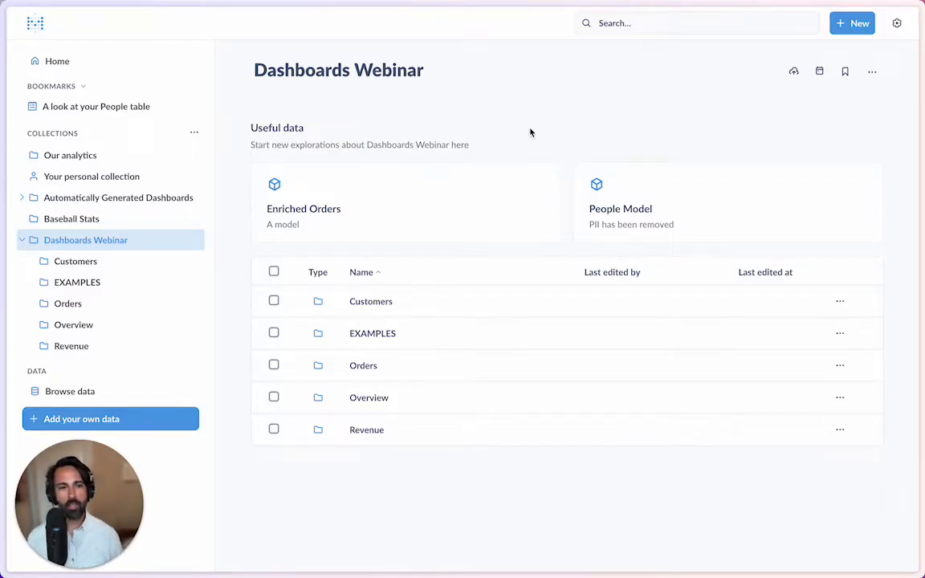
Open the [EXAMPLE] Company Overview dashboard from the EXAMPLES collection and examine its Overview cards.
left_click(530, 133)
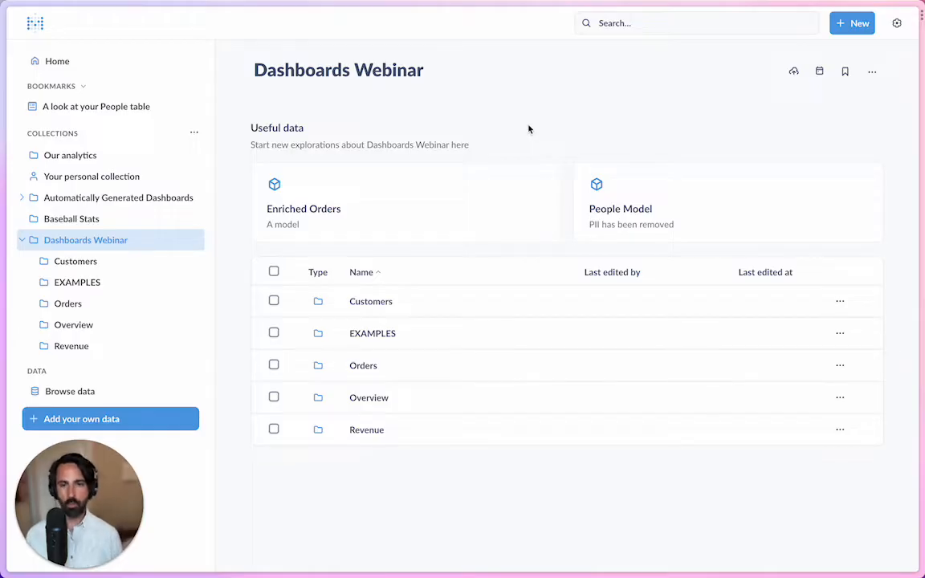
left_click(462, 340)
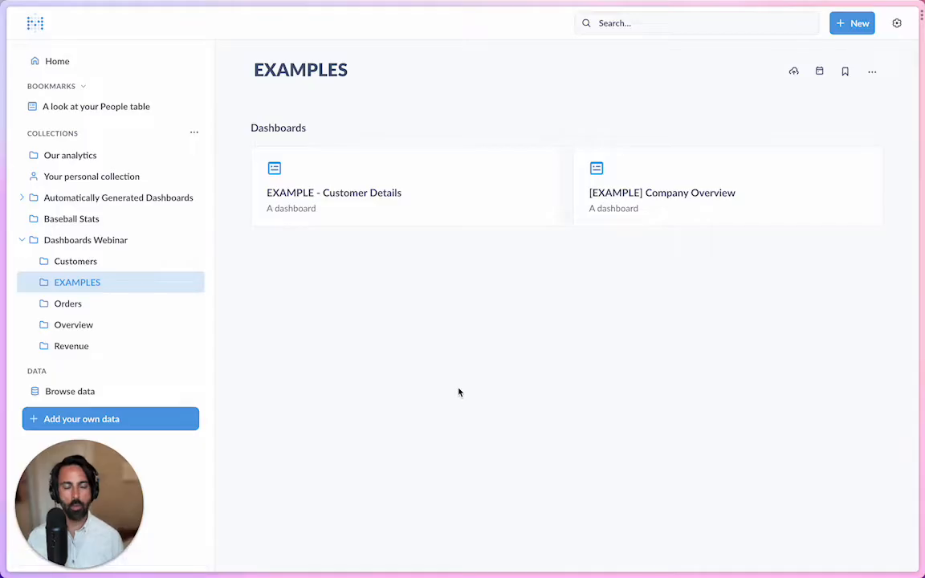
left_click(456, 355)
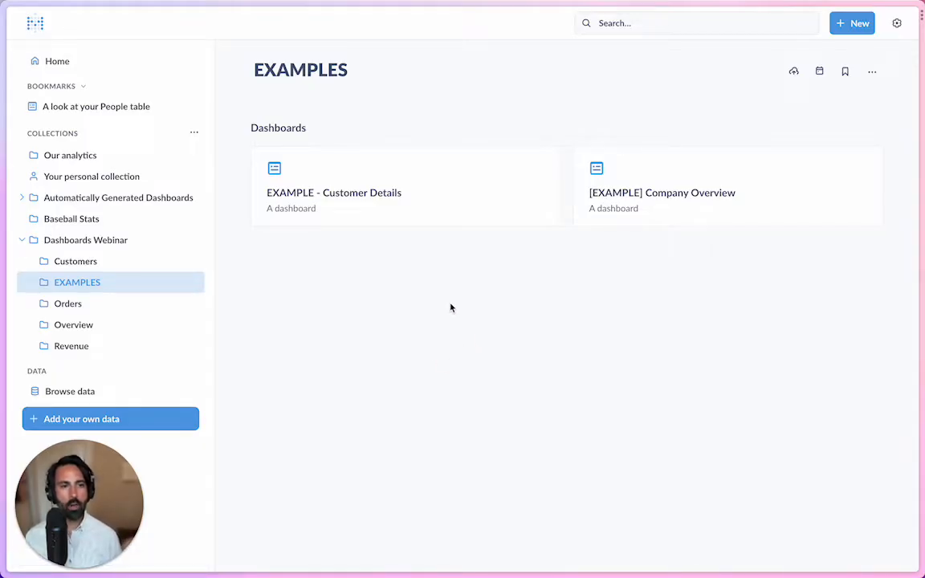
left_click(686, 190)
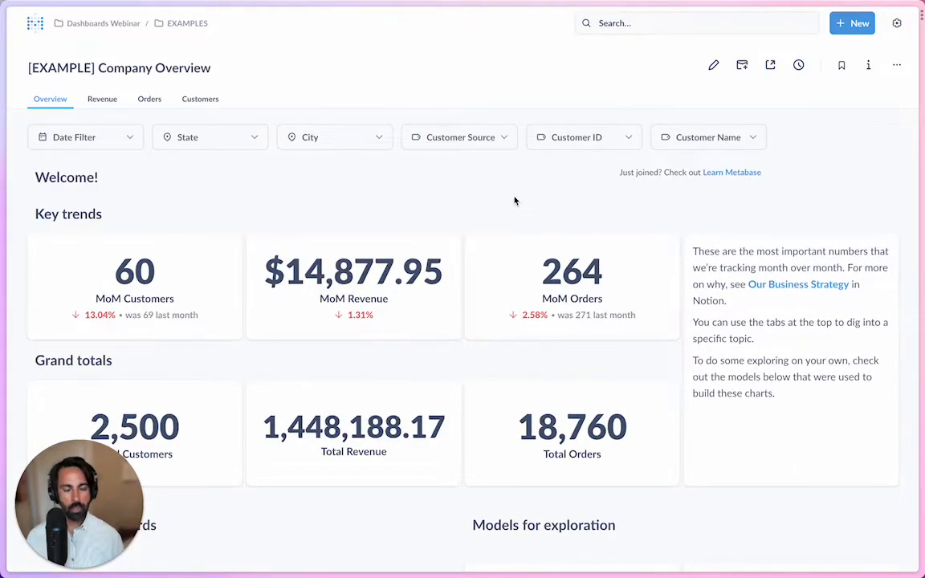
scroll(515, 200, "down", 1)
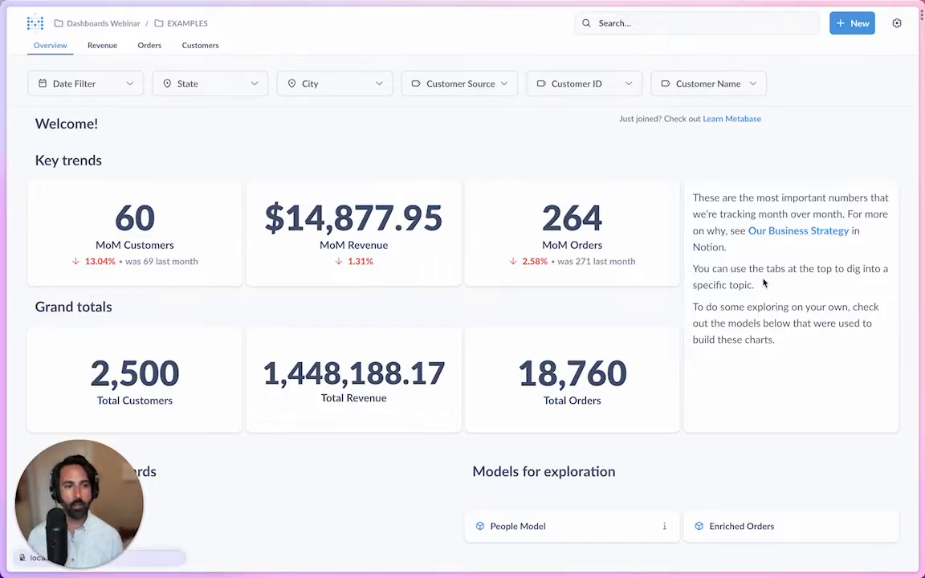
scroll(749, 302, "up", 1)
scroll(748, 302, "up", 2)
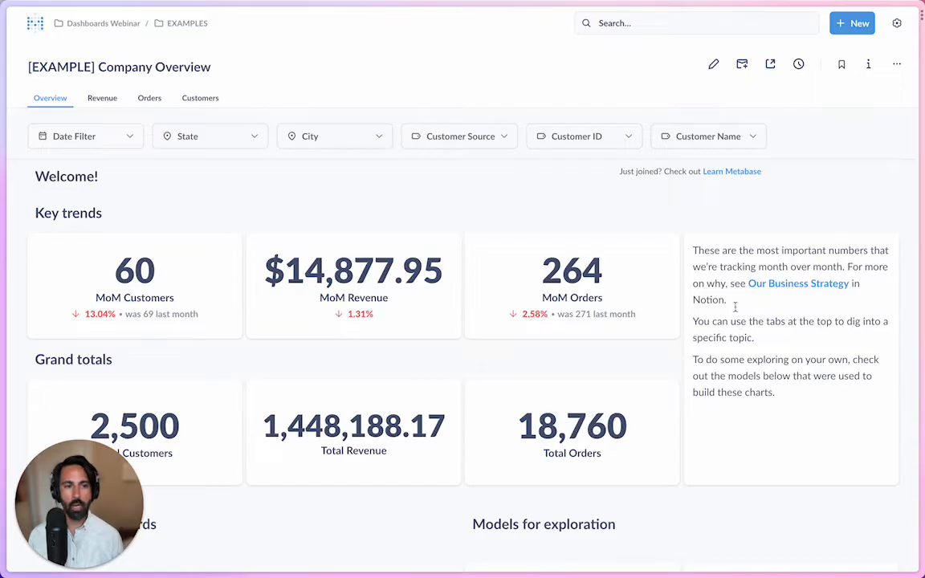
scroll(322, 186, "up", 1)
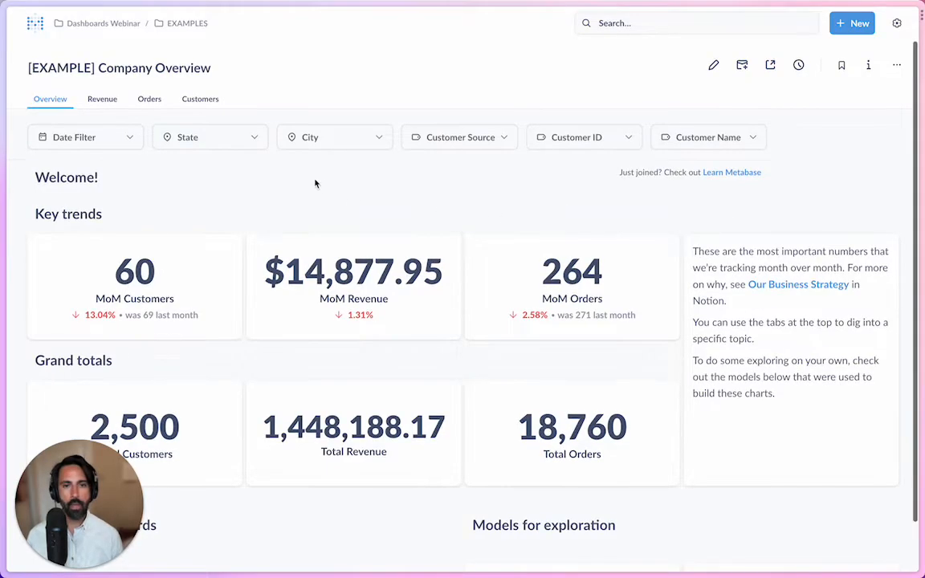
Examine the Revenue, Orders and Customers sections of the example dashboard, including the People Model table.
left_click(101, 98)
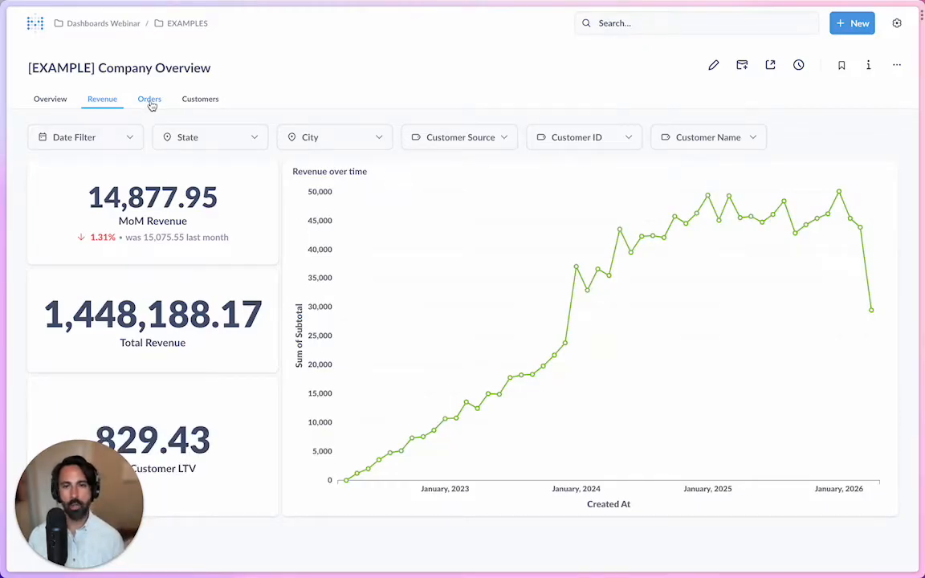
left_click(150, 99)
left_click(204, 97)
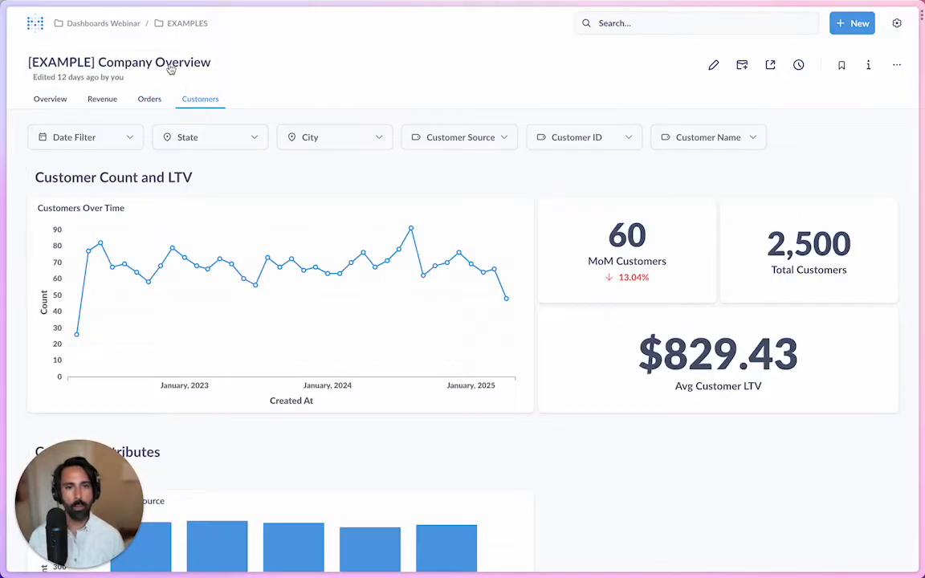
scroll(580, 206, "down", 6)
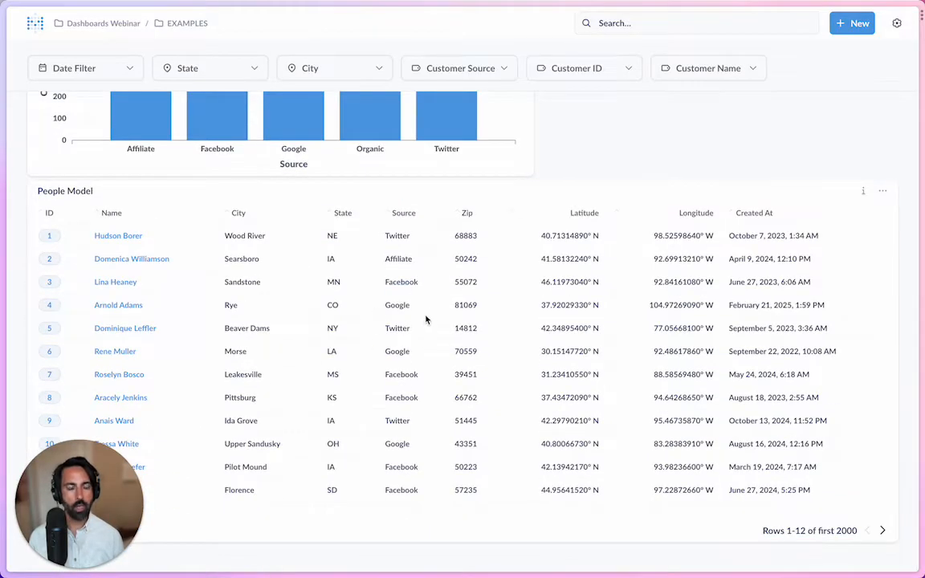
scroll(426, 318, "up", 3)
scroll(558, 455, "up", 5)
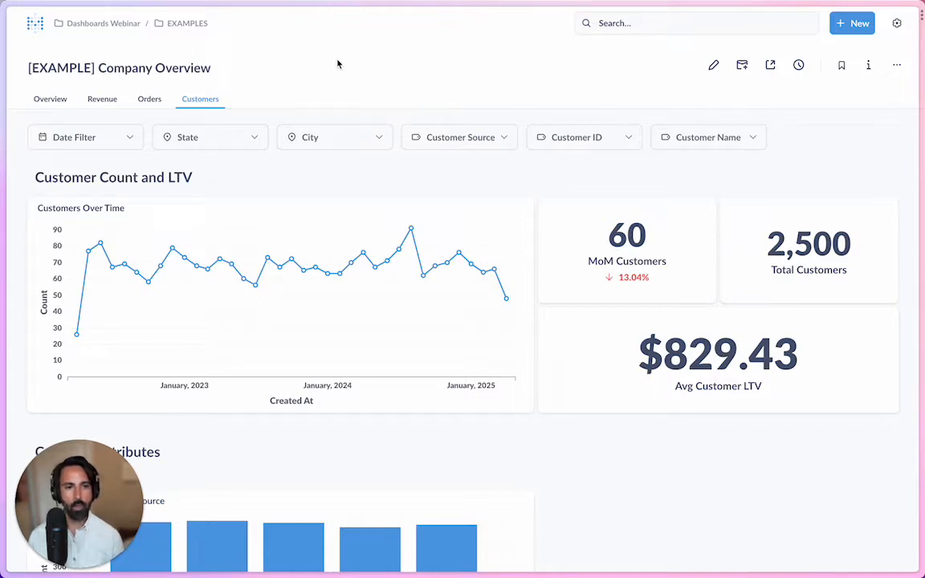
View the EXAMPLE - Customer Details dashboard and return to the Dashboards Webinar collection.
left_click(191, 28)
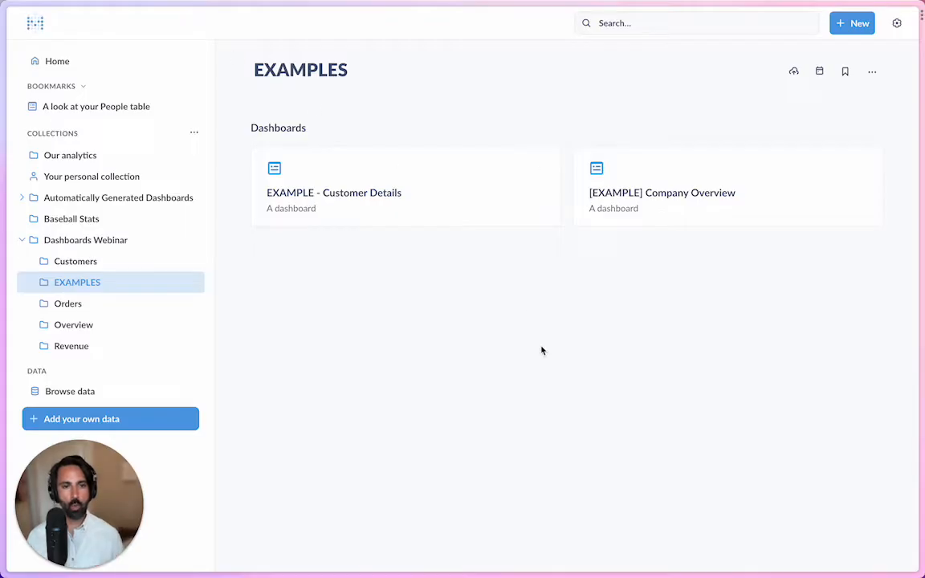
left_click(467, 212)
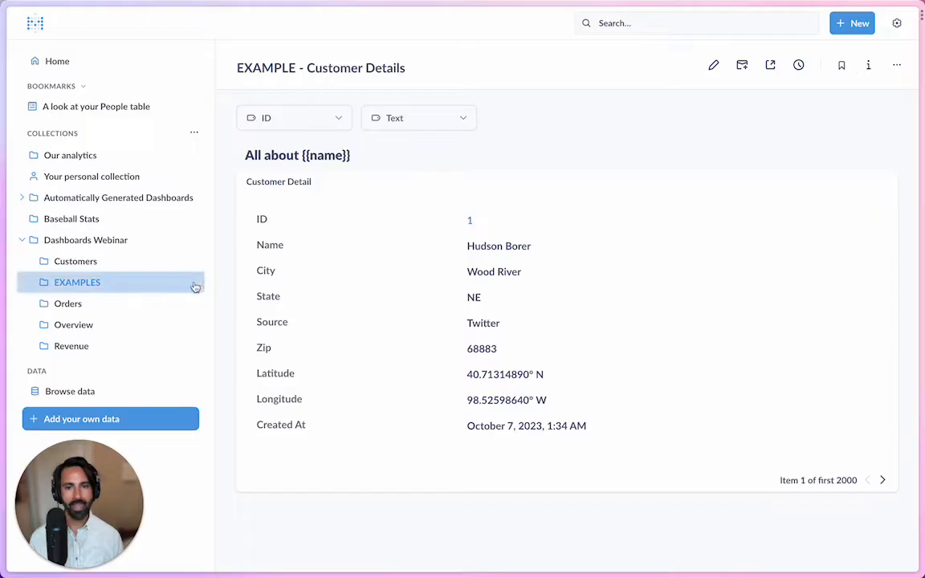
left_click(136, 283)
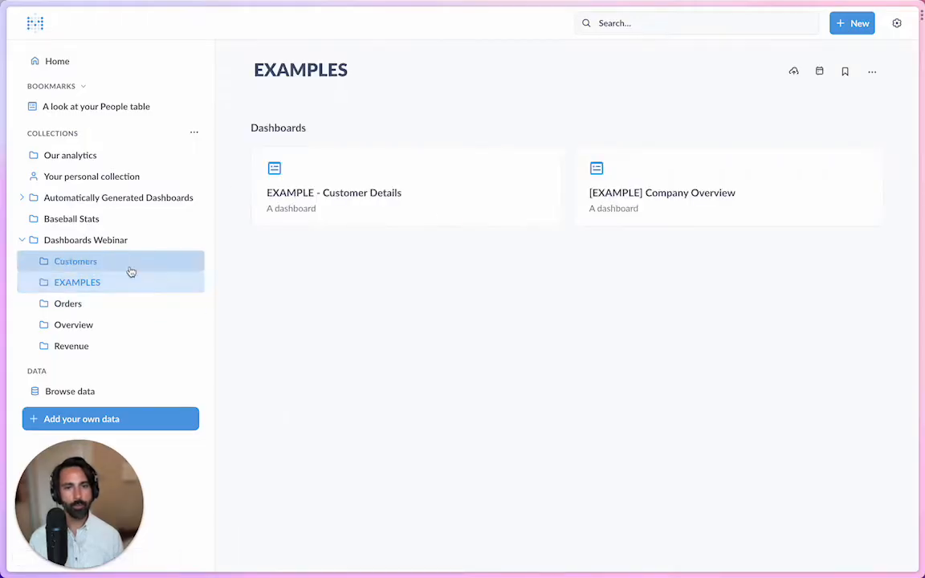
left_click(128, 248)
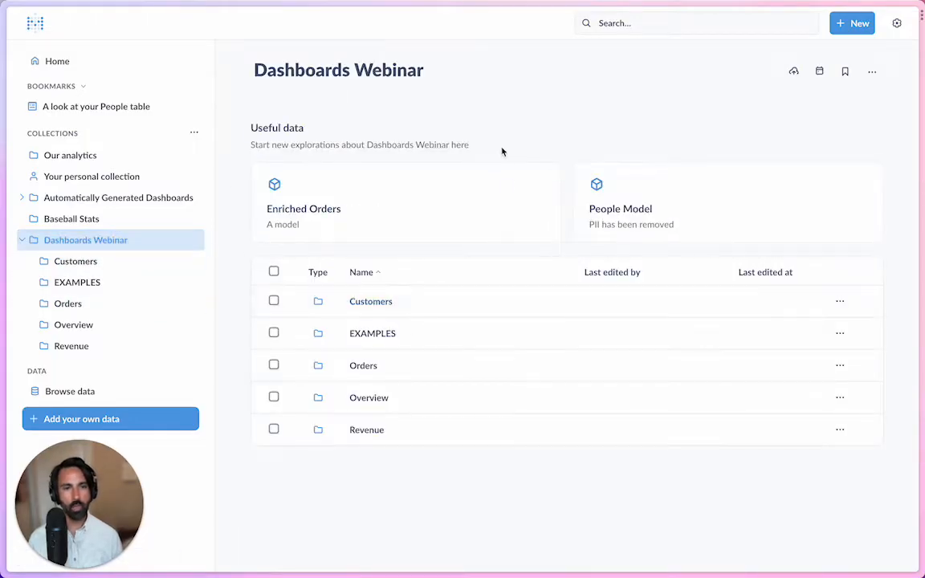
Create a new dashboard named Company Overview in the Dashboards Webinar collection.
left_click(850, 26)
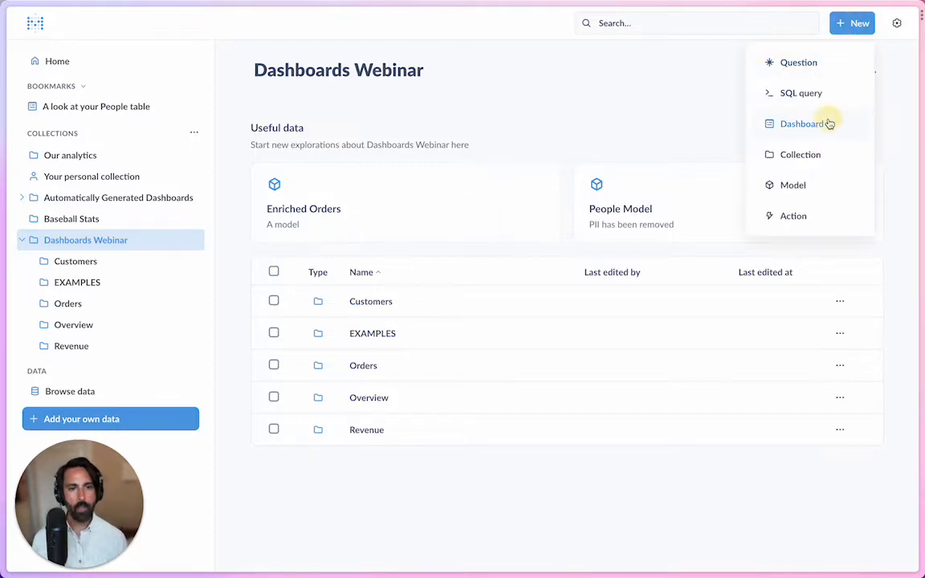
left_click(826, 124)
type("Com")
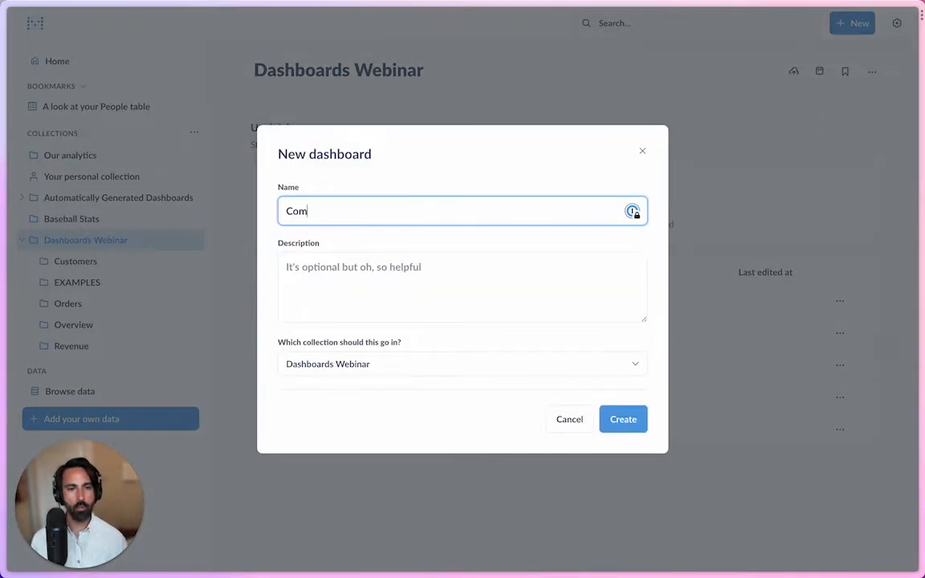
type("pany Overview")
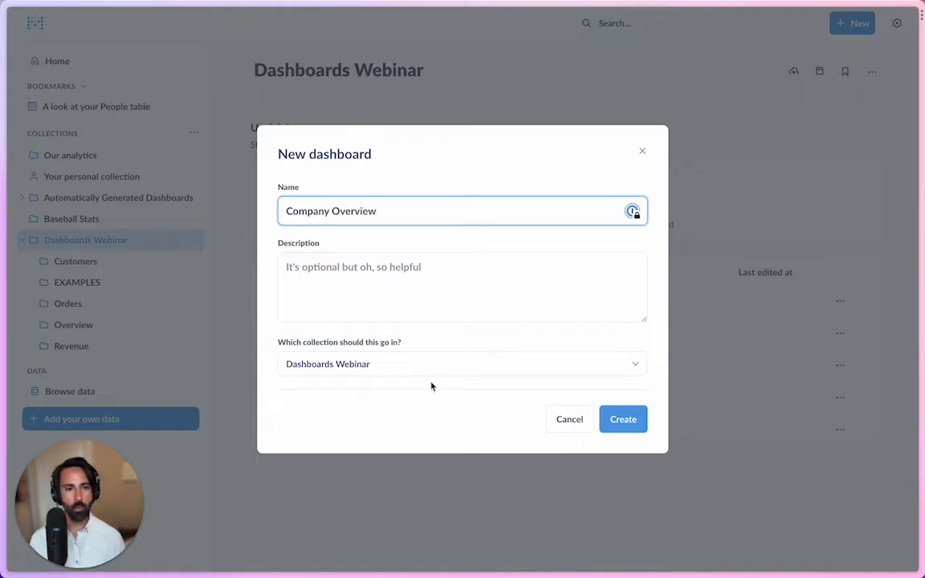
left_click(624, 420)
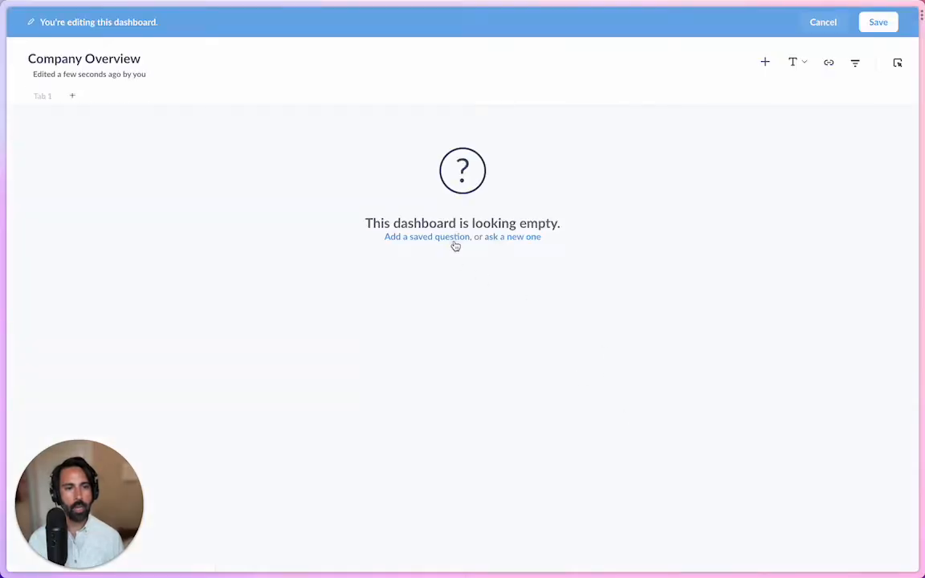
Add Total Revenue, Total Orders, Total Customers, MoM Revenue, MoM Orders, MoM Customers and BIG ORDER ALERT! from the Overview collection to the dashboard.
left_click(454, 237)
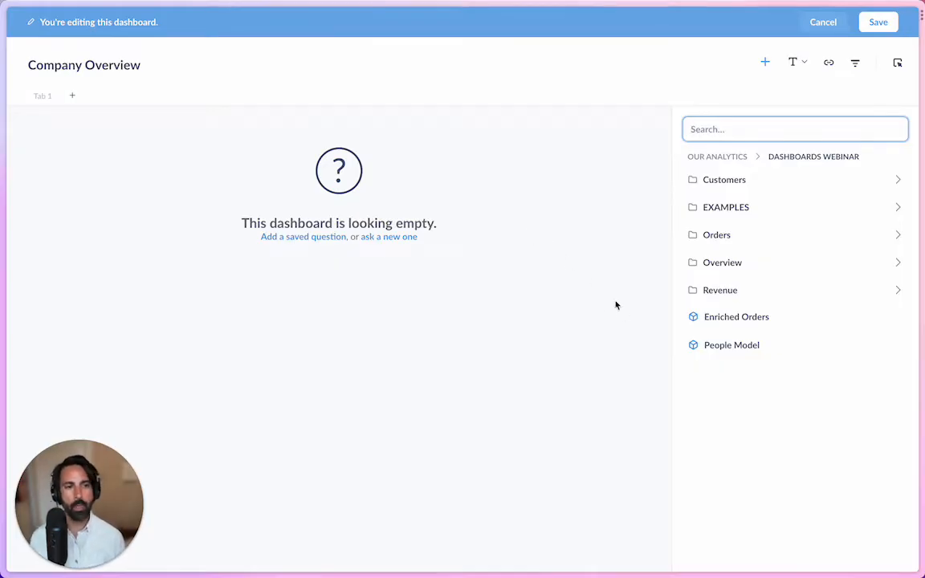
left_click(723, 268)
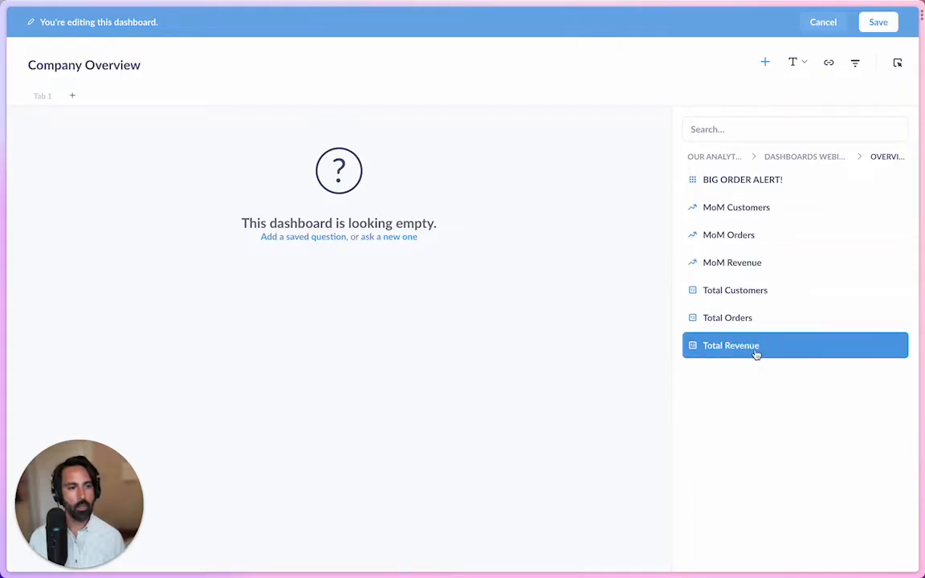
left_click(754, 348)
left_click(745, 317)
left_click(745, 290)
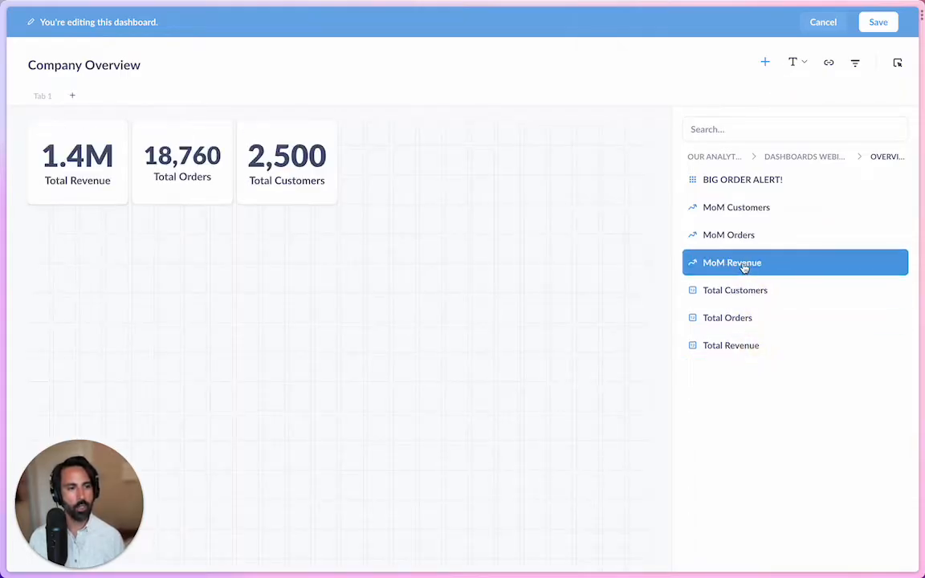
left_click(745, 268)
left_click(740, 238)
left_click(740, 208)
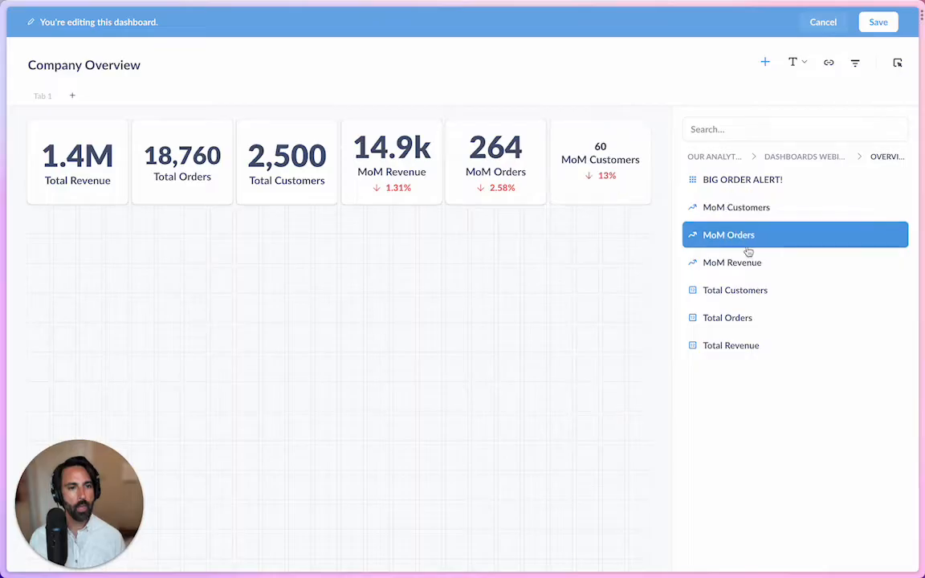
left_click(751, 180)
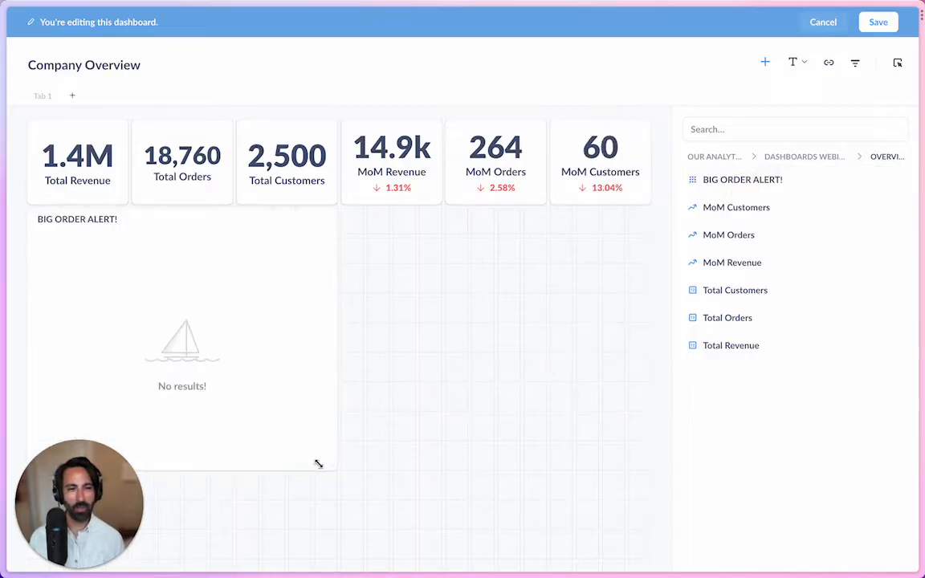
Resize the BIG ORDER ALERT! card to a short full-width banner and place it above the number cards.
left_click_drag(325, 465, 634, 301)
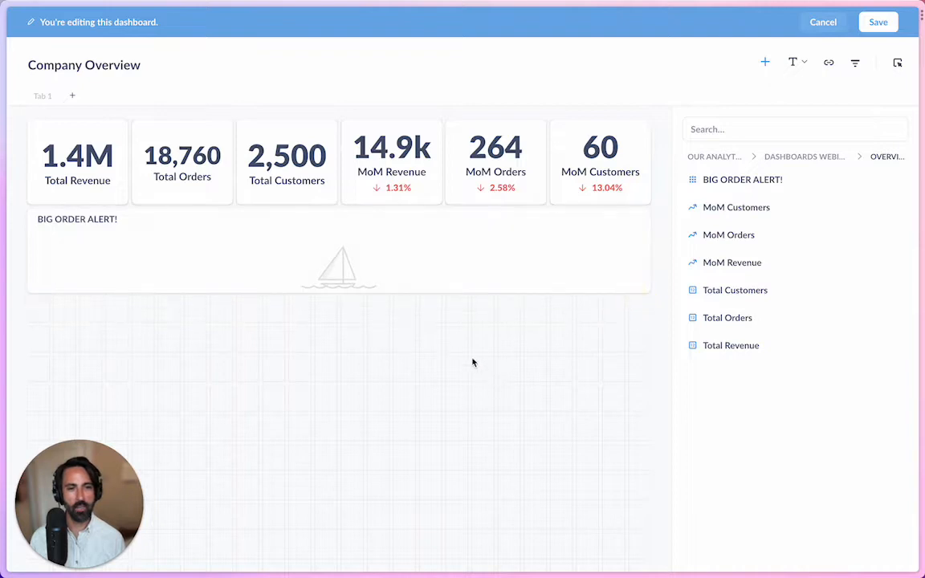
left_click_drag(254, 243, 260, 138)
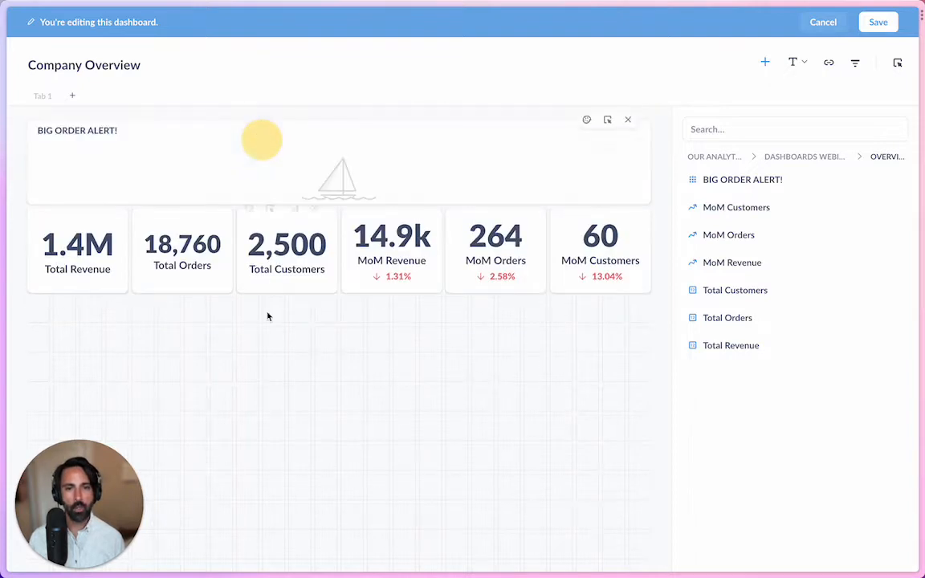
left_click(766, 62)
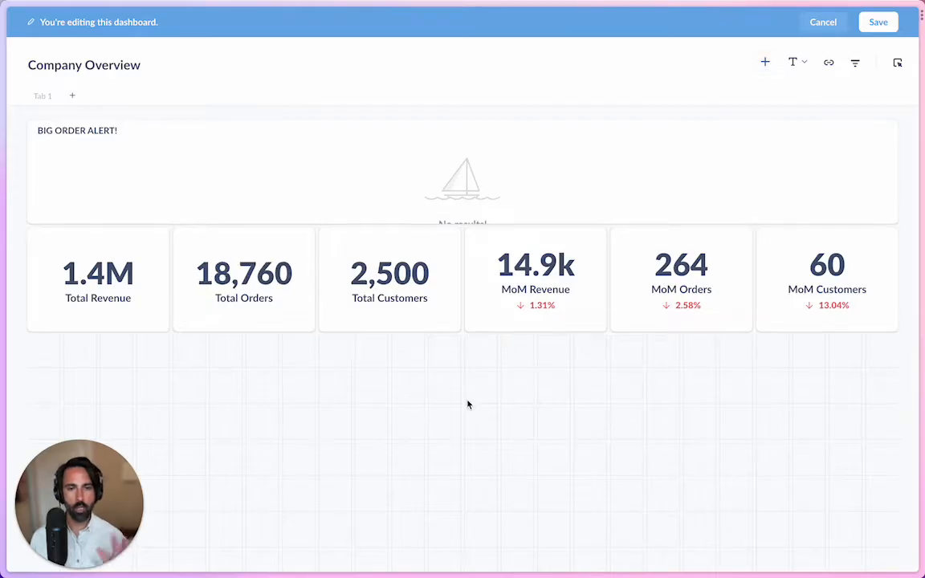
Rearrange the number cards so MoM Revenue, MoM Orders and MoM Customers sit directly above their matching total cards.
left_click_drag(506, 301, 115, 297)
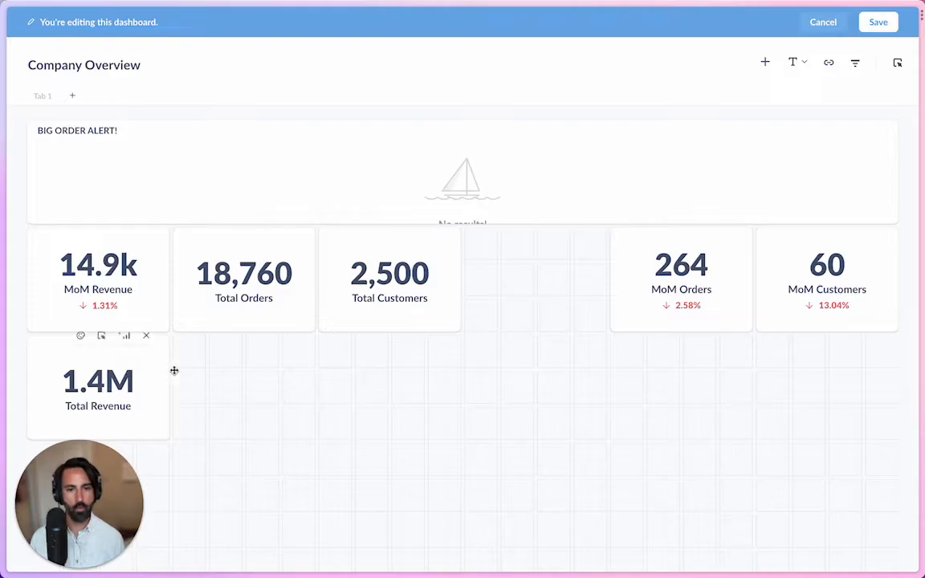
left_click_drag(619, 245, 261, 253)
left_click_drag(847, 286, 445, 272)
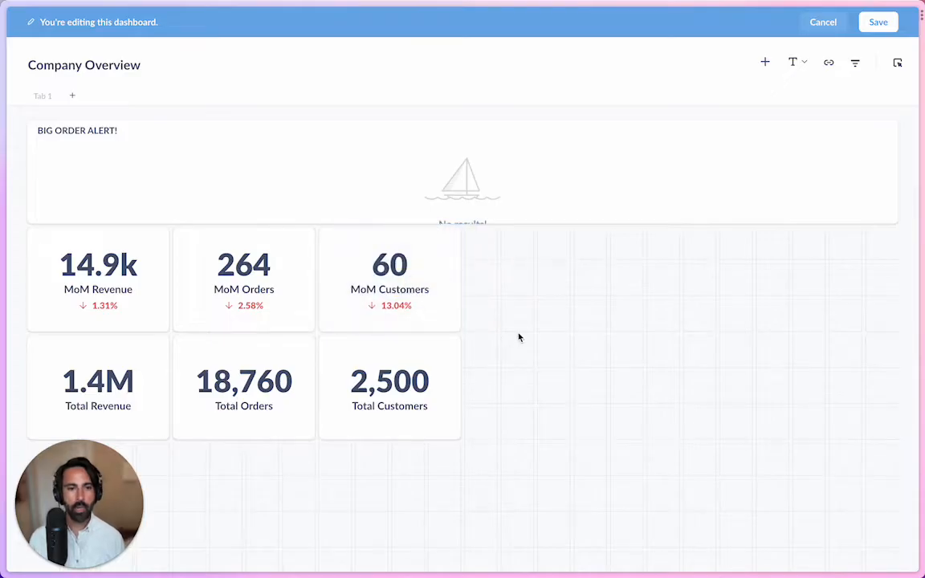
scroll(413, 403, "down", 1)
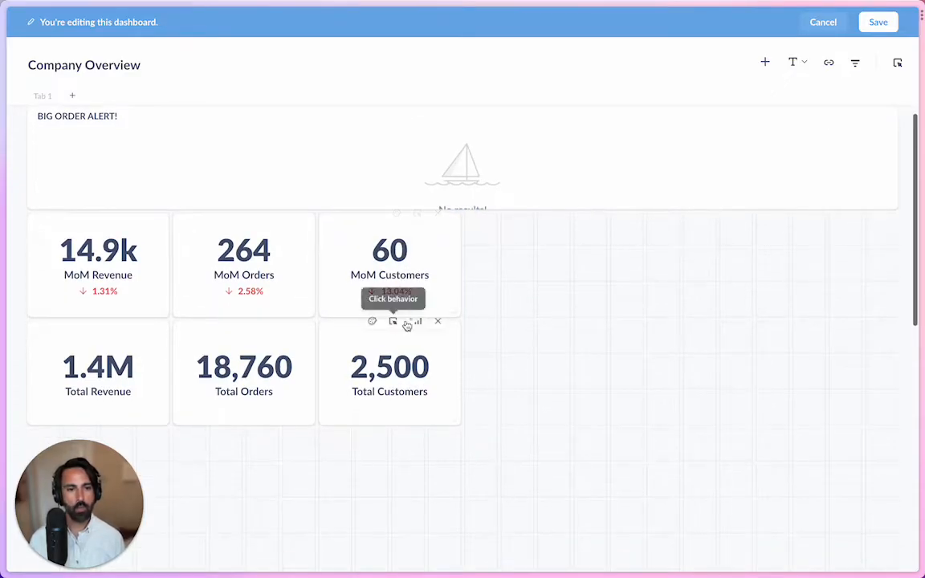
scroll(541, 327, "up", 1)
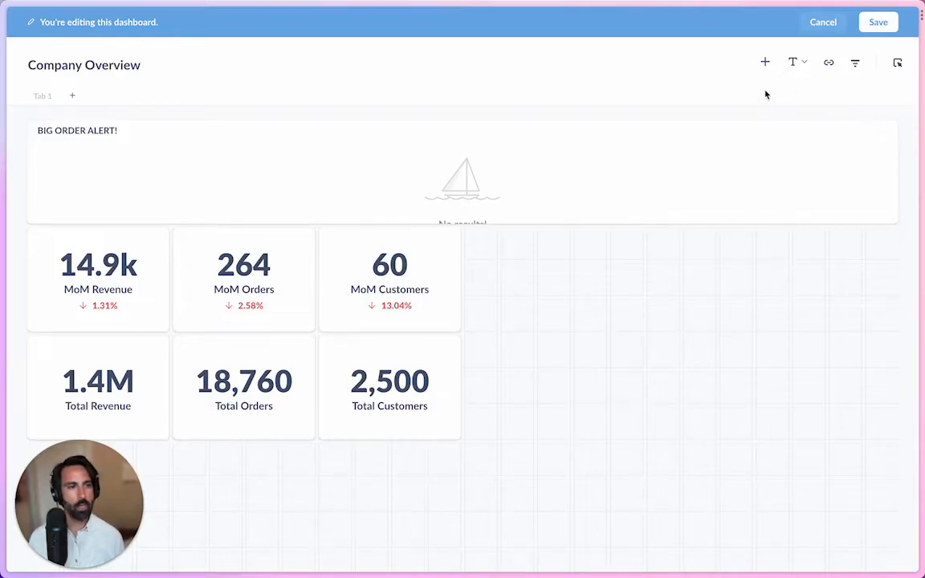
Add a text card beside the number cards starting "These are the most important numbers that we're tracking month over month" and enlarge it.
left_click(794, 69)
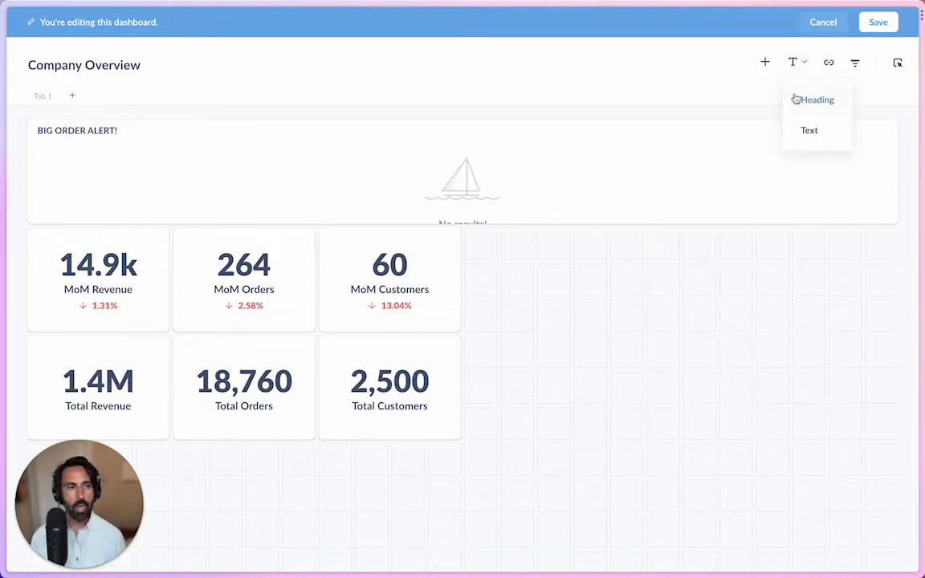
left_click(809, 132)
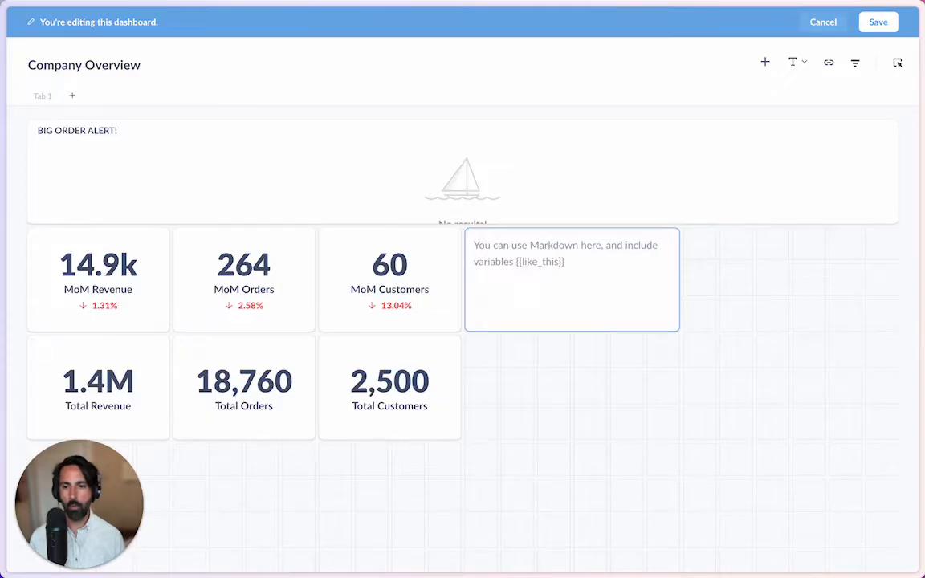
left_click(563, 284)
type("These are the most important numbers that we're tracking month over month. For more on why, see Our Business Strategy in Notion. You can use the tabs at the top to dig into a specific topic. To do some exploring on your own, check out the models below that were used to build these charts.")
left_click_drag(673, 325, 689, 488)
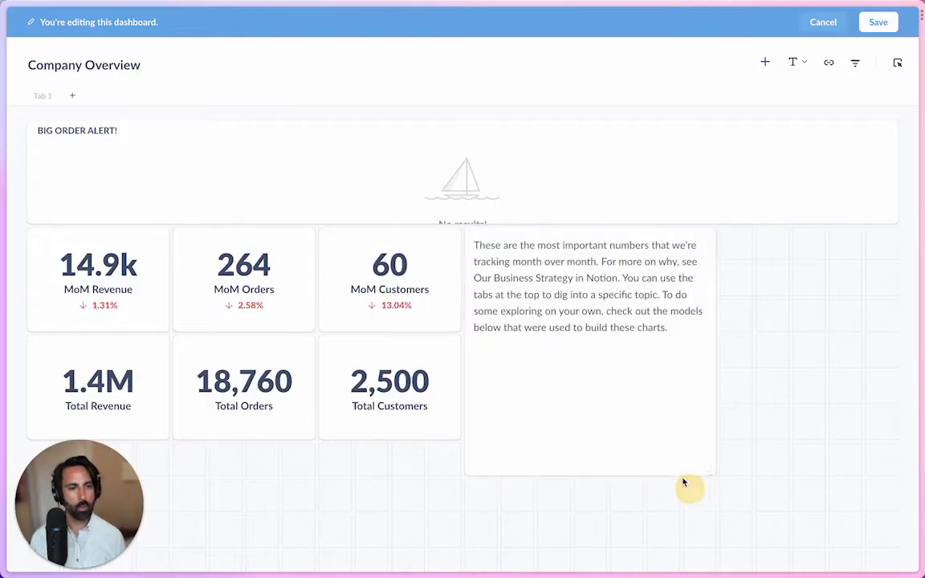
Turn "Business Strategy" in the text card into a Markdown link with # as its placeholder target.
left_click(495, 282)
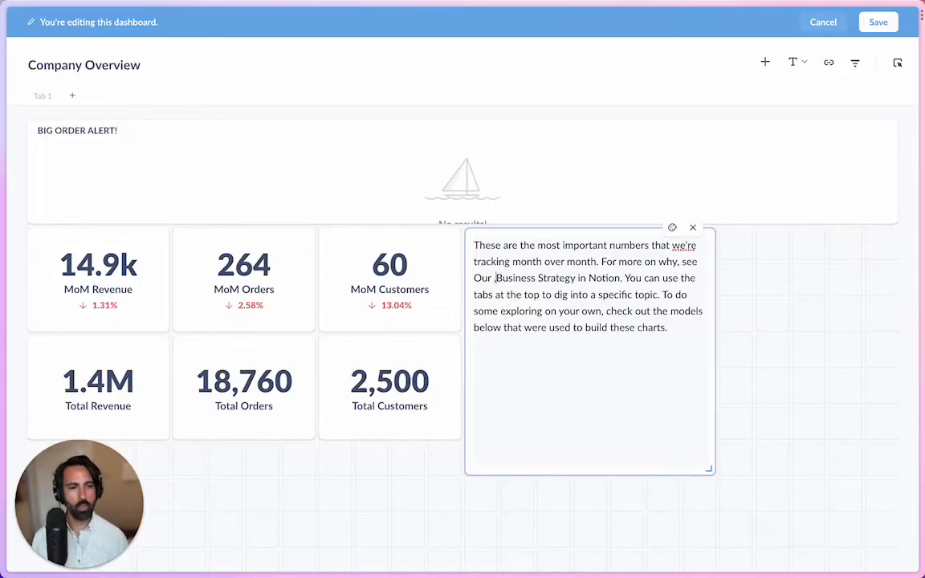
type("[")
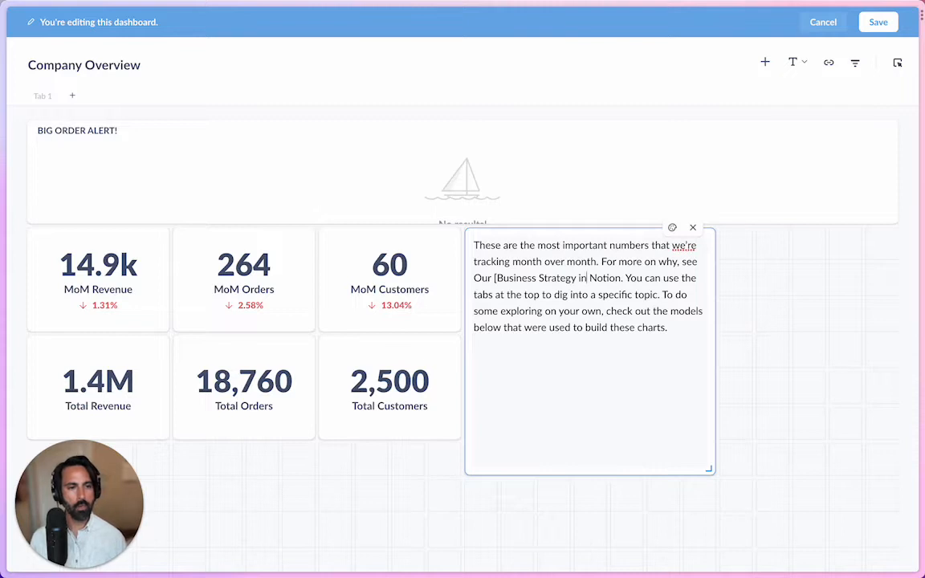
type("]")
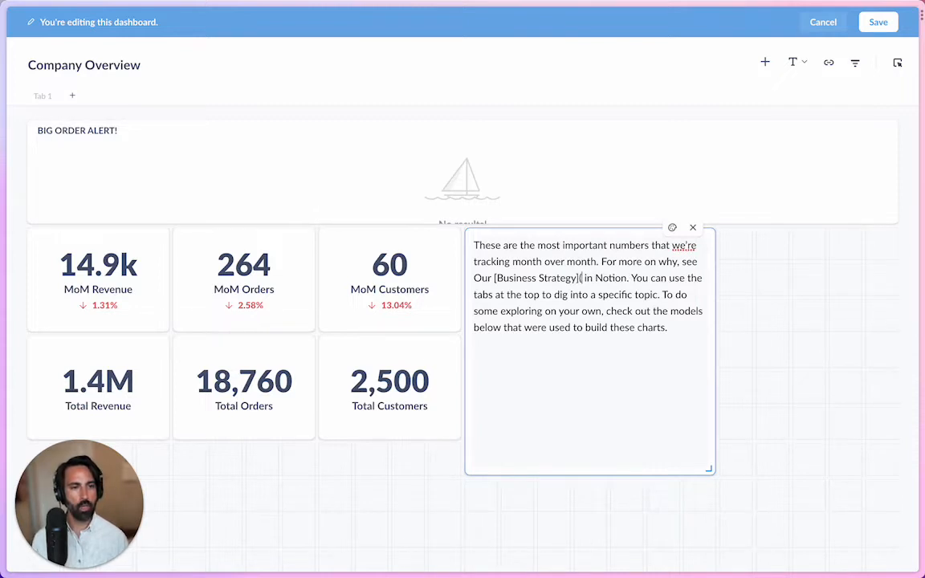
type("(#)")
left_click(751, 321)
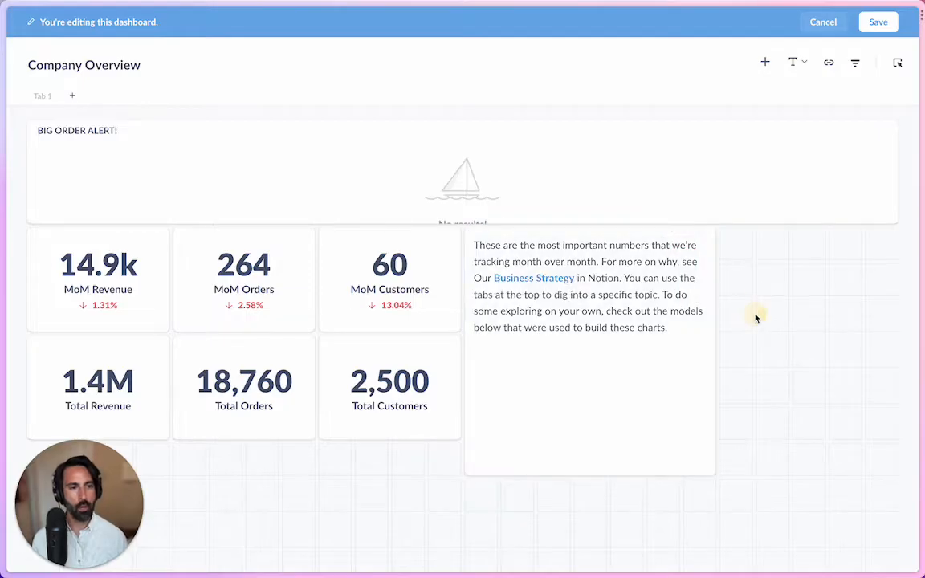
Move the text card to the dashboard's right edge and spread and widen the three MoM cards across the freed space.
left_click_drag(585, 234, 768, 234)
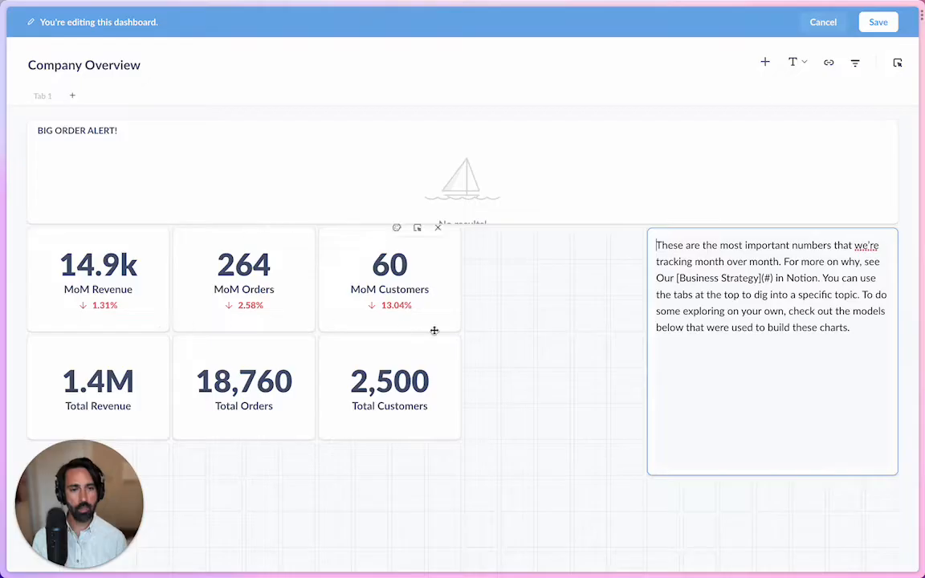
left_click_drag(431, 318, 550, 317)
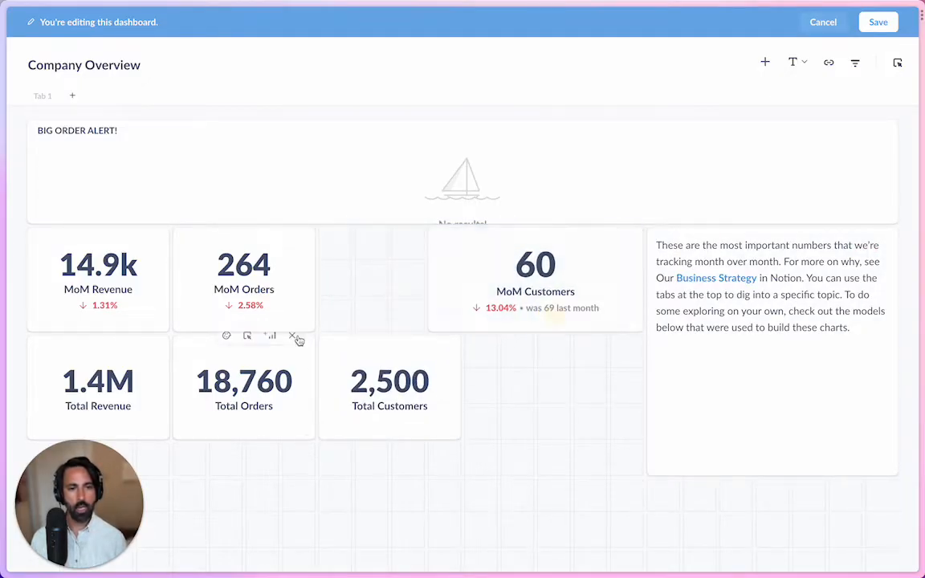
left_click_drag(299, 326, 378, 324)
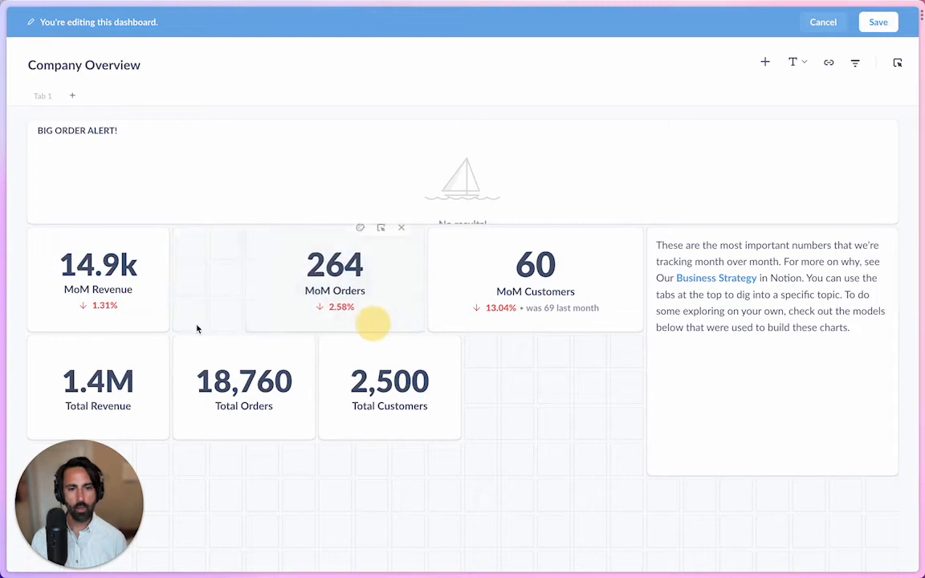
left_click_drag(167, 326, 243, 326)
left_click_drag(626, 325, 587, 323)
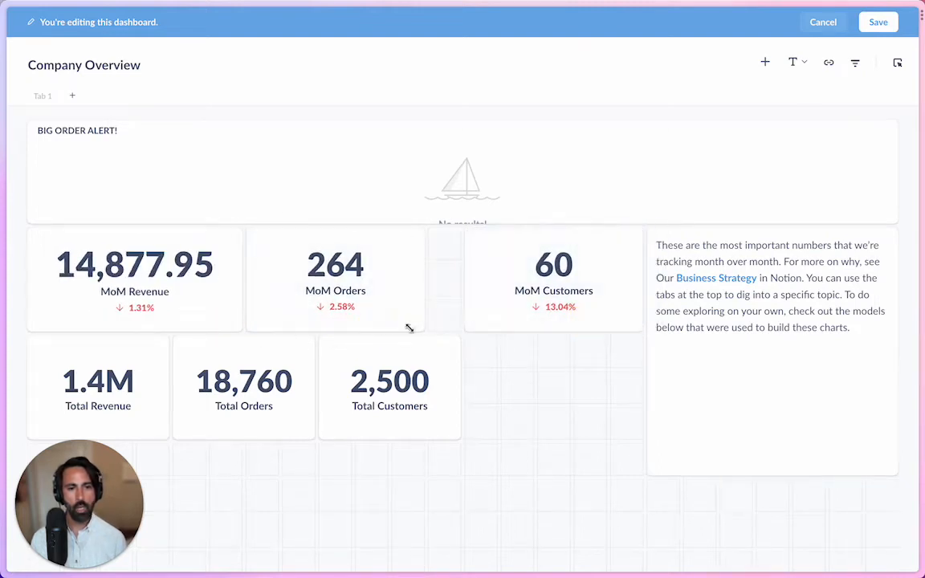
left_click_drag(422, 328, 440, 326)
Align Total Customers, Total Orders and Total Revenue under their MoM cards, matching their widths and extending them down to the text card's lower edge.
left_click_drag(400, 416, 537, 409)
left_click_drag(599, 426, 619, 428)
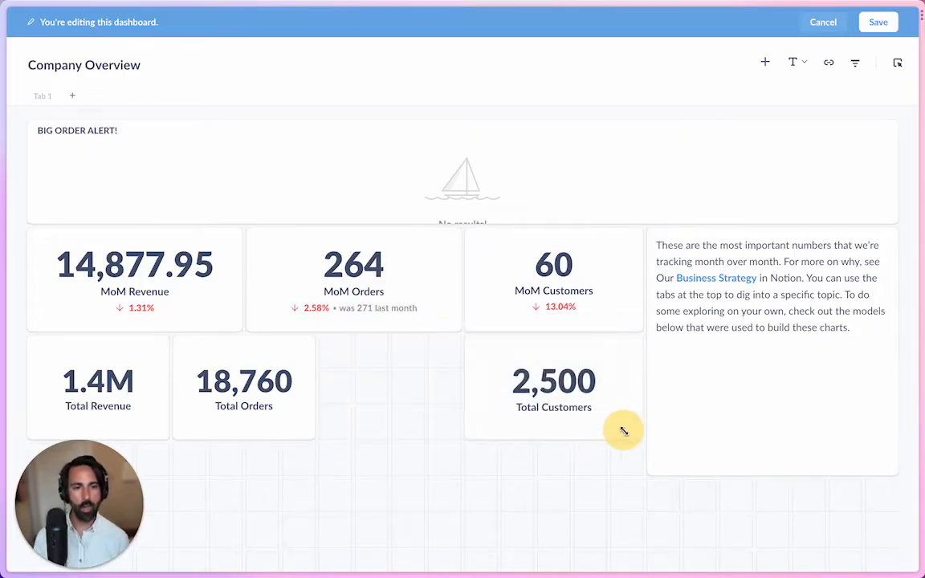
left_click_drag(207, 341, 302, 384)
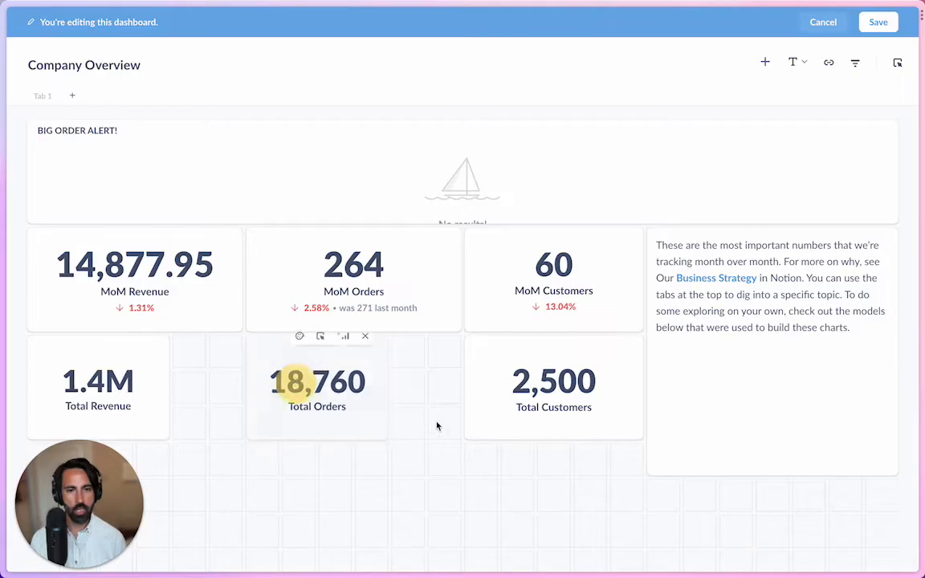
left_click_drag(384, 434, 462, 434)
left_click_drag(163, 434, 233, 434)
left_click_drag(636, 446, 636, 474)
left_click_drag(448, 429, 448, 472)
left_click_drag(238, 437, 233, 473)
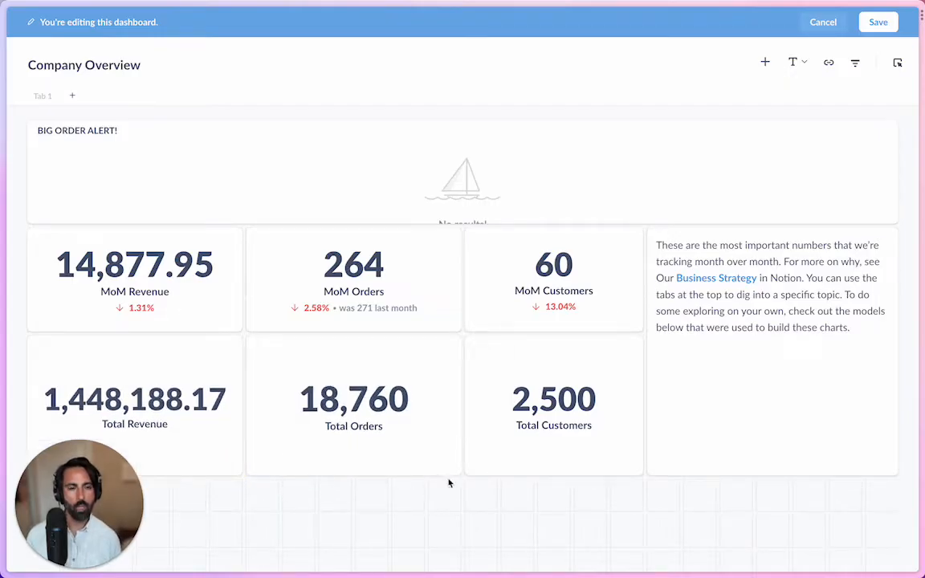
left_click_drag(889, 220, 889, 195)
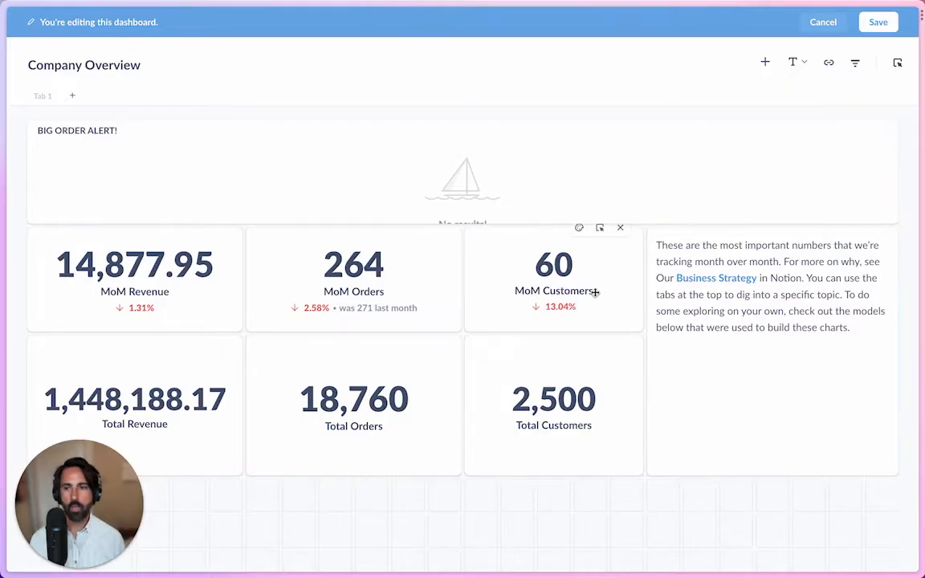
Add a full-width heading "Key trends" and place it between the BIG ORDER ALERT! card and the MoM cards.
left_click(795, 65)
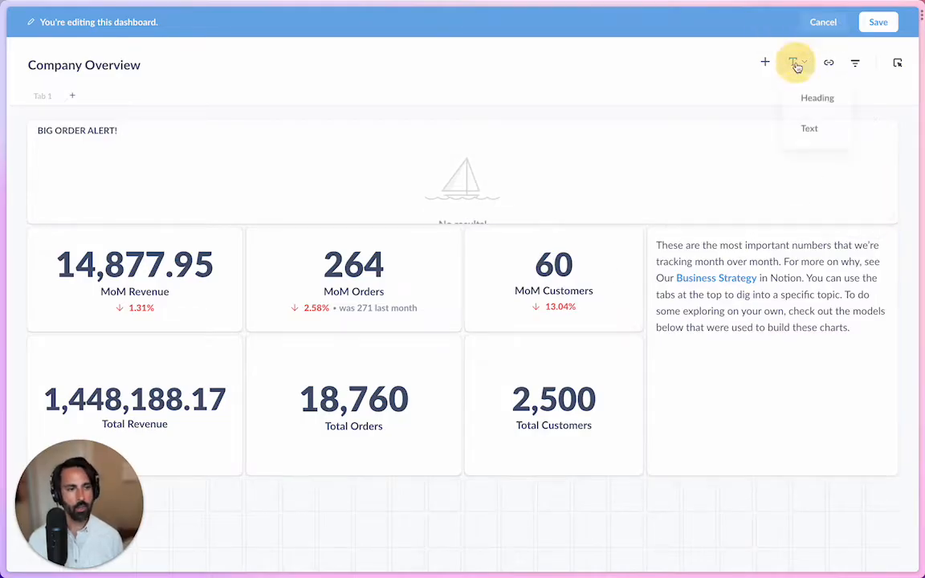
left_click(802, 101)
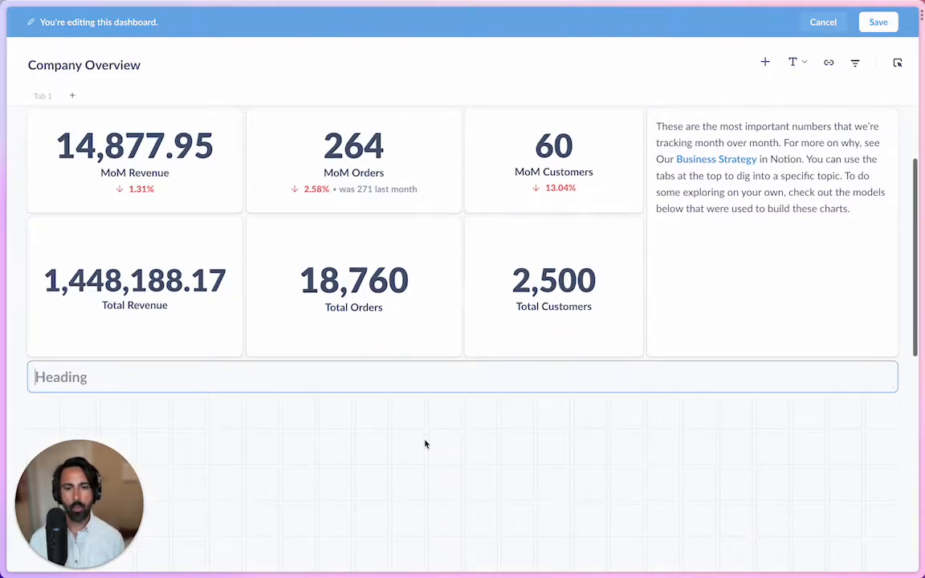
type("Key trends")
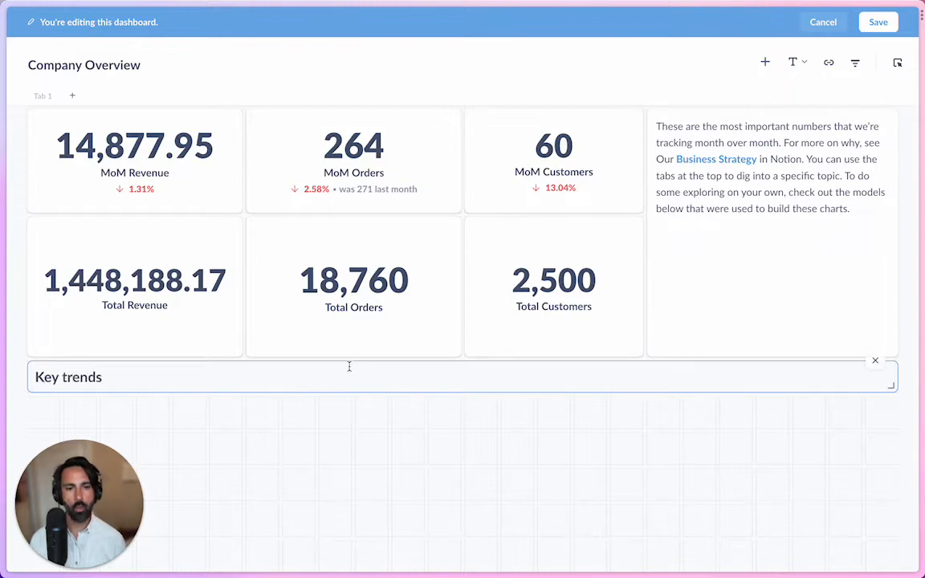
scroll(349, 366, "up", 1)
left_click(371, 410)
left_click_drag(372, 409, 454, 170)
left_click(368, 516)
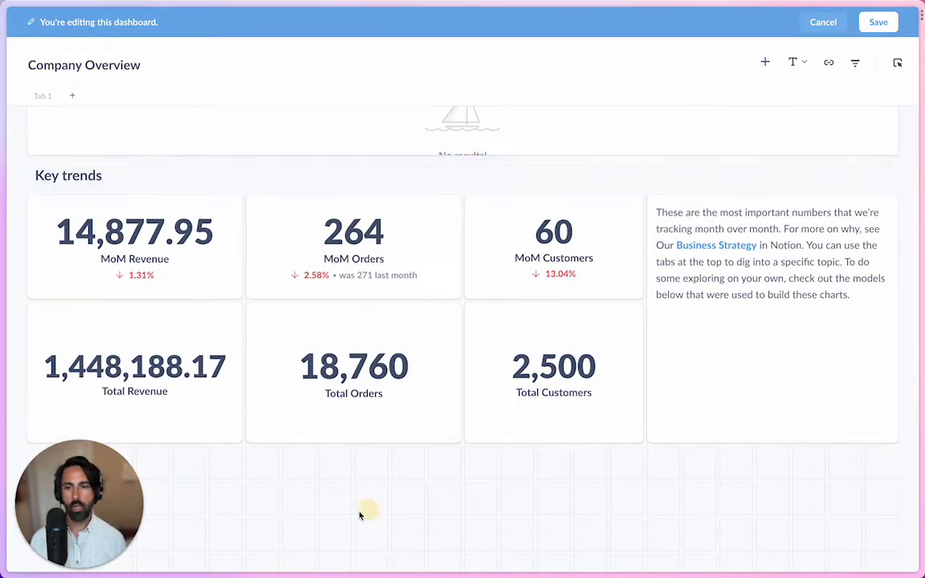
Add a second full-width heading "Models for exploration" below the total cards.
left_click(792, 64)
left_click(816, 95)
left_click(186, 352)
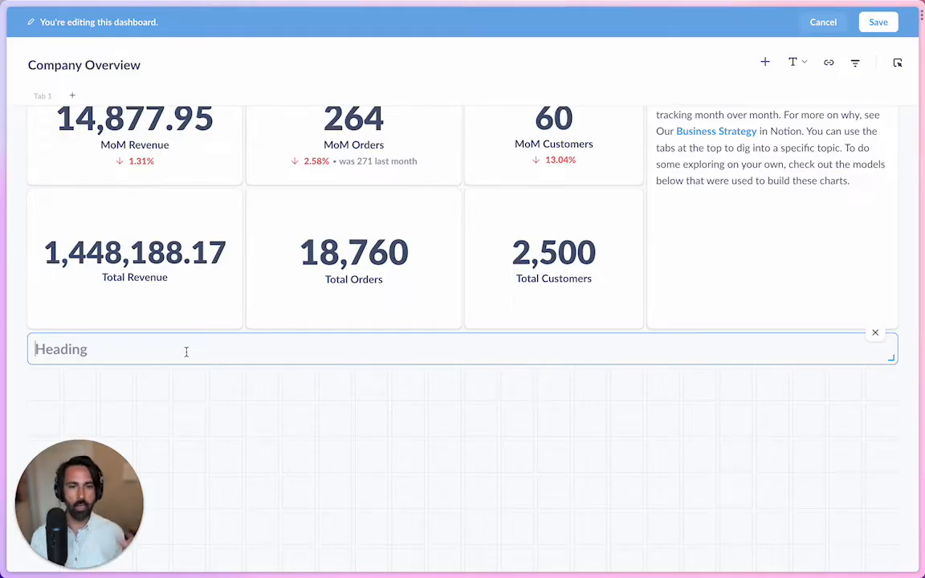
type("Models for exploration")
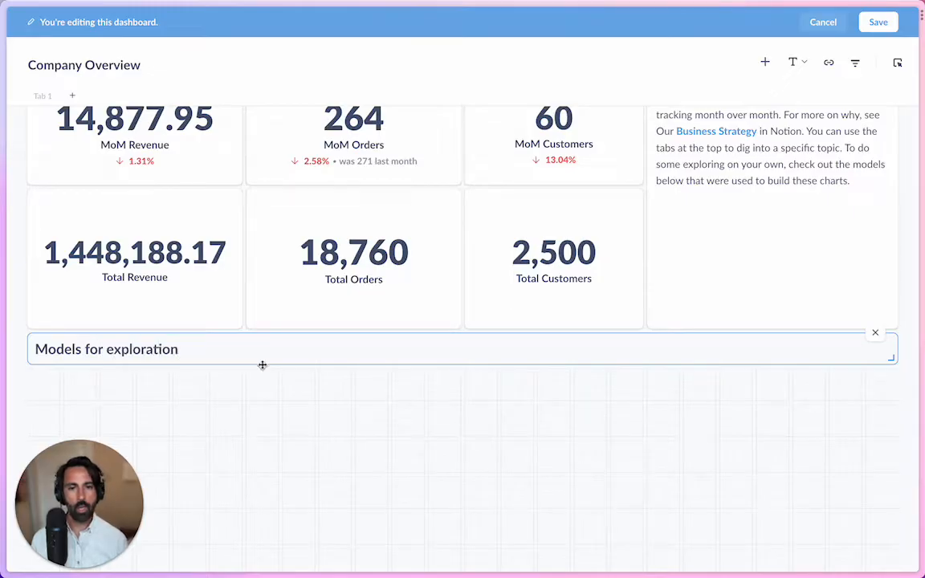
Add link cards to People Model and Enriched Orders side by side under the "Models for exploration" heading.
left_click(831, 68)
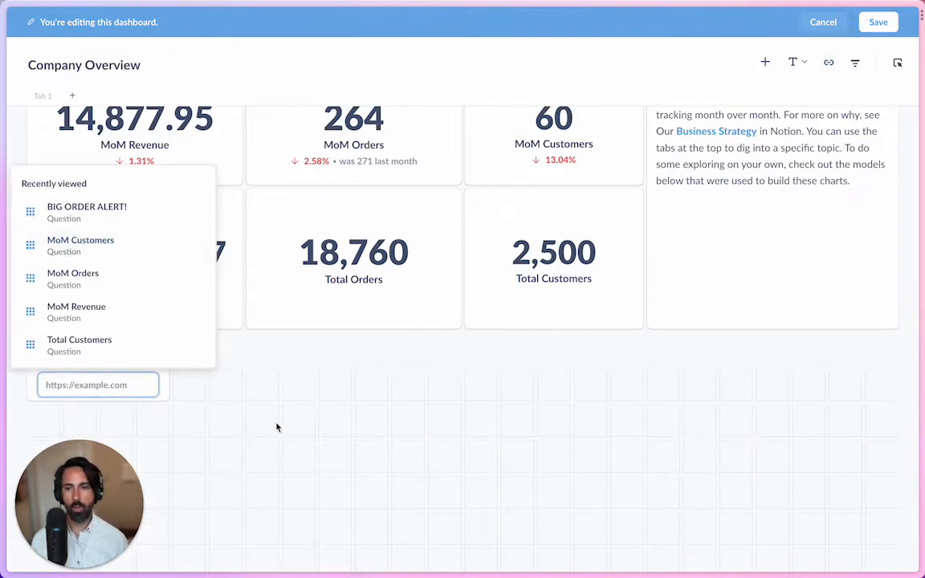
type("people")
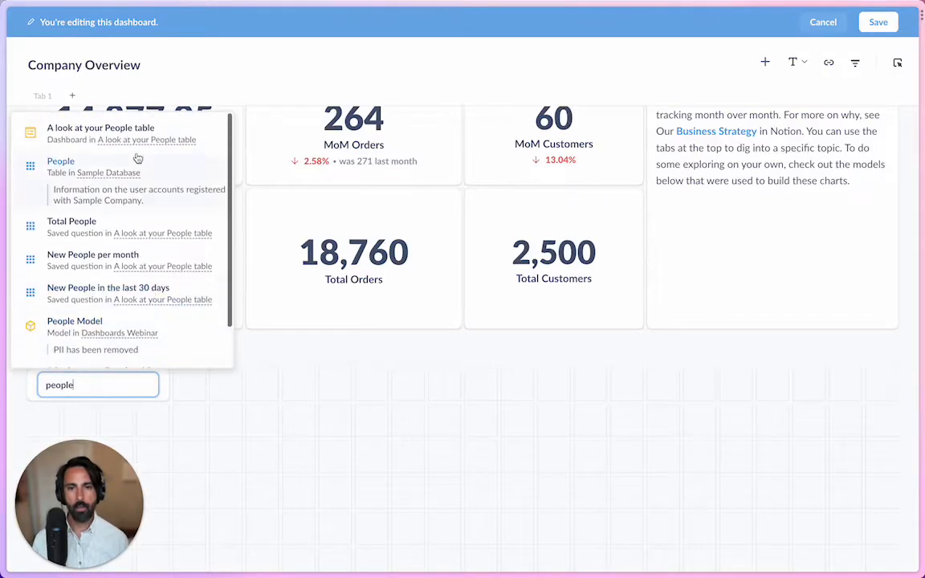
left_click(141, 329)
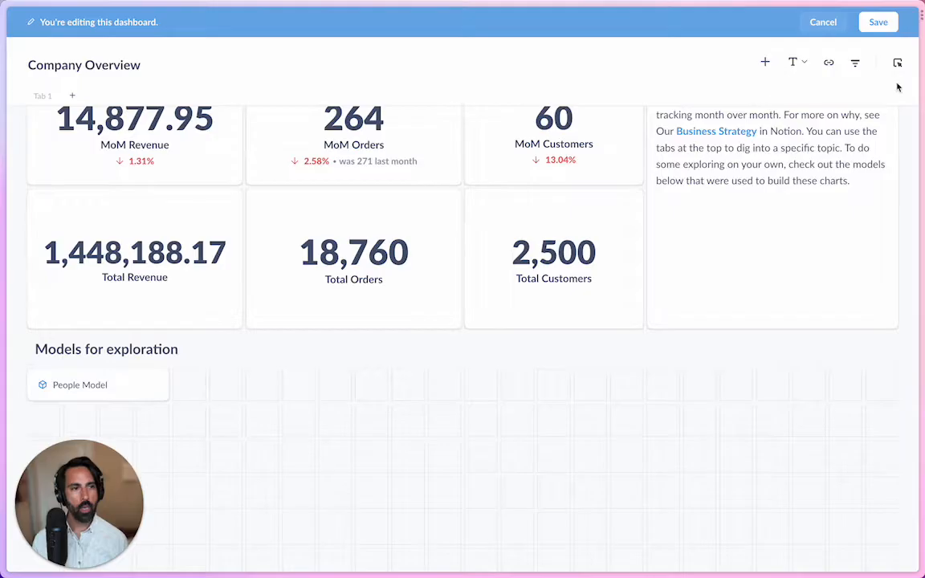
left_click(829, 62)
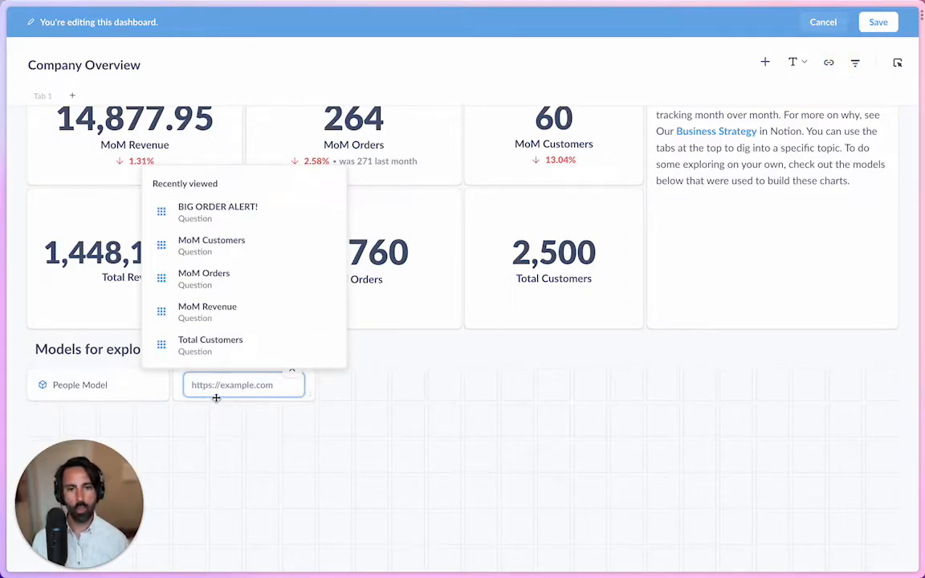
type("orders")
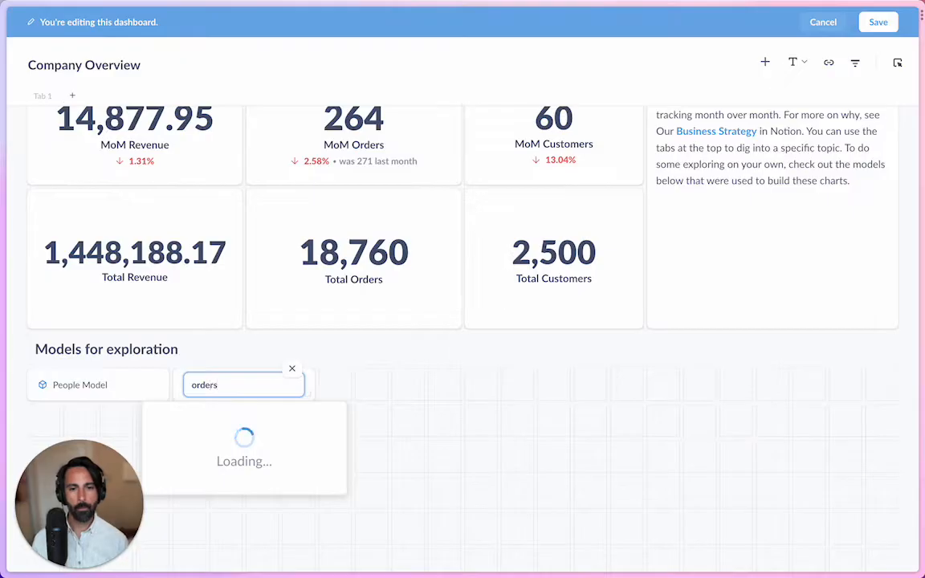
left_click(314, 294)
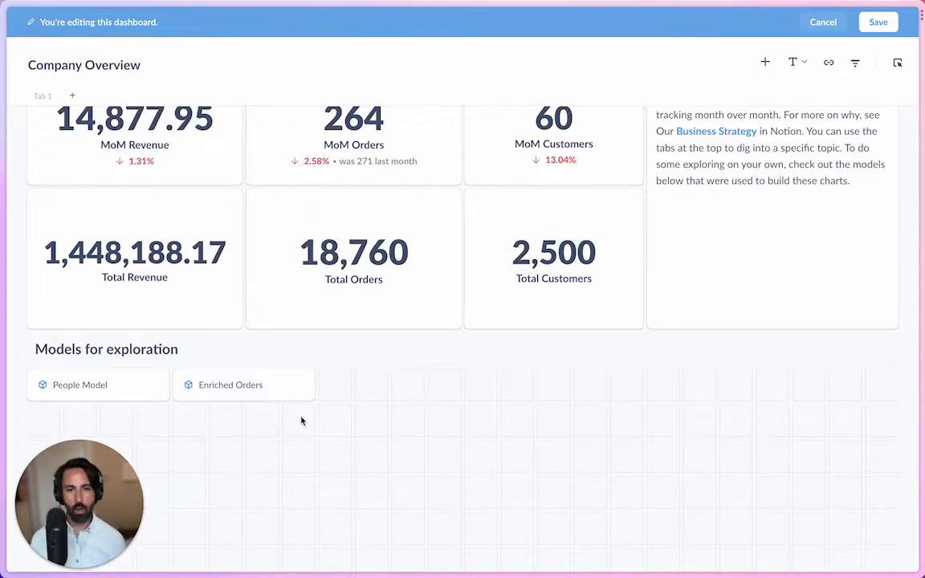
Review the dashboard layout and save the Company Overview dashboard.
scroll(301, 420, "up", 2)
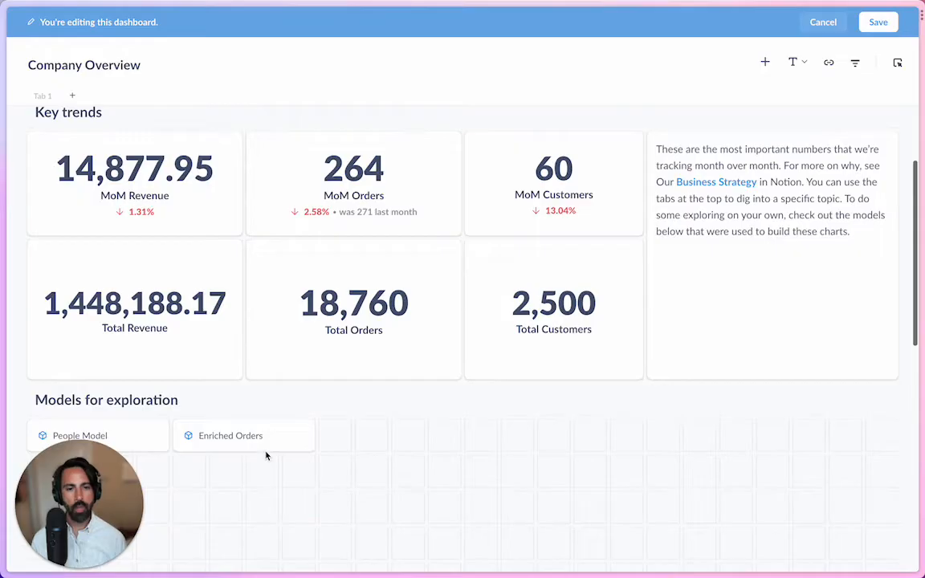
scroll(269, 458, "down", 1)
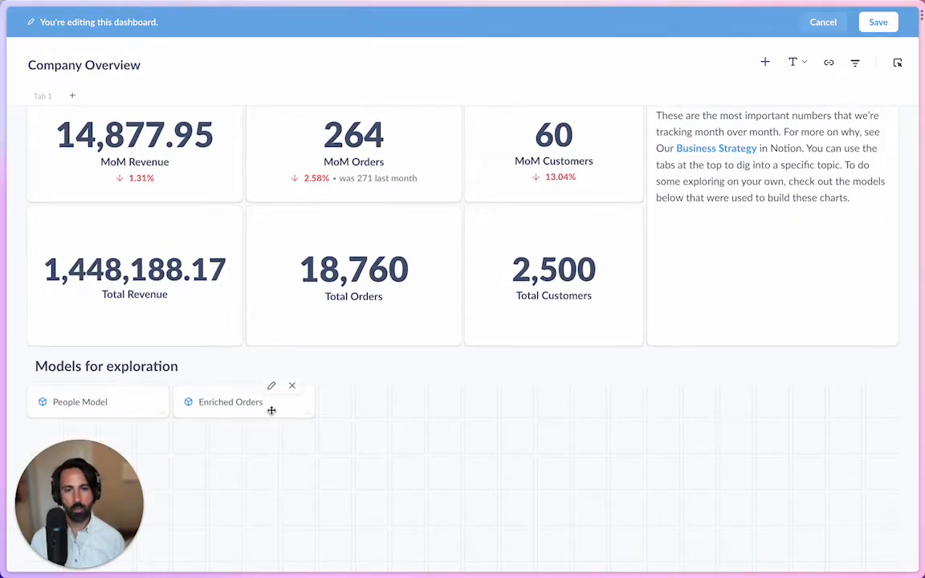
scroll(445, 424, "up", 5)
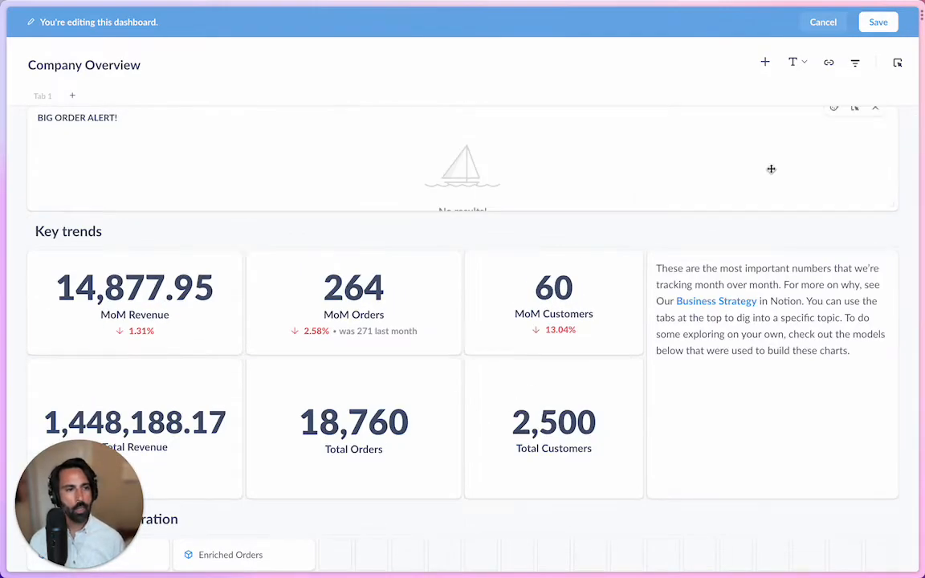
scroll(562, 306, "up", 1)
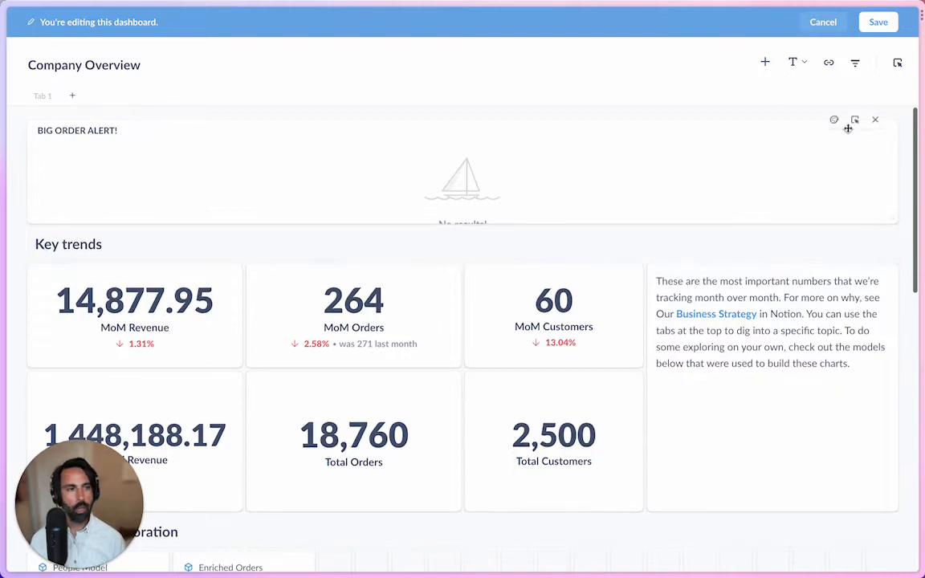
left_click(873, 22)
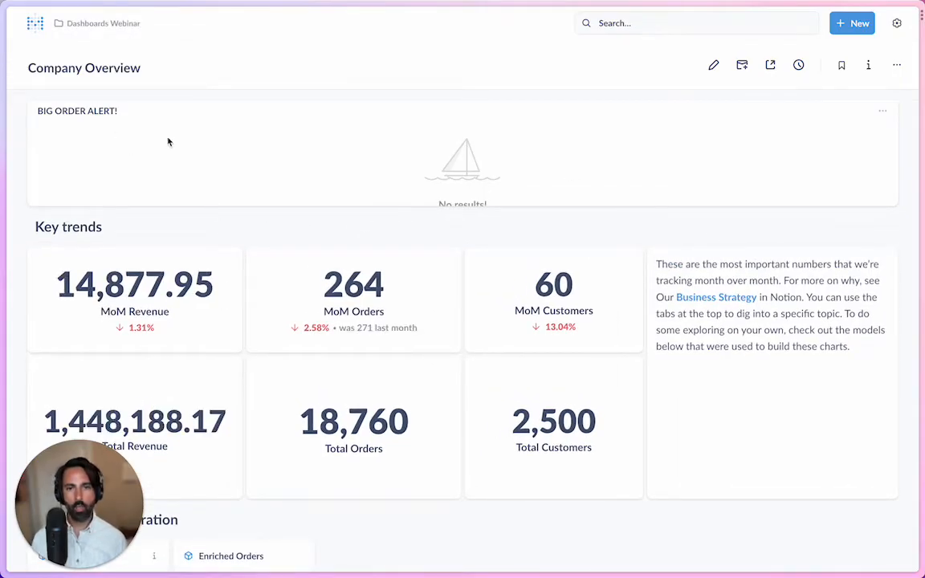
Examine the BIG ORDER ALERT! question with and without its subtotal filter, without saving changes, and return to the Company Overview dashboard.
left_click(90, 111)
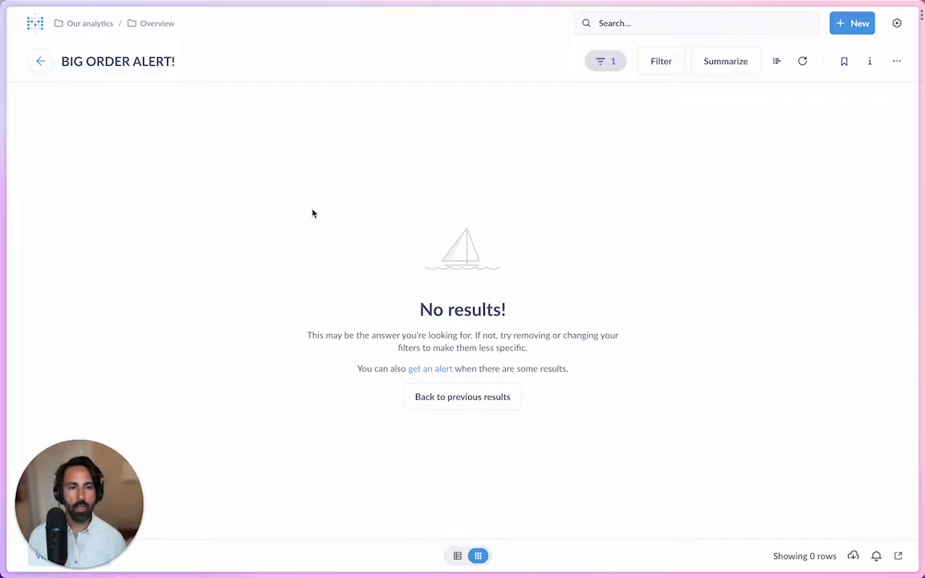
left_click(608, 69)
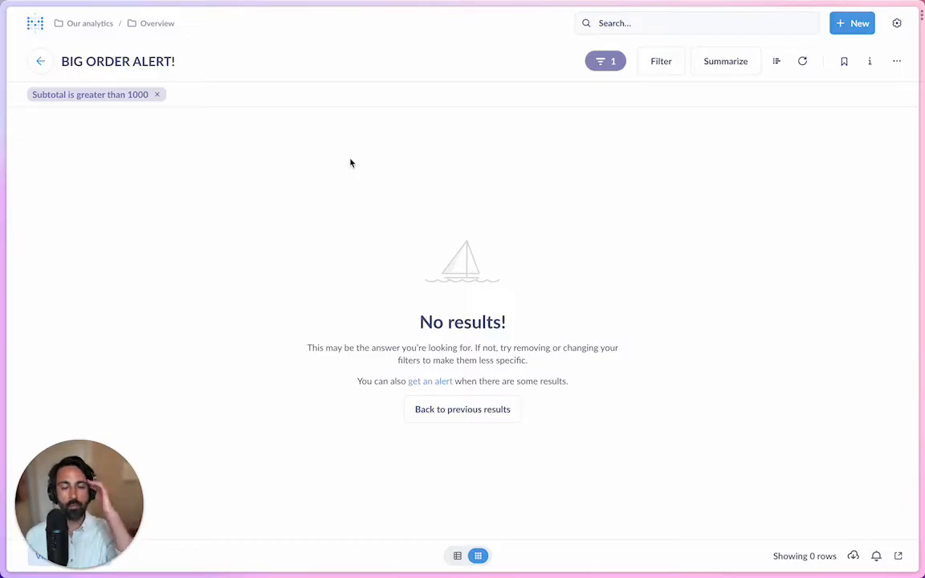
left_click(157, 95)
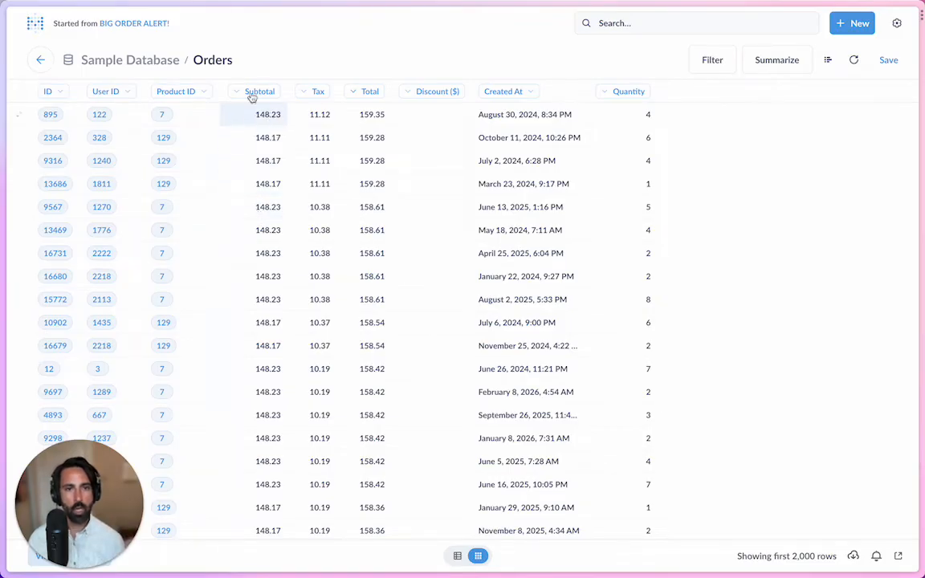
left_click(152, 24)
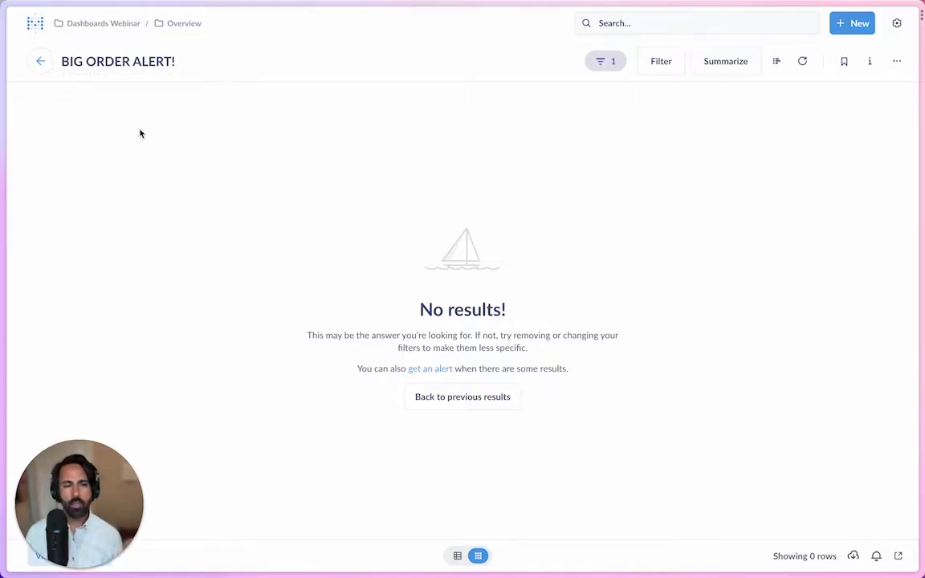
left_click(40, 65)
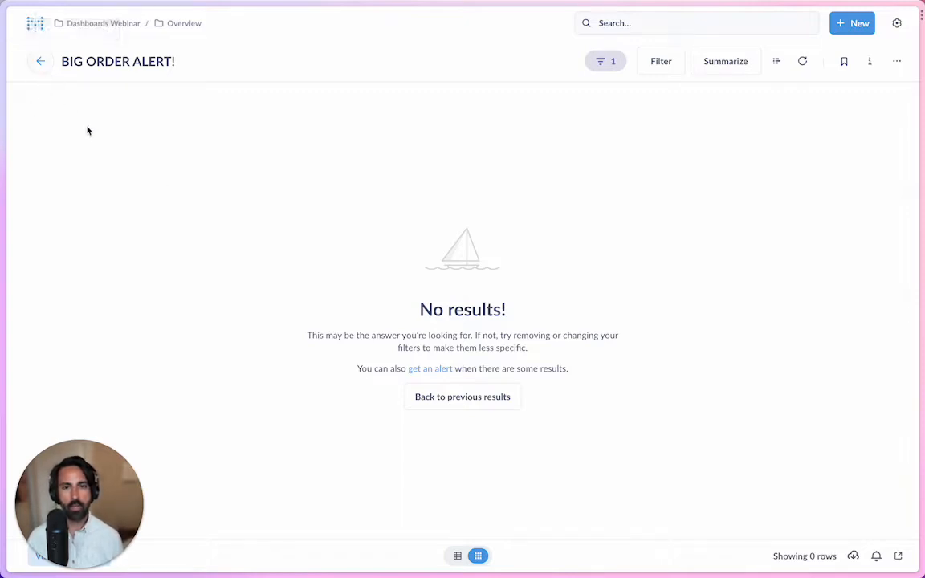
left_click(40, 61)
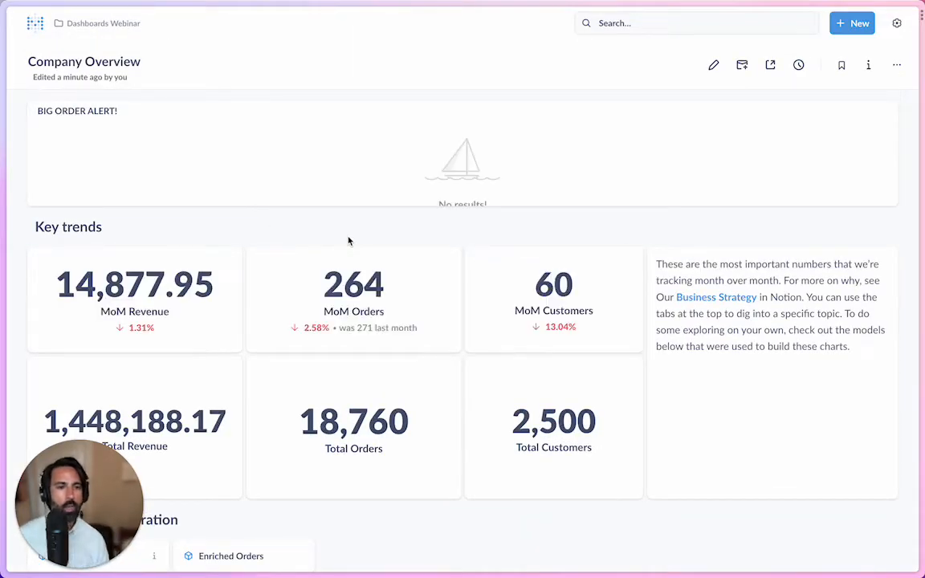
View the MoM Orders question from its dashboard card and return to the Company Overview dashboard.
left_click(376, 315)
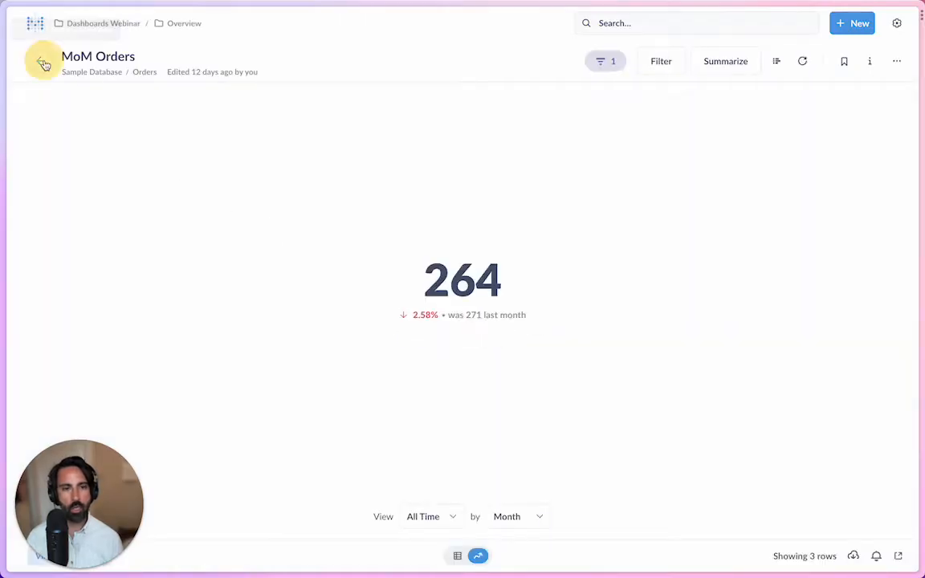
left_click(41, 63)
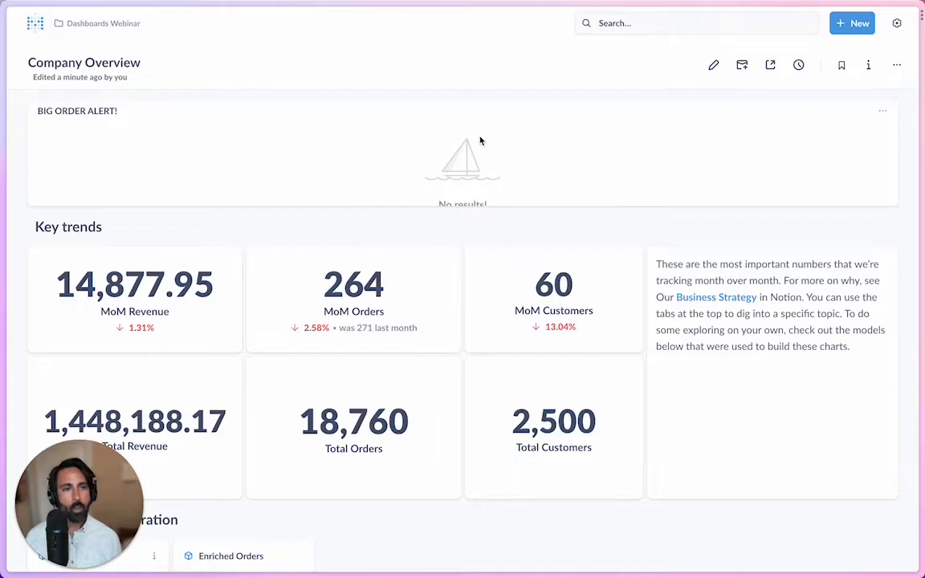
left_click(473, 228)
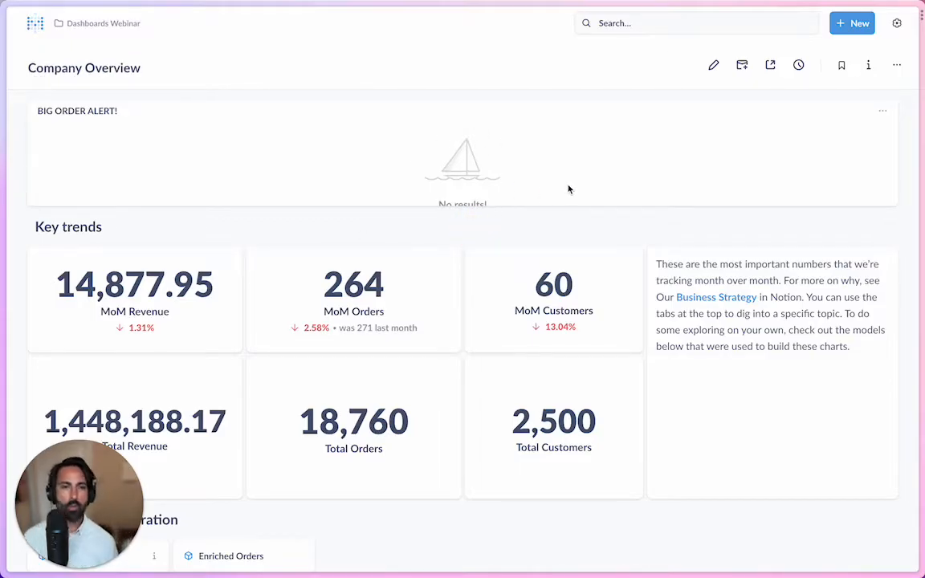
Set the BIG ORDER ALERT! card to hide when there are no results and save the dashboard.
left_click(713, 67)
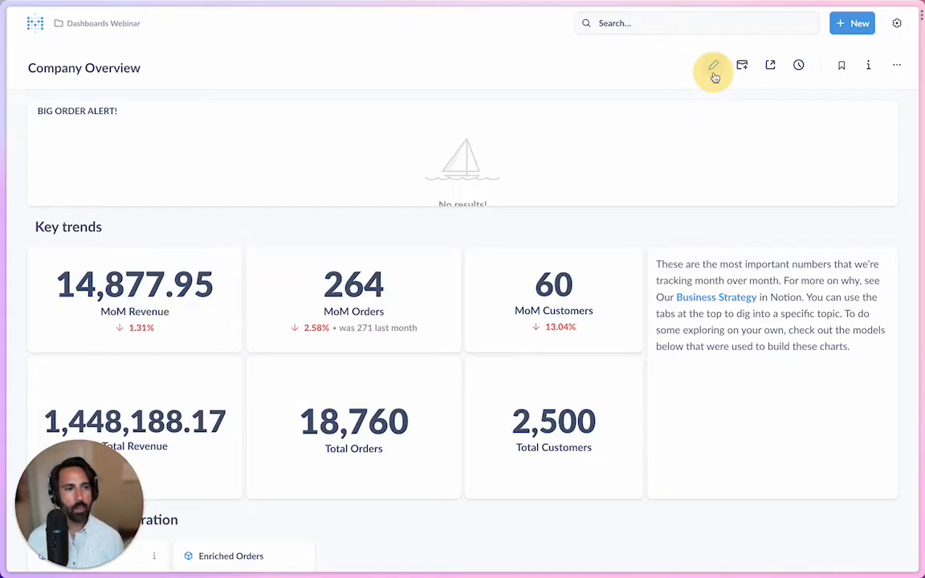
left_click(833, 119)
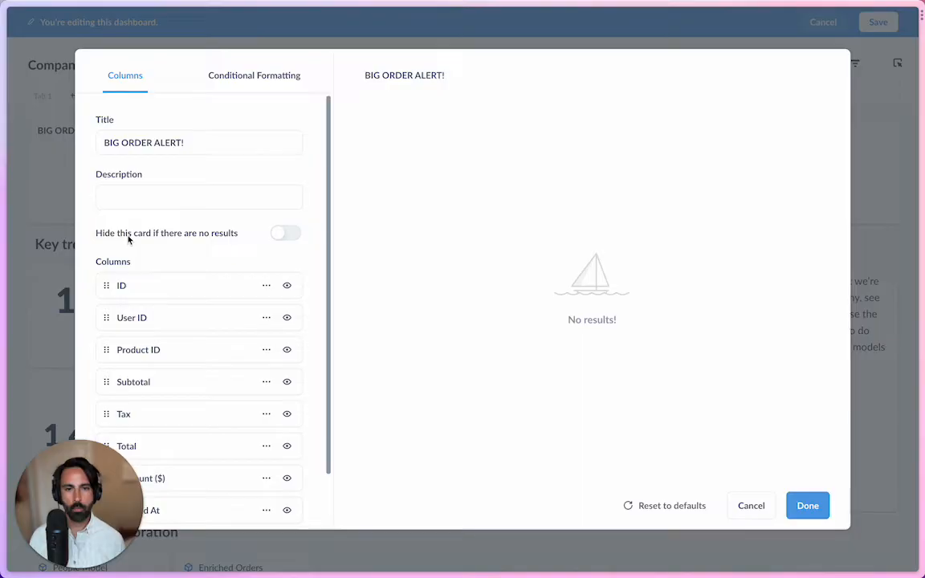
left_click(276, 236)
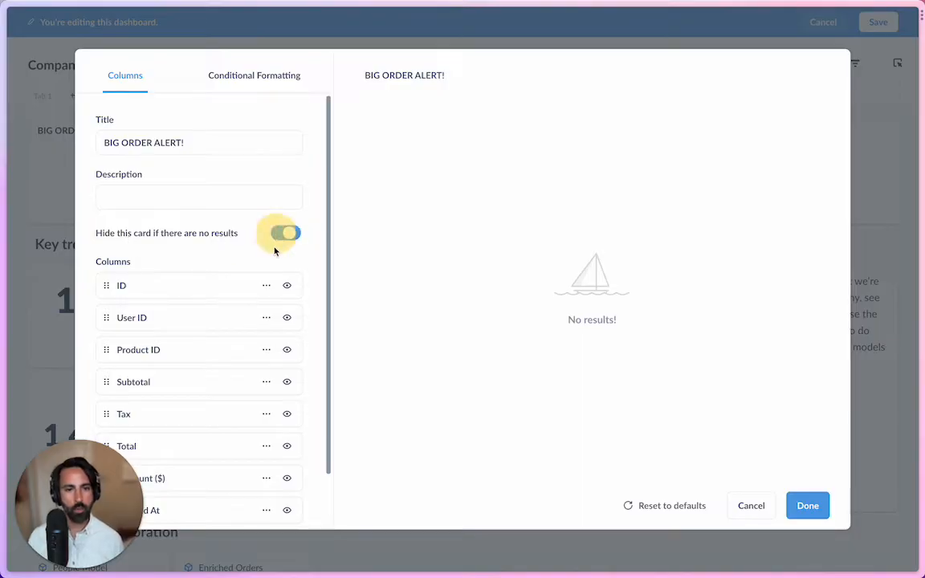
left_click(808, 506)
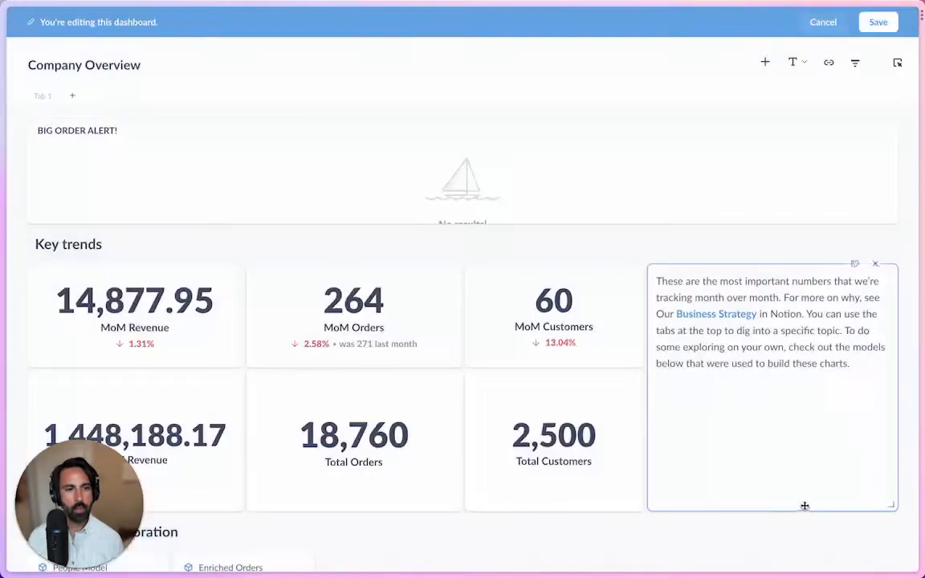
left_click(881, 22)
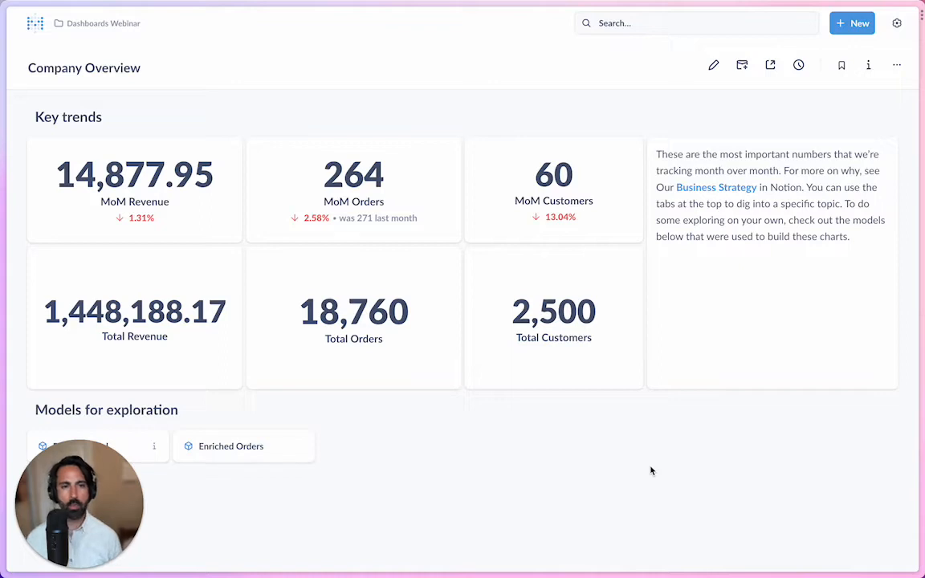
Edit the dashboard to add a second tab, naming the existing tab Overview and the new one Revenue.
left_click(652, 120)
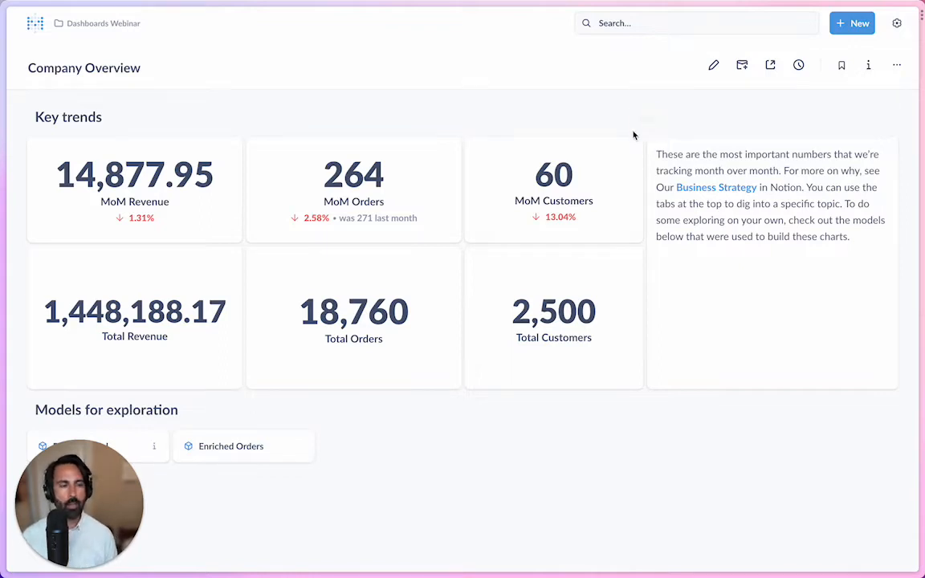
left_click(714, 68)
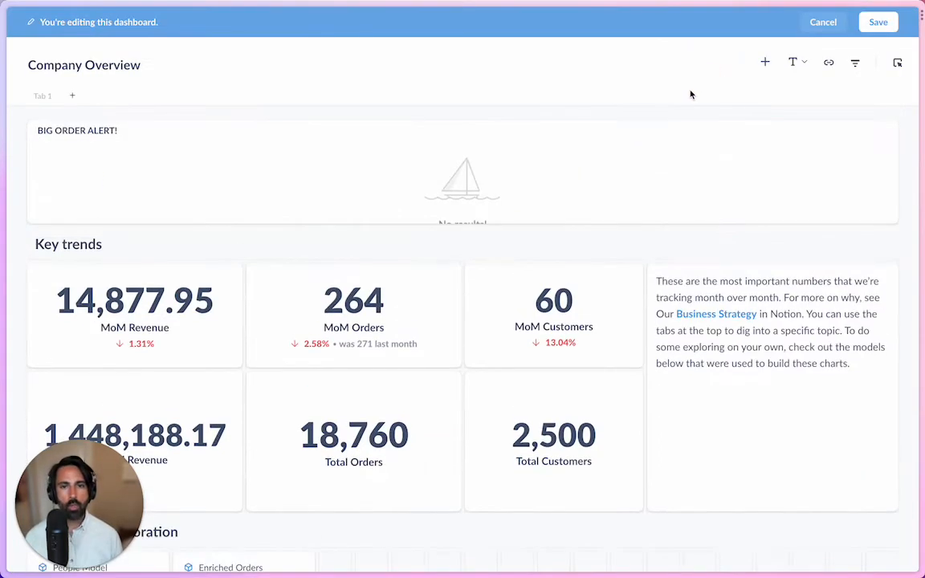
left_click(71, 95)
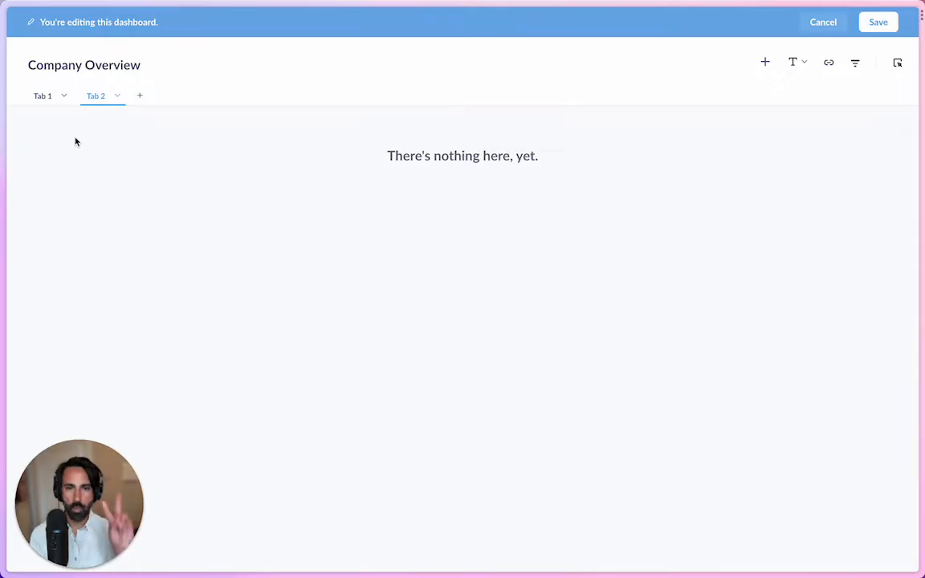
left_click(39, 95)
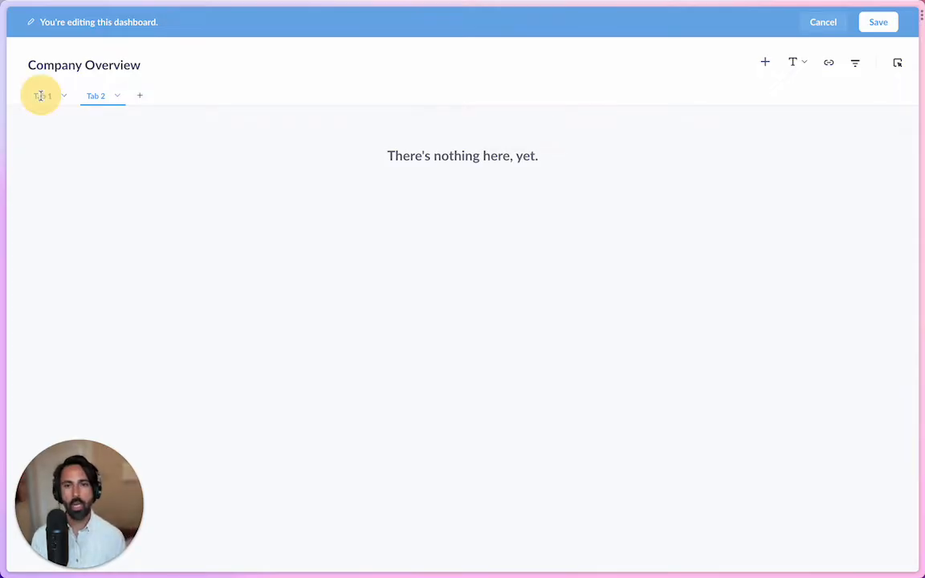
type("Overview")
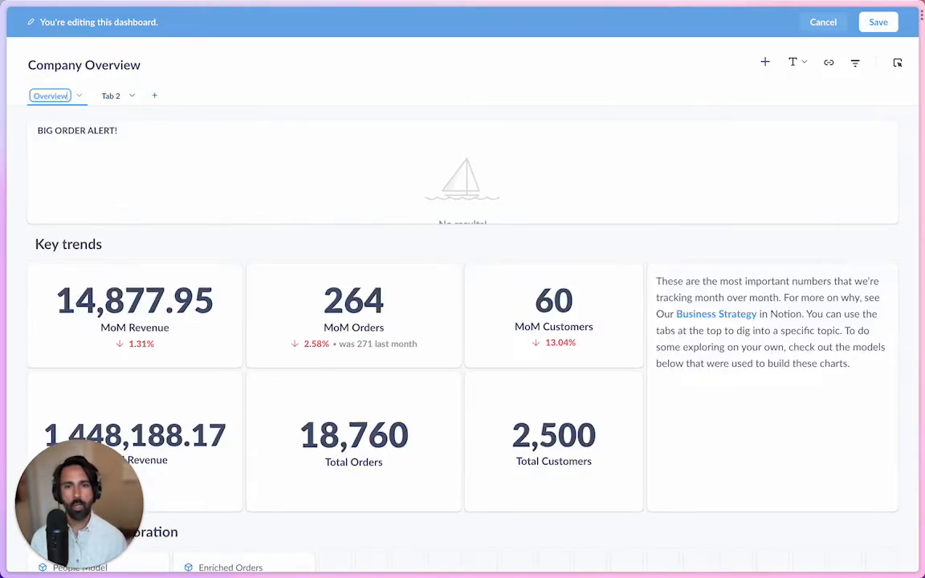
double_click(111, 96)
type("Revenue")
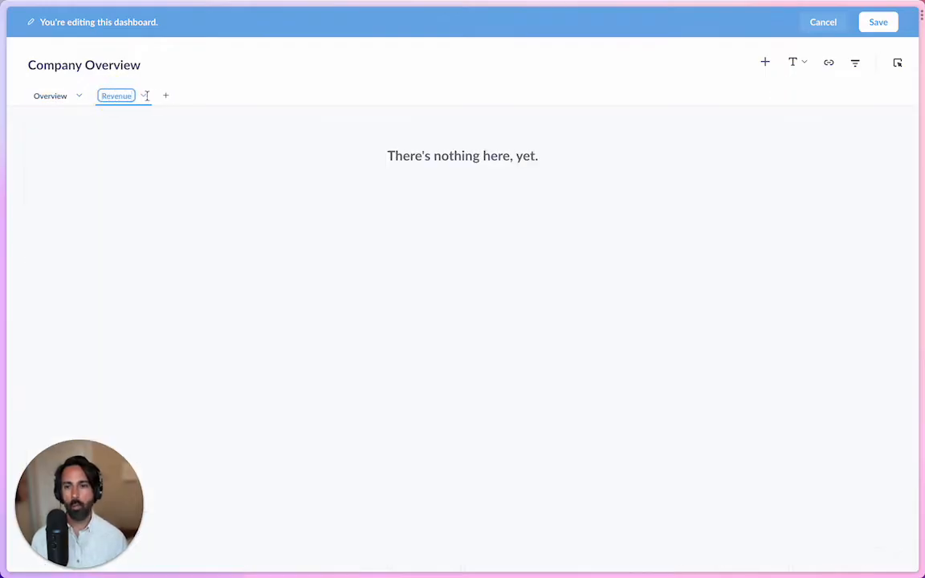
Add two more dashboard tabs named Orders and Customers after the Revenue tab.
left_click(166, 95)
double_click(178, 95)
type("Orders")
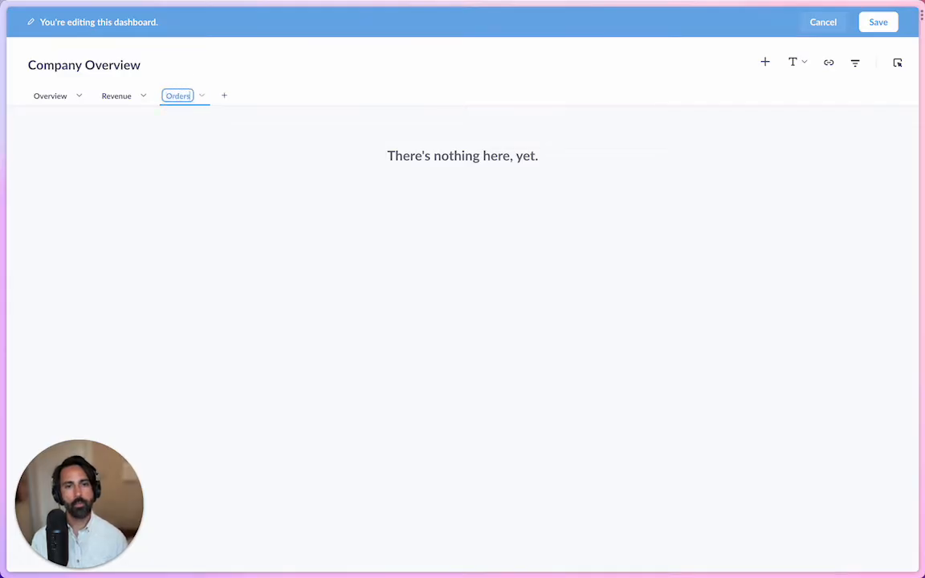
left_click(225, 95)
double_click(238, 95)
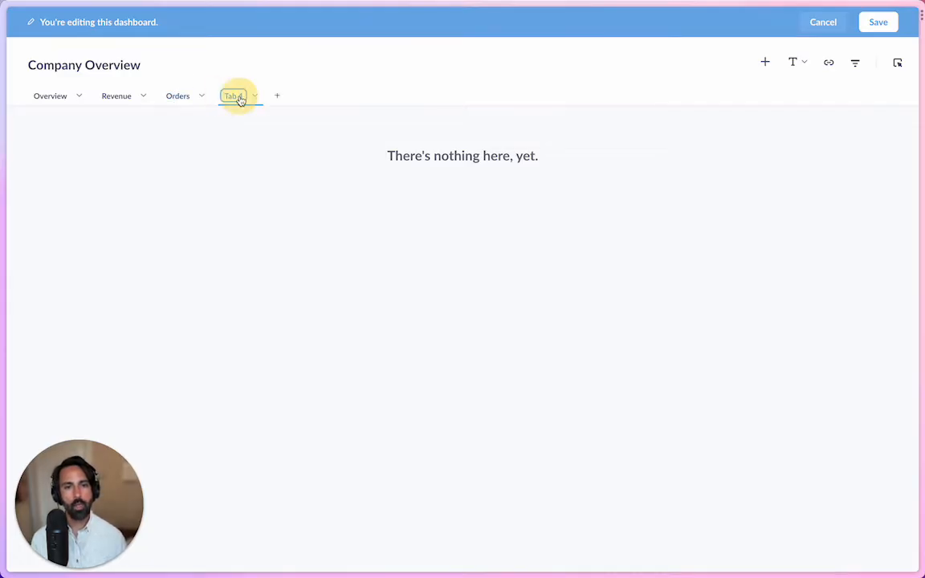
type("Customers")
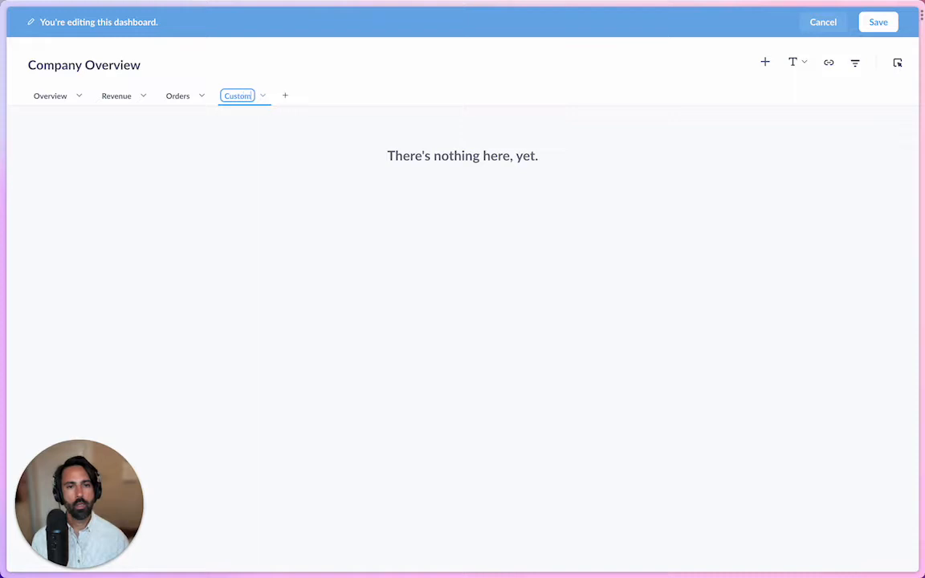
left_click(179, 96)
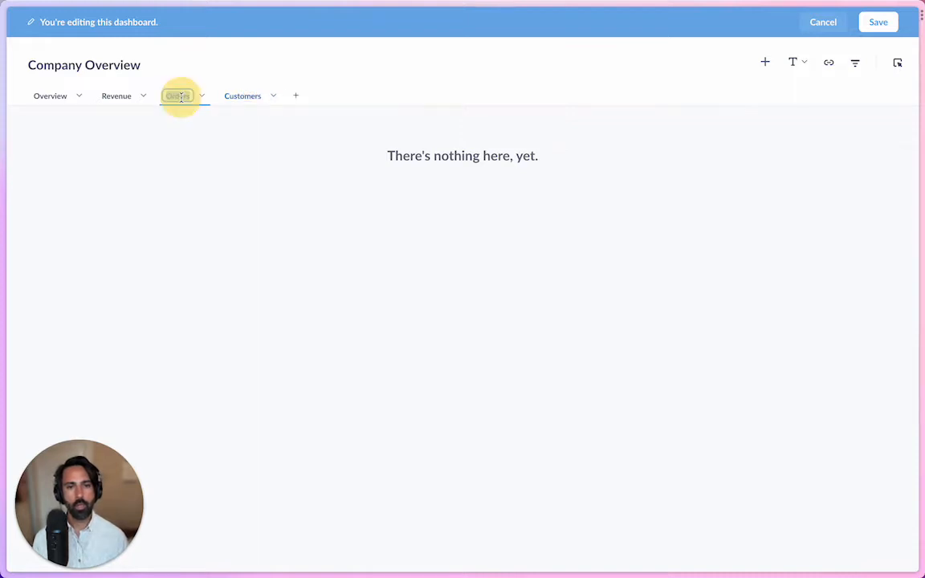
left_click(203, 96)
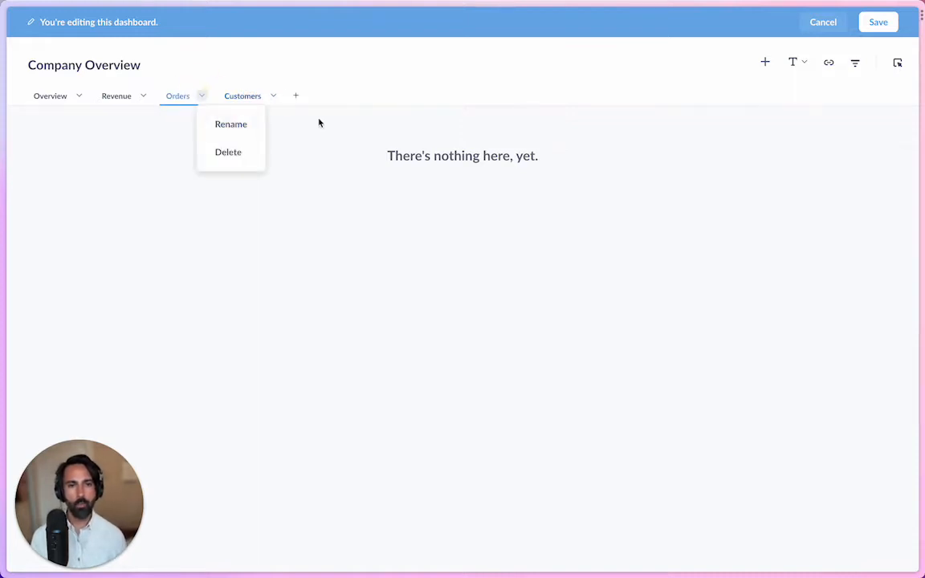
left_click(288, 126)
mouse_move(254, 96)
left_mouse_down()
mouse_move(176, 96)
mouse_move(254, 105)
mouse_move(242, 97)
left_mouse_up()
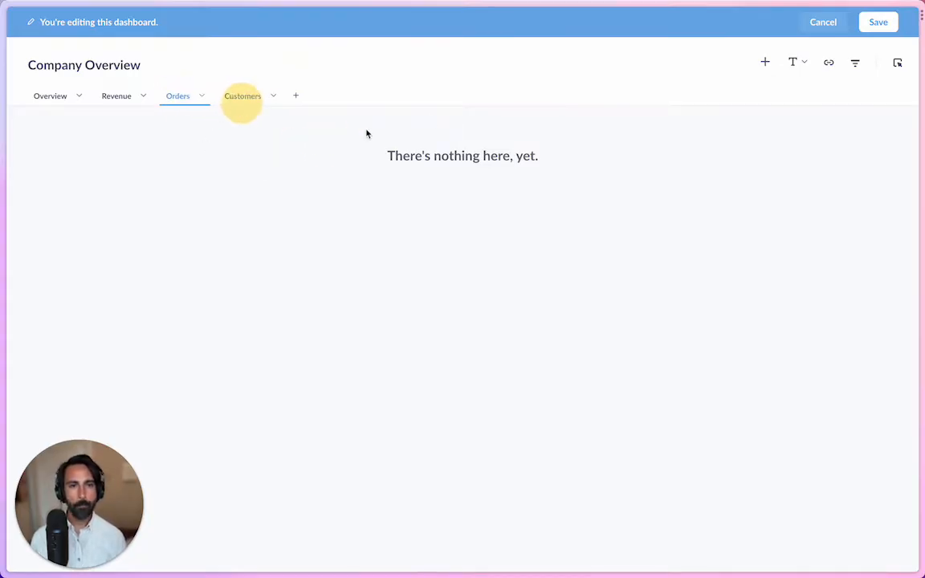
left_click(431, 121)
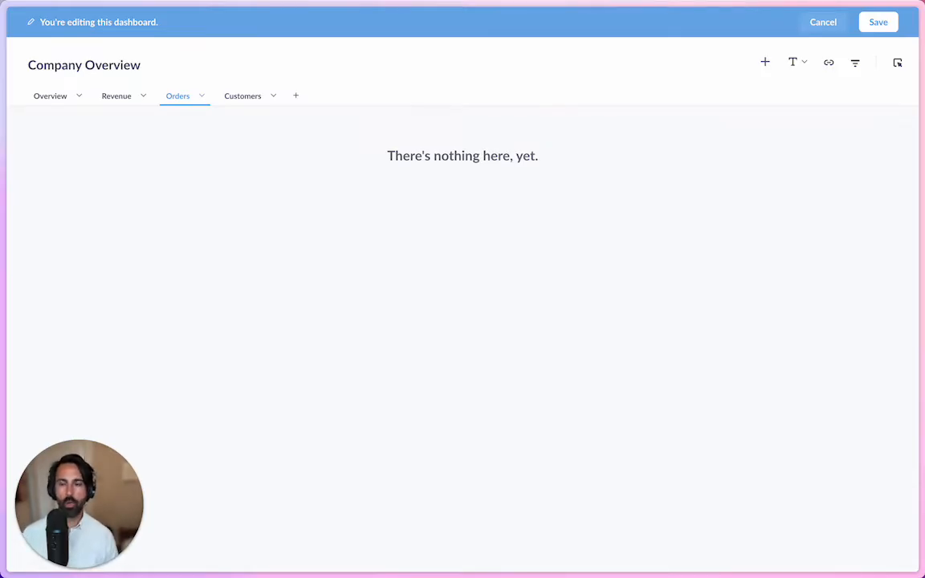
Add the Avg Customer LTV, Revenue Goal and Revenue over time questions from the Revenue collection to the Revenue tab.
left_click(113, 94)
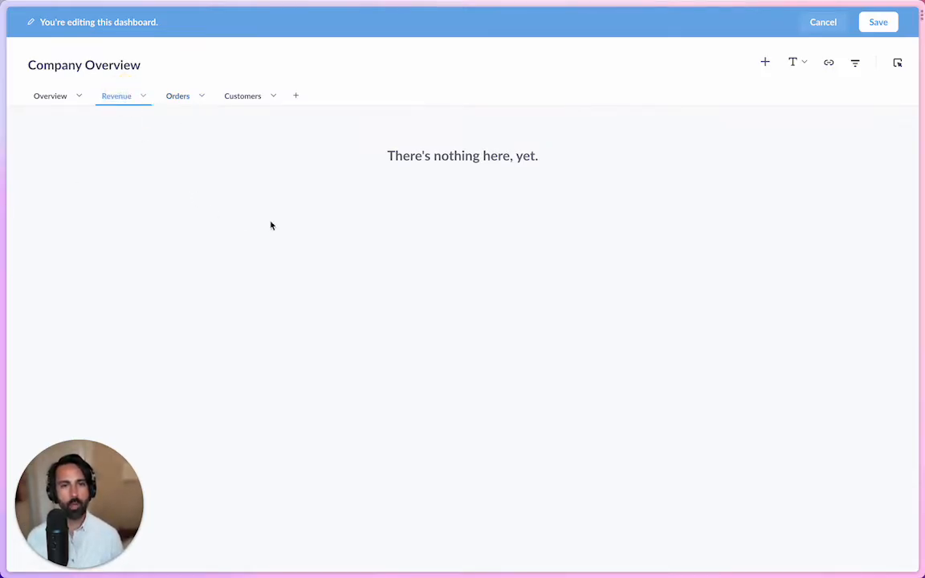
left_click(764, 64)
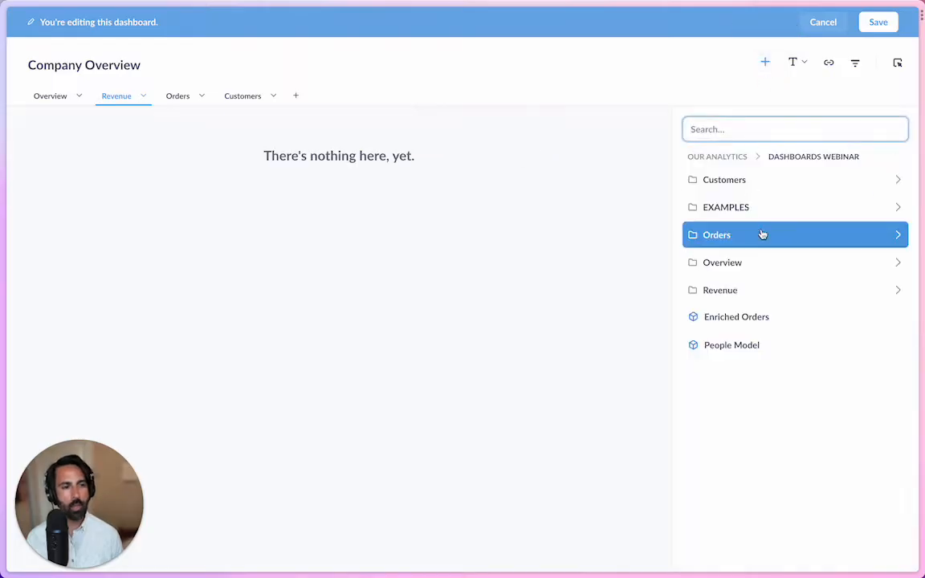
left_click(730, 292)
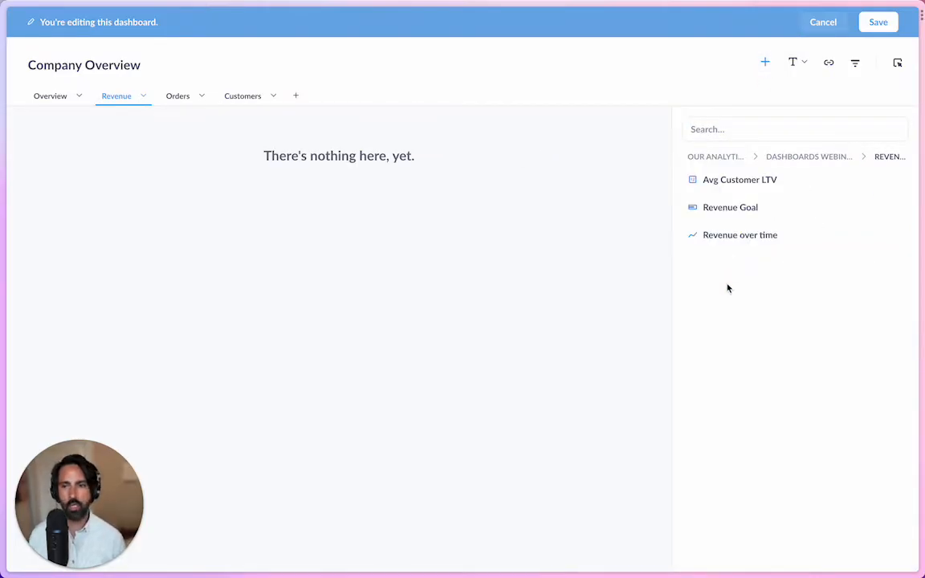
left_click(731, 180)
left_click(733, 208)
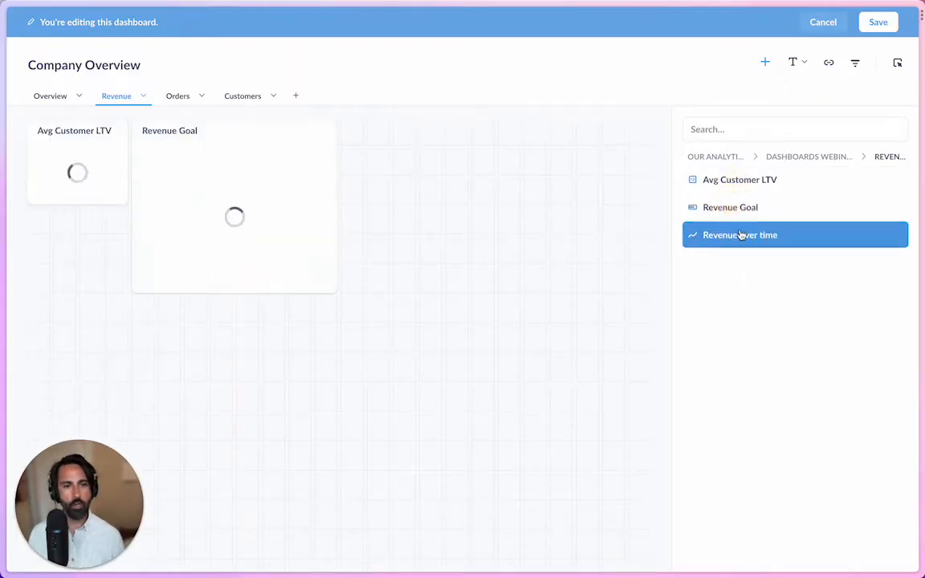
left_click(738, 234)
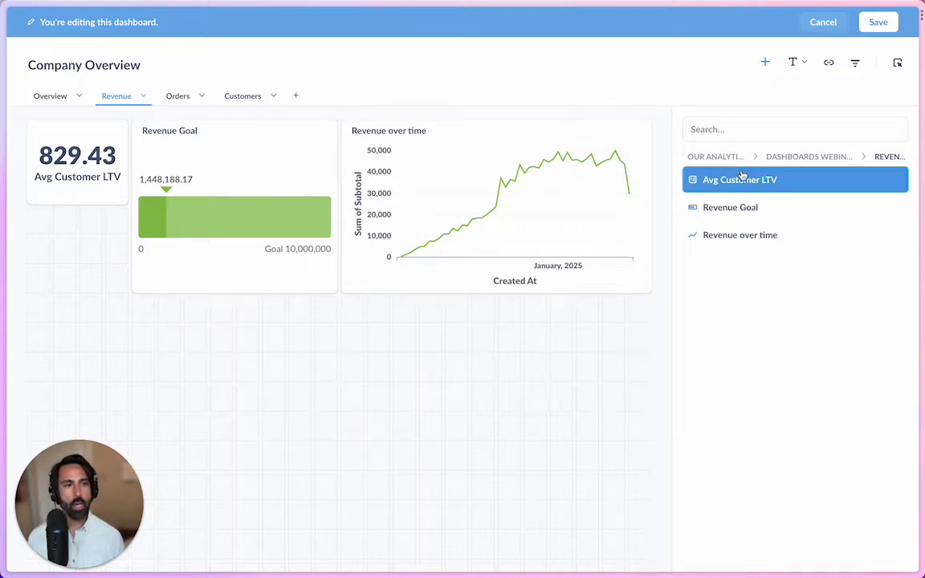
Add the MoM Revenue and Total Revenue questions from the Overview collection to the Revenue tab.
left_click(801, 157)
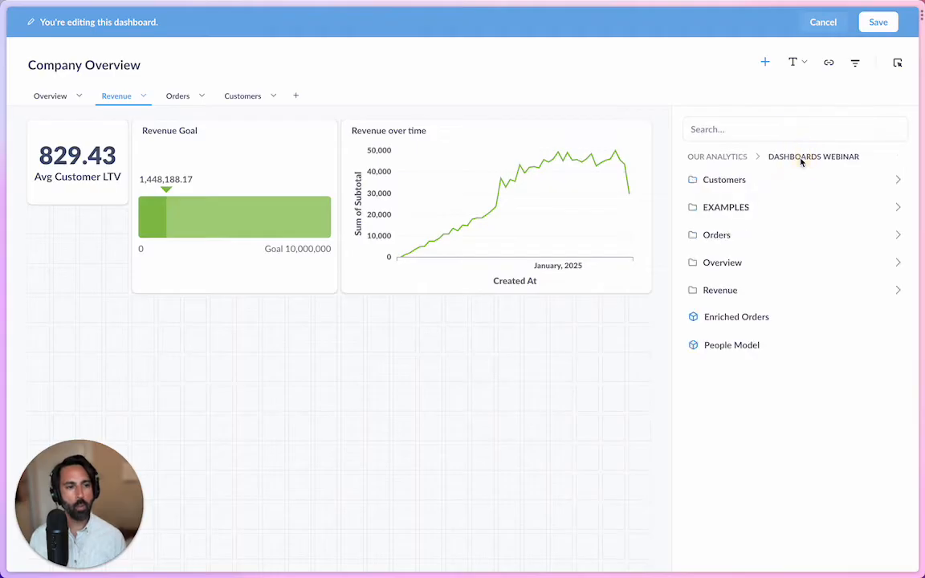
left_click(748, 267)
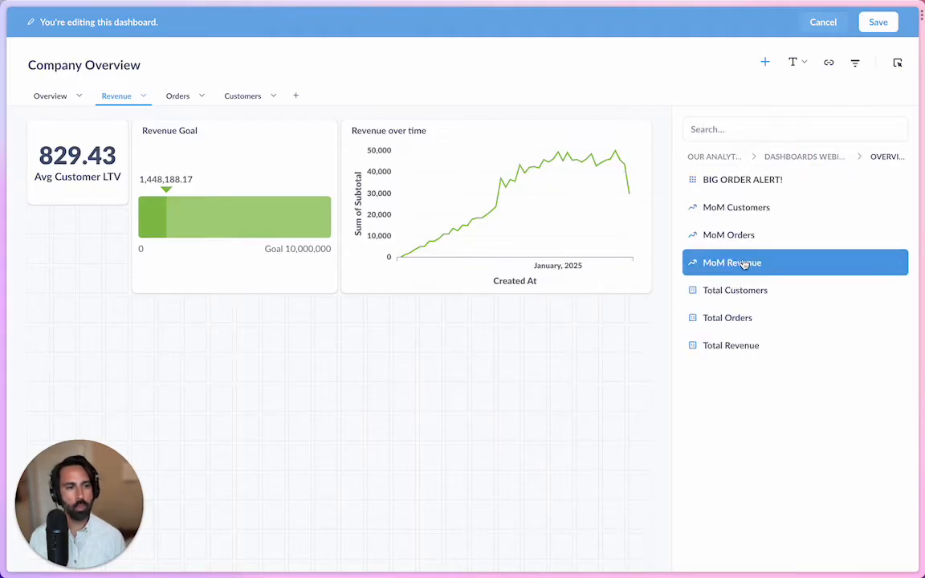
left_click(764, 271)
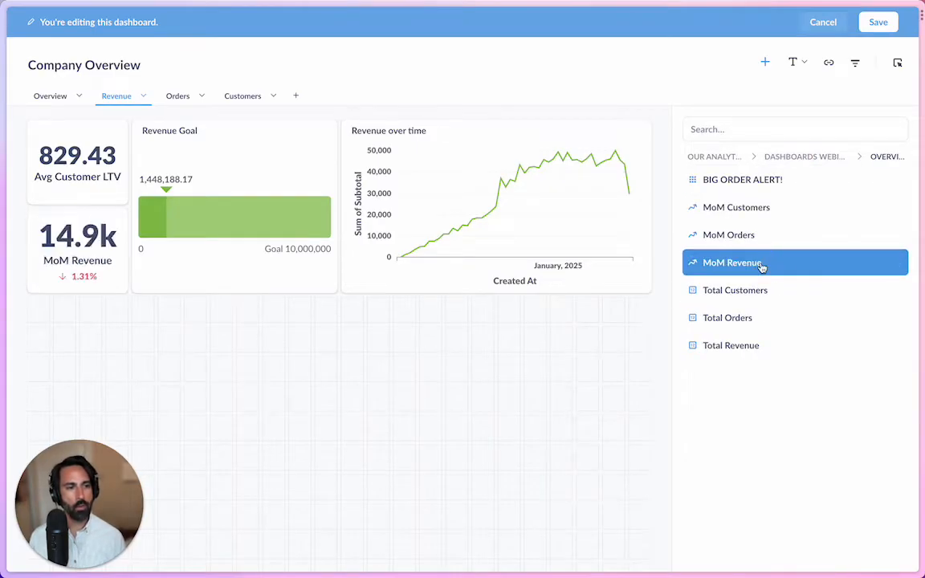
left_click(758, 345)
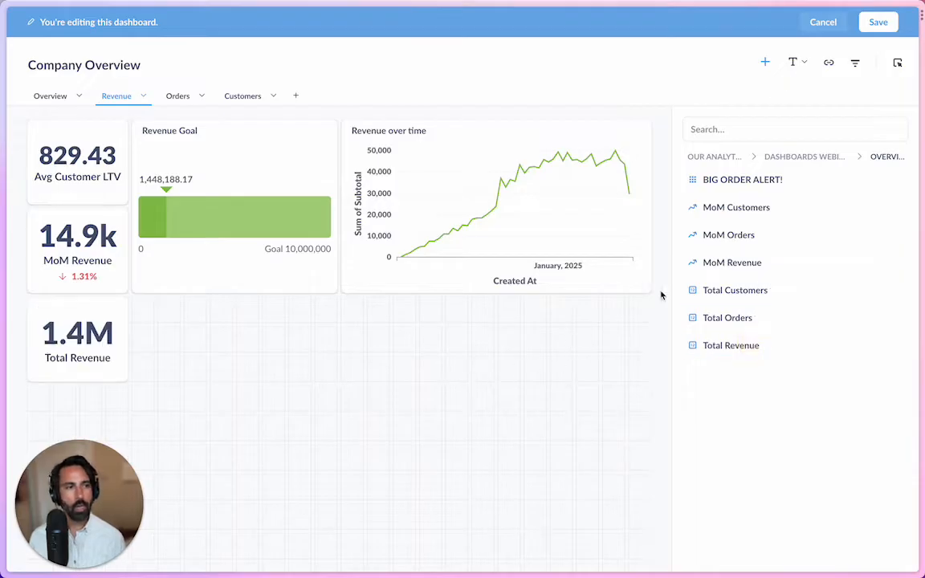
Move the Revenue Goal card below the top row, then place Revenue over time beside Avg Customer LTV and widen it.
left_click_drag(325, 264, 458, 402)
left_click_drag(446, 263, 257, 250)
left_click_drag(438, 281, 548, 285)
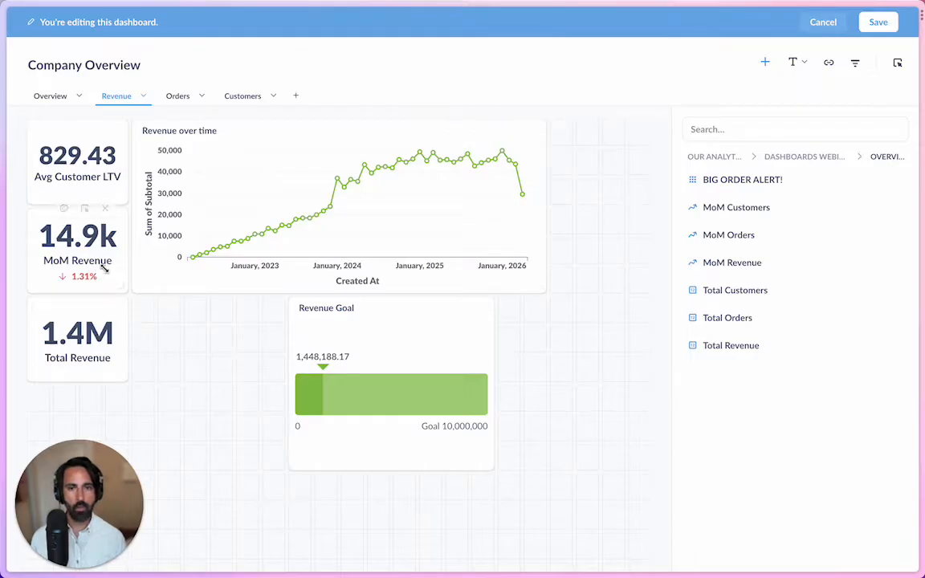
Stack MoM Revenue and Total Revenue to the right of the Revenue over time chart and move Avg Customer LTV below the chart.
left_click_drag(80, 261, 604, 186)
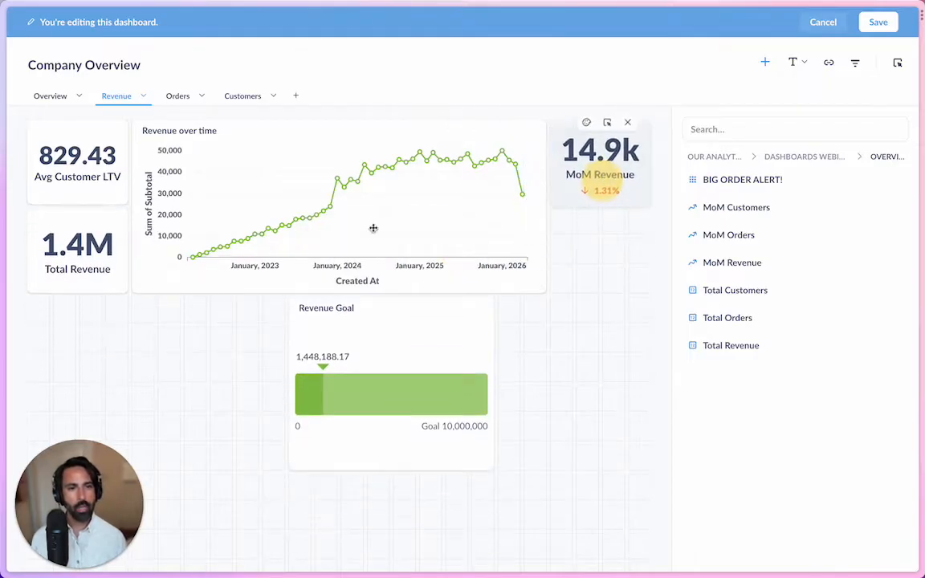
left_click_drag(46, 270, 594, 245)
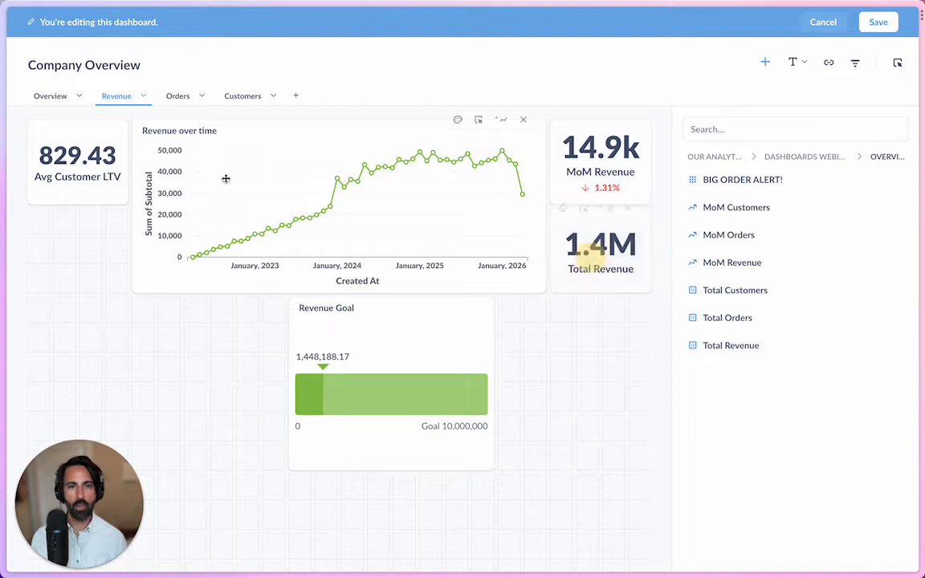
left_click_drag(80, 173, 265, 353)
Move the Revenue over time chart to the dashboard's left edge and enlarge it, leaving room for the number cards on its right.
left_click_drag(431, 203, 317, 205)
left_click_drag(450, 291, 502, 315)
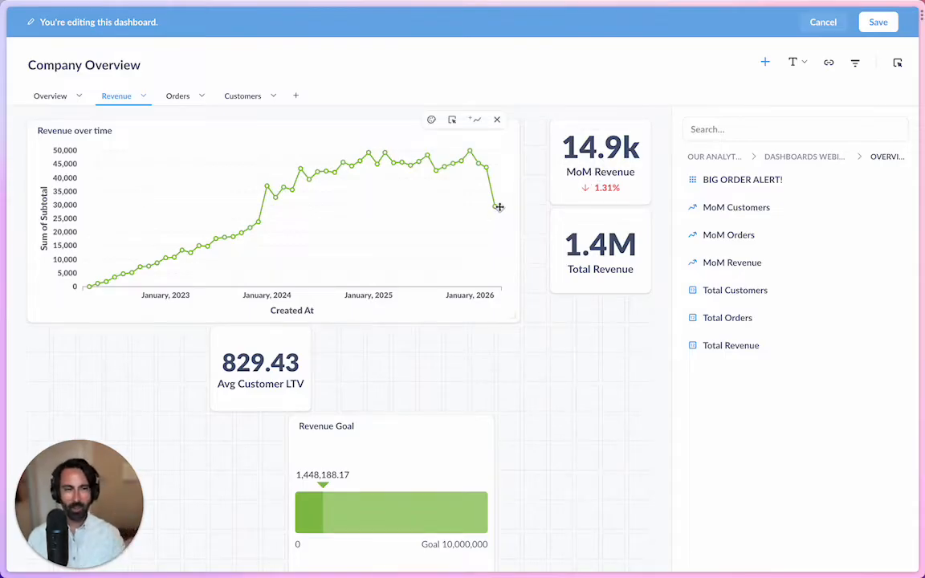
left_click_drag(514, 324, 491, 322)
Move MoM Revenue and Total Revenue against the Revenue over time chart and enlarge both to fill the column beside it.
left_click_drag(599, 189, 541, 185)
left_click_drag(610, 248, 572, 247)
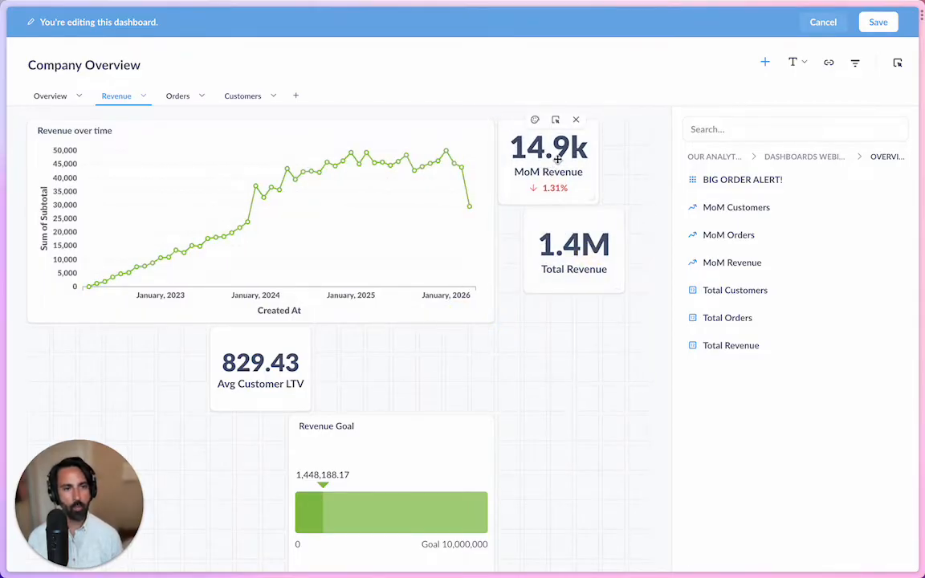
left_click_drag(587, 201, 654, 233)
left_click_drag(582, 293, 556, 292)
left_click_drag(595, 318, 659, 315)
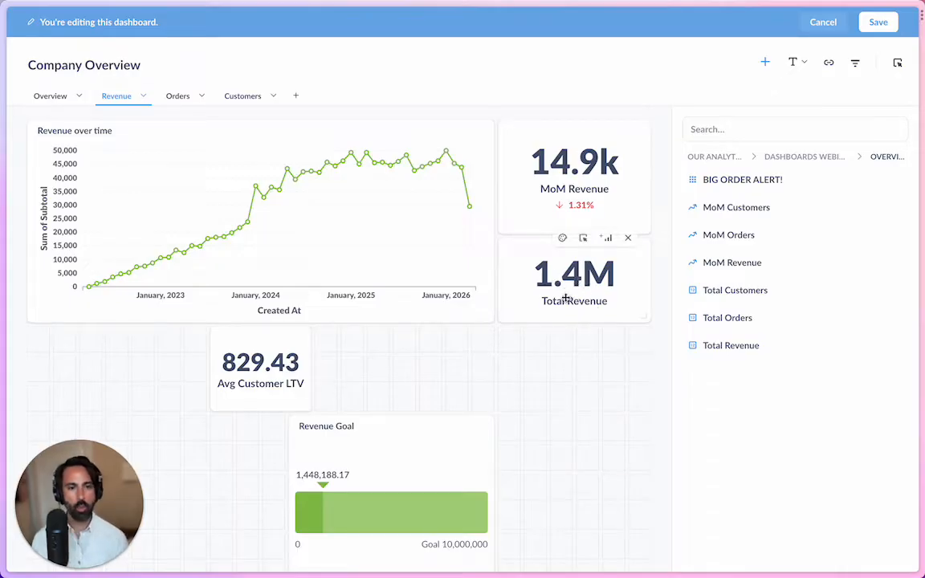
Place an enlarged Avg Customer LTV card at the left below the chart, with Revenue Goal widened beside it to the dashboard's right edge.
left_click_drag(330, 378, 103, 355)
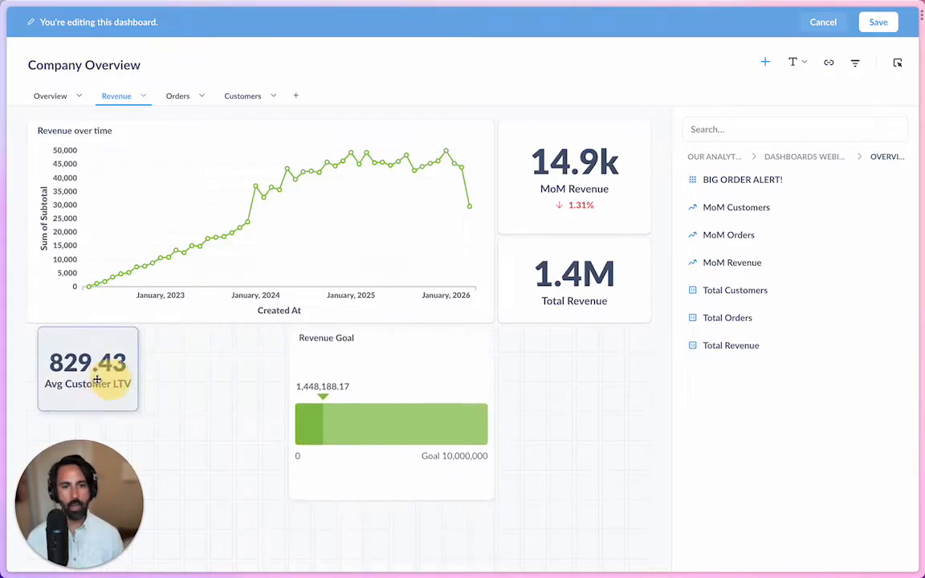
left_click_drag(122, 404, 214, 470)
left_click_drag(365, 407, 315, 408)
left_click_drag(432, 491, 651, 462)
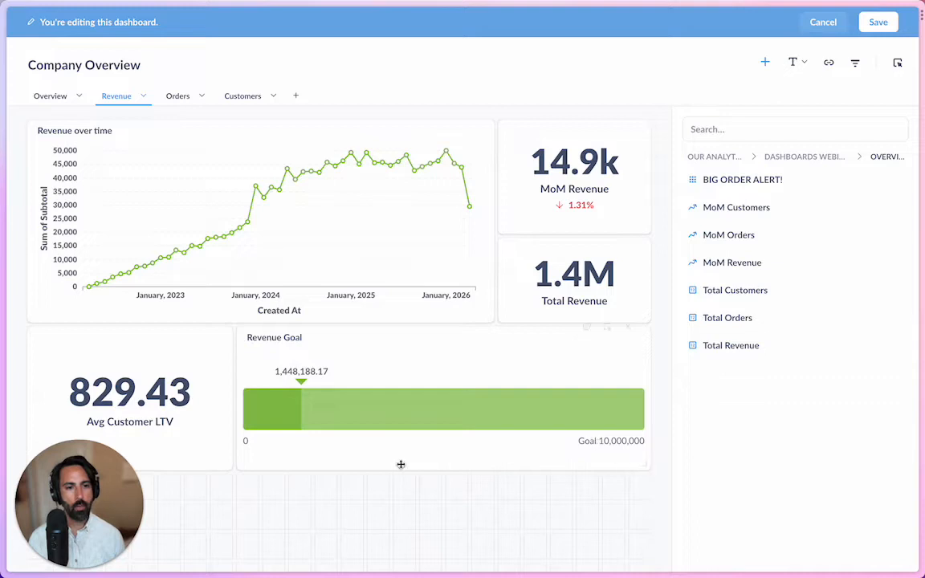
Put Revenue Goal directly below the chart at the same width, with Avg Customer LTV below Total Revenue, and make both cards equally tall.
left_click_drag(464, 504, 545, 389)
left_click_drag(646, 467, 577, 442)
left_click_drag(517, 414, 491, 478)
left_click_drag(623, 426, 642, 432)
left_click_drag(463, 502, 295, 387)
left_click_drag(442, 474, 492, 528)
left_click_drag(644, 438, 646, 520)
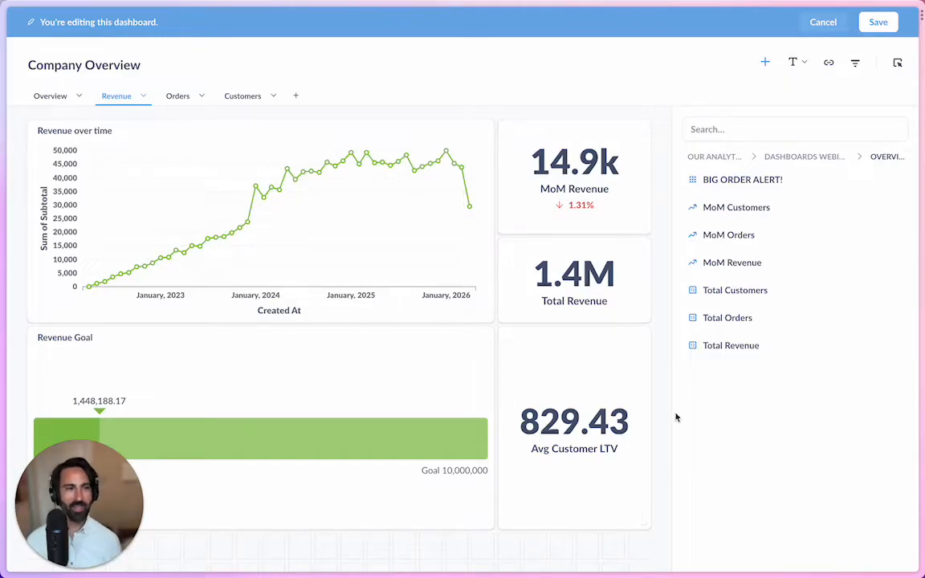
Save the dashboard and check the last data point of the Revenue over time chart.
left_click(879, 22)
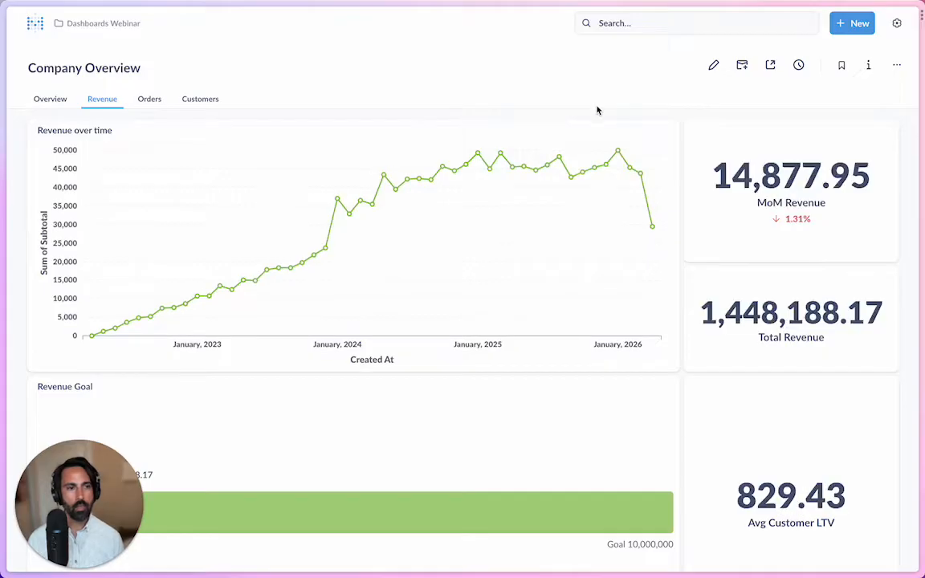
scroll(593, 119, "down", 2)
scroll(593, 128, "up", 2)
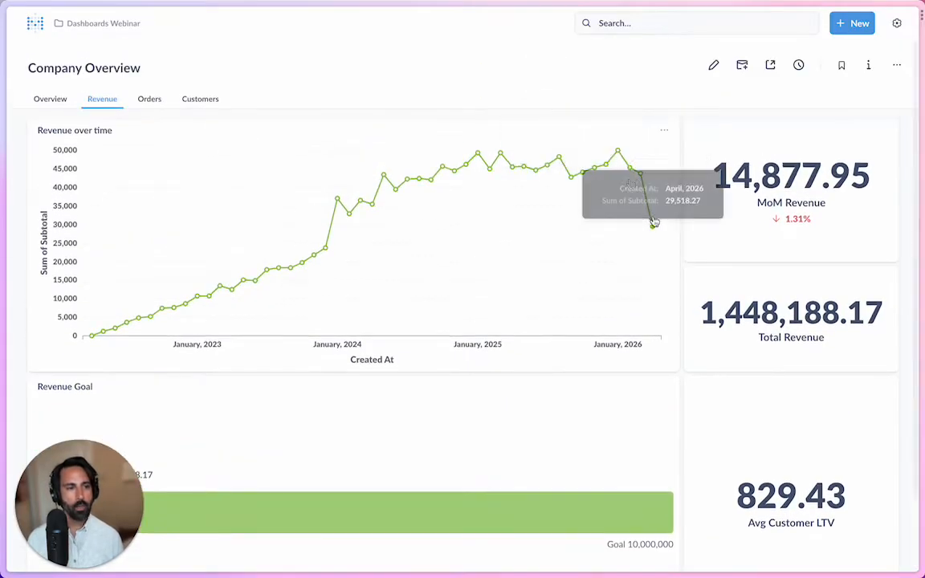
mouse_move(656, 231)
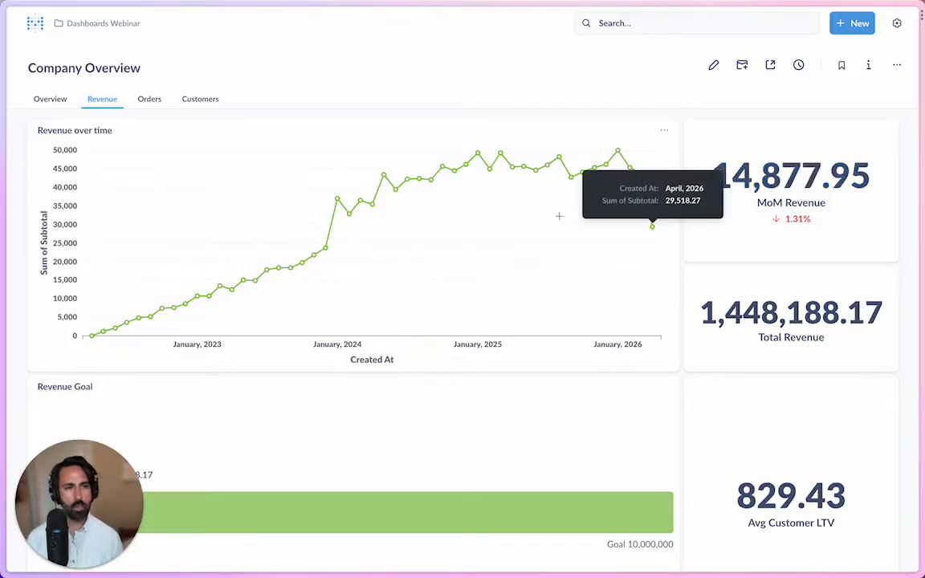
Open the Revenue over time question and limit its time range to the previous 36 months.
left_click(77, 130)
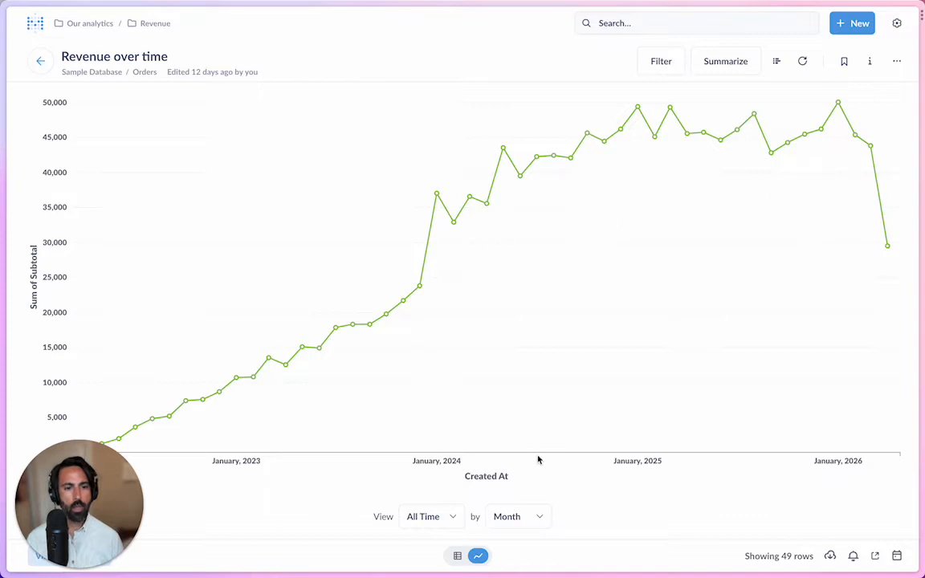
left_click(448, 517)
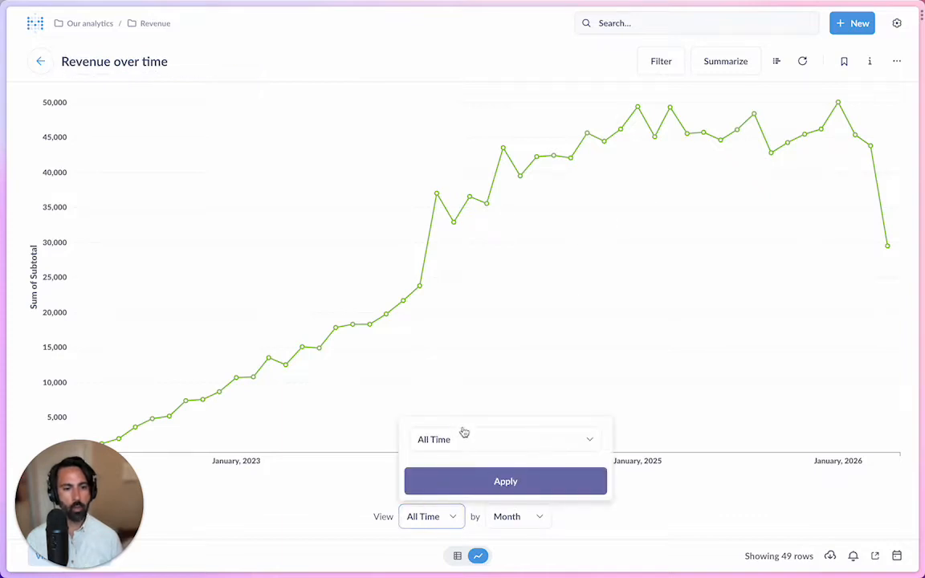
left_click(474, 439)
left_click(453, 217)
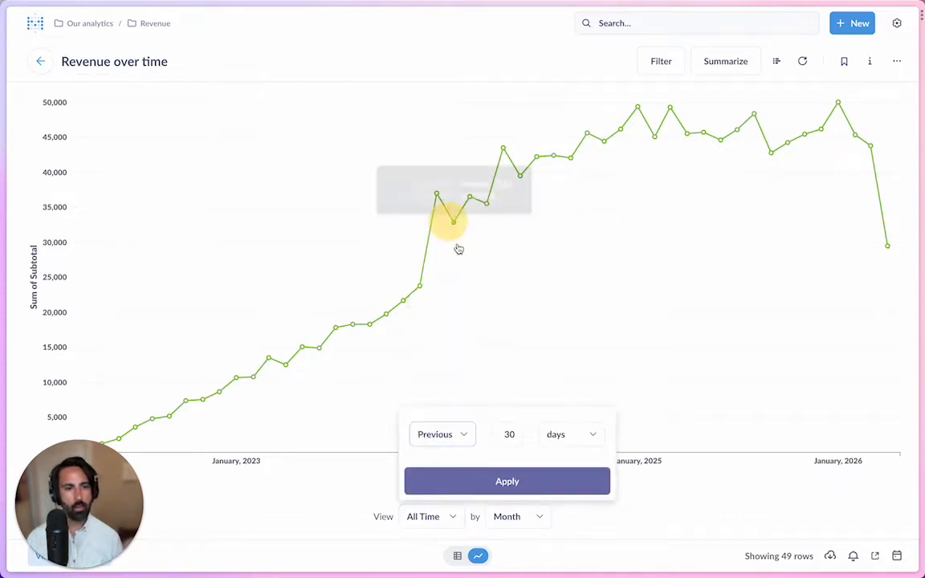
left_click(552, 441)
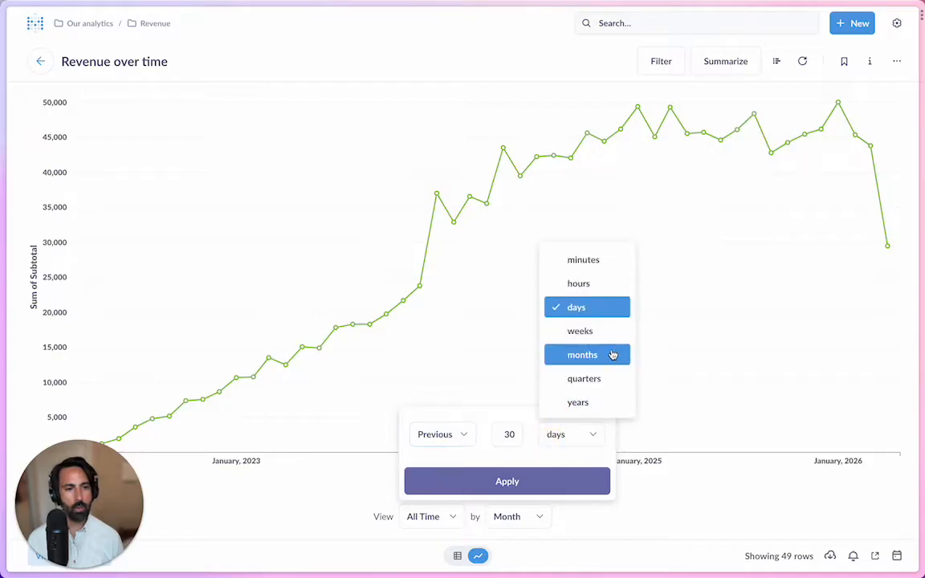
left_click(612, 356)
left_click(509, 434)
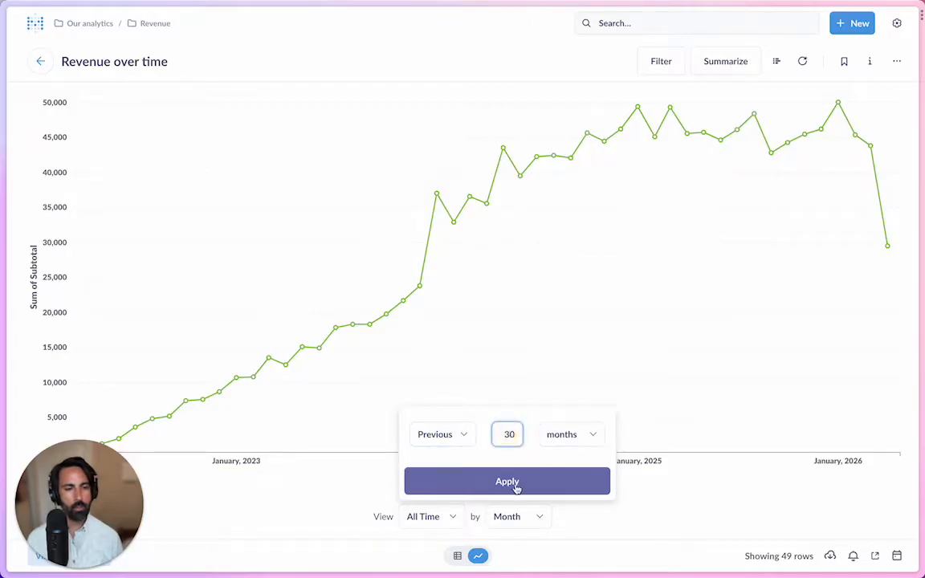
left_click(515, 432)
type("6")
left_click(520, 489)
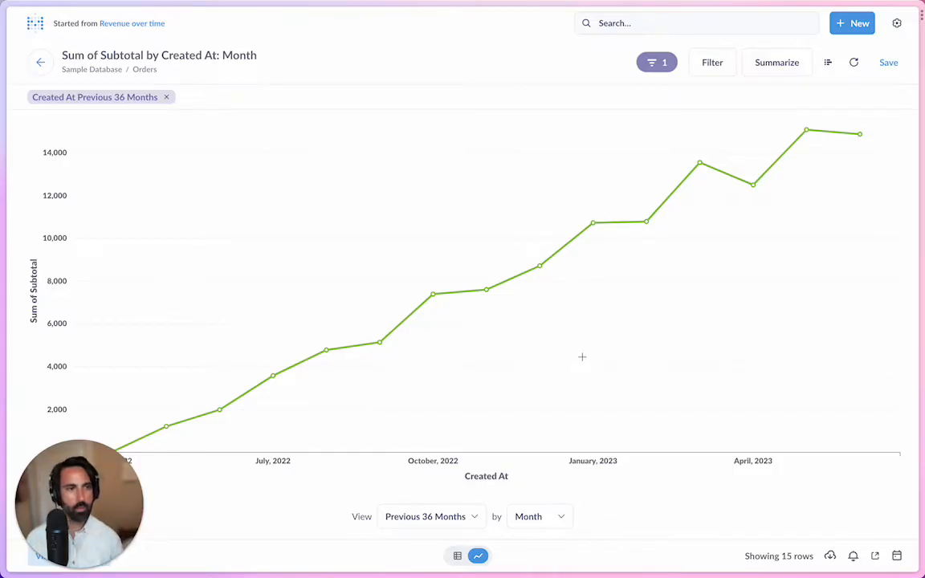
Save the filtered question over the original Revenue over time, return to the Company Overview dashboard, and reload it to check the chart.
left_click(889, 62)
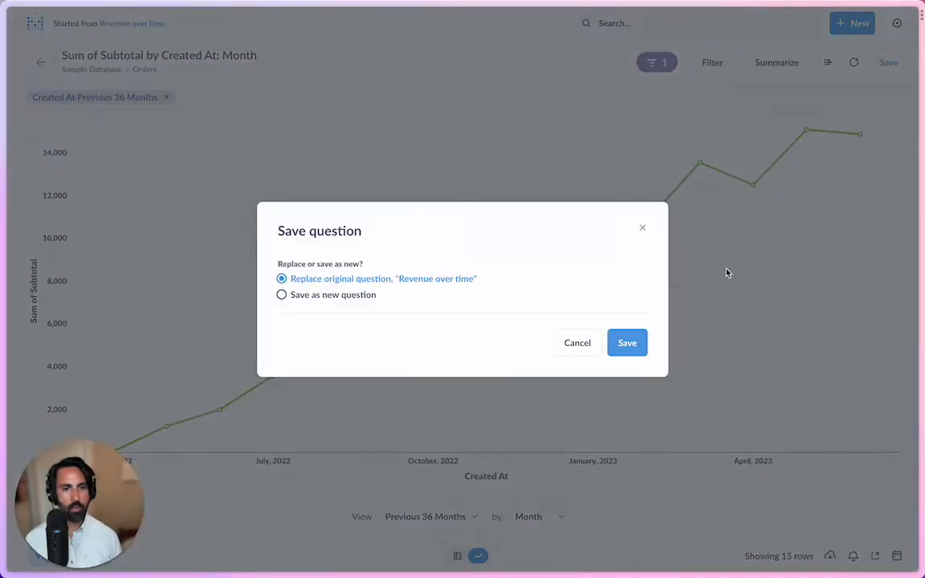
left_click(635, 353)
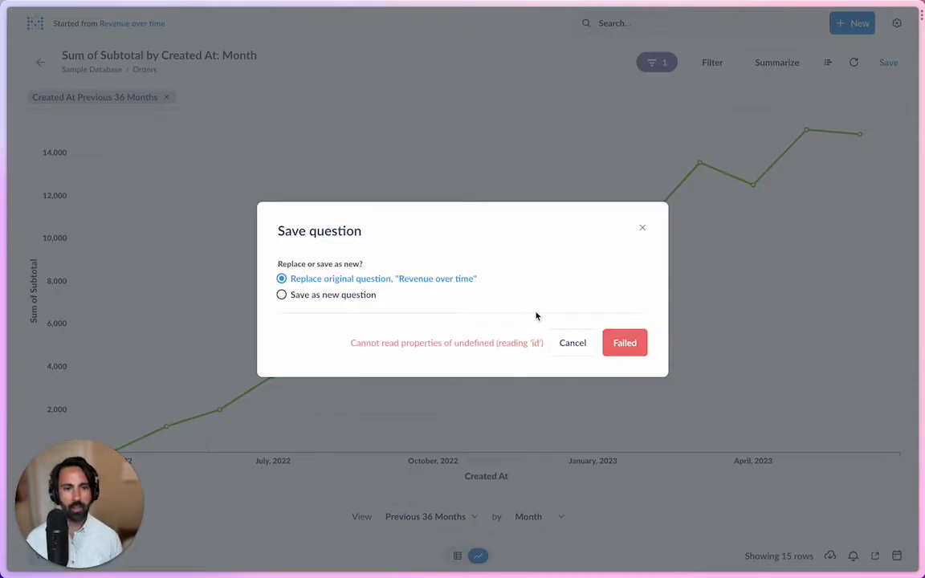
left_click(474, 176)
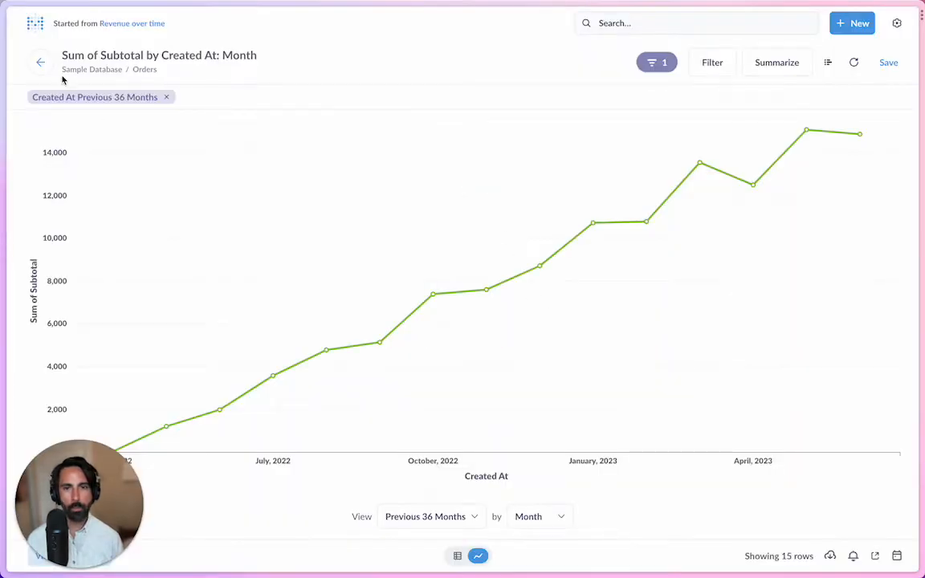
left_click(40, 62)
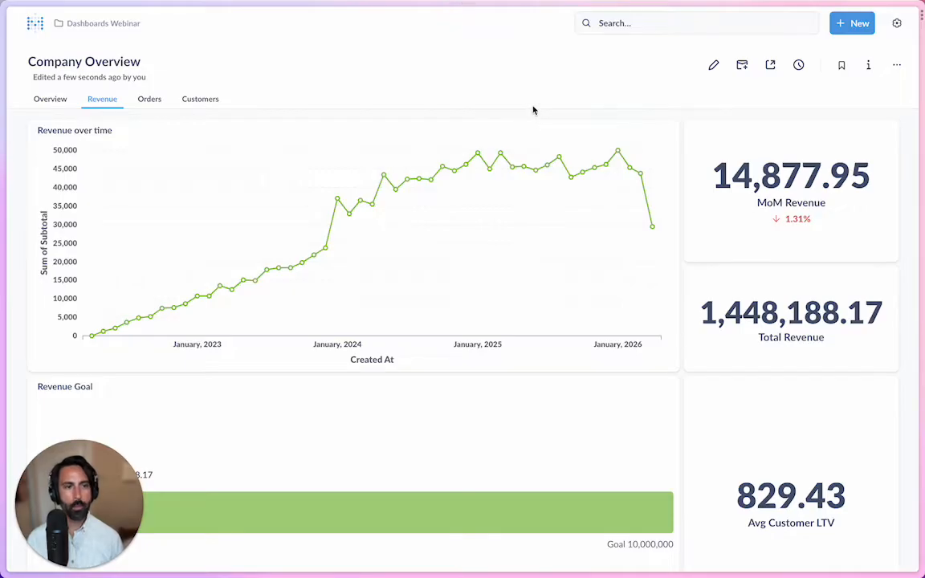
key("super+r")
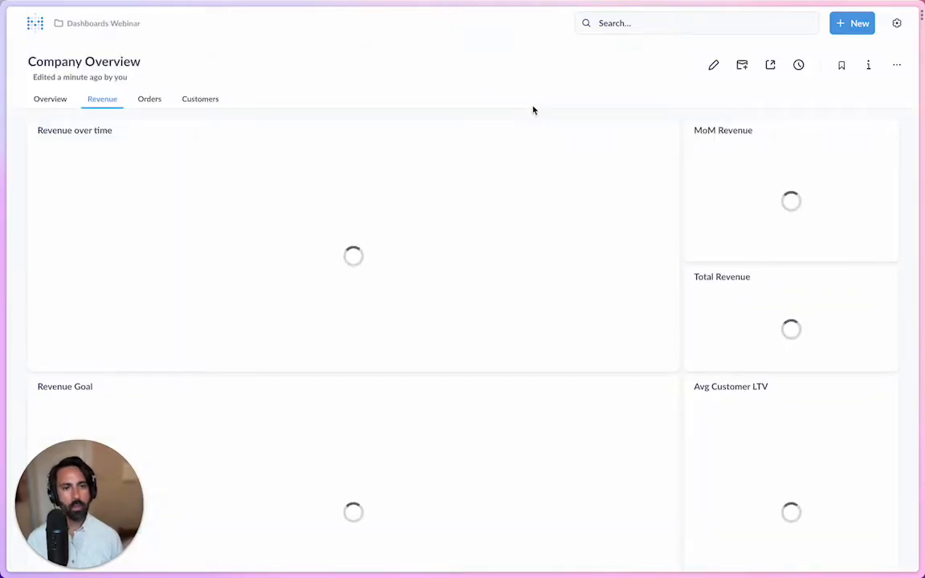
mouse_move(639, 160)
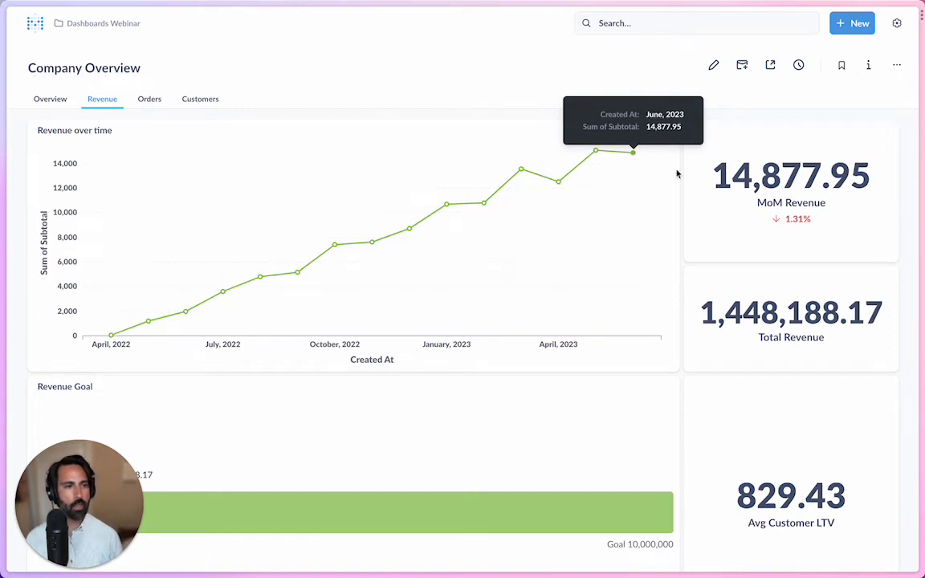
scroll(614, 241, "down", 1)
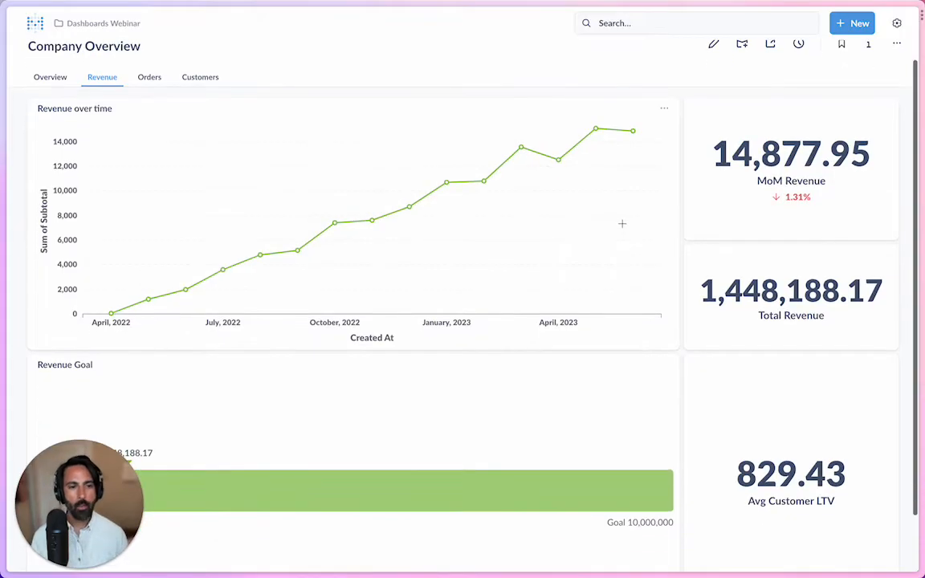
scroll(622, 223, "up", 1)
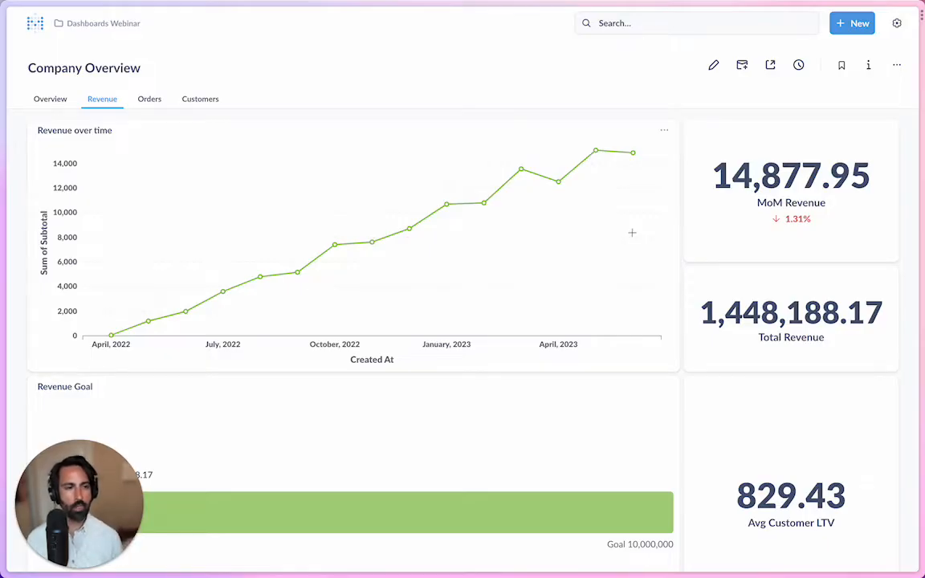
scroll(631, 233, "down", 1)
scroll(630, 234, "up", 1)
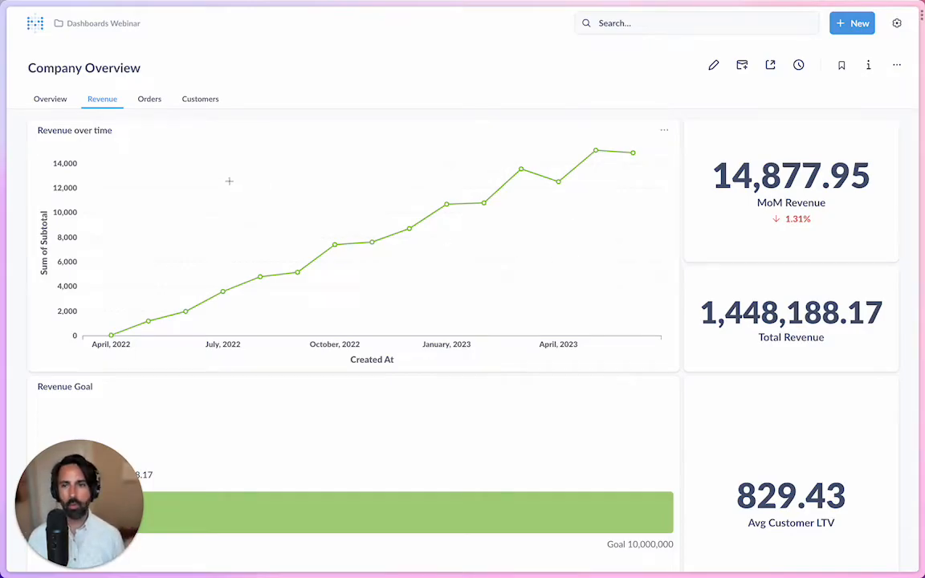
Edit the dashboard's Orders tab and add Average Product Rating, Most Popular Products and Products Model from the Orders collection.
left_click(150, 100)
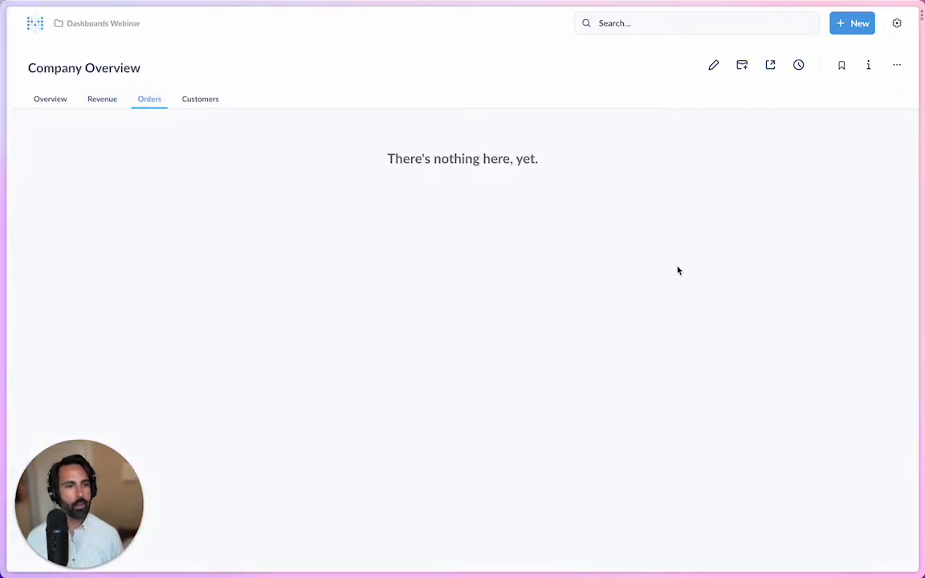
left_click(713, 68)
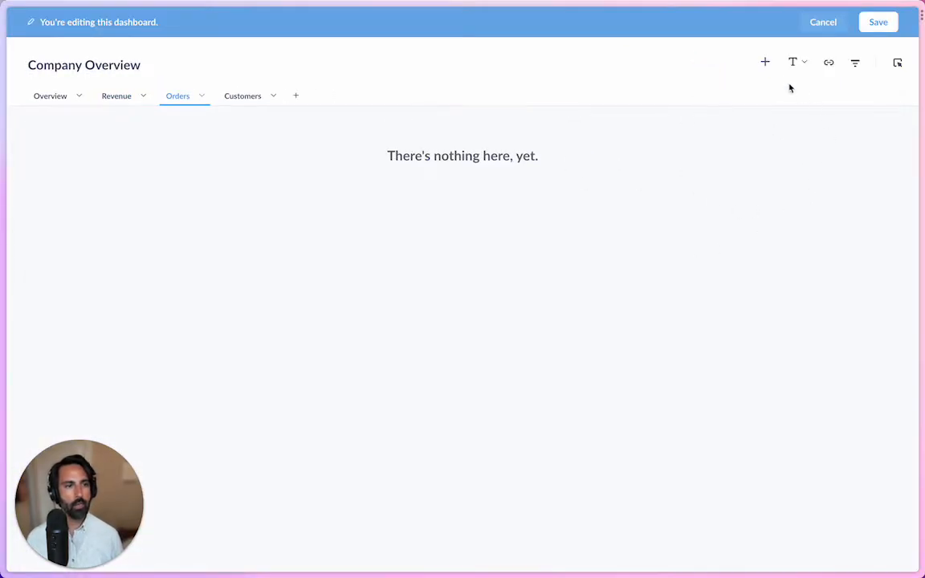
left_click(765, 63)
left_click(750, 235)
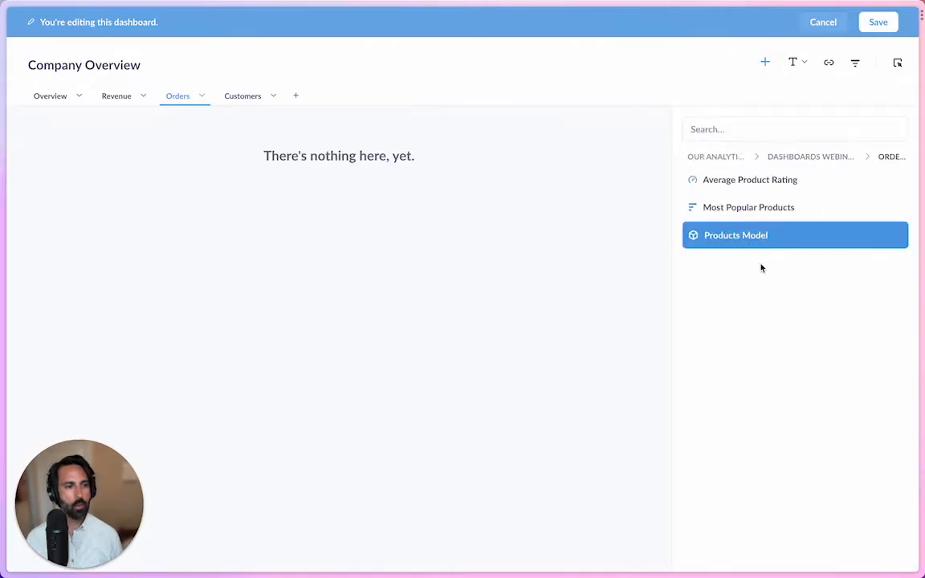
left_click(764, 210)
left_click(733, 234)
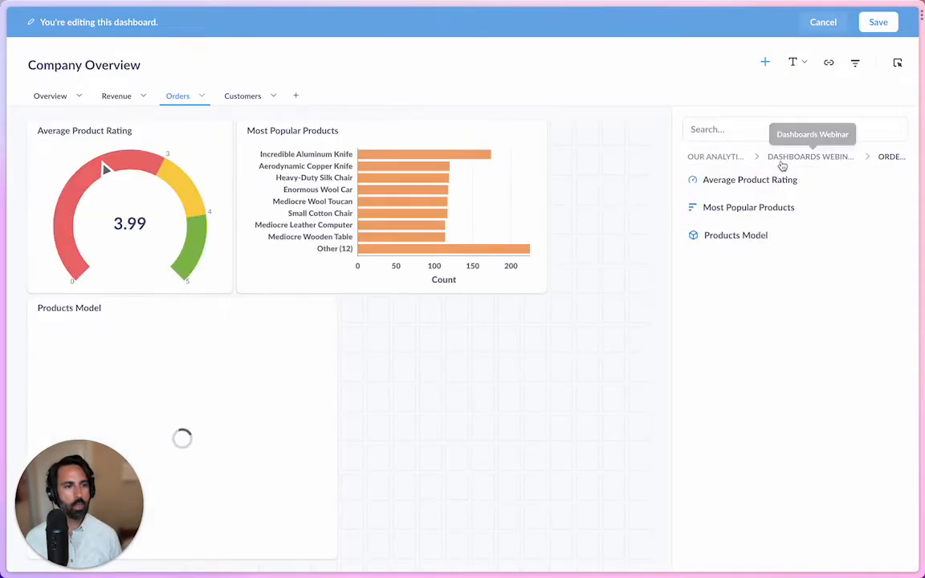
Add the MoM Orders and Total Orders questions from the Overview collection to the Orders tab and close the question picker.
left_click(784, 158)
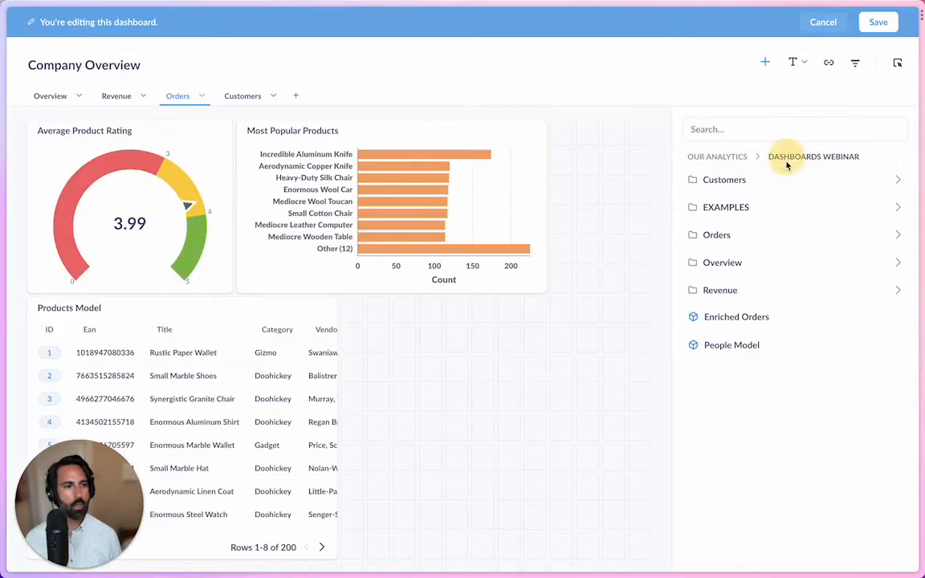
left_click(768, 265)
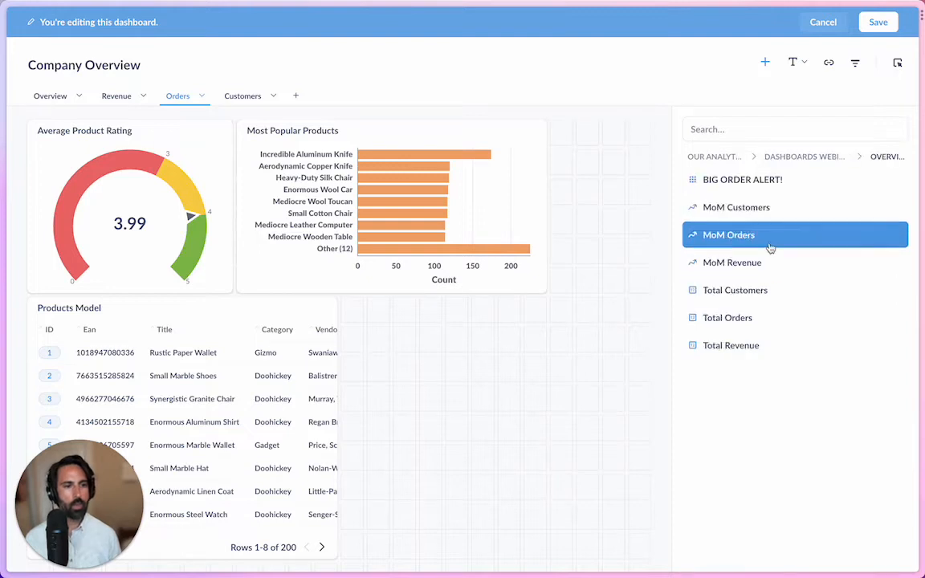
left_click(760, 238)
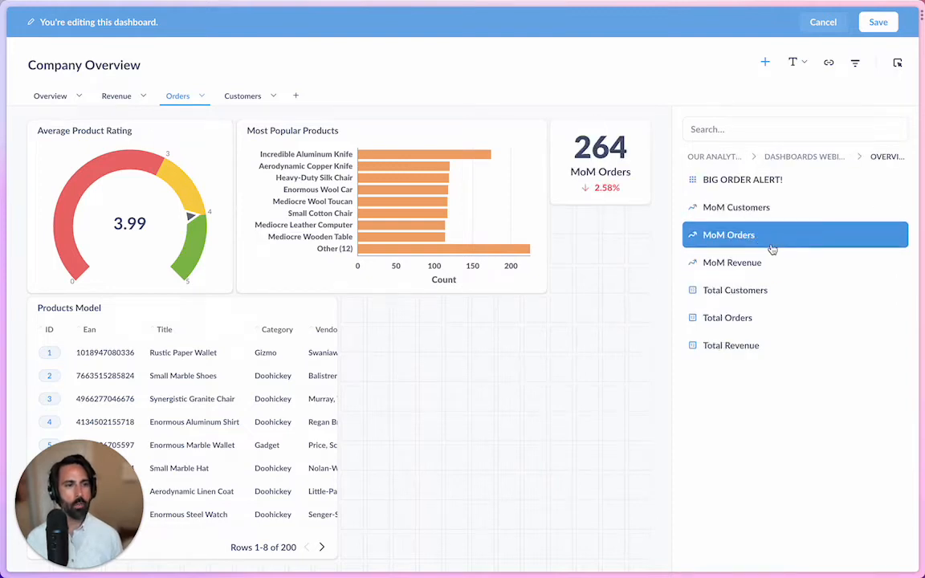
left_click(757, 319)
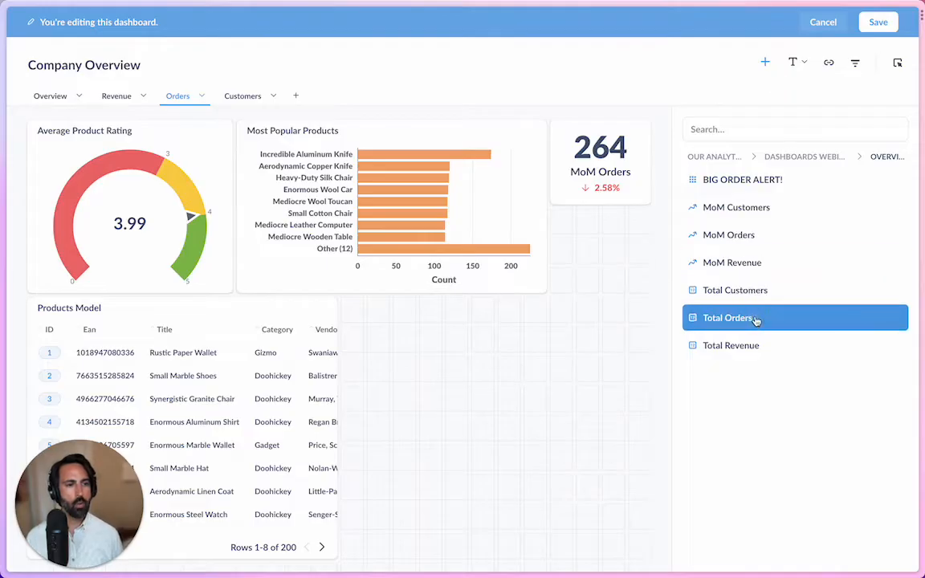
left_click(763, 63)
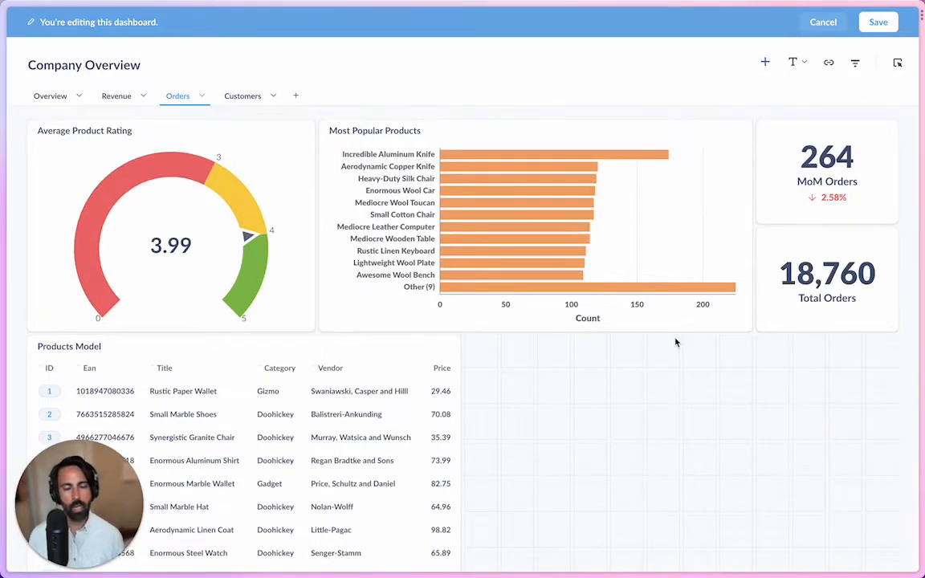
Stack MoM Orders and Total Orders above Average Product Rating at the dashboard's left edge and widen both to the gauge card's width.
left_click_drag(797, 154, 99, 157)
left_click_drag(702, 200, 124, 275)
left_click_drag(166, 221, 302, 232)
left_click_drag(165, 327, 310, 328)
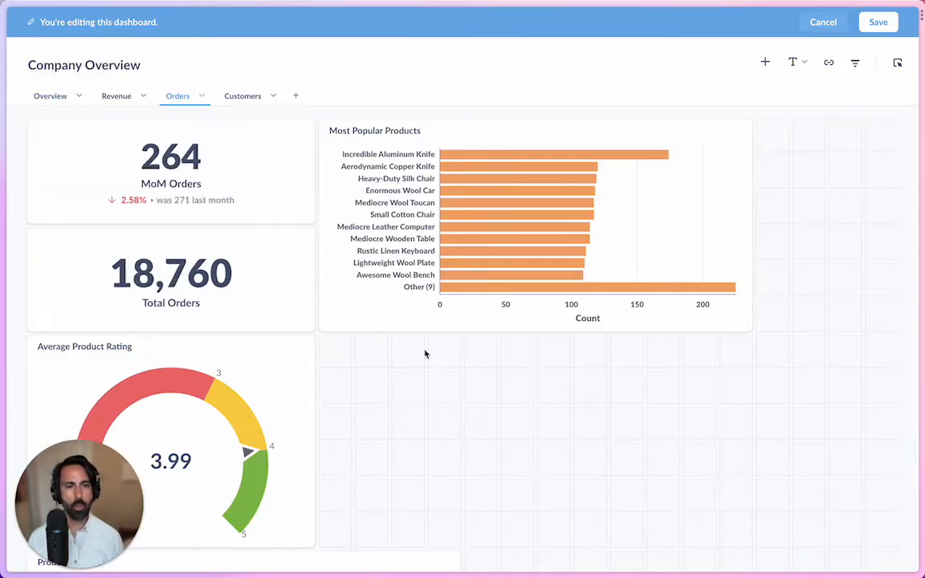
Widen the Products Model table to span the full dashboard width.
scroll(489, 378, "down", 5)
scroll(485, 372, "up", 1)
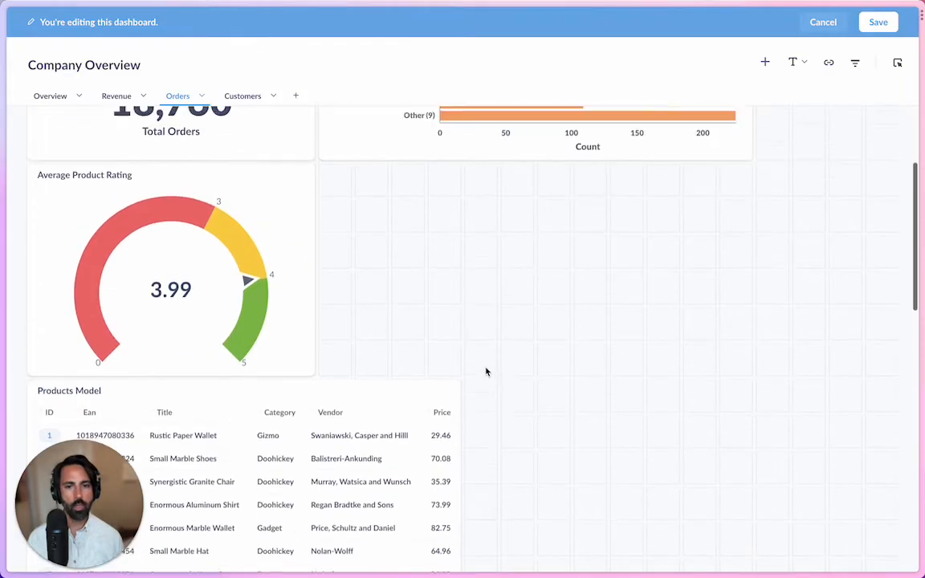
scroll(486, 372, "down", 4)
left_click_drag(459, 485, 857, 502)
scroll(493, 358, "up", 5)
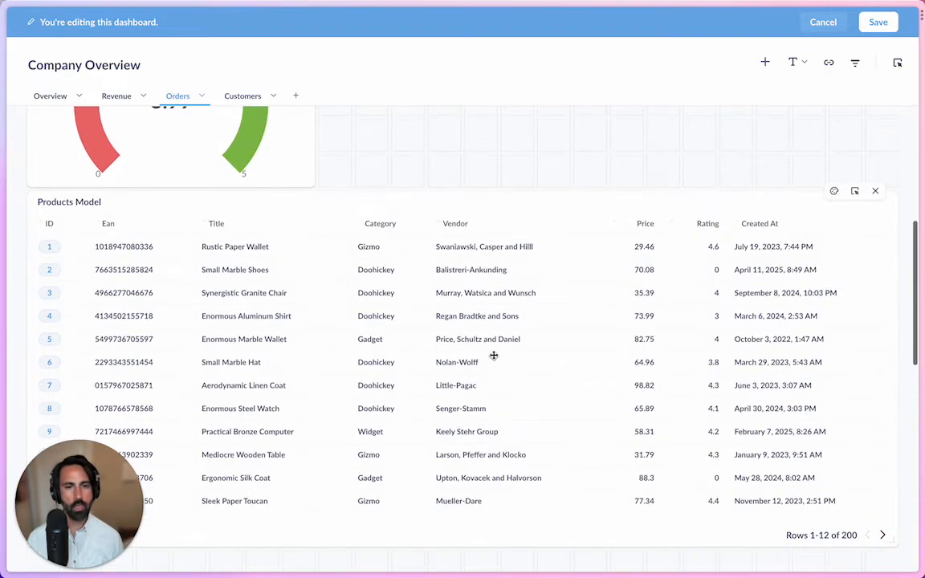
Enlarge the Most Popular Products chart to fill the free space beside the stacked cards, reaching the dashboard's right edge and the gauge card's bottom.
scroll(465, 342, "down", 1)
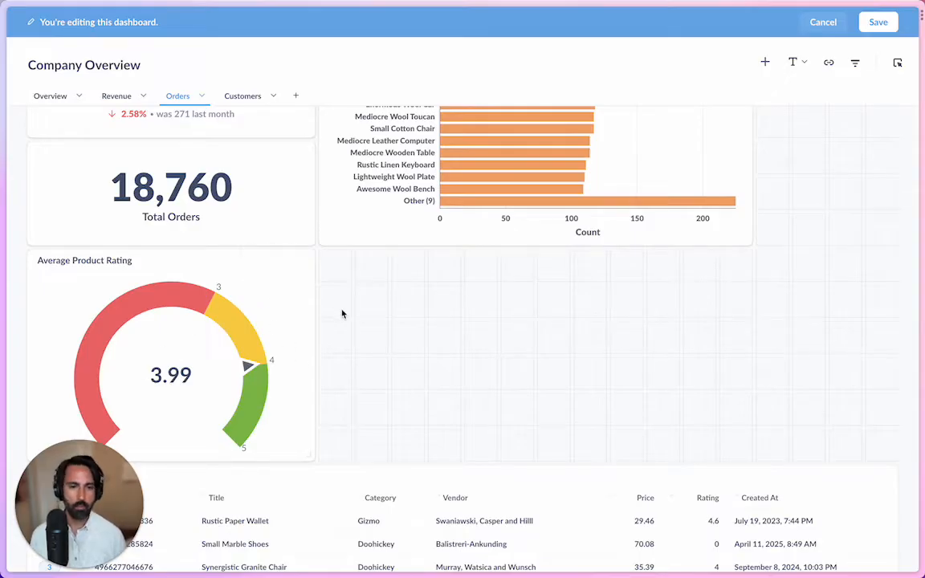
scroll(671, 287, "up", 2)
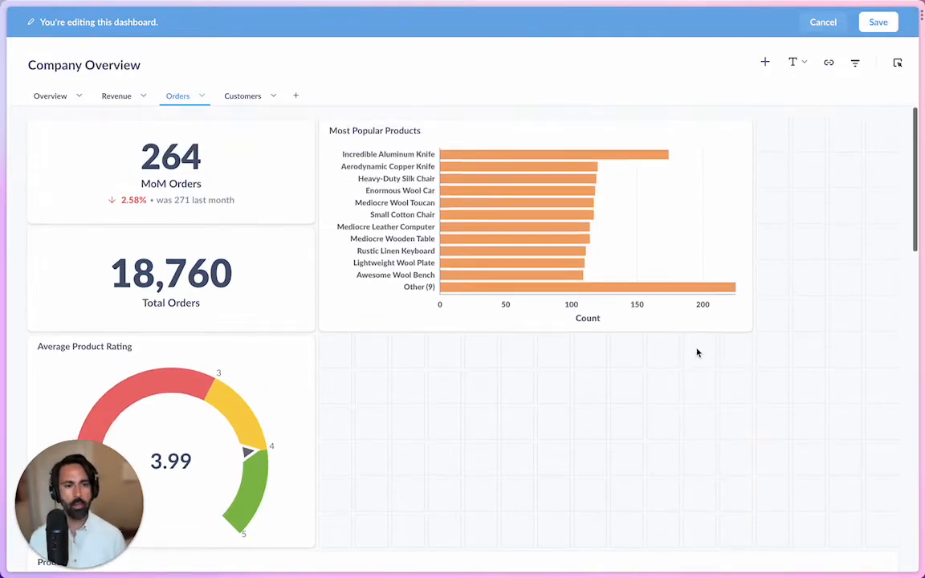
left_click_drag(747, 327, 890, 530)
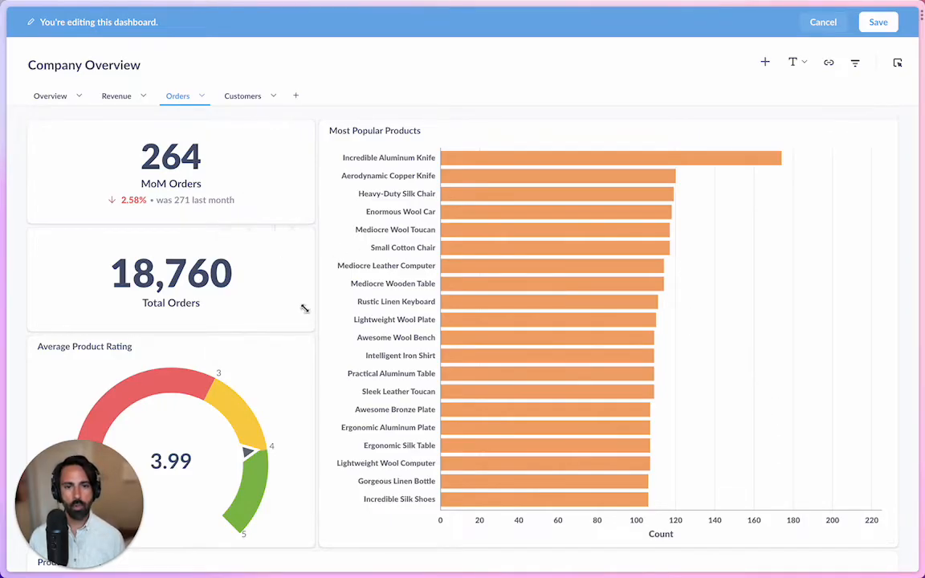
On the Customers tab, add Customer Acquisition by Source, Customer Detail, Customers by Geo Region, Customers by State and Customers Over Time from the Customers collection.
left_click(243, 100)
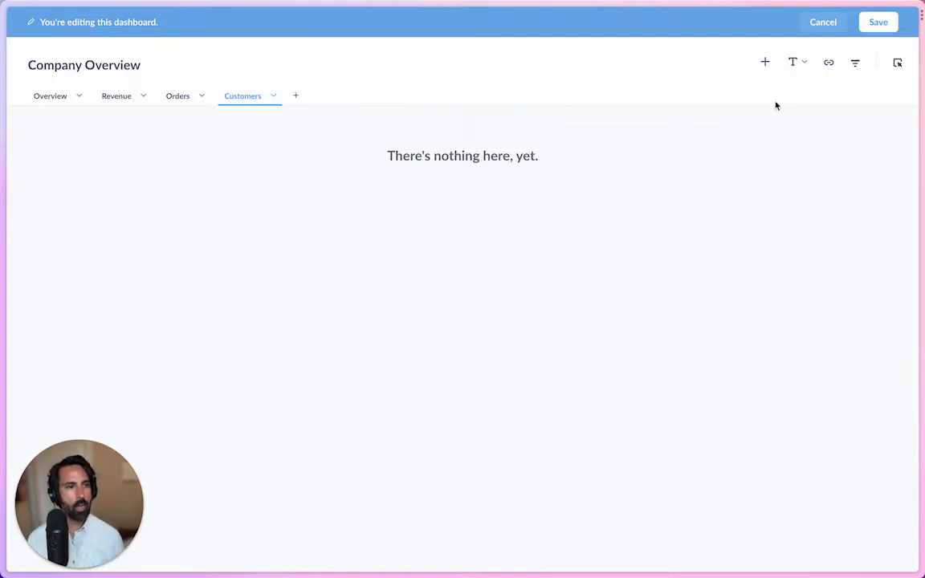
left_click(768, 66)
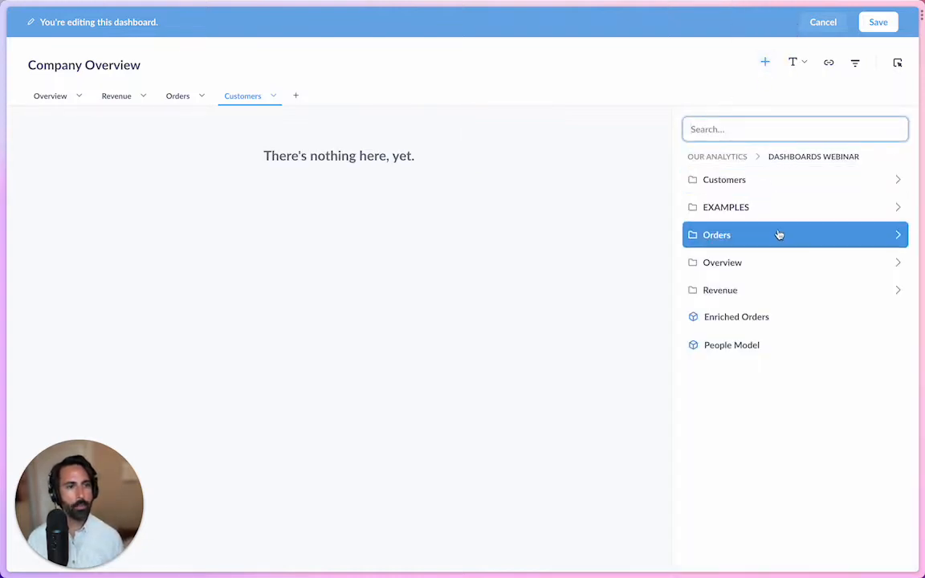
left_click(747, 188)
left_click(748, 182)
left_click(747, 207)
left_click(748, 233)
left_click(740, 265)
left_click(740, 295)
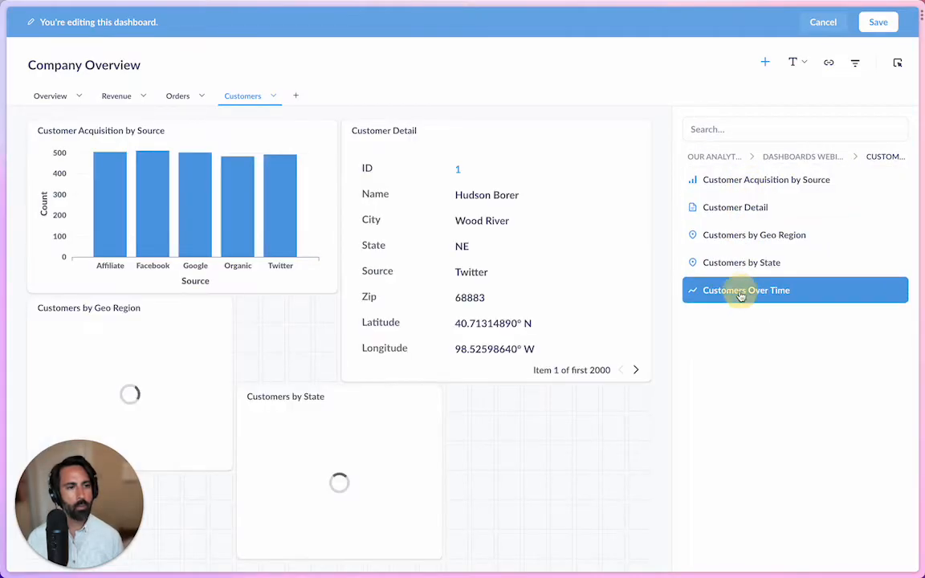
Add MoM Customers and Total Customers from the Overview collection to the Customers tab and remove the Customer Detail card.
left_click(799, 159)
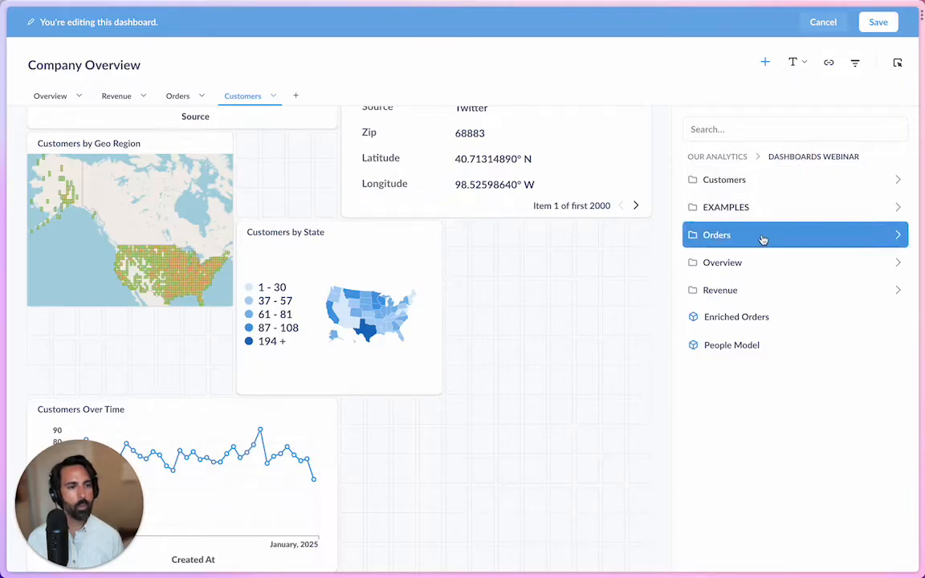
left_click(764, 269)
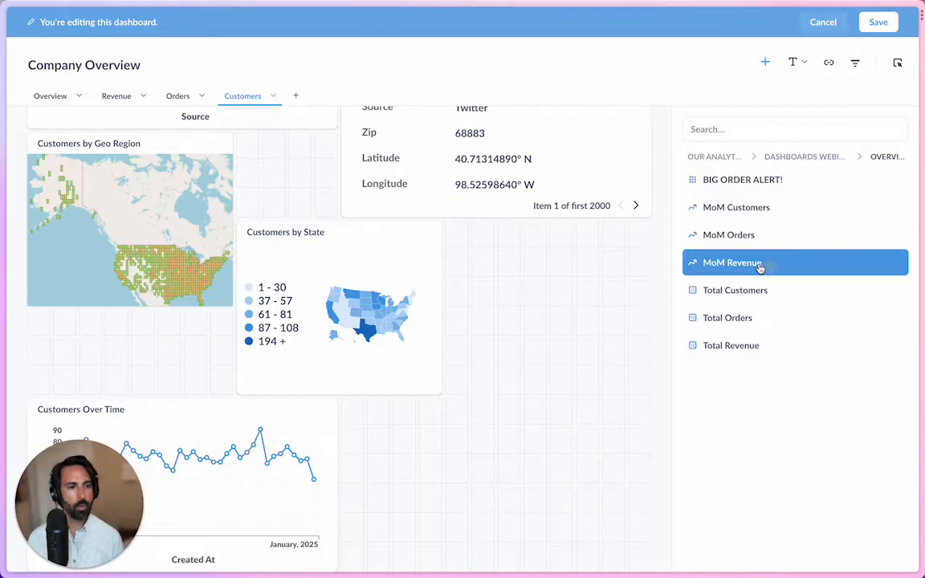
left_click(767, 210)
left_click(776, 298)
scroll(551, 355, "up", 4)
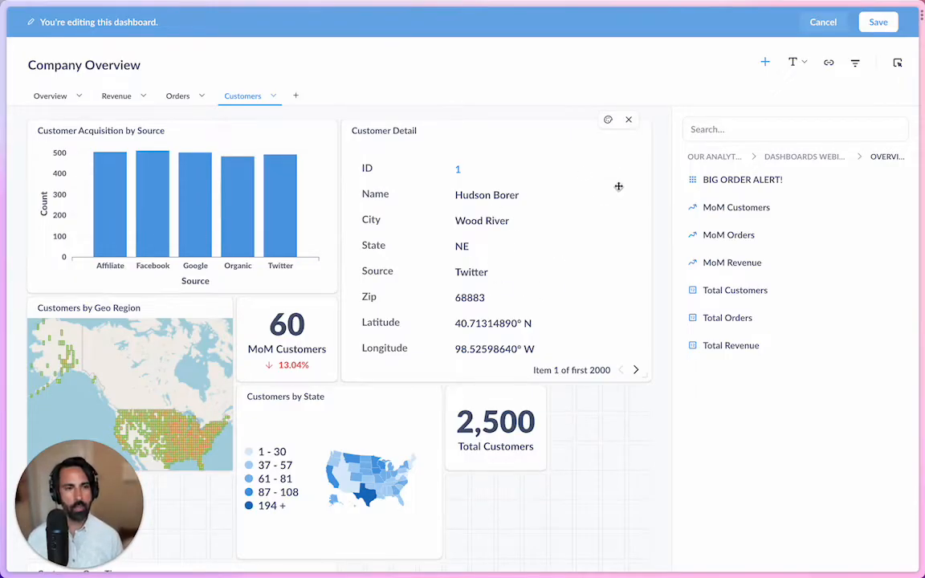
left_click(630, 121)
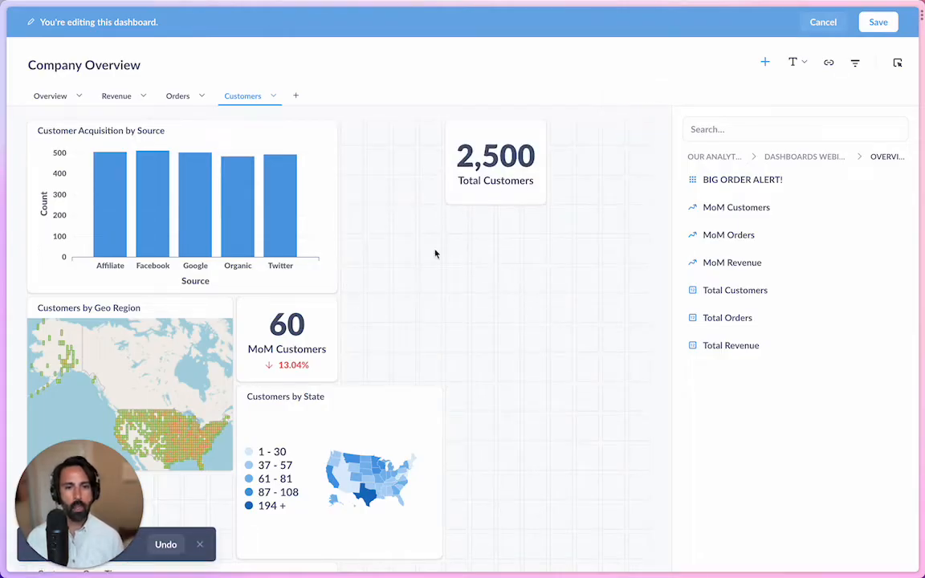
Stack enlarged MoM Customers and Total Customers cards at the dashboard's left edge, with Customer Acquisition by Source beside them, filling the remaining width and matching their height.
left_click_drag(496, 182, 81, 180)
left_click_drag(297, 433, 109, 241)
left_click_drag(118, 198, 247, 231)
left_click_drag(122, 319, 266, 340)
left_click_drag(217, 325, 213, 185)
left_click_drag(258, 350, 278, 349)
left_click_drag(267, 421, 436, 181)
left_click_drag(586, 291, 653, 349)
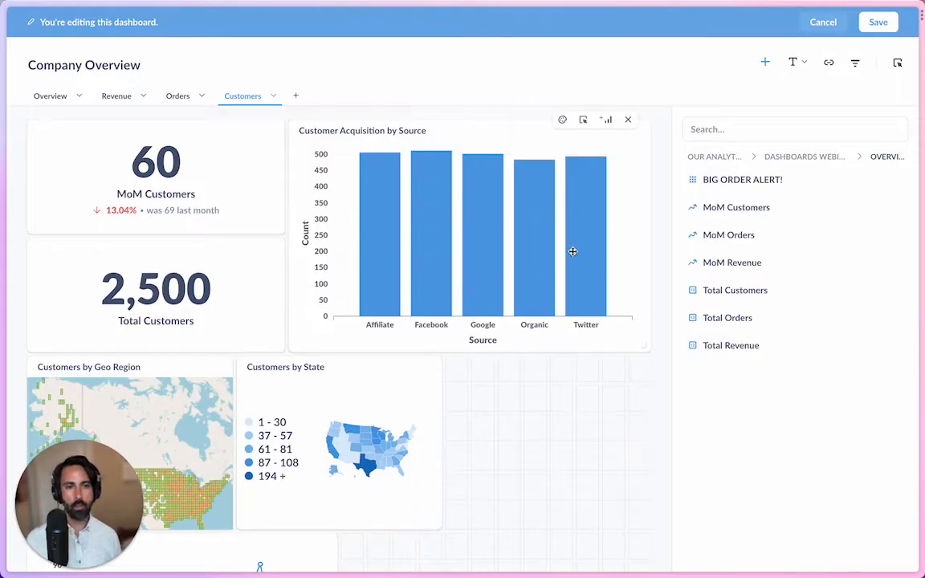
Place Customers by State beneath Customers by Geo Region and widen both map cards to the full dashboard width.
scroll(497, 279, "down", 3)
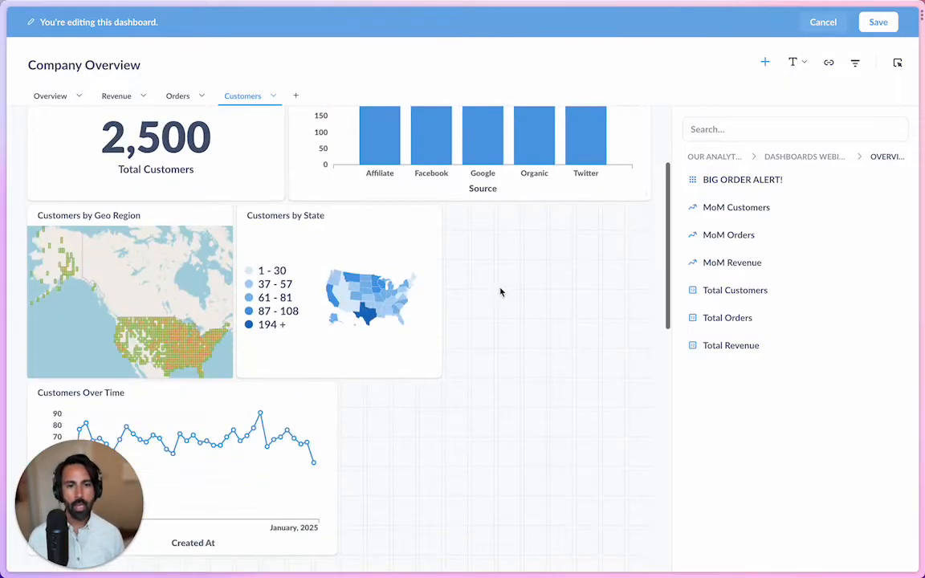
left_click_drag(325, 309, 132, 462)
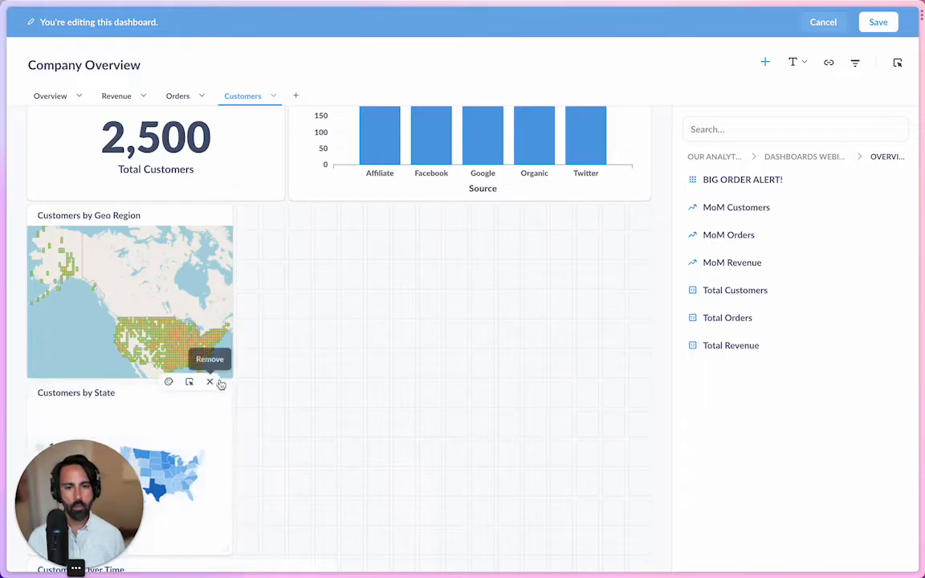
left_click_drag(231, 377, 650, 376)
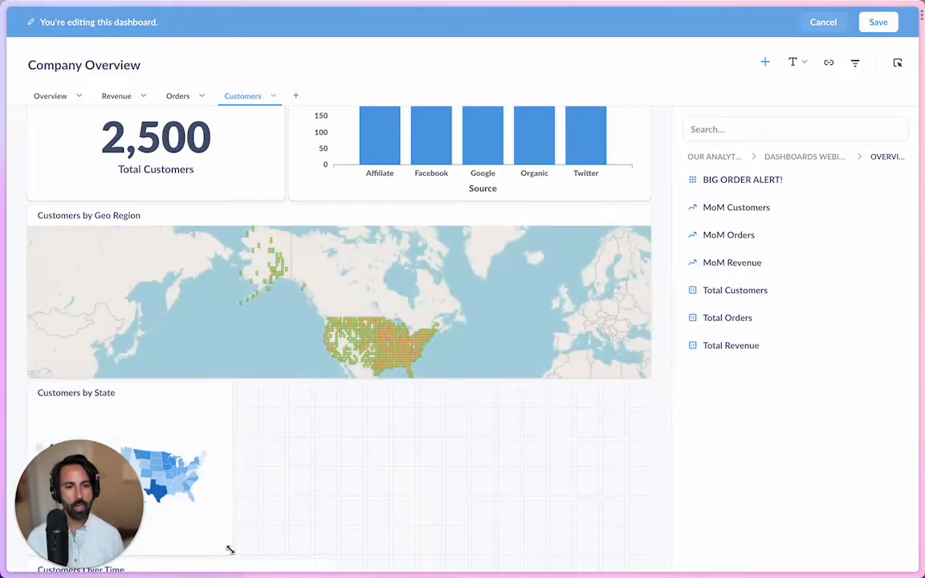
left_click_drag(229, 550, 654, 547)
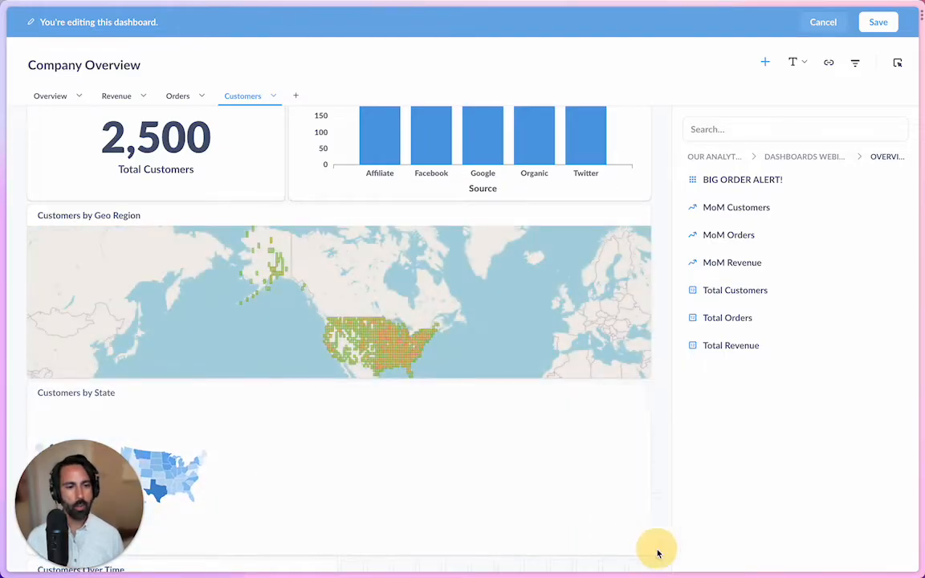
Add a heading reading "Customers by Geo" and place it directly above the Customers by Geo Region map.
left_click(794, 64)
scroll(408, 315, "down", 5)
scroll(408, 316, "up", 10)
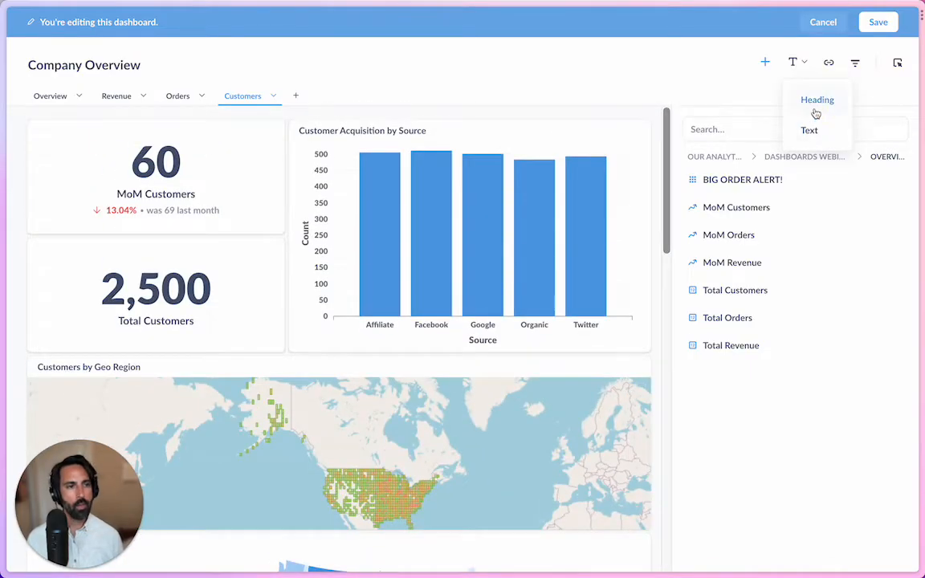
left_click(816, 109)
type("Customers by")
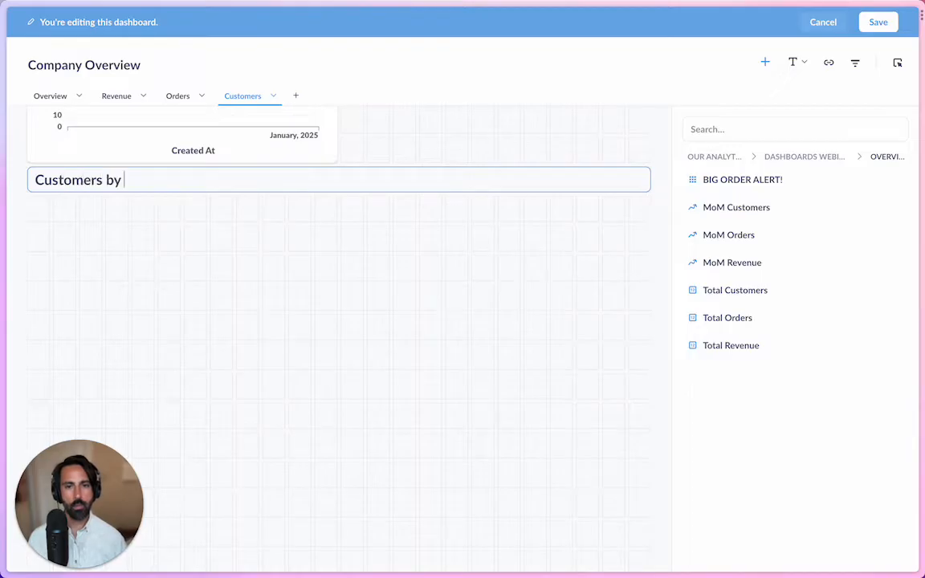
type(" Geo")
scroll(211, 265, "up", 3)
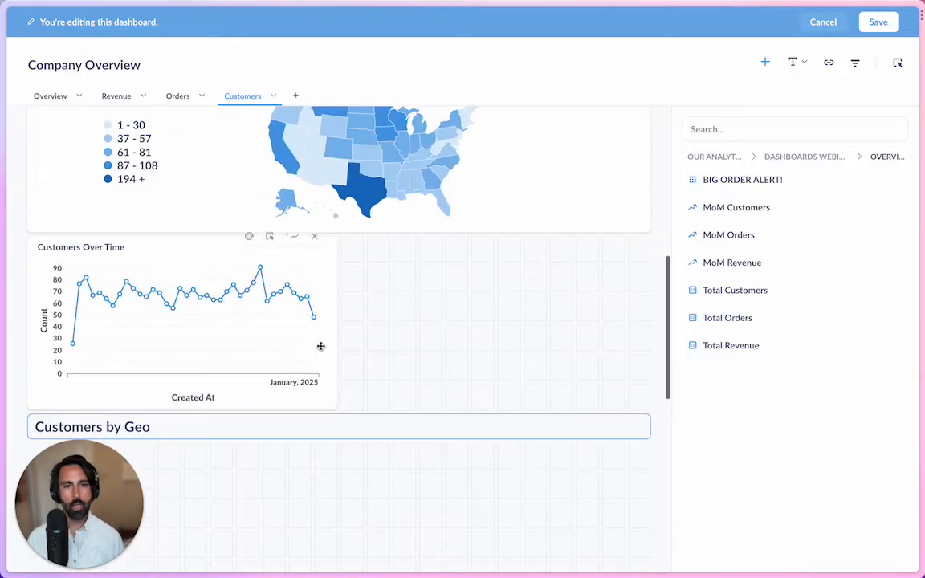
left_click(349, 410)
left_click_drag(350, 410, 349, 204)
Make the Customers by Geo Region card taller and zoom its map in on the western and central United States.
scroll(451, 278, "down", 1)
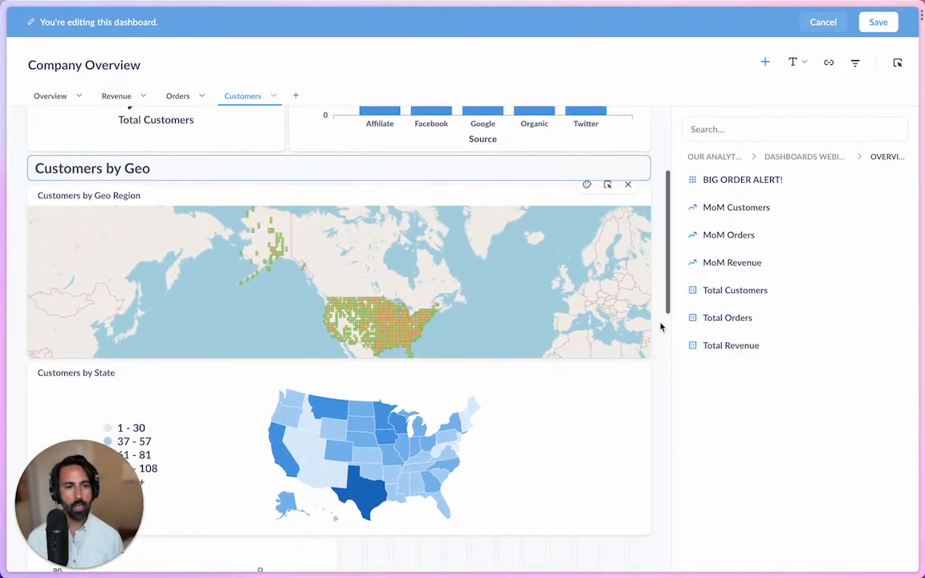
left_click_drag(647, 359, 651, 469)
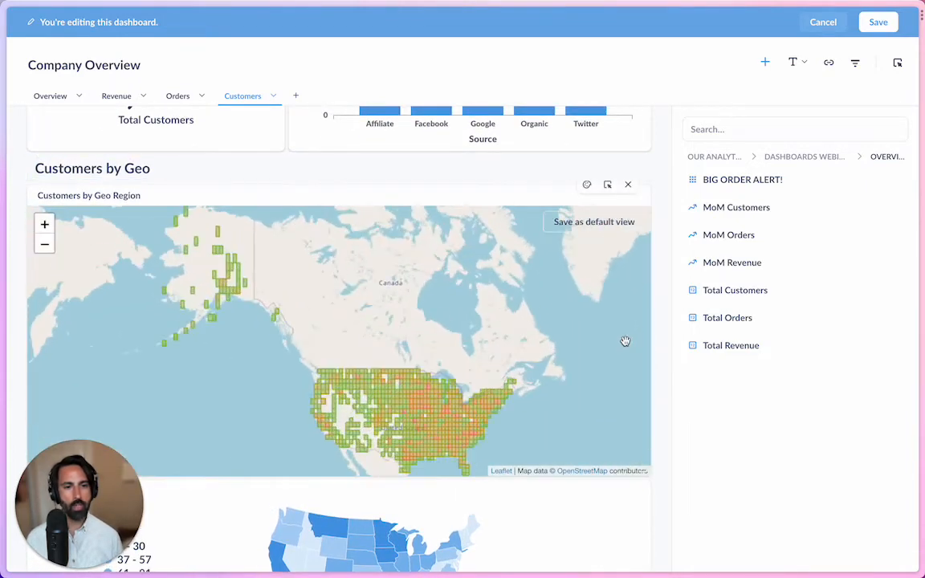
scroll(555, 338, "down", 1)
left_click_drag(553, 372, 531, 341)
scroll(547, 334, "down", 2)
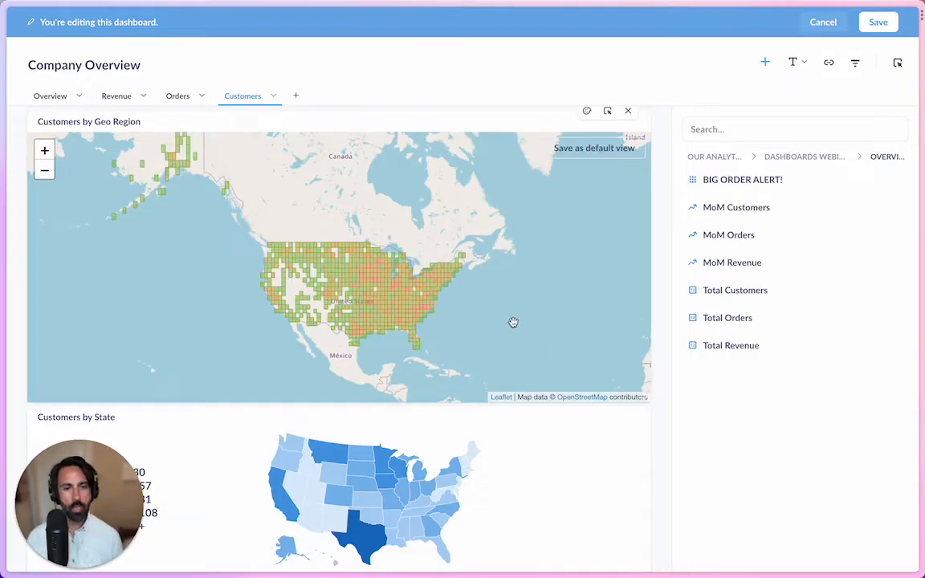
left_click(45, 150)
left_click(45, 151)
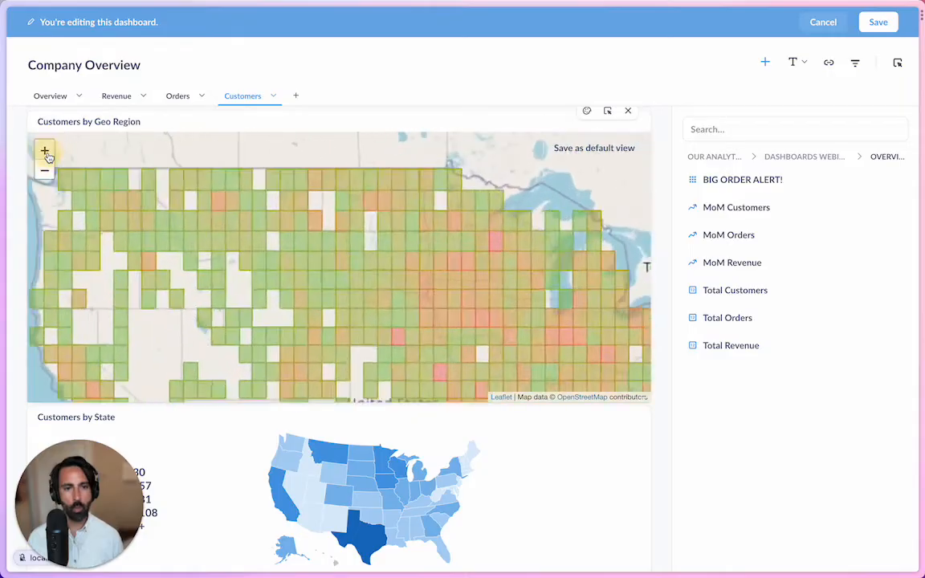
mouse_move(354, 349)
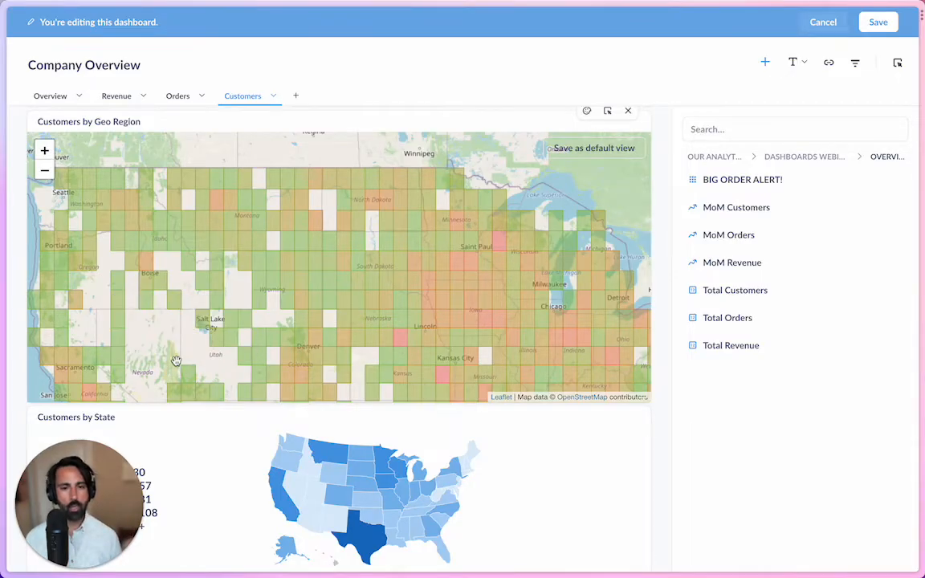
left_click_drag(185, 356, 231, 321)
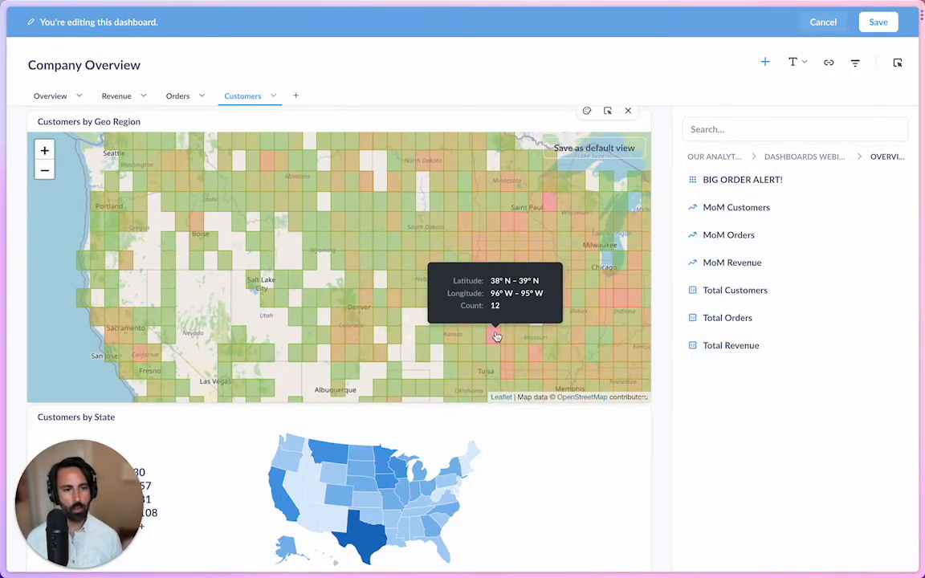
Increase the height of the Customers by State card to enlarge its map.
scroll(467, 217, "down", 3)
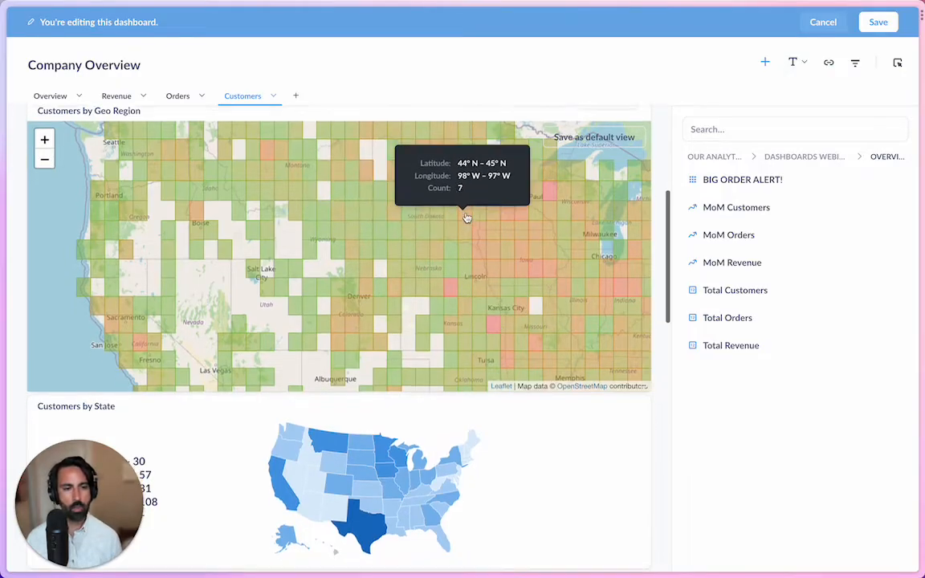
left_click_drag(646, 359, 652, 450)
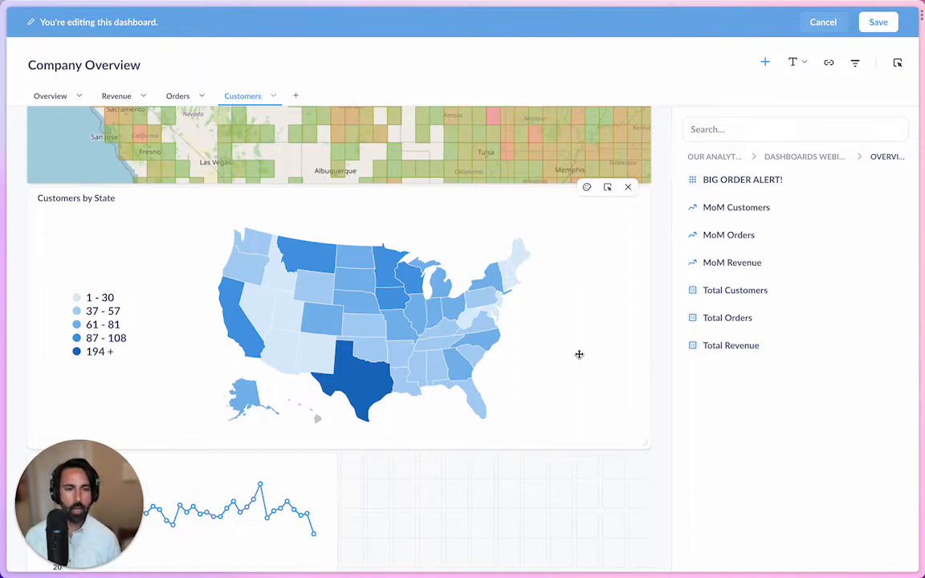
scroll(579, 355, "down", 1)
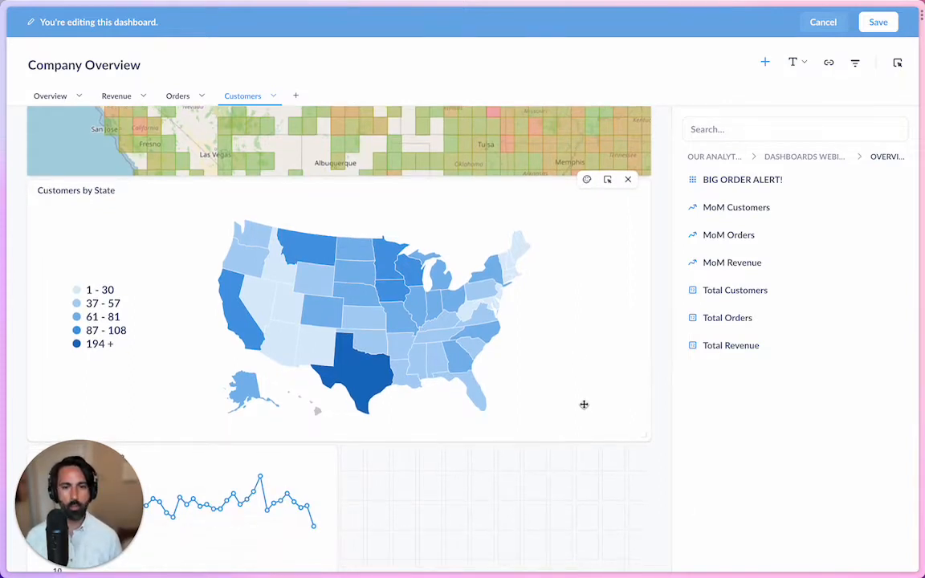
Move Customers Over Time above the Customers by Geo heading and widen it to the full dashboard width.
scroll(584, 404, "down", 3)
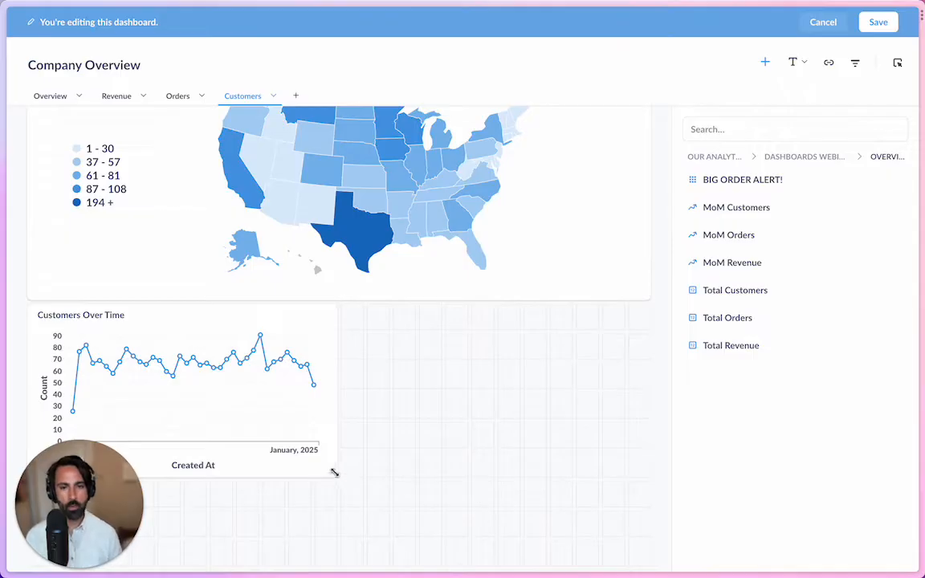
left_click_drag(206, 316, 209, 373)
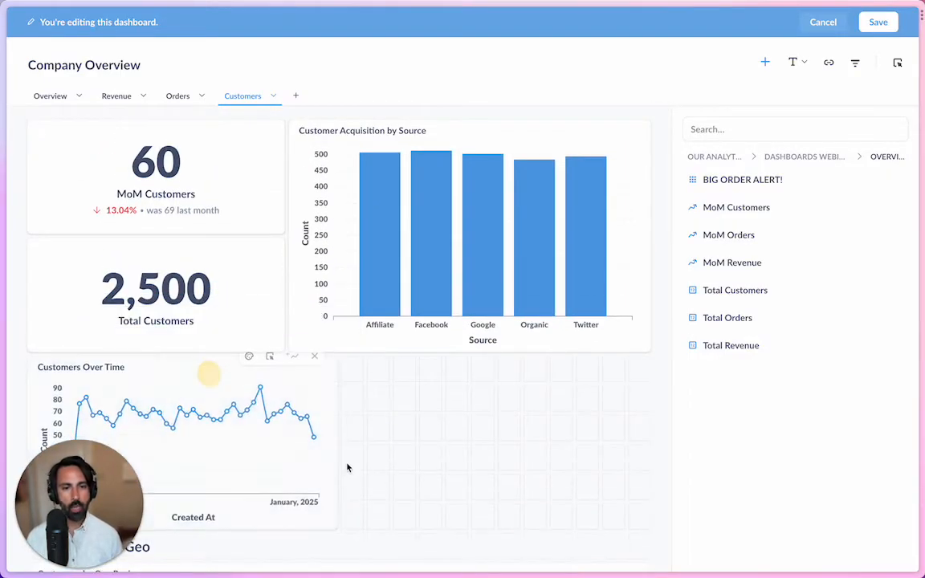
left_click_drag(339, 532, 648, 554)
Extend the Customers by State card's bottom edge further down into the empty grid.
scroll(548, 388, "down", 10)
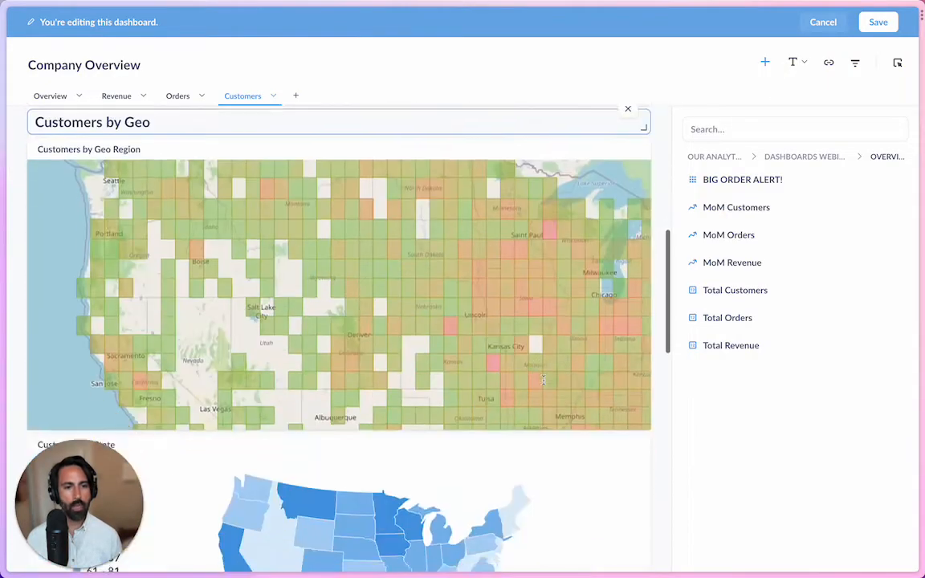
scroll(614, 369, "down", 1)
scroll(597, 407, "up", 1)
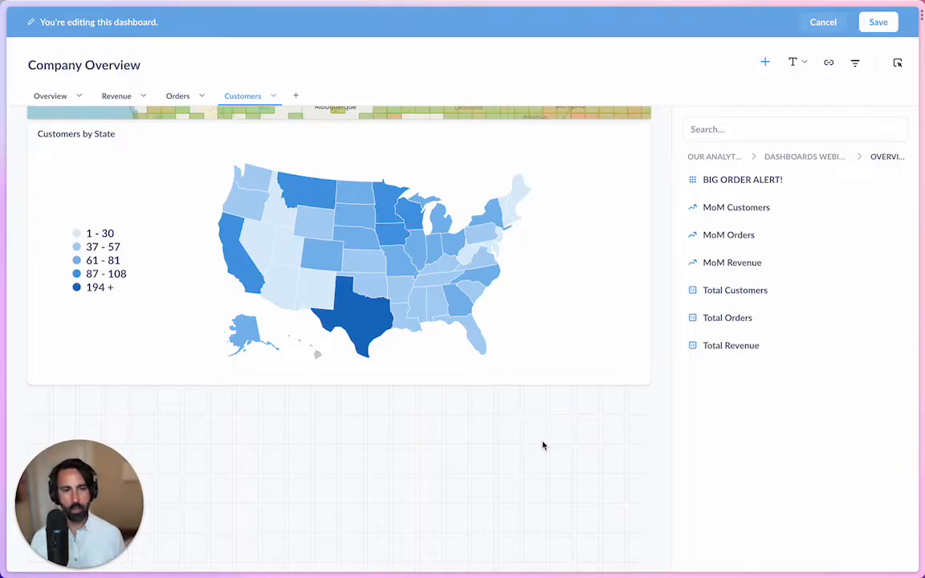
left_click_drag(648, 385, 652, 443)
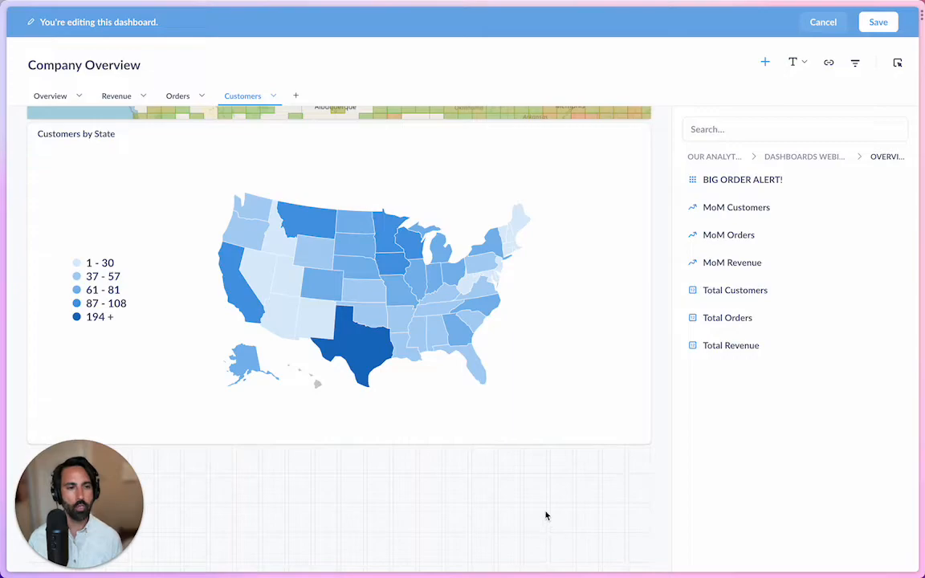
Check the arranged cards on the Customers tab from start to end and save the dashboard.
scroll(547, 493, "up", 3)
scroll(662, 467, "up", 3)
scroll(661, 467, "up", 3)
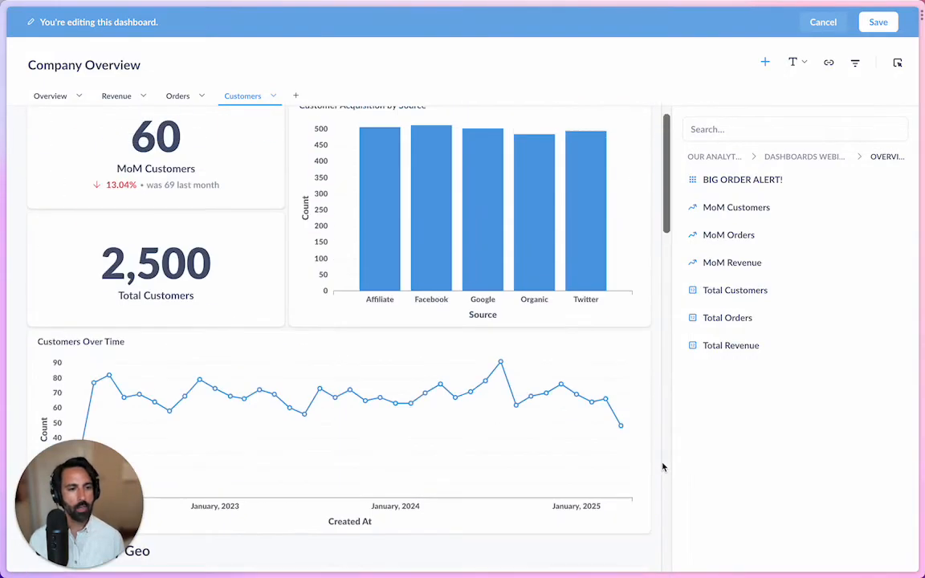
scroll(661, 467, "down", 5)
scroll(661, 466, "down", 2)
scroll(662, 463, "down", 3)
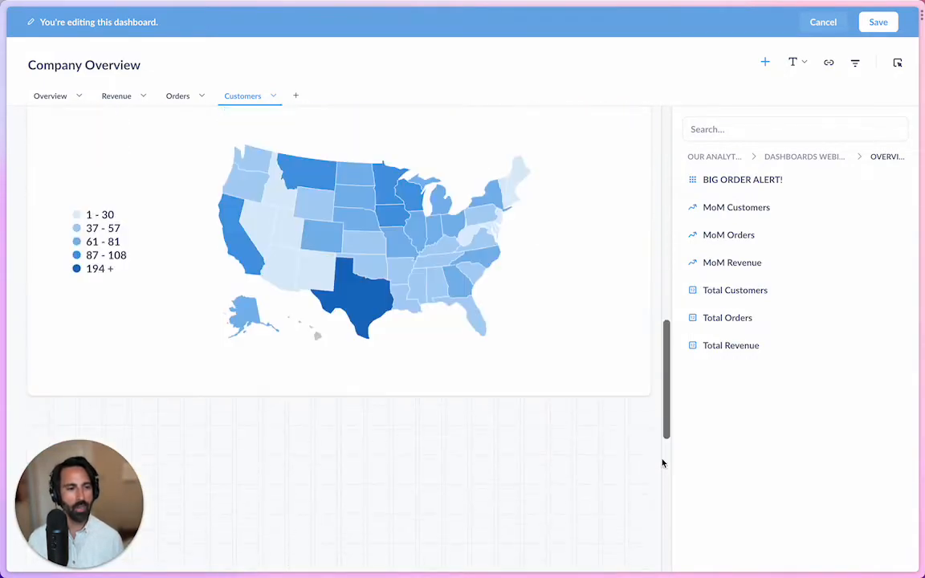
scroll(659, 464, "up", 8)
left_click(876, 23)
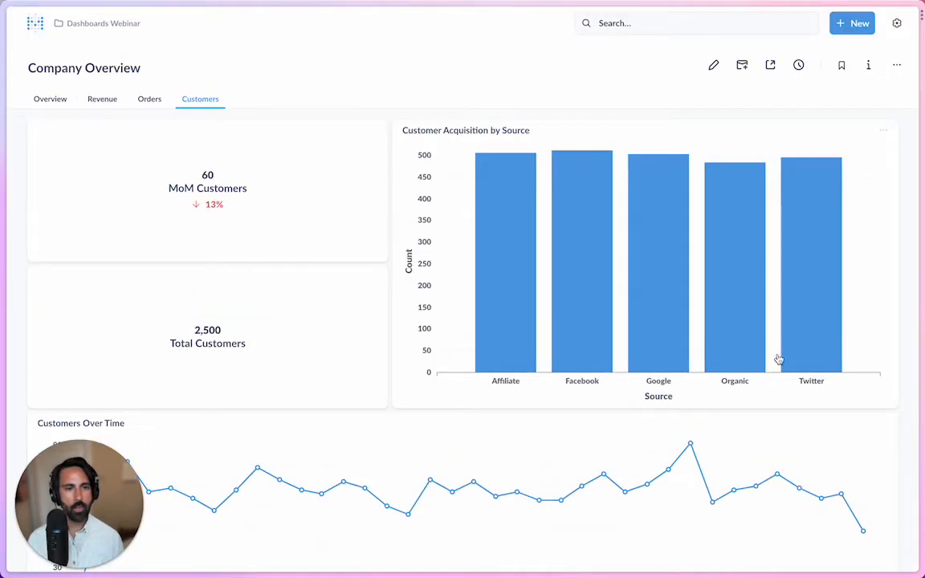
Review the saved dashboard's Customers cards and go through the Overview, Revenue, Orders and Customers tabs.
scroll(694, 394, "down", 10)
scroll(682, 371, "up", 10)
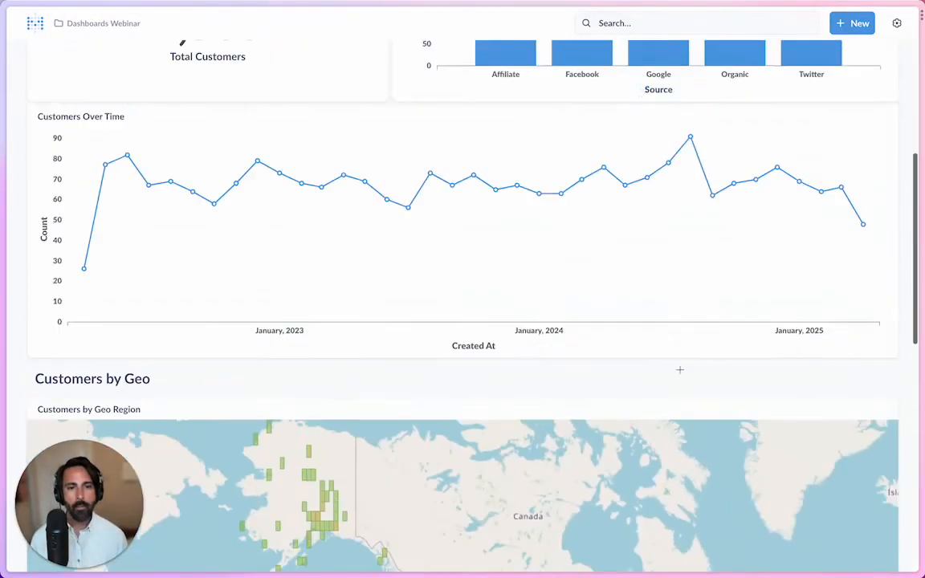
left_click(59, 99)
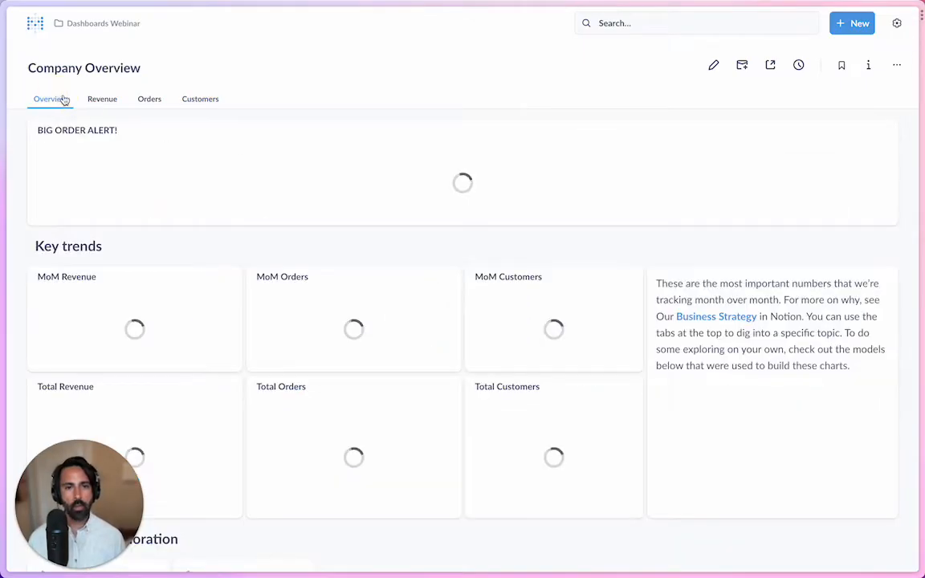
left_click(102, 99)
left_click(144, 99)
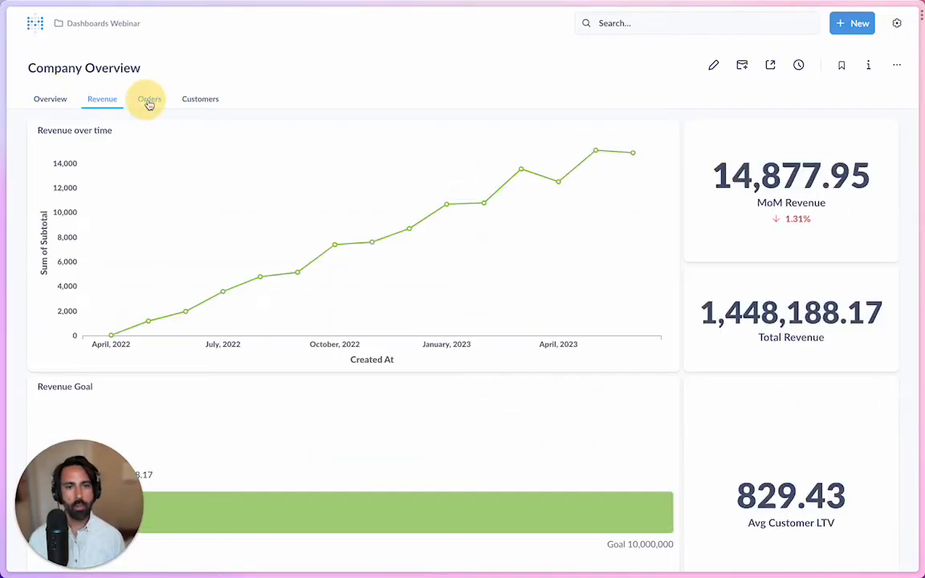
left_click(188, 97)
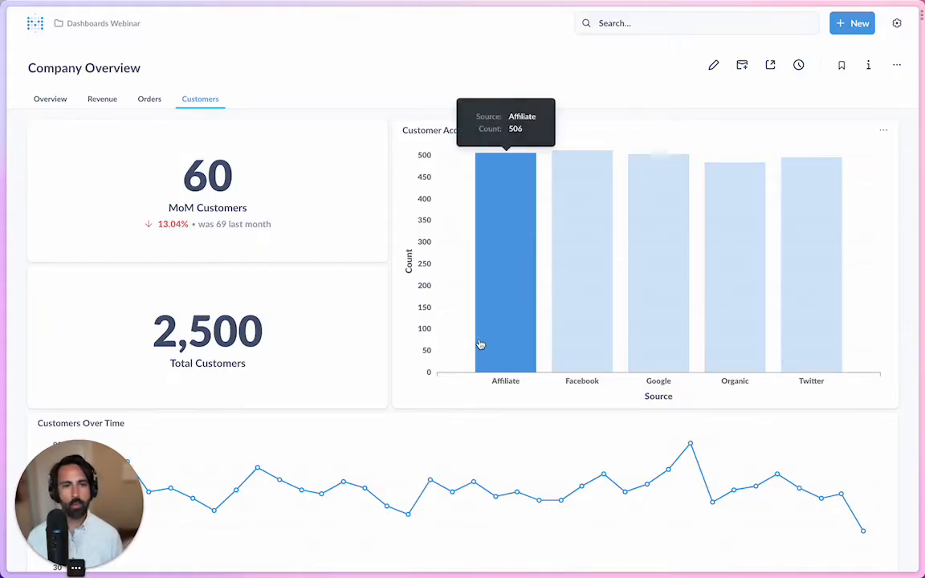
left_click(62, 100)
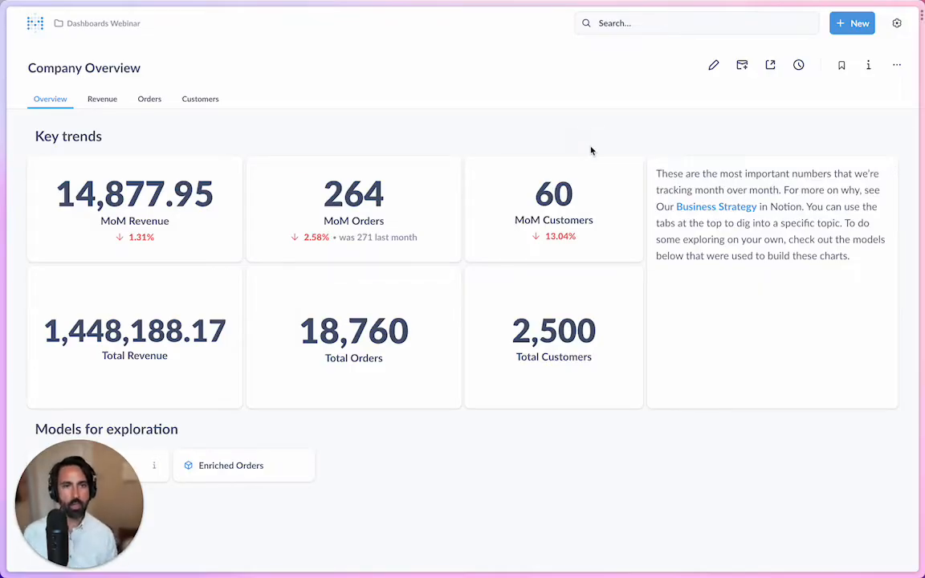
Add a time filter with All Options to the Overview tab and connect it to Order Created At on the BIG ORDER ALERT! card.
left_click(713, 65)
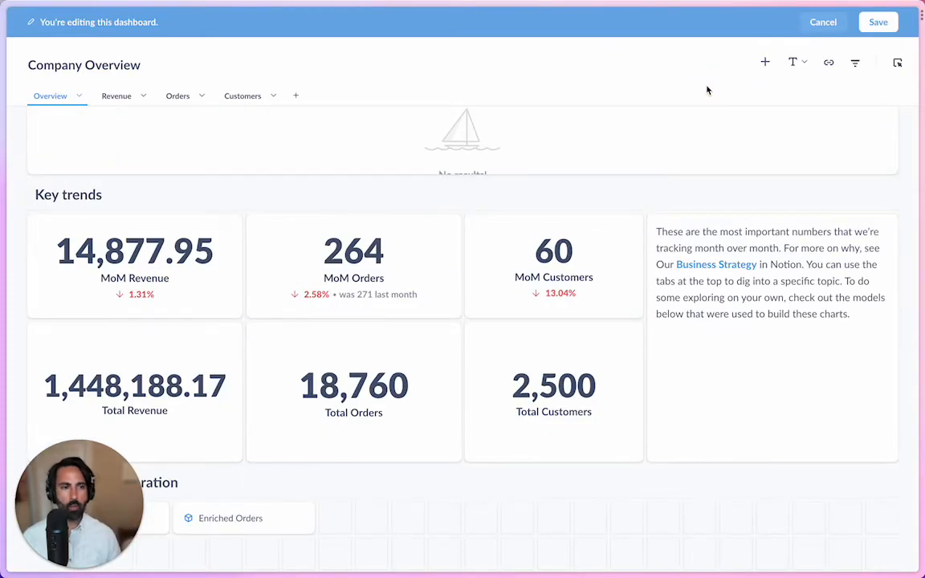
left_click(854, 66)
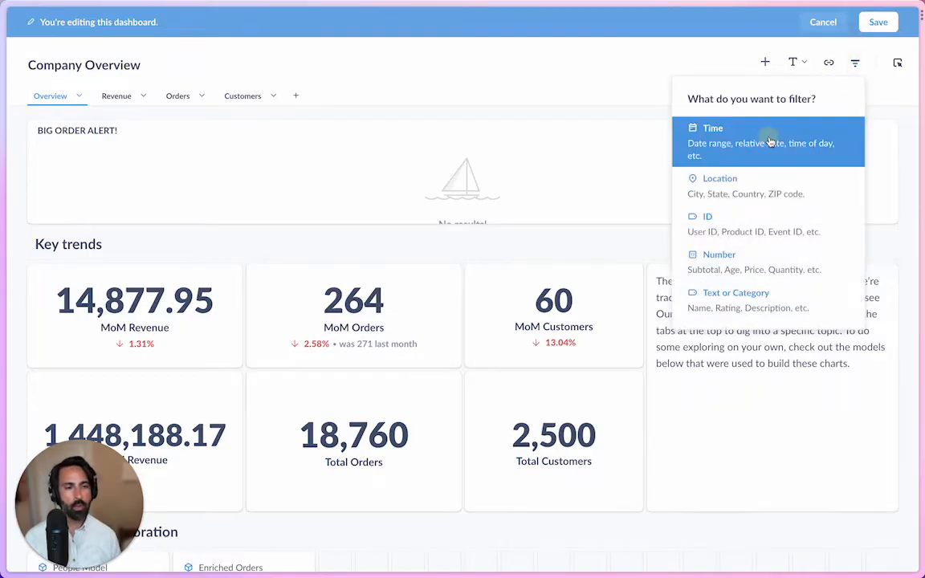
left_click(771, 142)
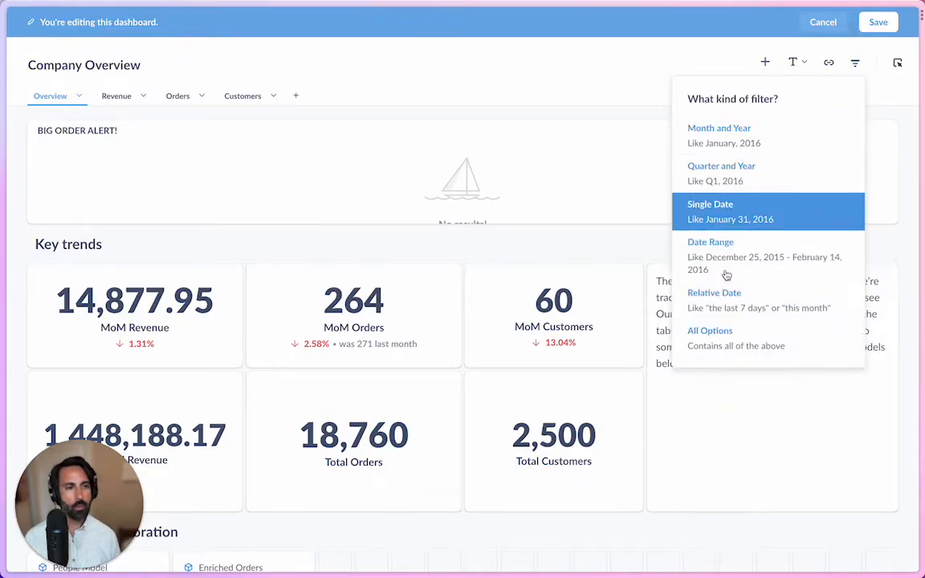
left_click(738, 343)
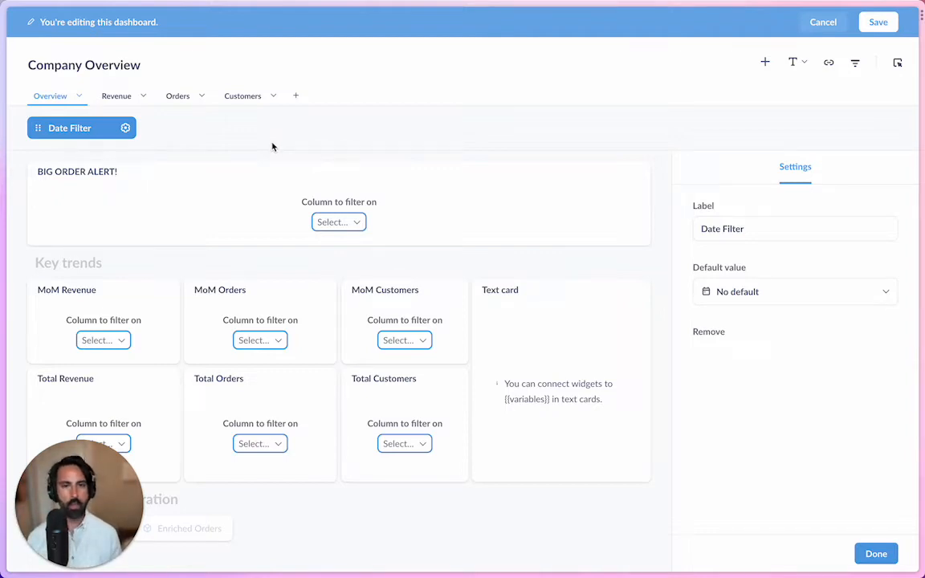
left_click(326, 227)
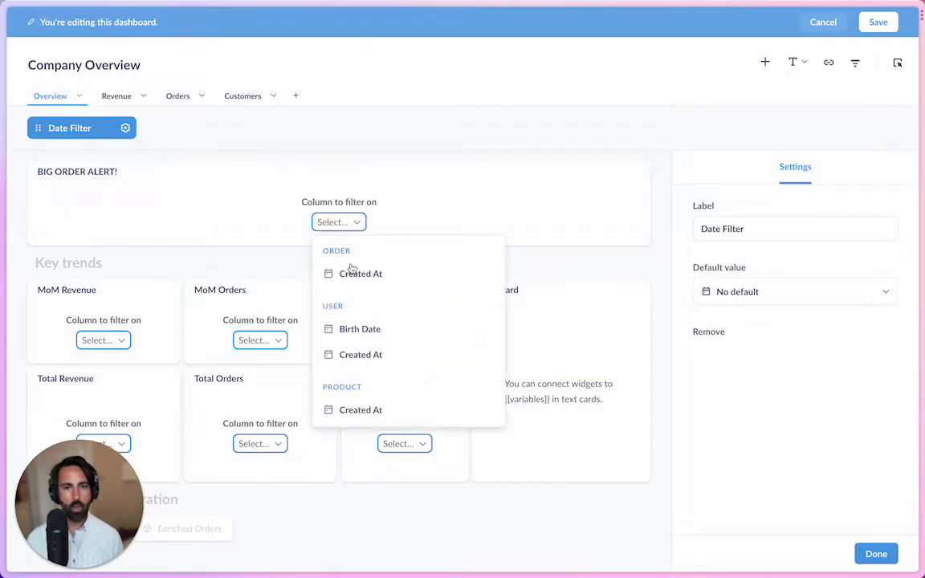
left_click(351, 273)
Connect Date Filter to Order Created At on MoM Revenue and MoM Orders, and to Person Created At on MoM Customers.
left_click(101, 340)
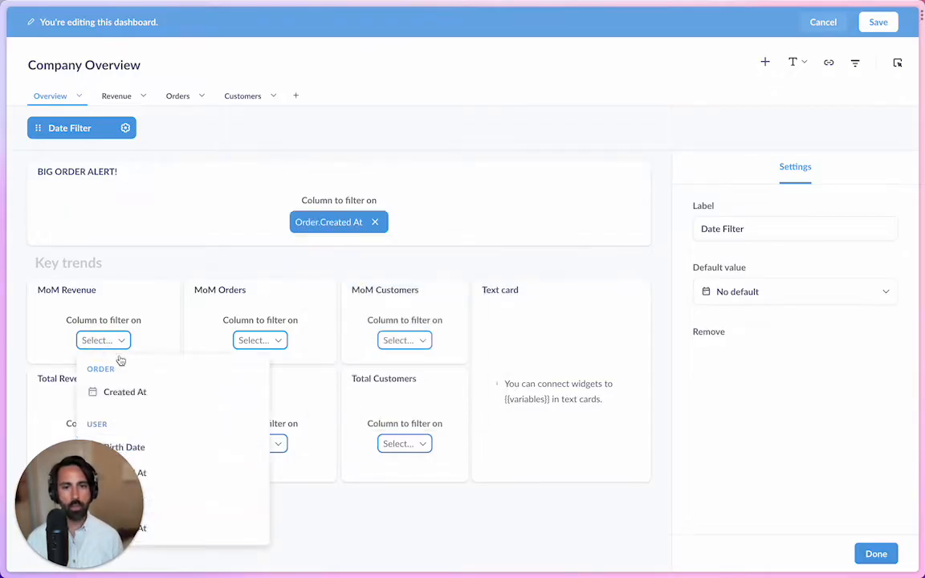
left_click(161, 390)
left_click(261, 341)
left_click(288, 394)
left_click(427, 340)
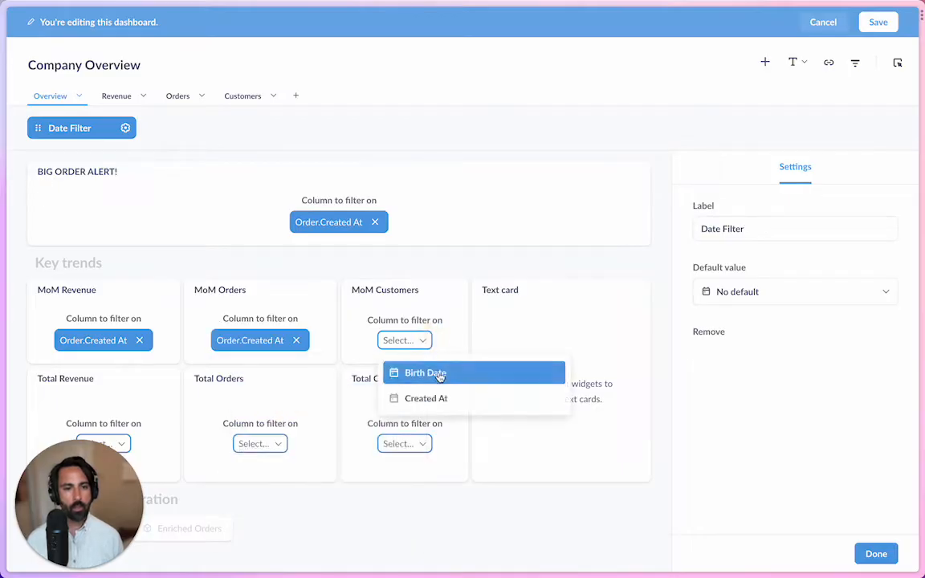
left_click(433, 374)
left_click(433, 340)
left_click(444, 401)
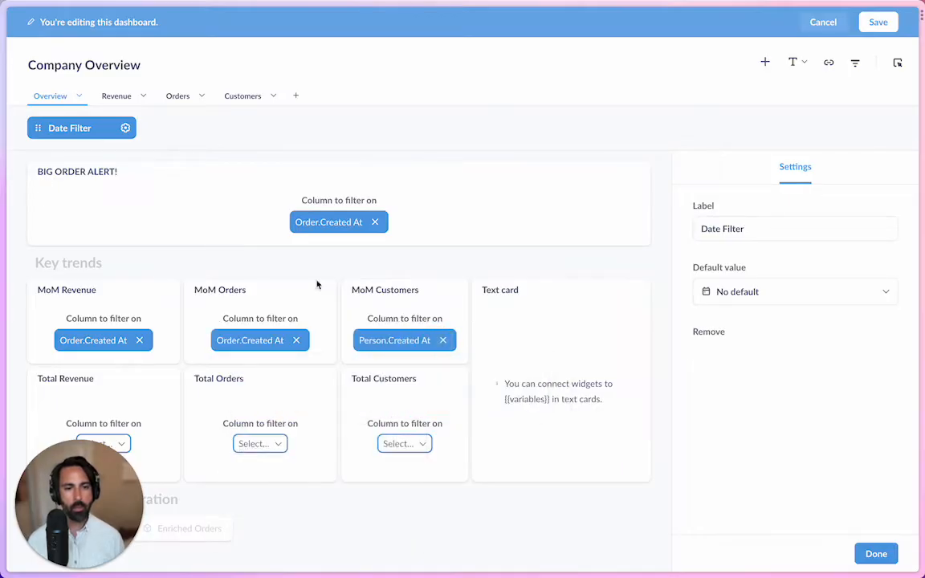
Connect Date Filter to Order Created At on Total Revenue and Total Orders, and to Person Created At on Total Customers.
left_click(99, 445)
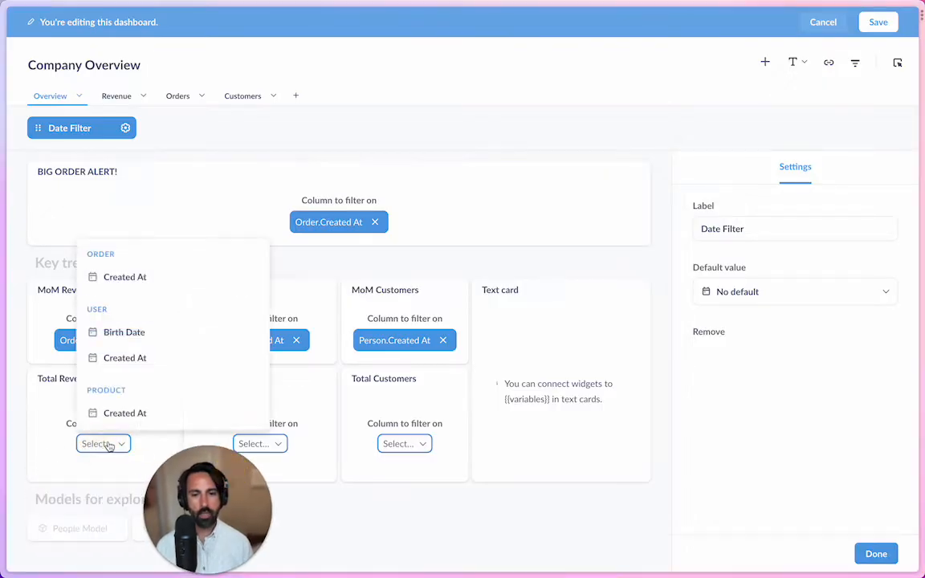
left_click(104, 275)
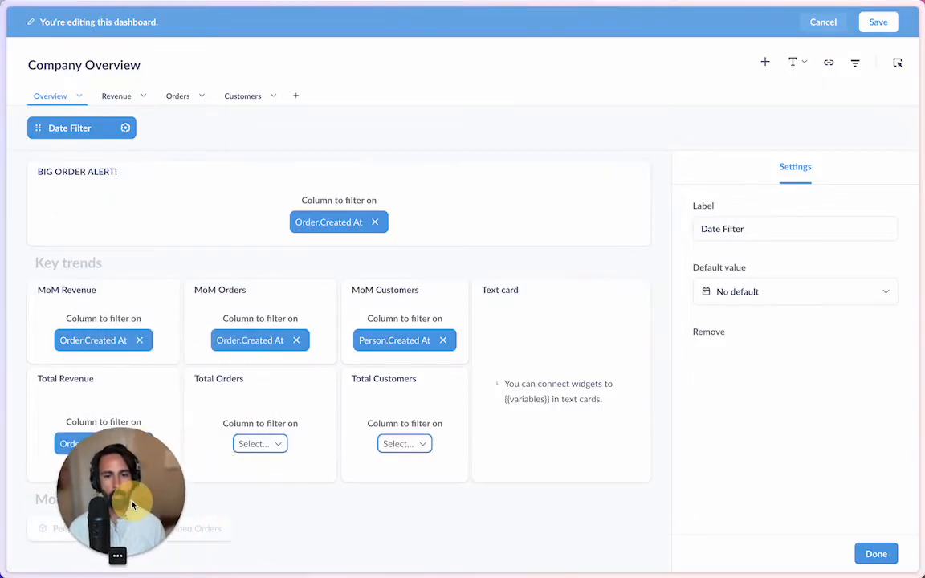
left_click(251, 443)
left_click(296, 274)
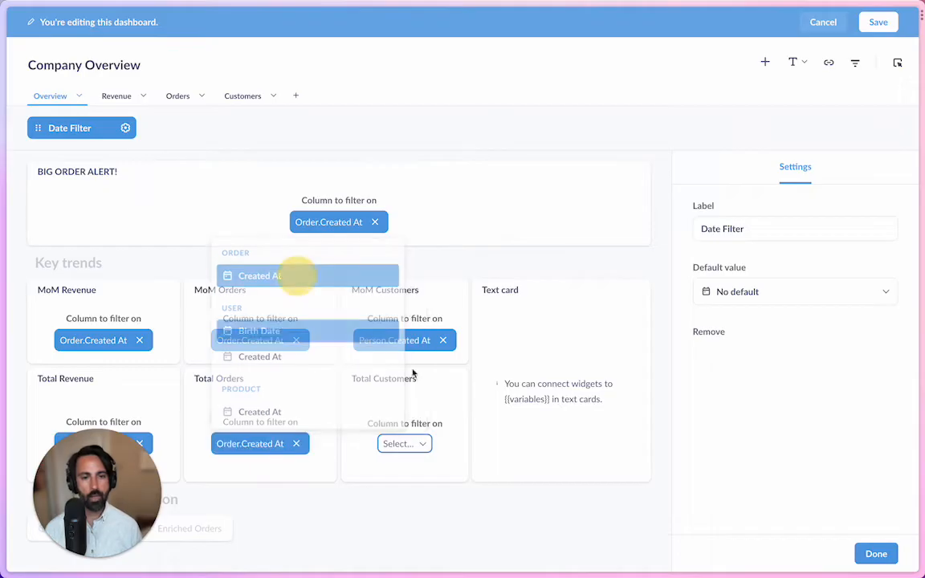
left_click(402, 444)
left_click(456, 513)
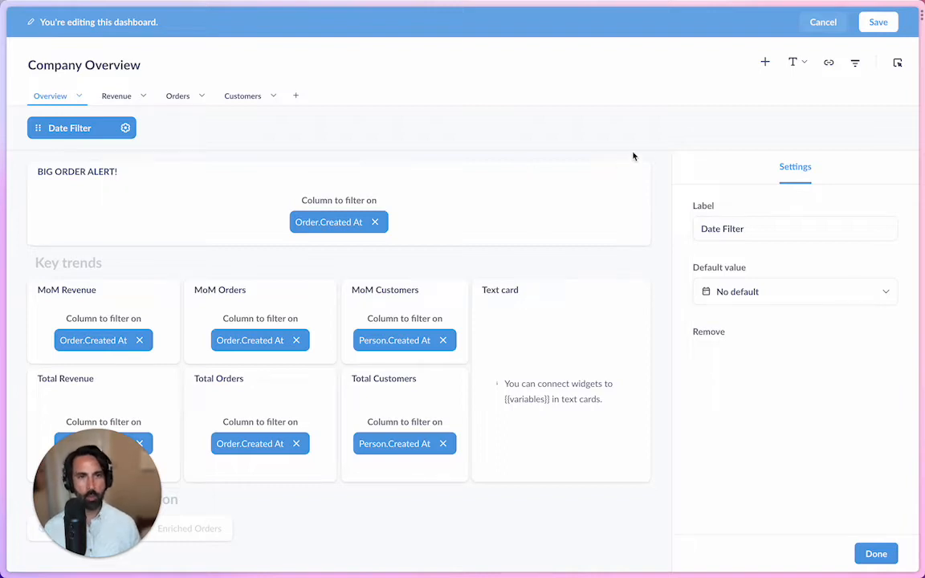
Add a location filter of the Is kind and label it Country.
left_click(853, 66)
left_click(761, 179)
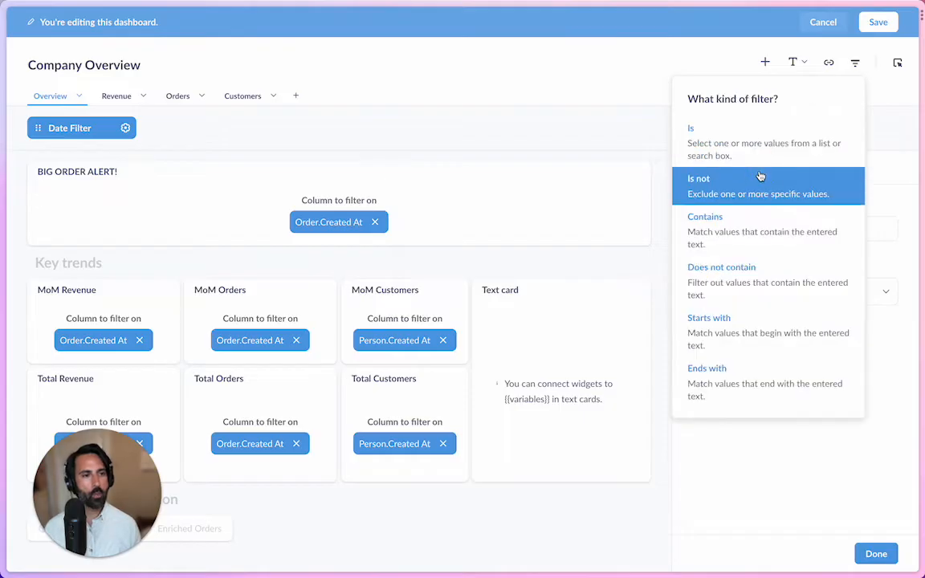
left_click(748, 143)
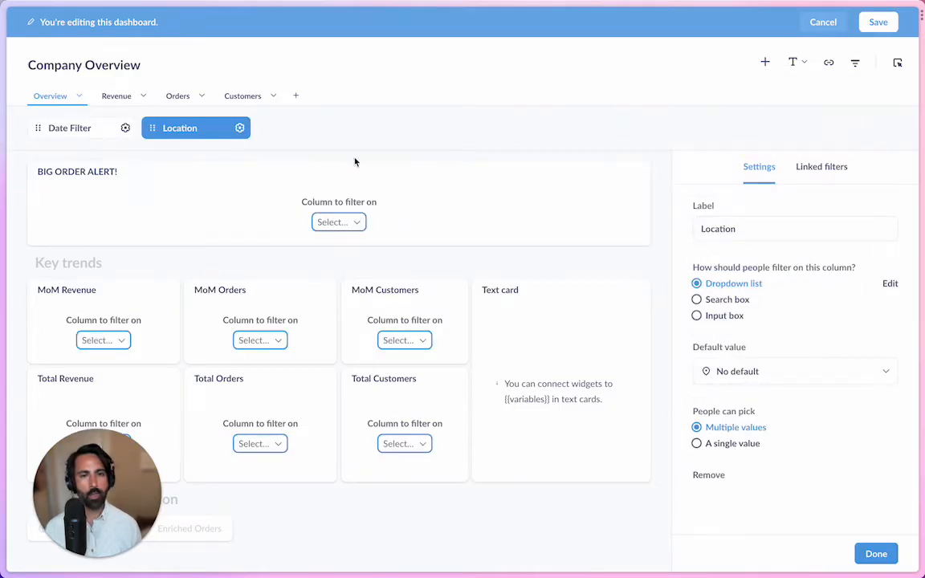
double_click(717, 230)
type("Country")
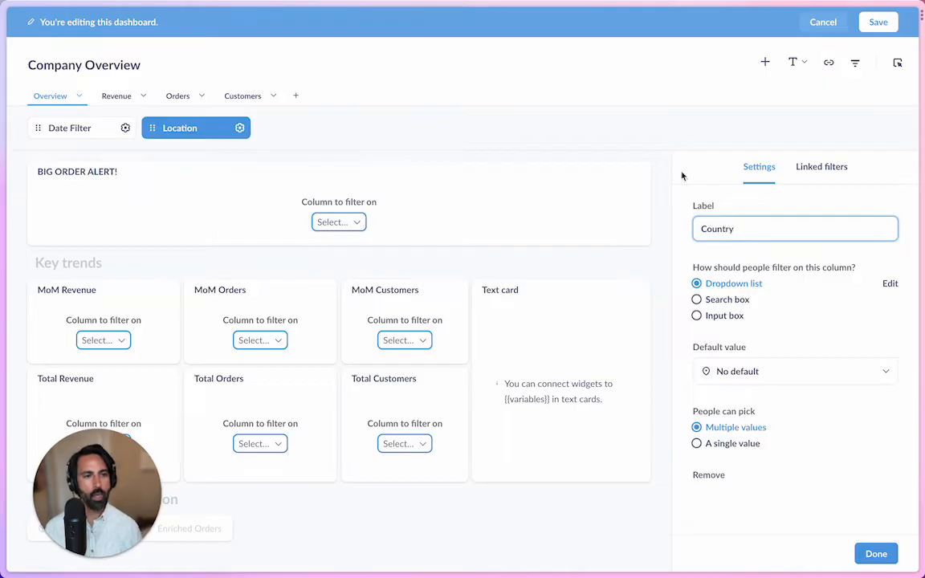
left_click(331, 221)
left_click(122, 340)
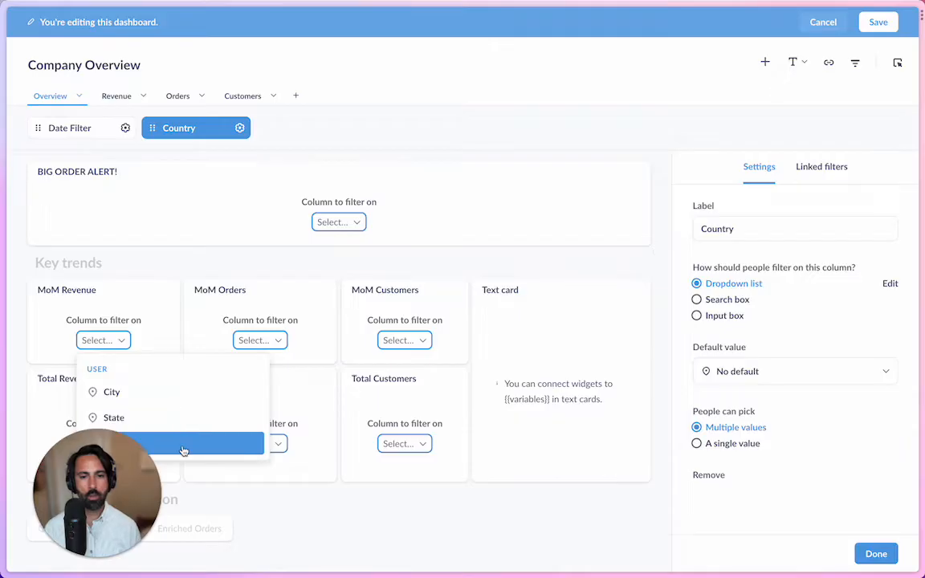
left_click(182, 443)
left_click(125, 341)
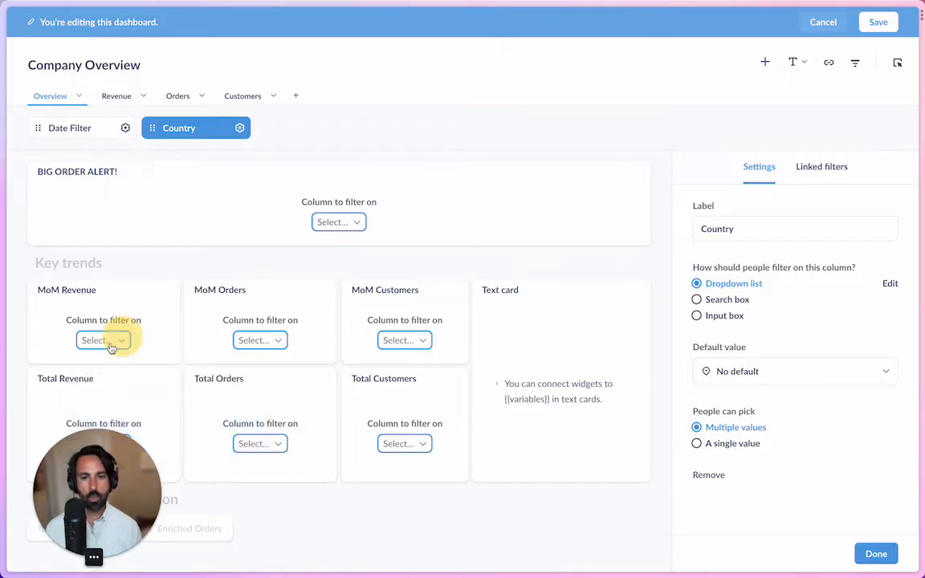
Connect the location filter to User State on the MoM Revenue card and relabel the filter State.
left_click(103, 341)
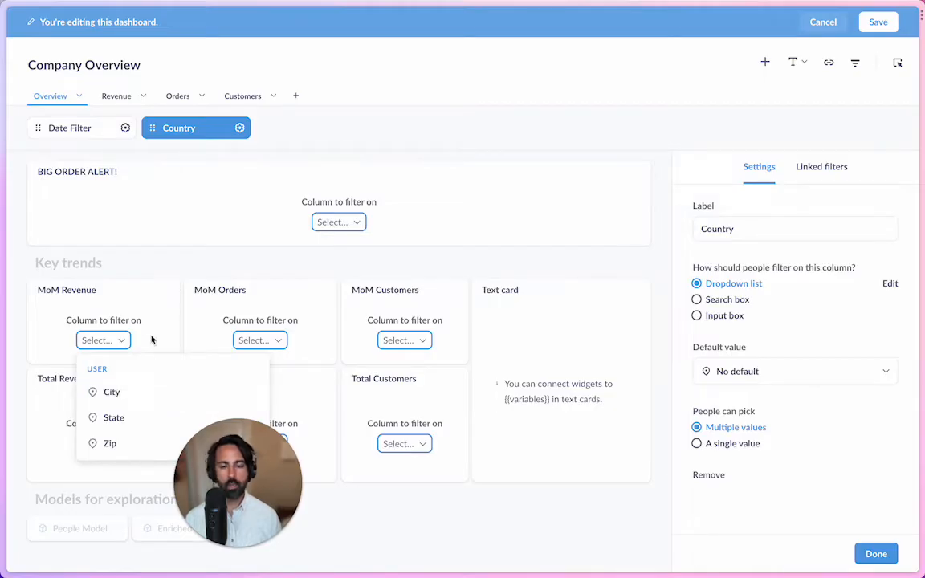
left_click(140, 419)
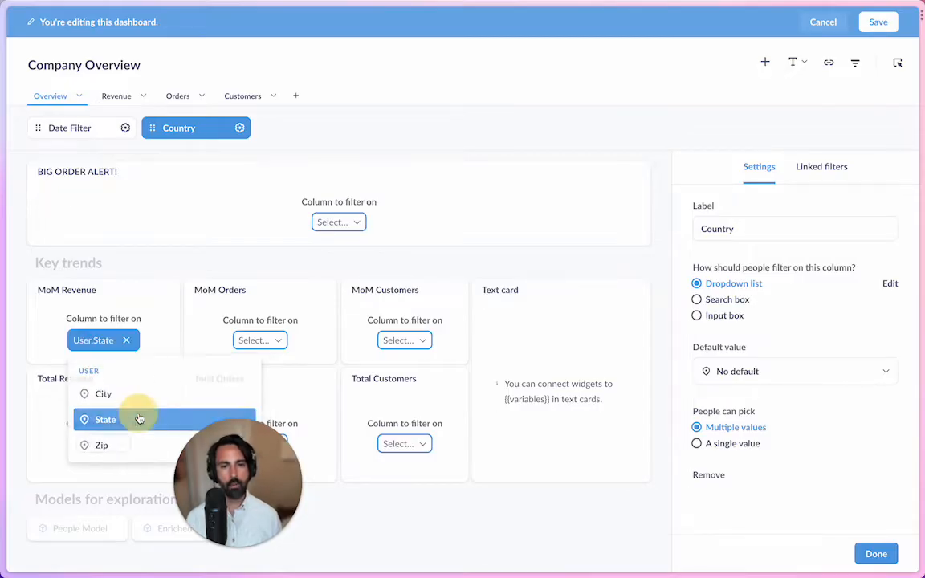
left_click(718, 232)
double_click(718, 232)
type("State")
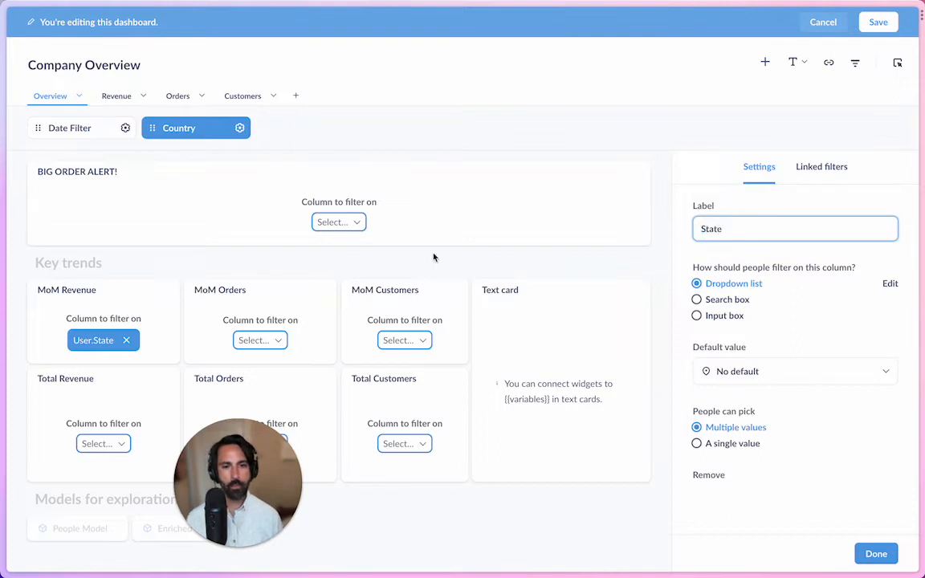
Connect the State filter to User State on MoM Orders and to Person State on MoM Customers.
left_click(280, 348)
left_click(272, 416)
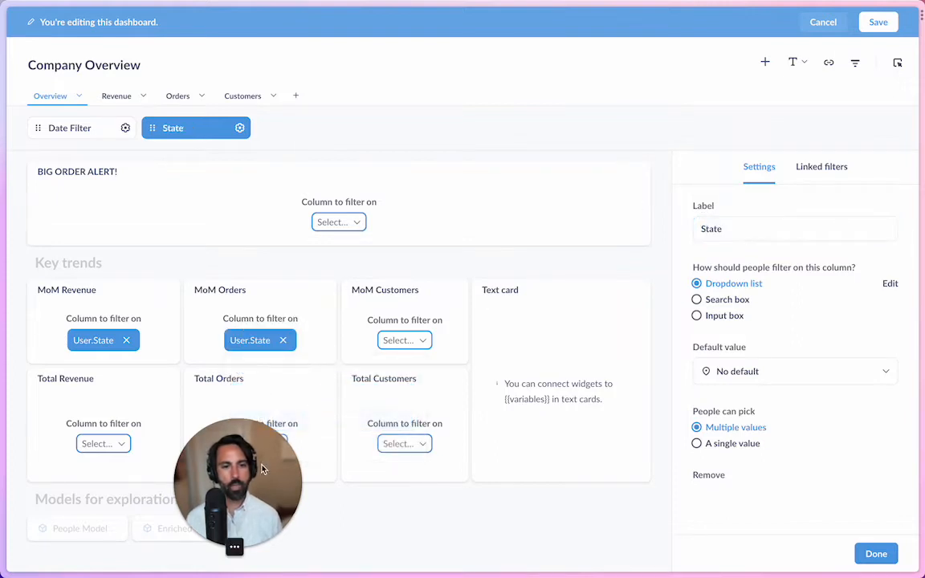
left_click(399, 341)
left_click(405, 397)
Connect the State filter to Person State on Total Customers and to User State on Total Orders and Total Revenue.
left_click(404, 444)
left_click(416, 502)
left_click(260, 445)
left_click(287, 519)
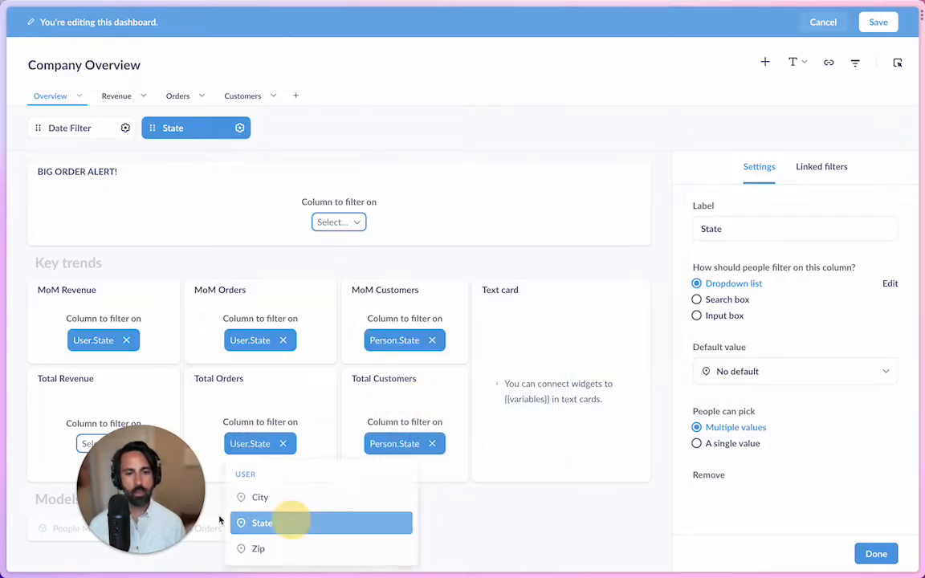
left_click(103, 444)
left_click(131, 518)
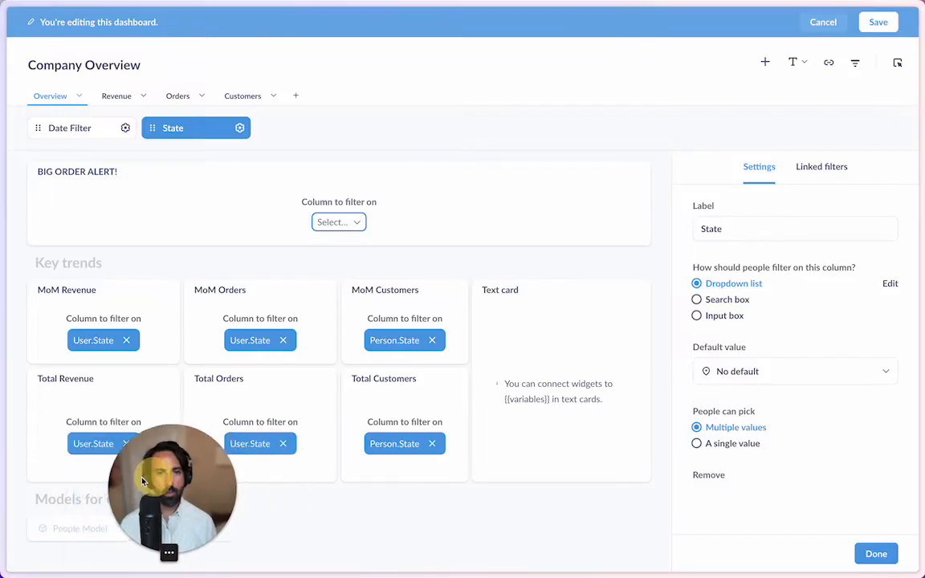
Disconnect Date Filter from the MoM Revenue, MoM Orders and MoM Customers cards and return to the State filter's settings.
left_click(82, 130)
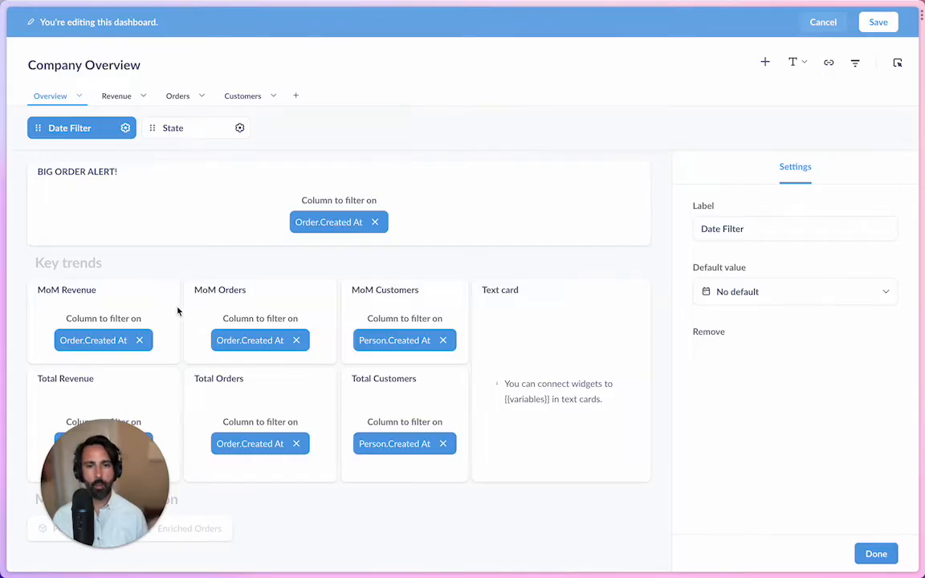
left_click(139, 342)
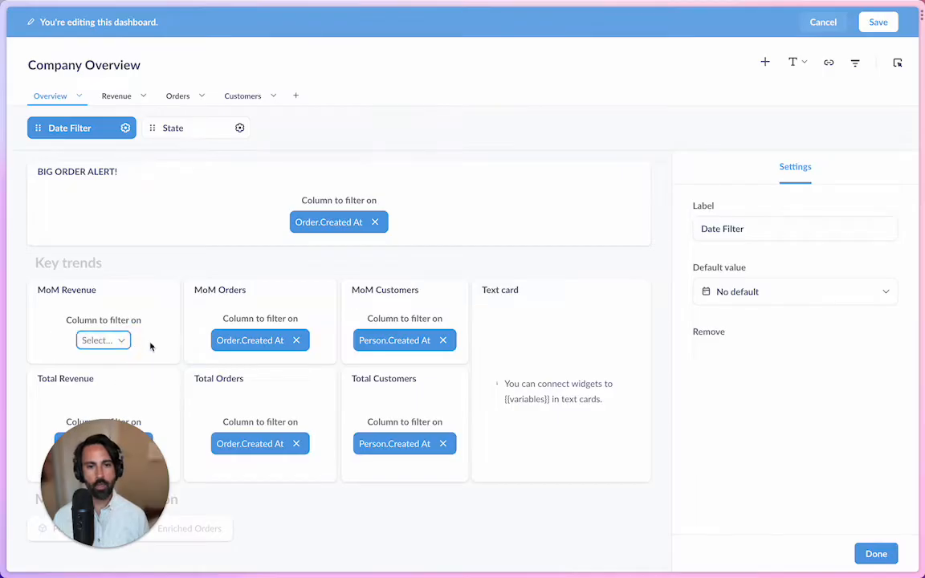
left_click(296, 341)
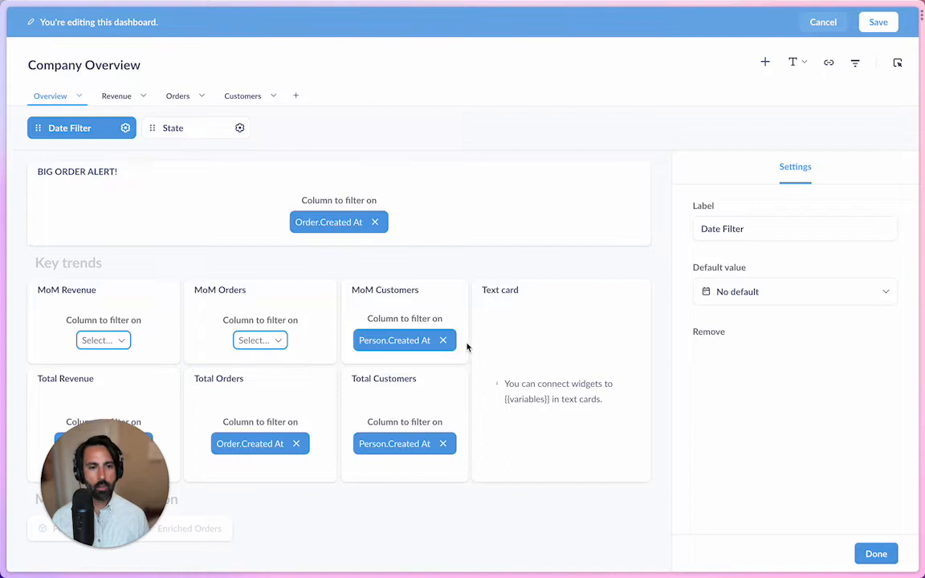
left_click(443, 341)
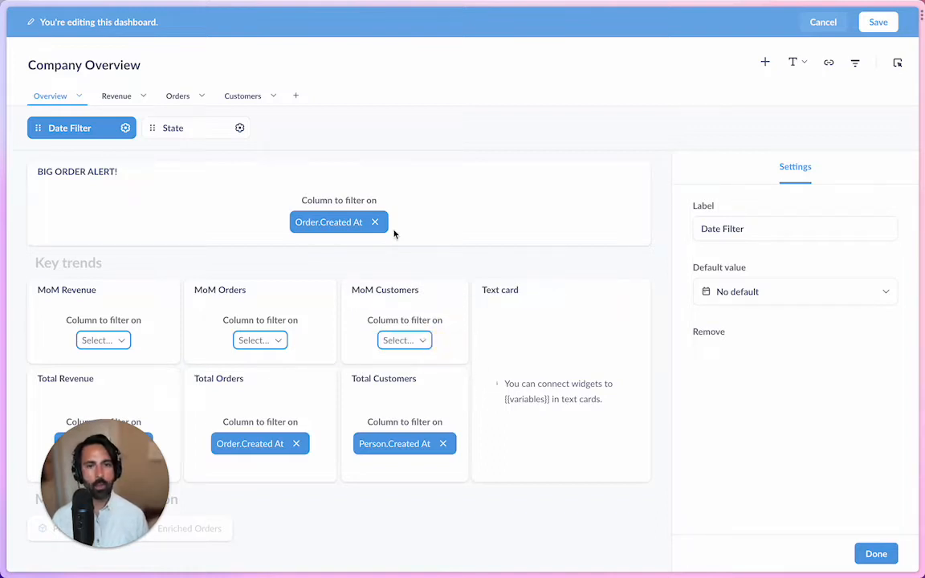
left_click(202, 128)
Add a second Location filter of the Is kind to the dashboard and label it City.
left_click(853, 62)
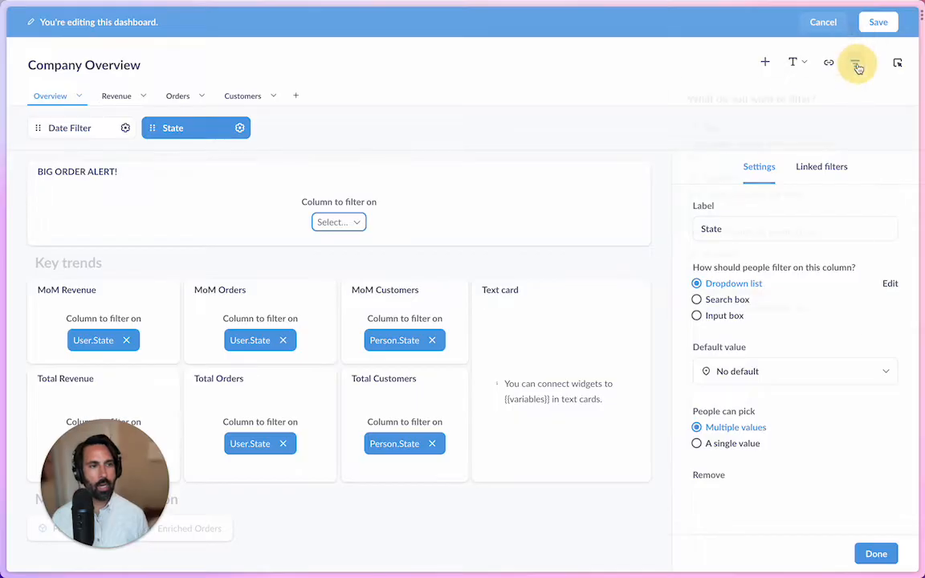
left_click(722, 183)
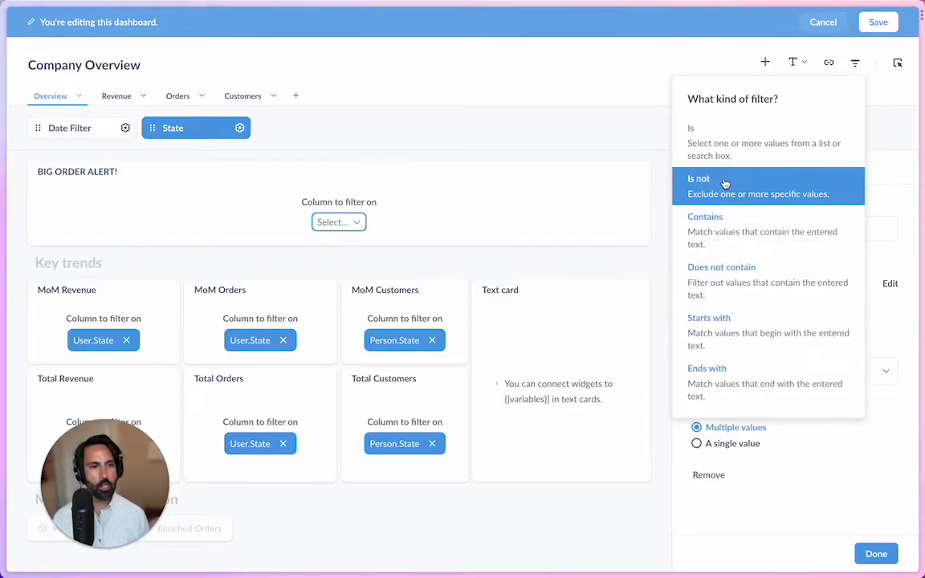
left_click(722, 142)
double_click(722, 223)
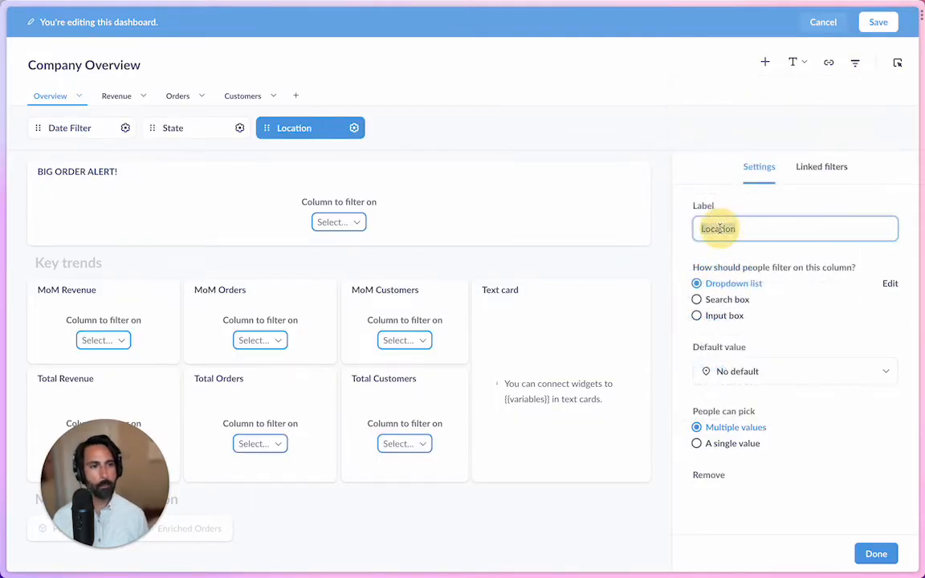
type("City")
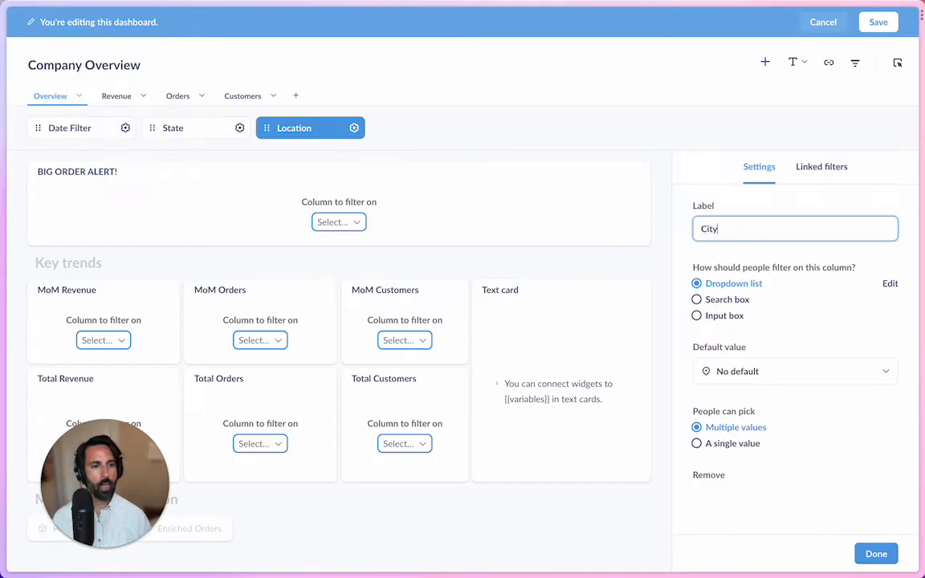
Connect the City filter to User City on BIG ORDER ALERT!, MoM Revenue and MoM Orders, and to Person City on MoM Customers.
left_click(323, 231)
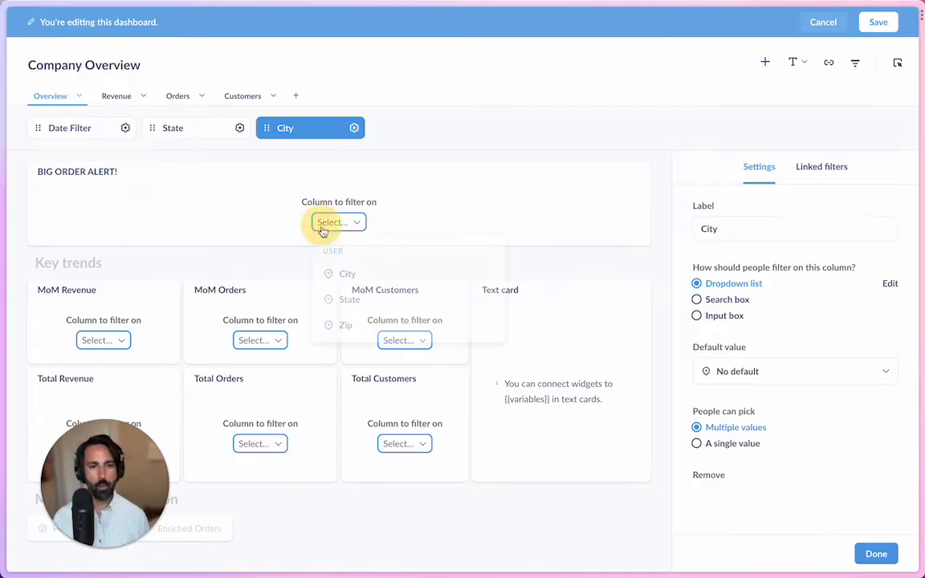
left_click(361, 272)
left_click(103, 340)
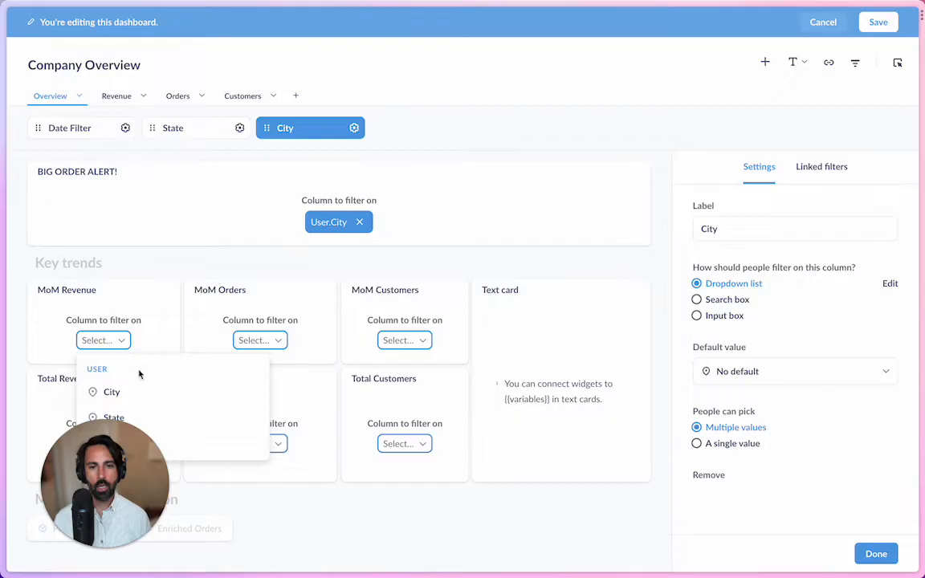
left_click(153, 392)
left_click(260, 340)
left_click(308, 392)
left_click(404, 347)
left_click(442, 381)
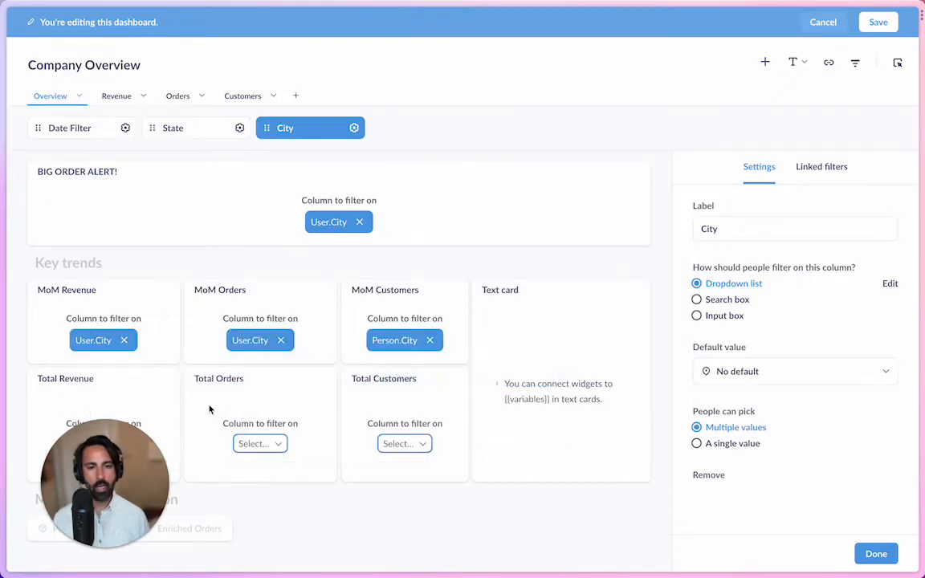
Connect the City filter to User City on Total Orders, Person City on Total Customers, and City on Total Revenue.
left_click(282, 444)
left_click(269, 496)
left_click(419, 444)
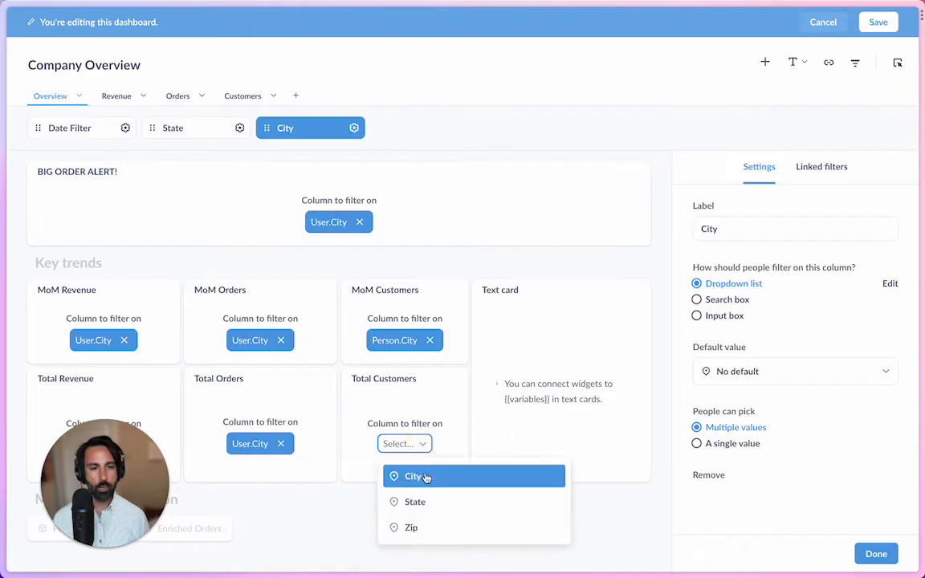
left_click(426, 477)
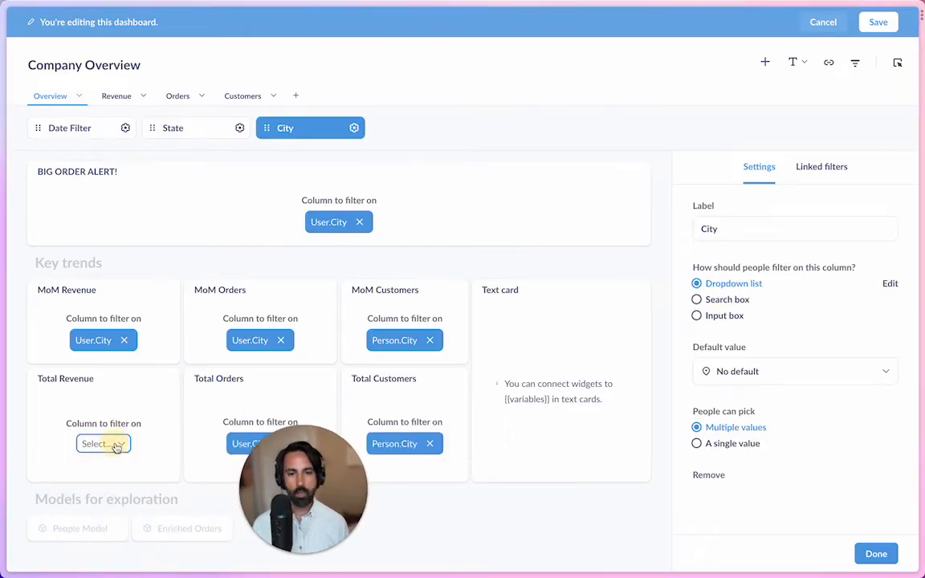
left_click(115, 445)
left_click(133, 493)
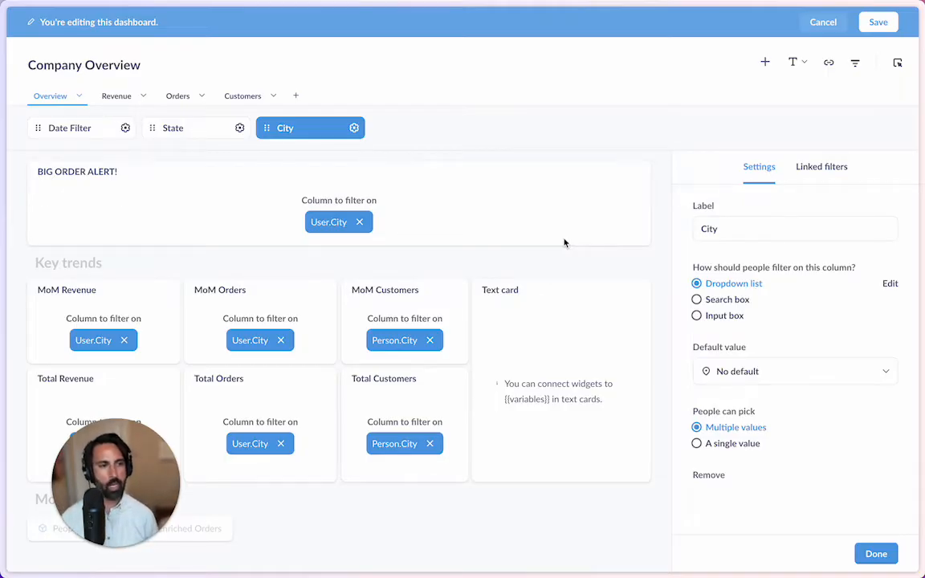
Limit the City filter's choices by the State filter and save the dashboard.
left_click(835, 172)
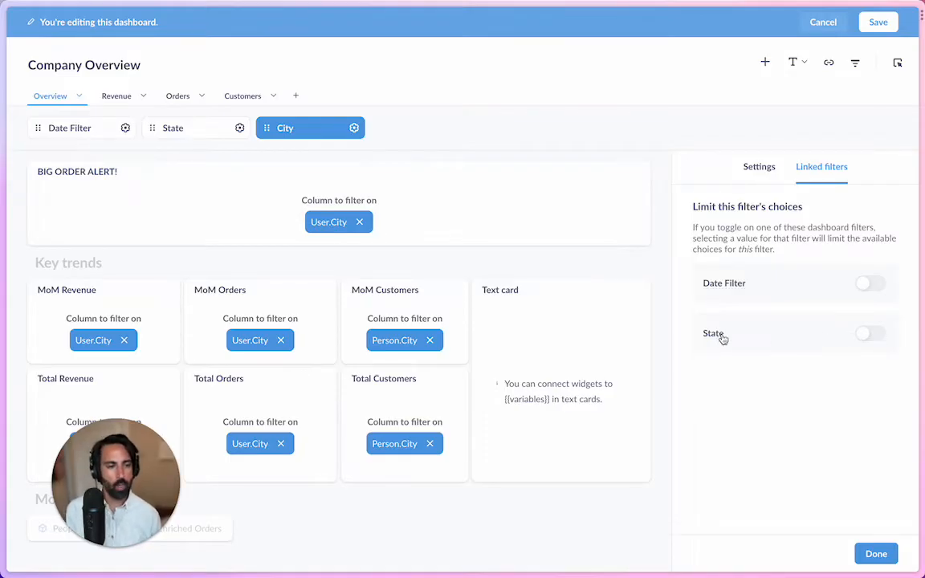
left_click(869, 334)
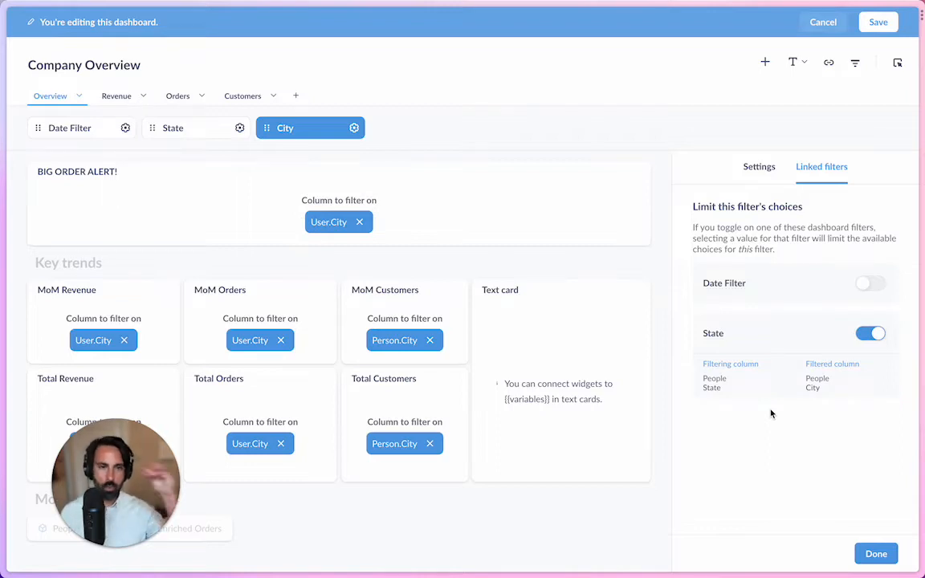
left_click(876, 554)
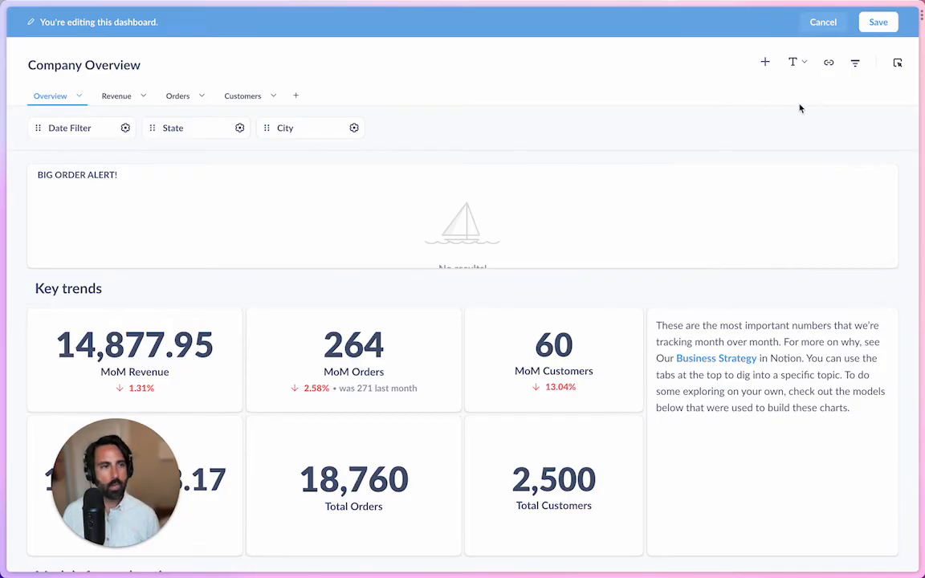
left_click(879, 22)
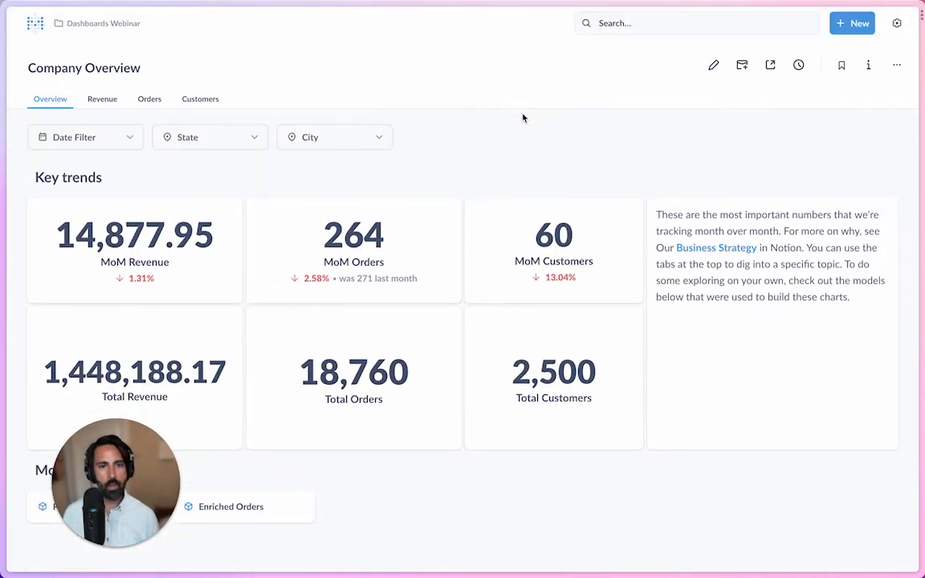
Search the City filter's choices for "san" with no State selected, and close it without applying a value.
left_click(314, 145)
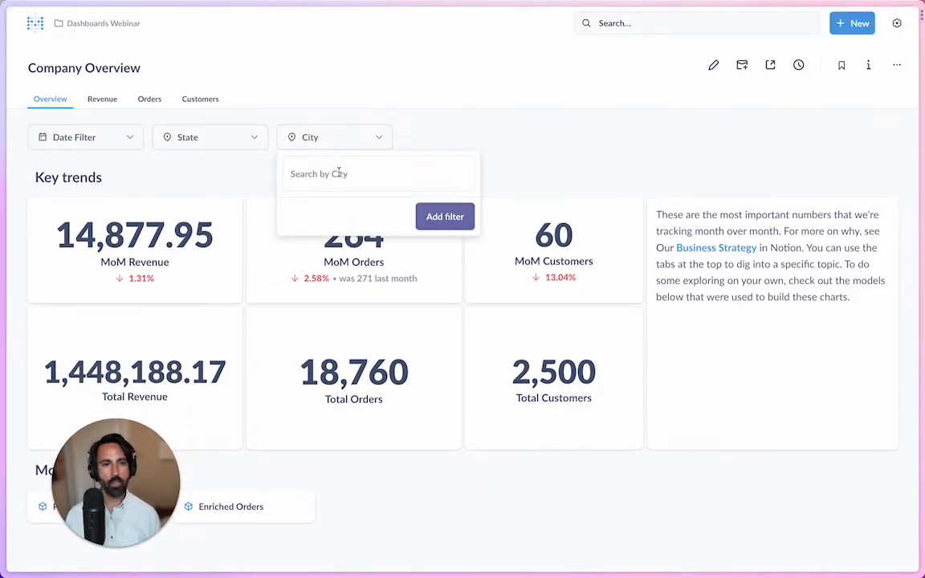
type("san")
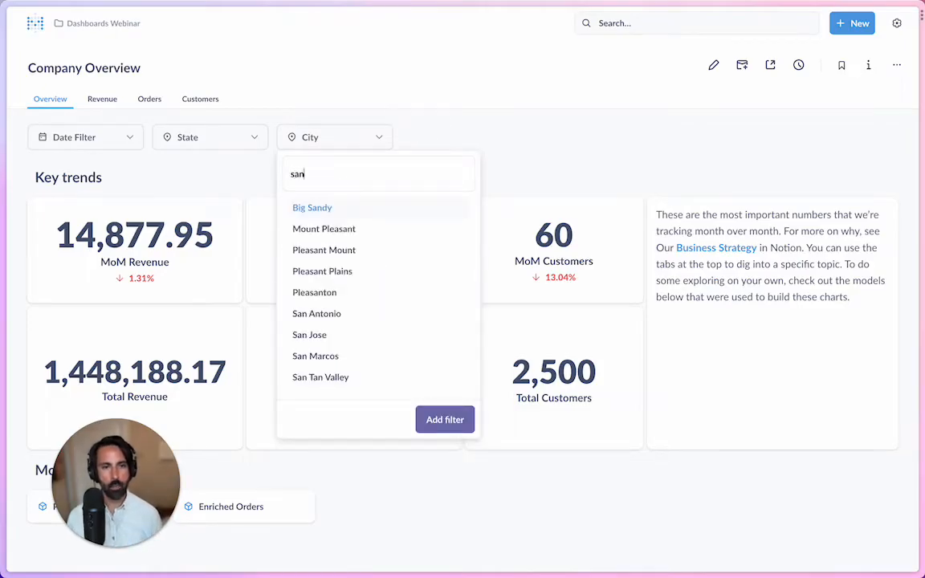
scroll(358, 258, "down", 4)
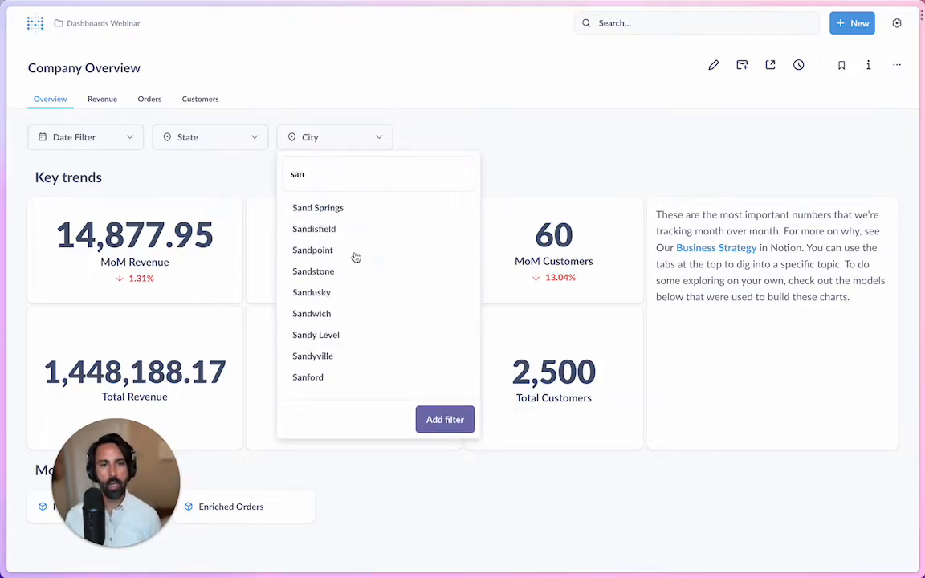
scroll(363, 267, "up", 1)
scroll(362, 273, "up", 3)
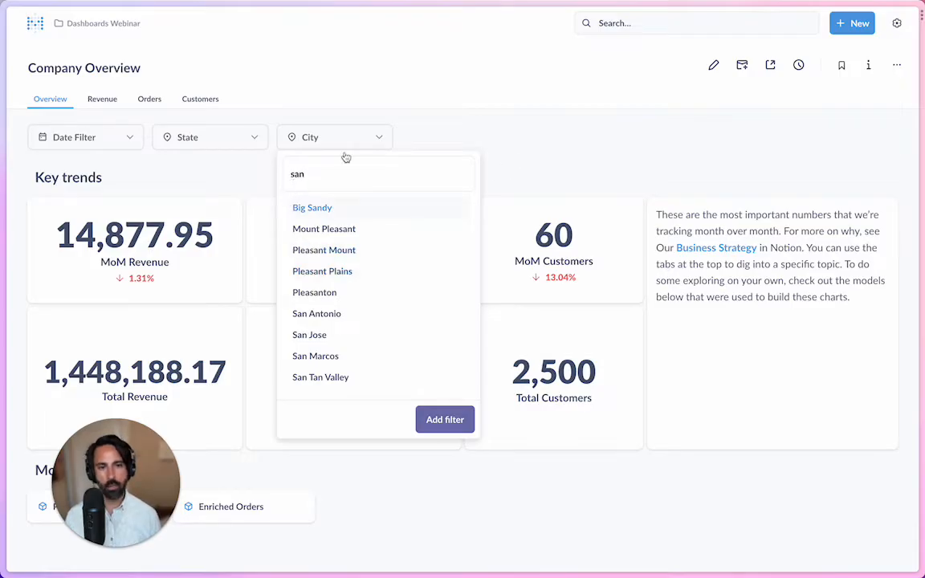
left_click(451, 119)
Test the linked filters by setting State to CA and checking the City choices for "san", and clear the State filter.
left_click(231, 147)
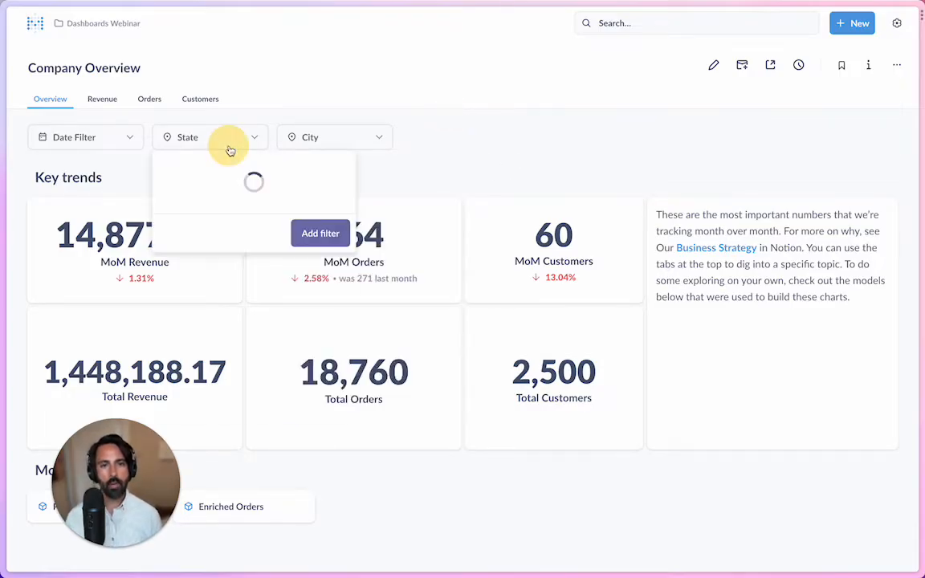
left_click(169, 287)
left_click(325, 399)
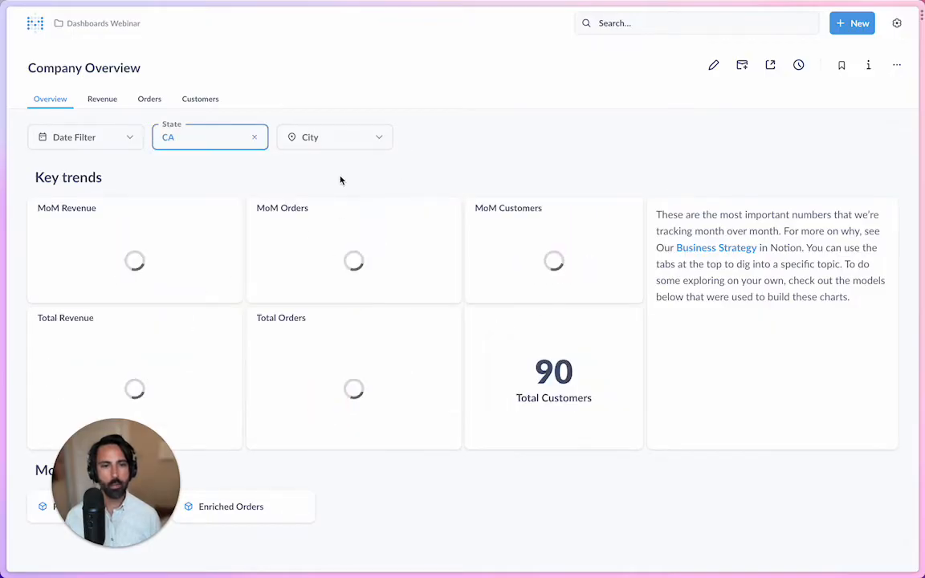
left_click(336, 146)
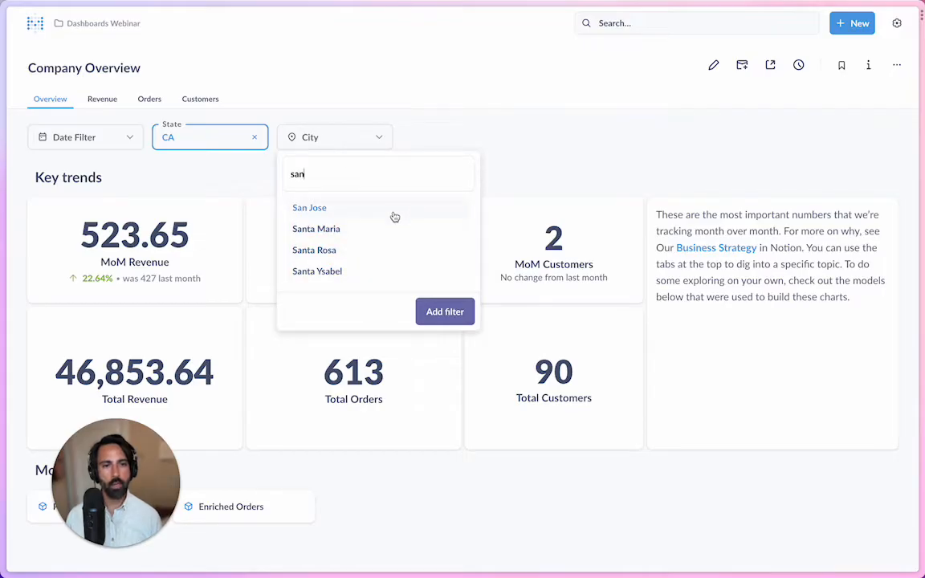
left_click(263, 156)
left_click(254, 137)
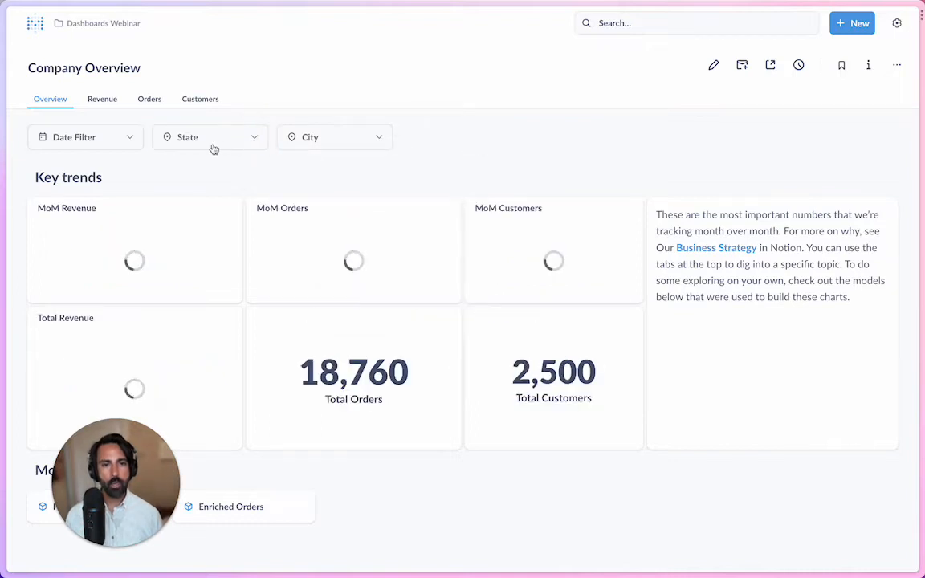
On the dashboard's Customers tab, add a Text or Category filter labelled "Customer source".
left_click(149, 101)
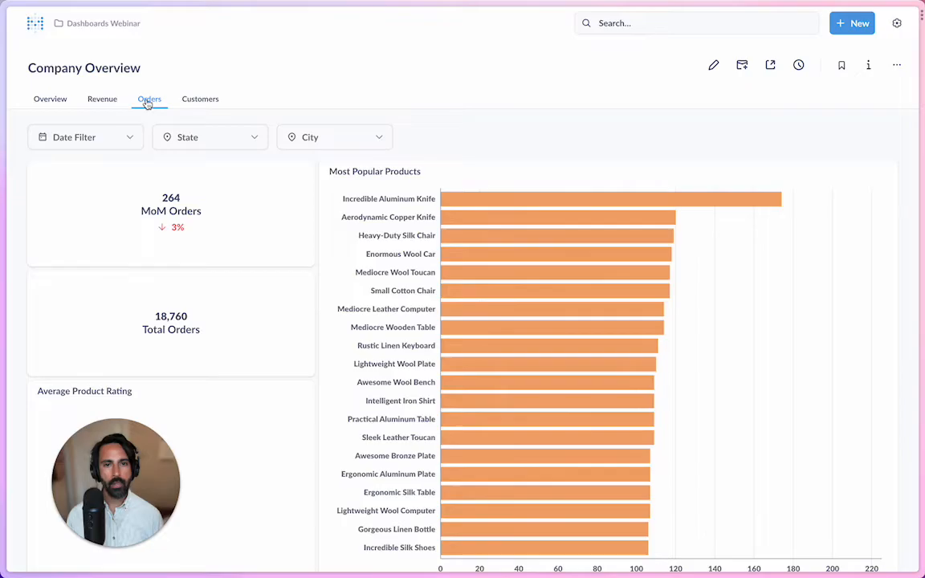
left_click(197, 100)
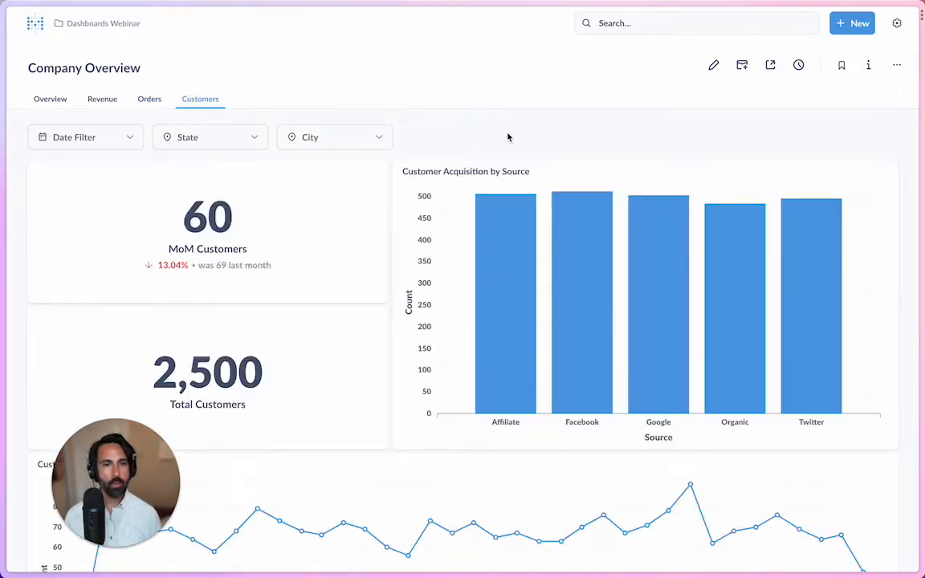
left_click(714, 66)
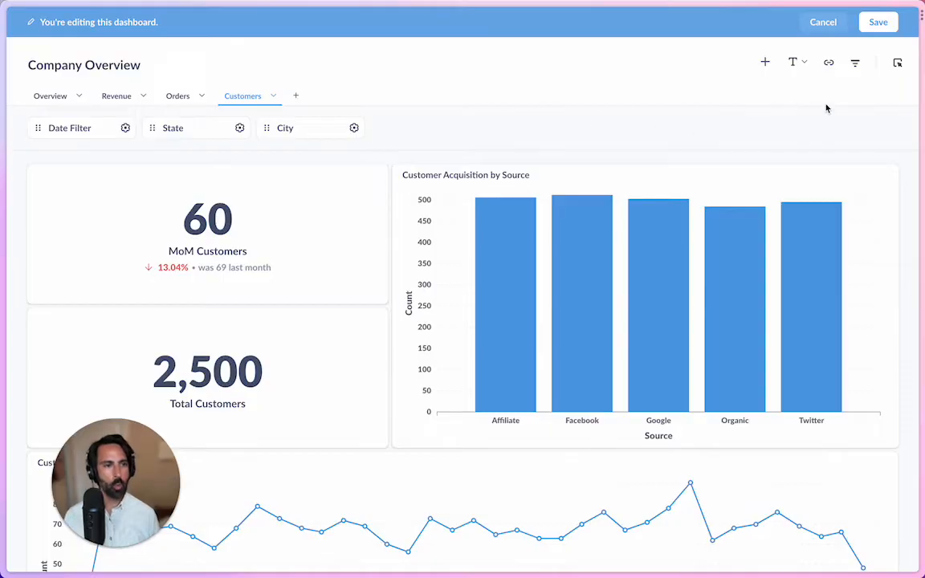
left_click(854, 62)
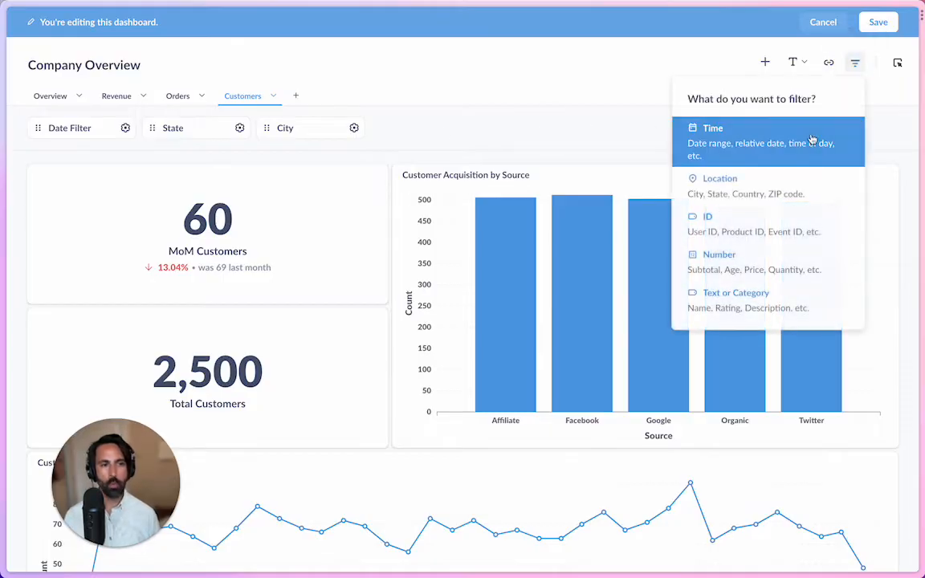
left_click(747, 295)
left_click(709, 143)
double_click(731, 234)
type("Customer source")
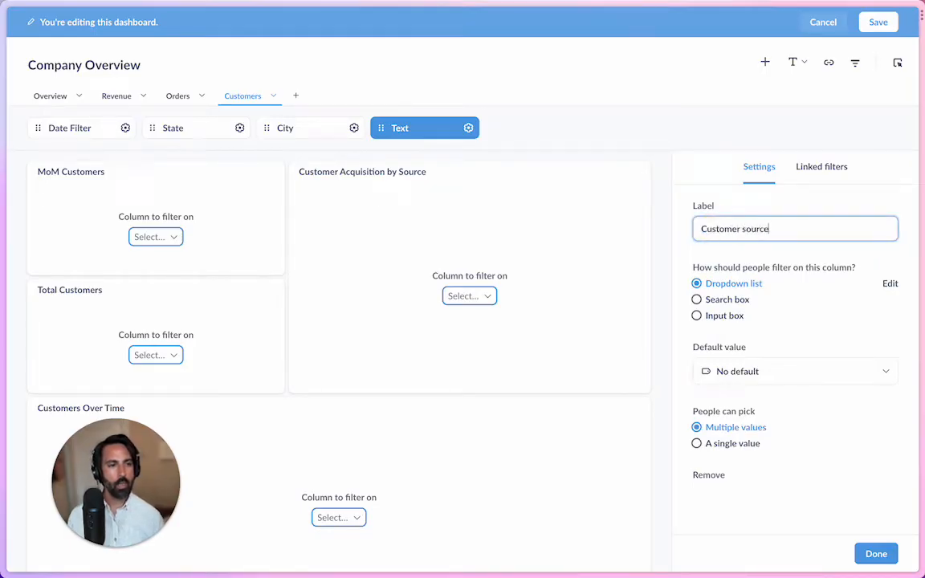
Connect the Customer source filter to Source on the MoM Customers, Total Customers, Customer Acquisition by Source and Customers Over Time cards.
left_click(153, 239)
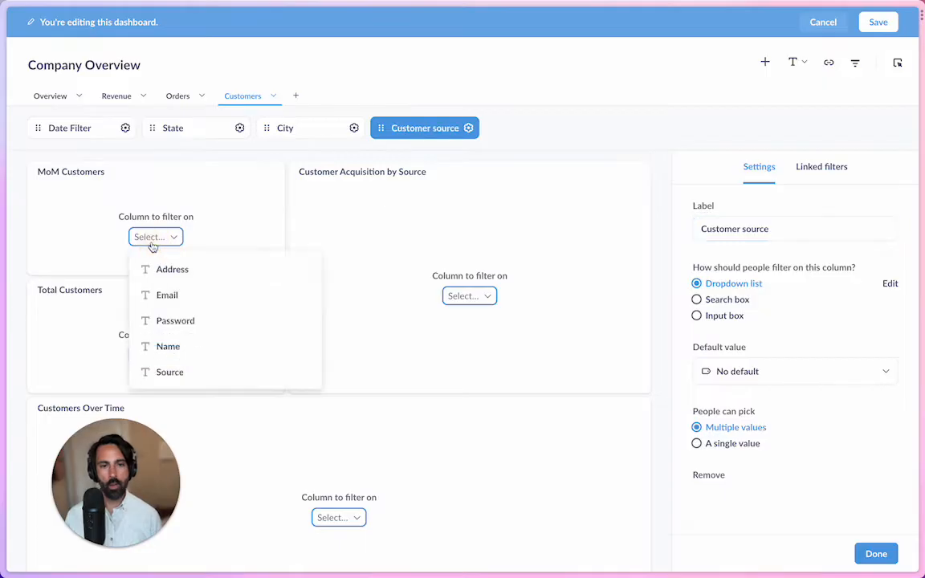
left_click(171, 371)
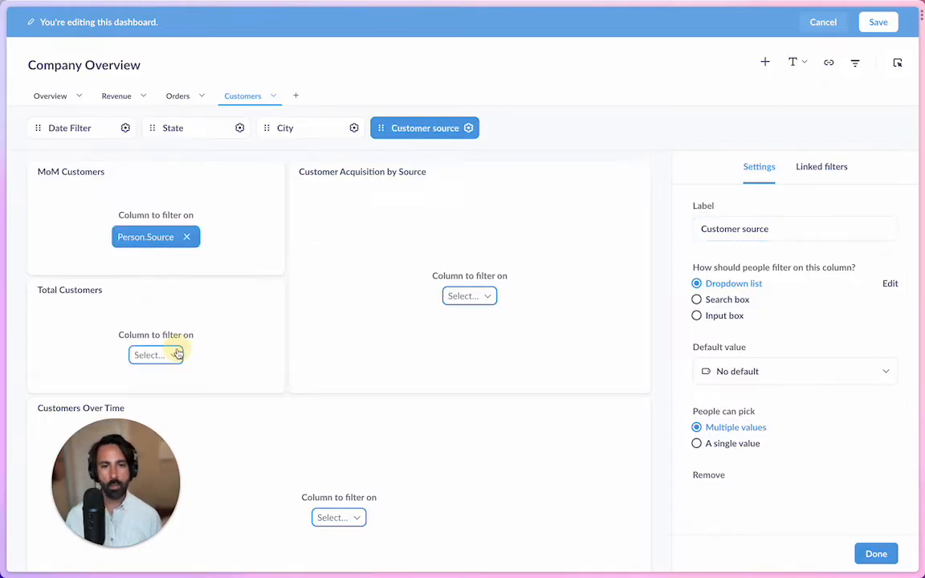
left_click(177, 354)
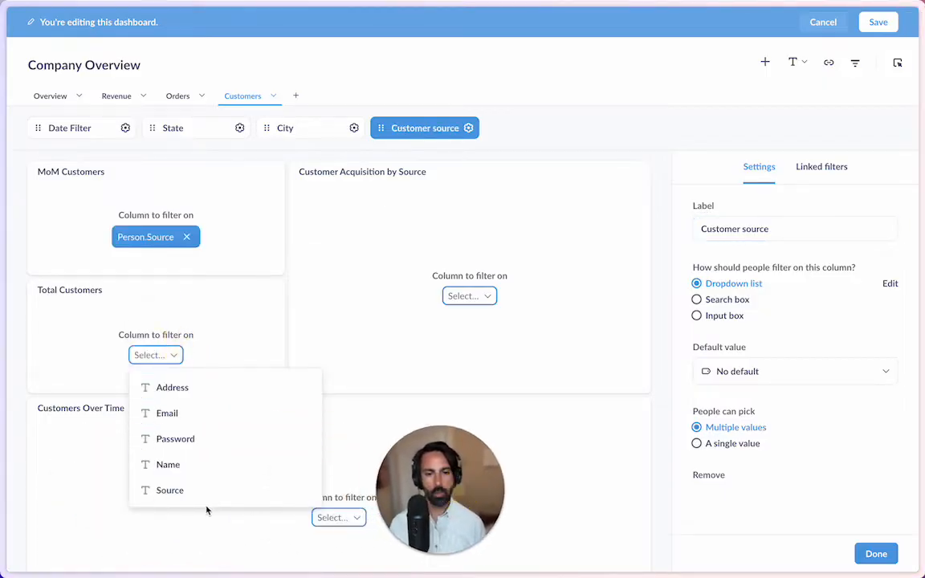
left_click(200, 494)
left_click(479, 297)
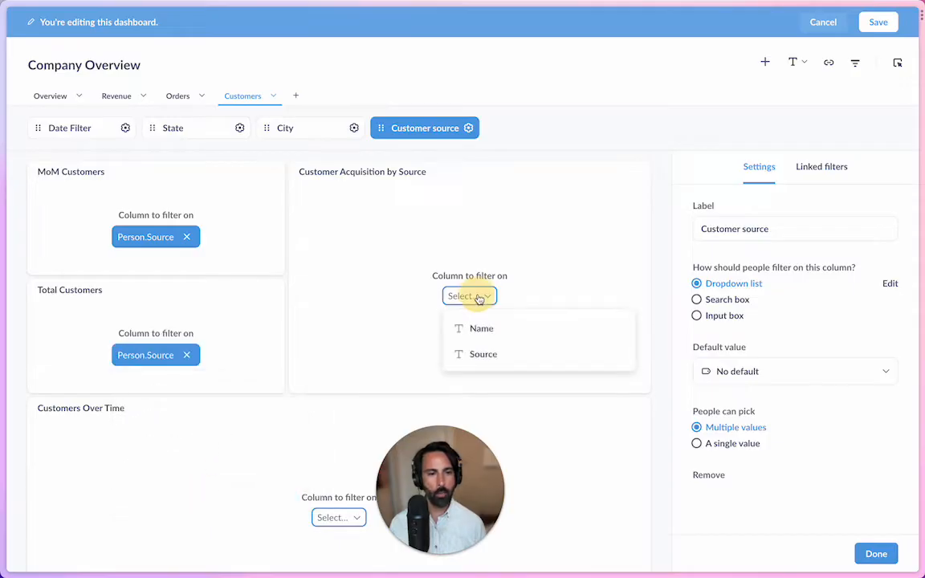
left_click(506, 356)
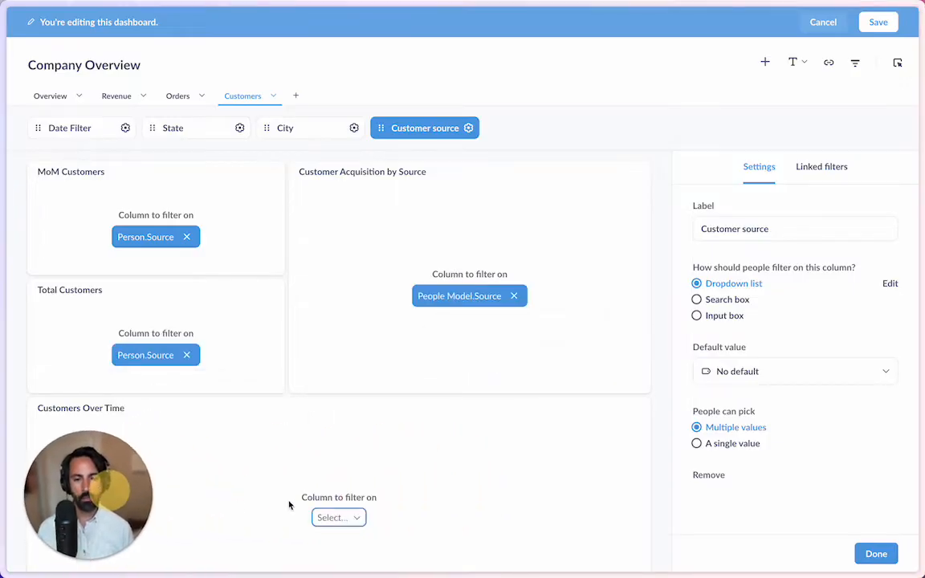
left_click(338, 518)
left_click(367, 487)
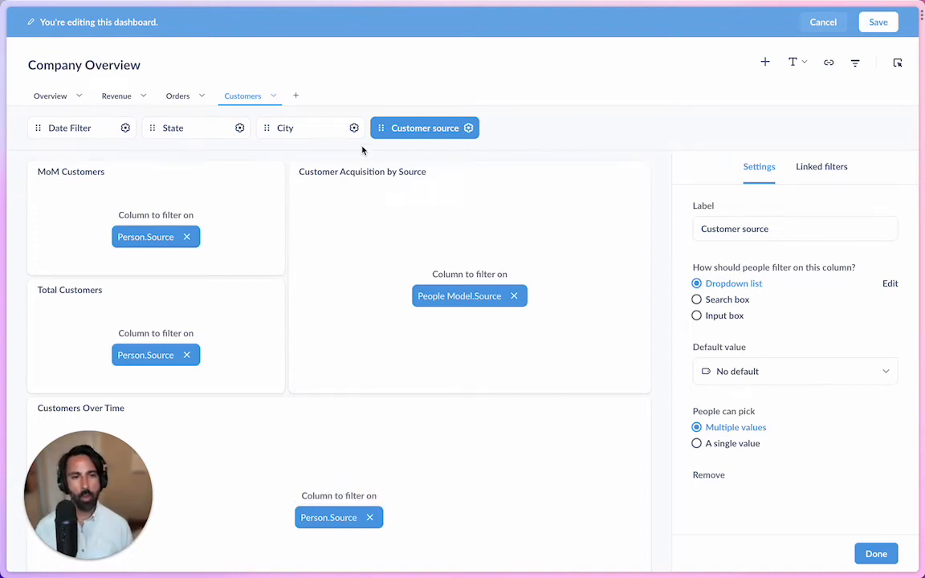
Check which columns the State filter can be connected to on the Customers tab's cards, without picking one.
left_click(210, 128)
left_click(178, 236)
left_click(170, 355)
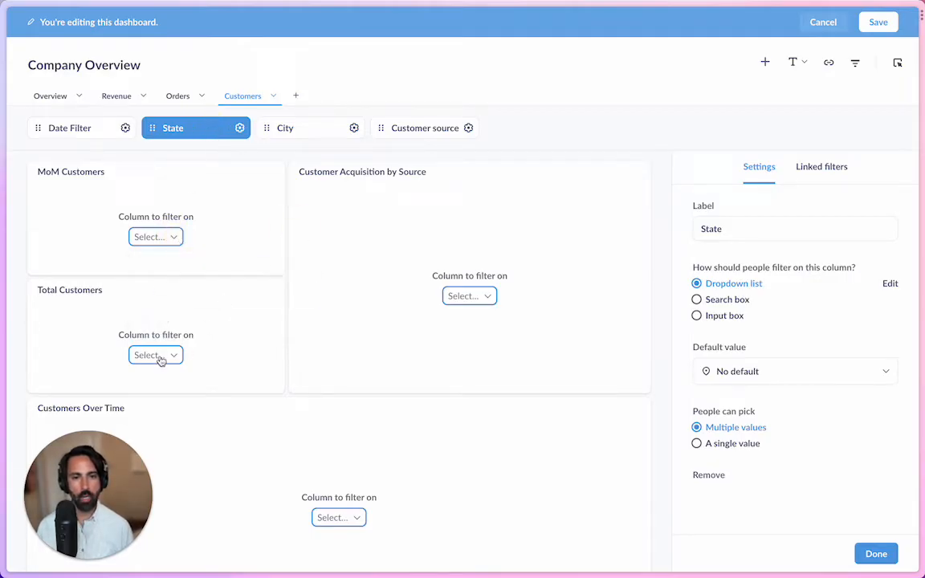
left_click(169, 355)
left_click(474, 301)
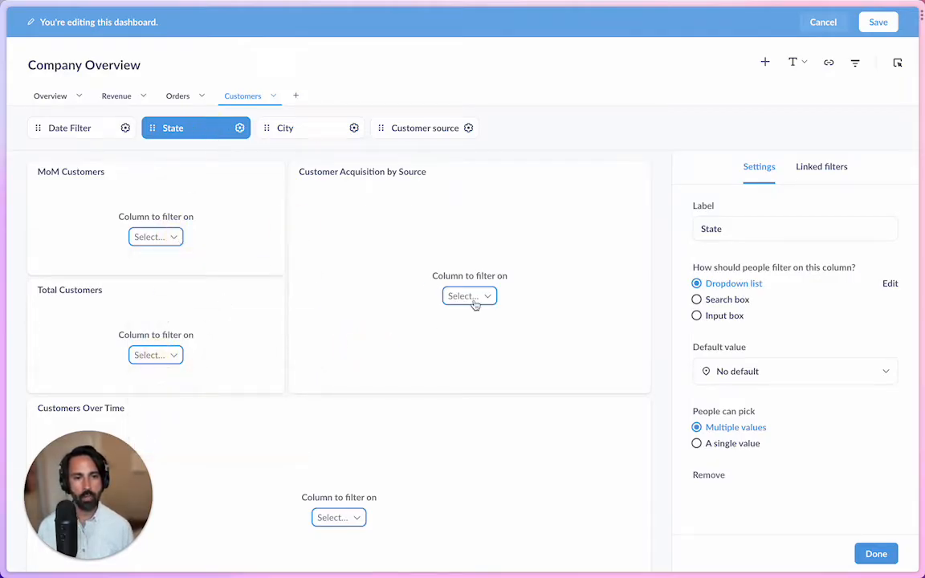
Check which columns the Date Filter can be connected to on the Customers tab's cards, without picking one.
left_click(65, 129)
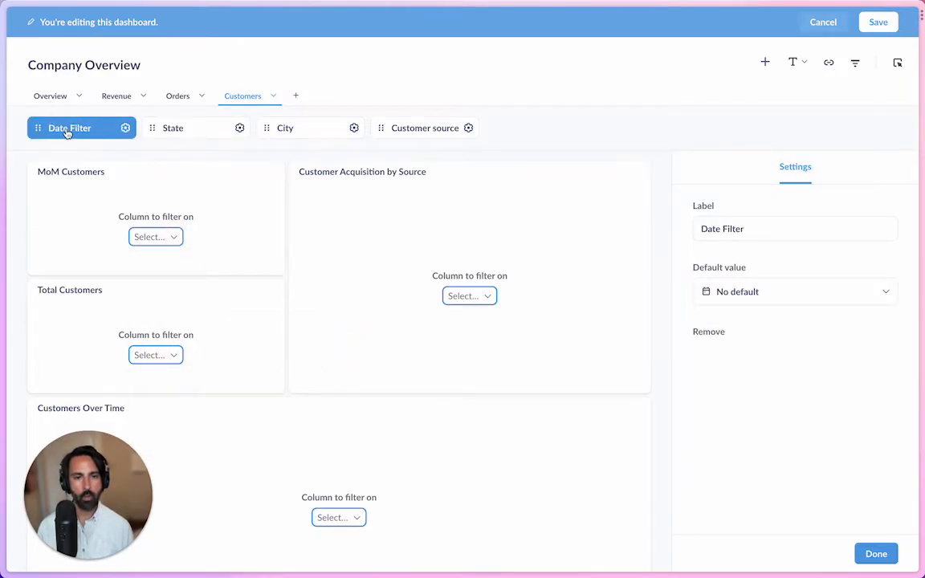
left_click(167, 238)
left_click(255, 334)
left_click(160, 355)
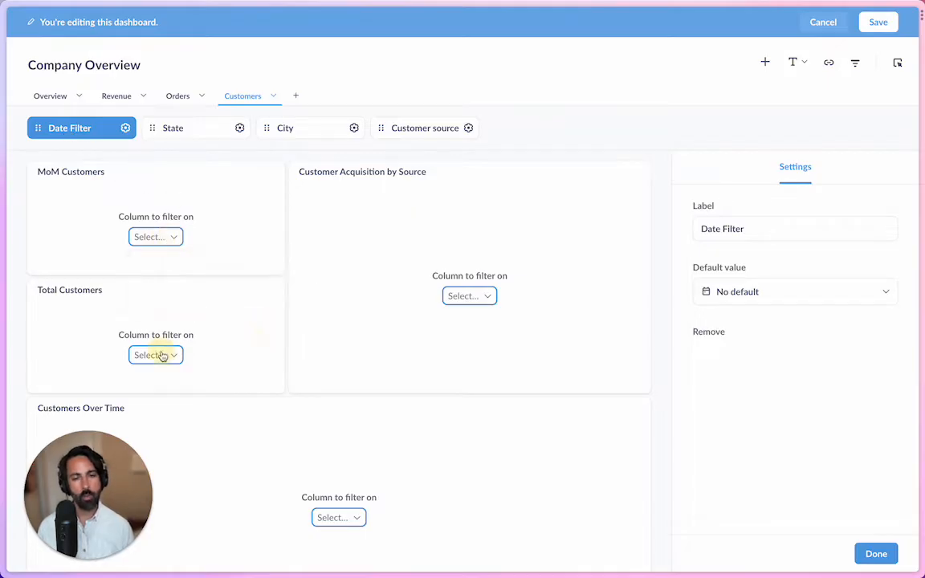
left_click(304, 345)
left_click(482, 296)
left_click(424, 264)
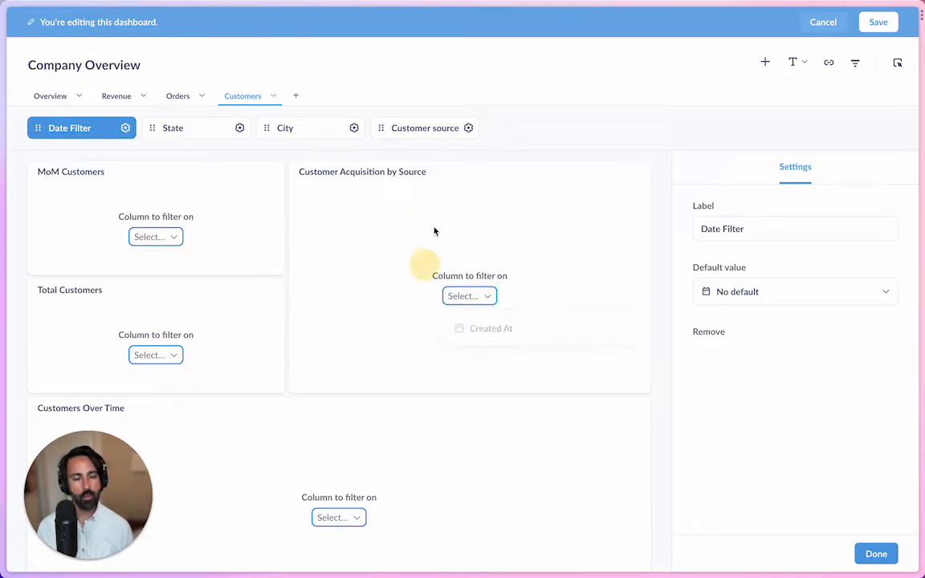
Disconnect the Customer source filter from the Customer Acquisition by Source card and finish editing the filter.
left_click(417, 129)
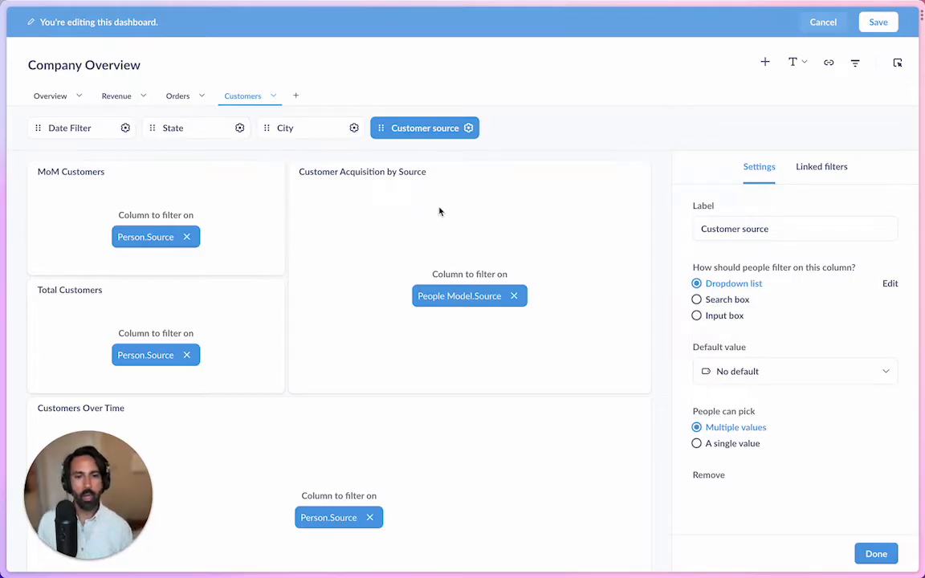
scroll(404, 234, "down", 2)
scroll(400, 235, "up", 1)
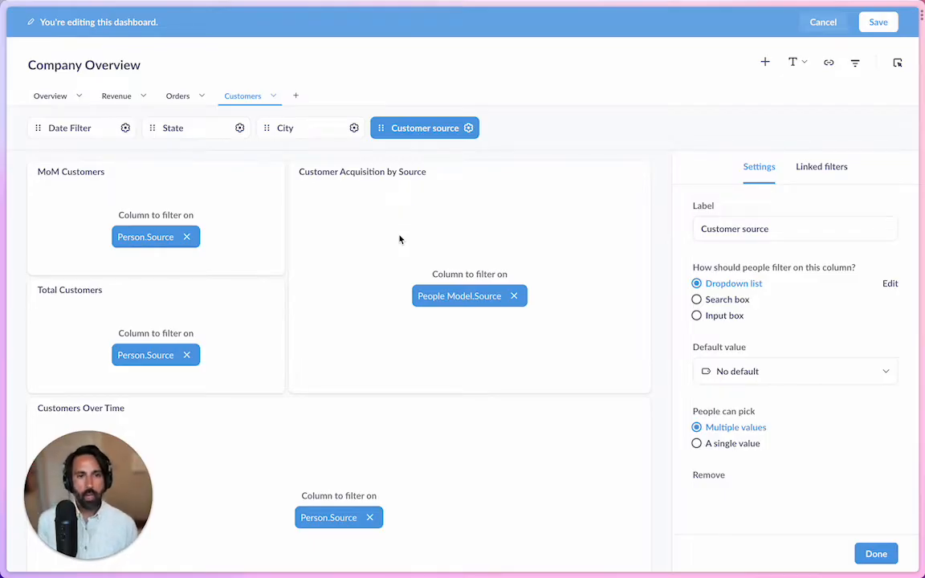
left_click(876, 553)
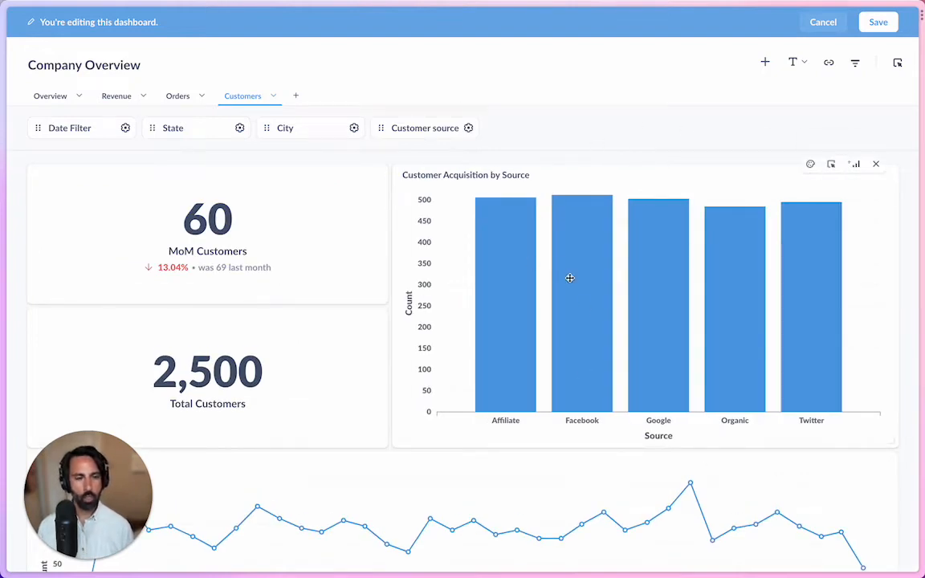
left_click(441, 130)
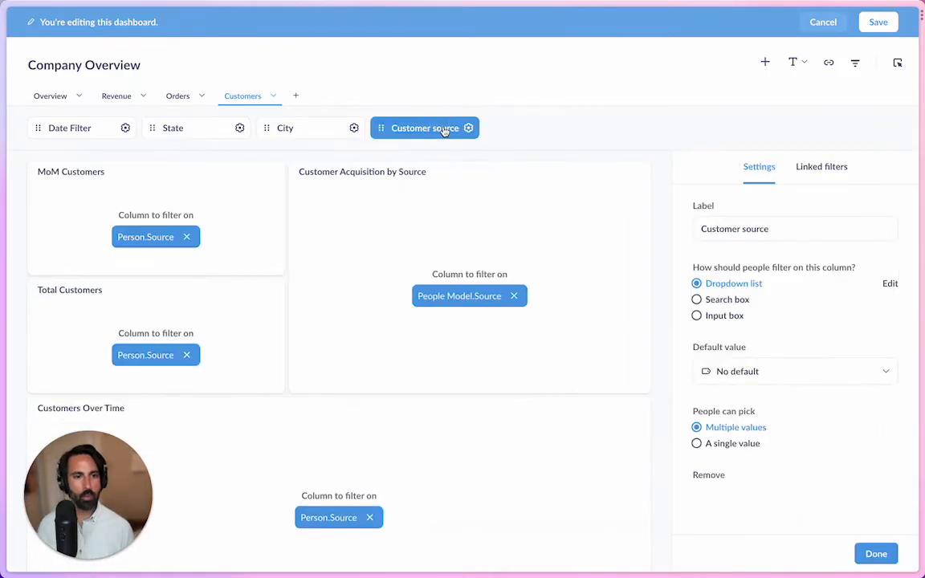
left_click(514, 296)
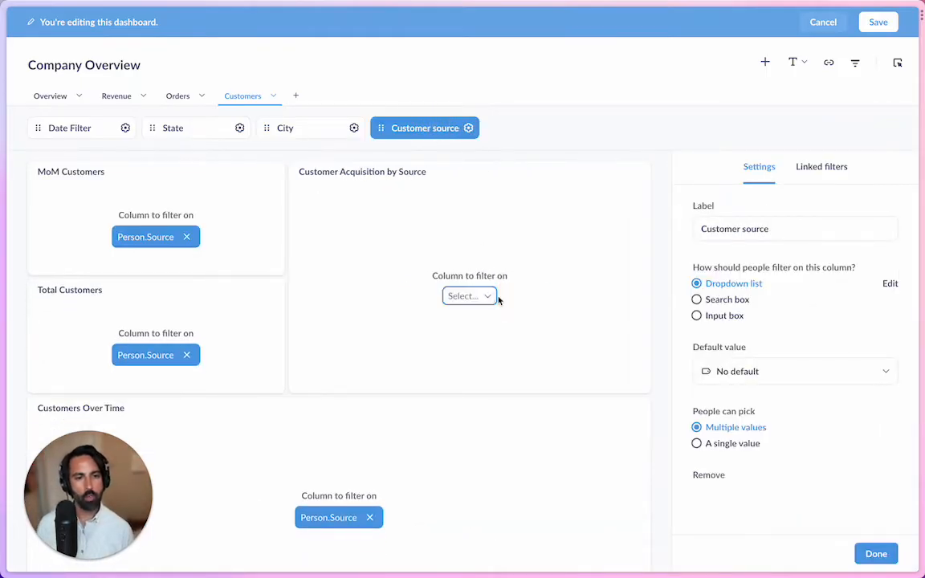
left_click(874, 553)
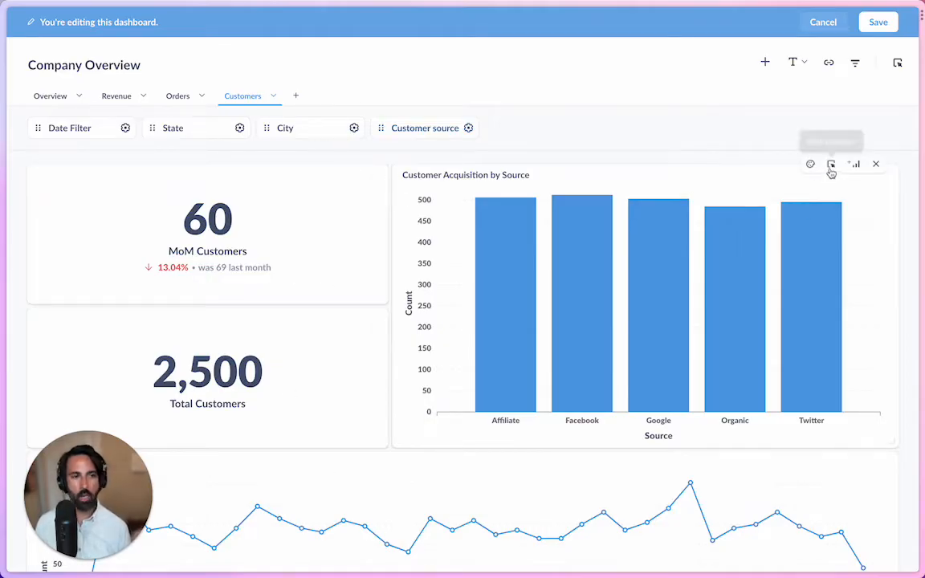
Make clicks on the Customer Acquisition by Source chart update the Customer source filter with the Source column, and save the dashboard.
left_click(831, 164)
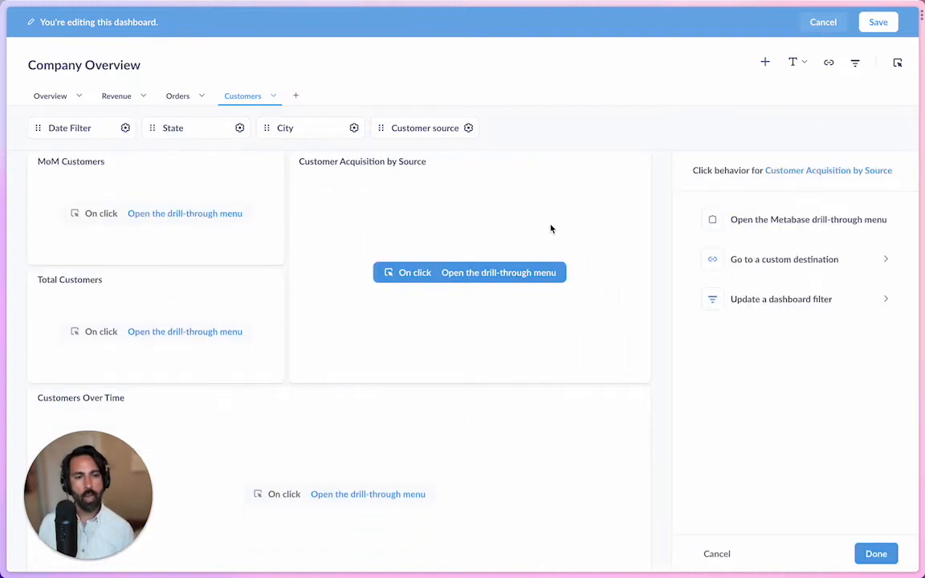
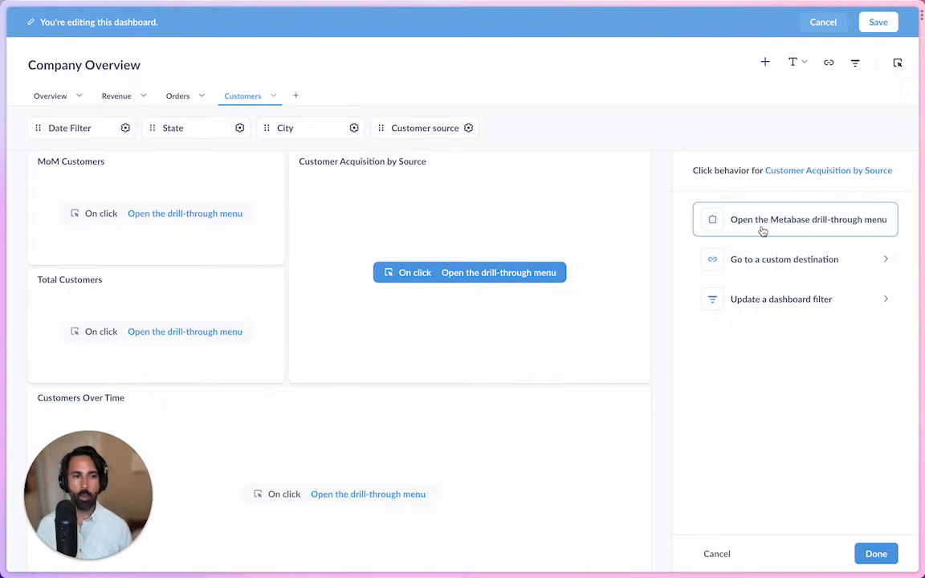
left_click(798, 297)
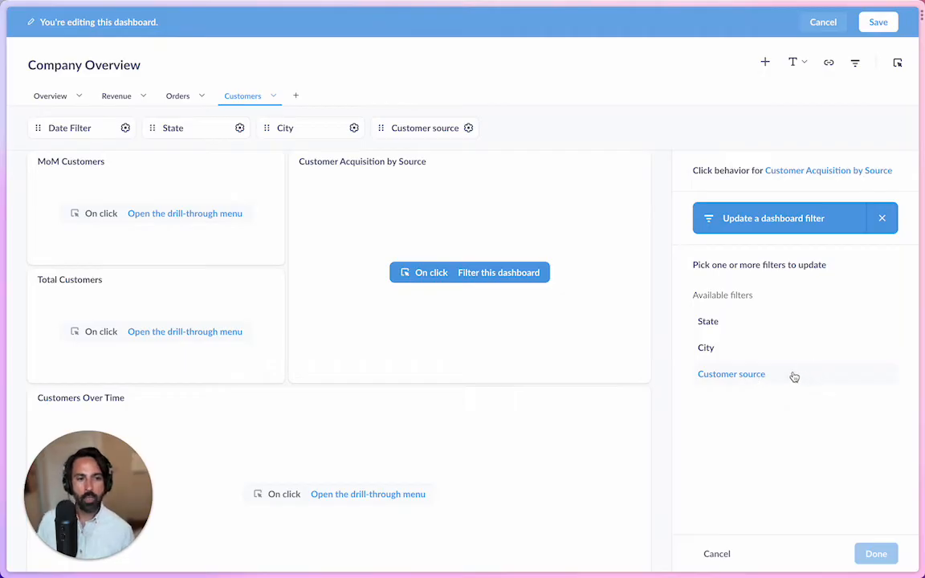
left_click(756, 377)
left_click(757, 379)
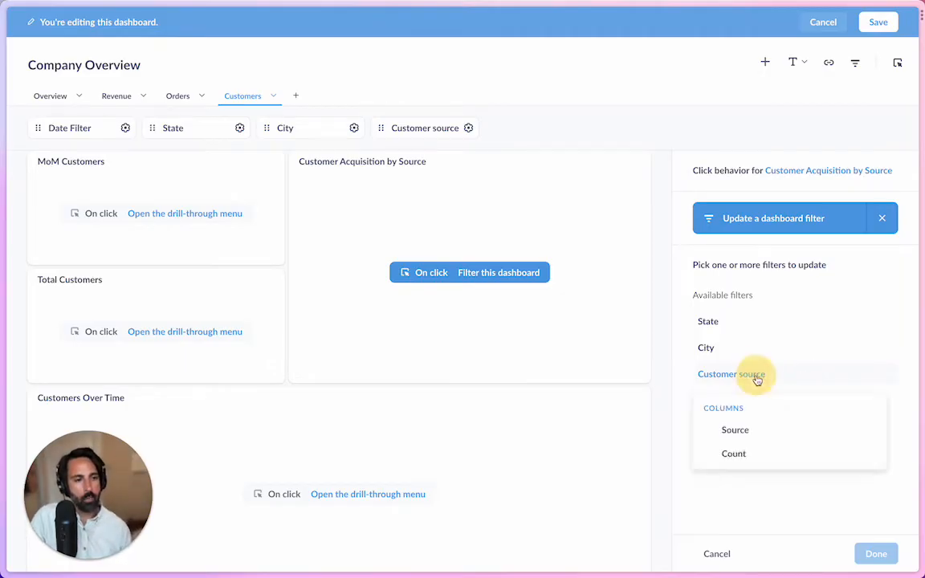
left_click(761, 431)
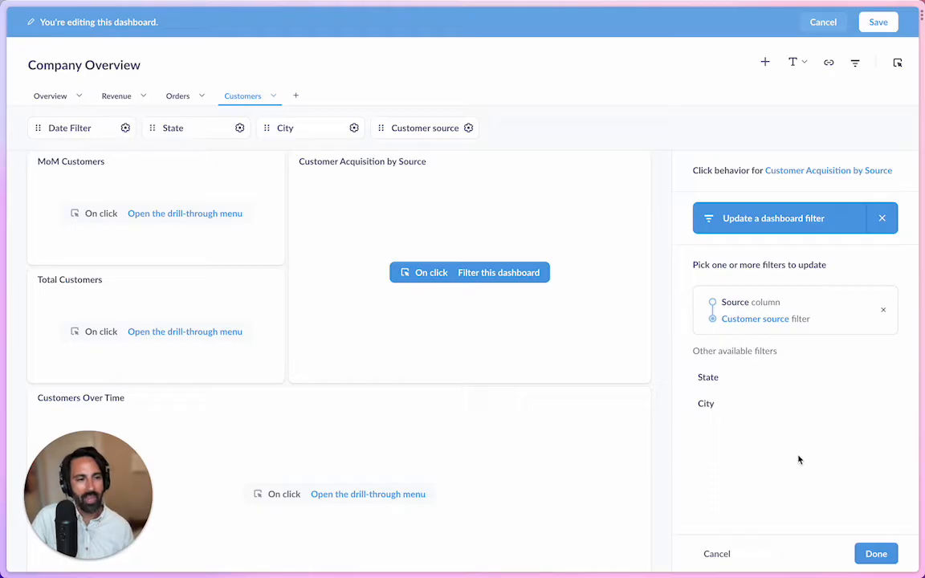
left_click(876, 553)
left_click(882, 30)
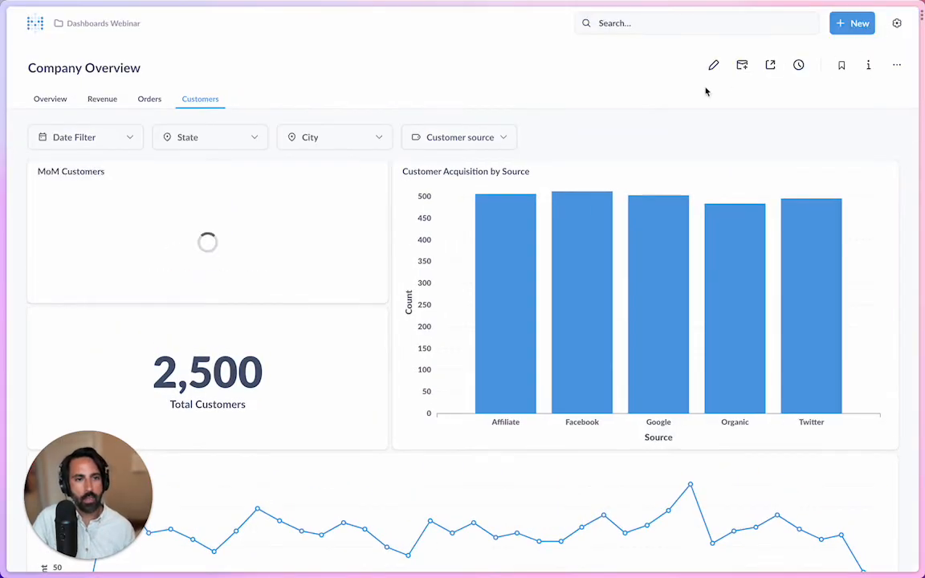
Test the cross-filter with the chart's Facebook bar, look over the filtered Customers cards, and clear the Customer source filter.
left_click(574, 266)
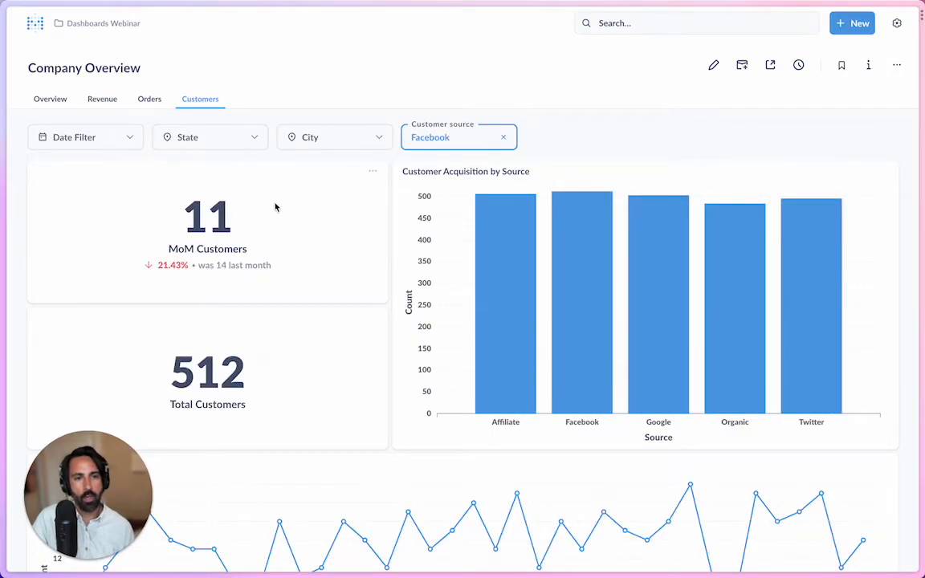
scroll(373, 374, "down", 3)
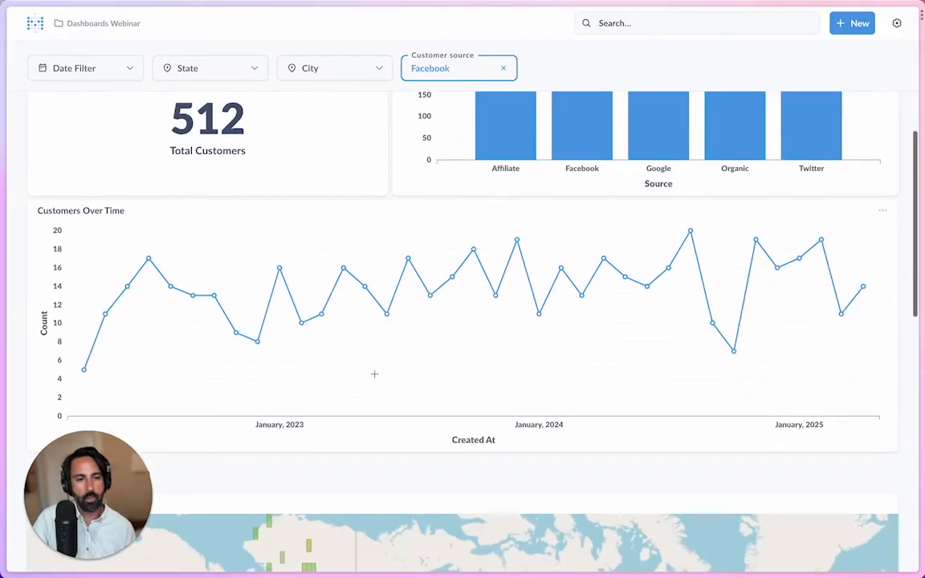
scroll(374, 386, "up", 3)
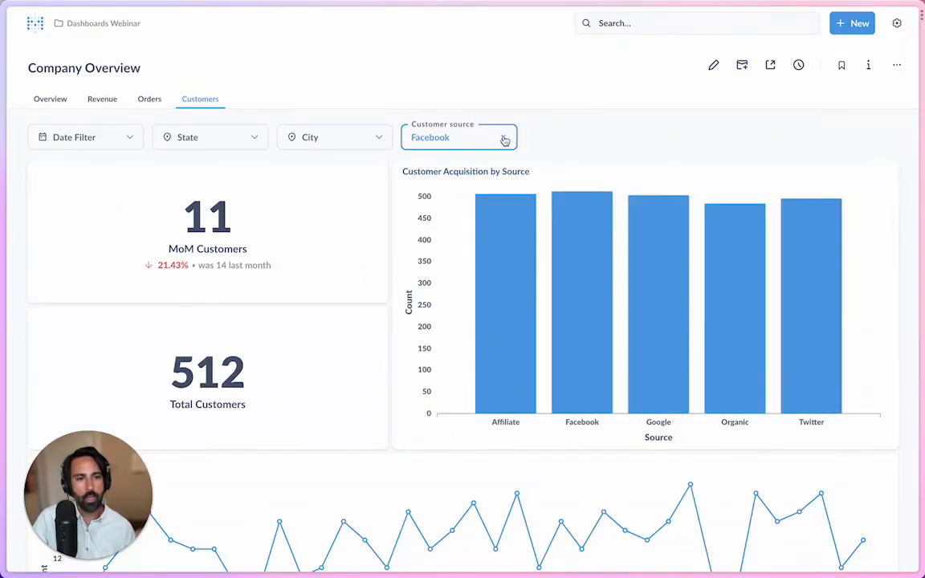
left_click(503, 137)
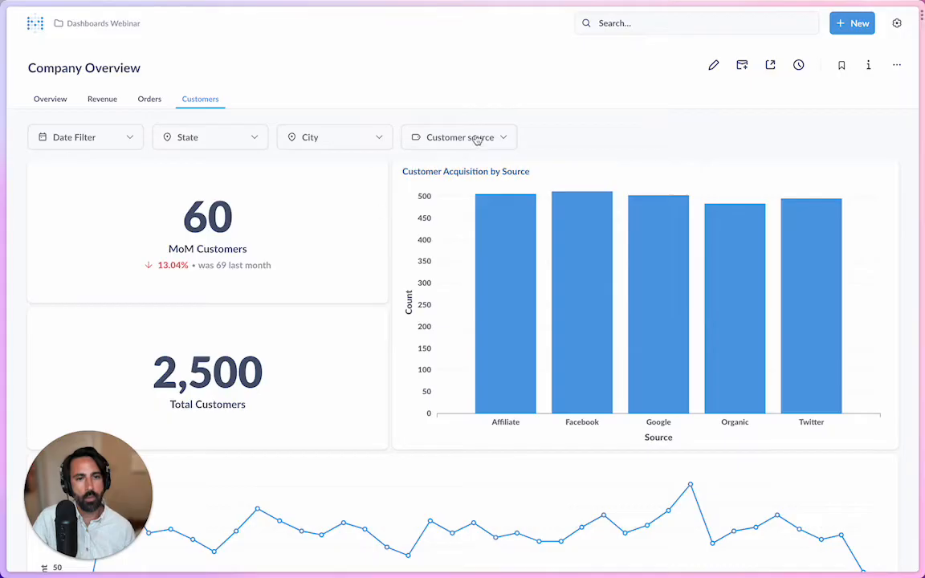
Test the cross-filter with the Affiliate, Facebook, Google and Organic bars of the chart, leaving the Customer source filter empty.
left_click(521, 310)
left_click(522, 307)
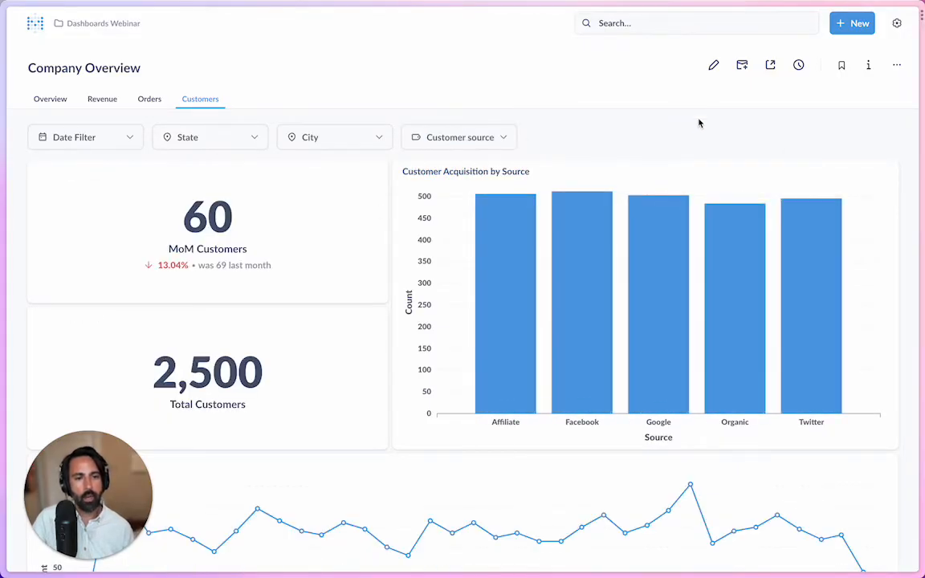
left_click(586, 294)
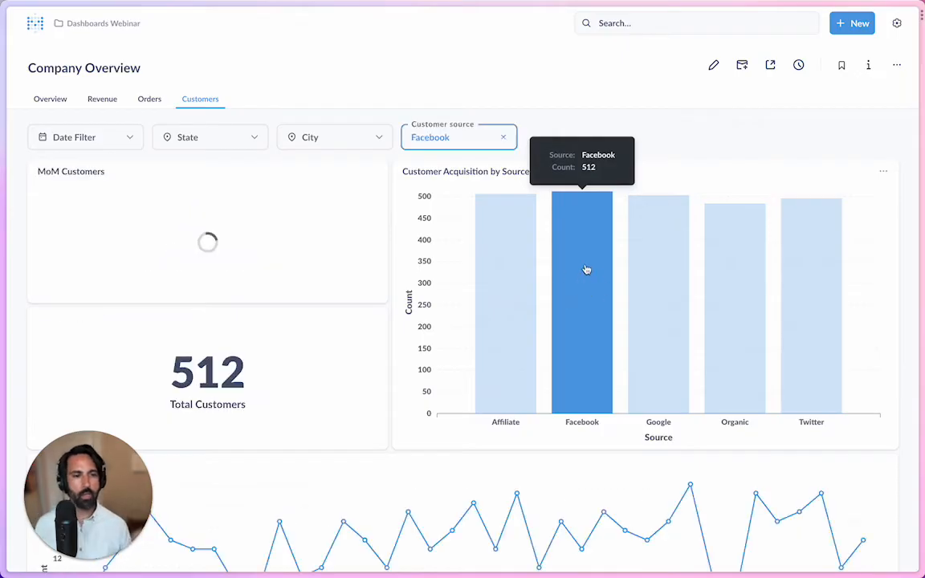
left_click(587, 269)
left_click(662, 278)
left_click(662, 281)
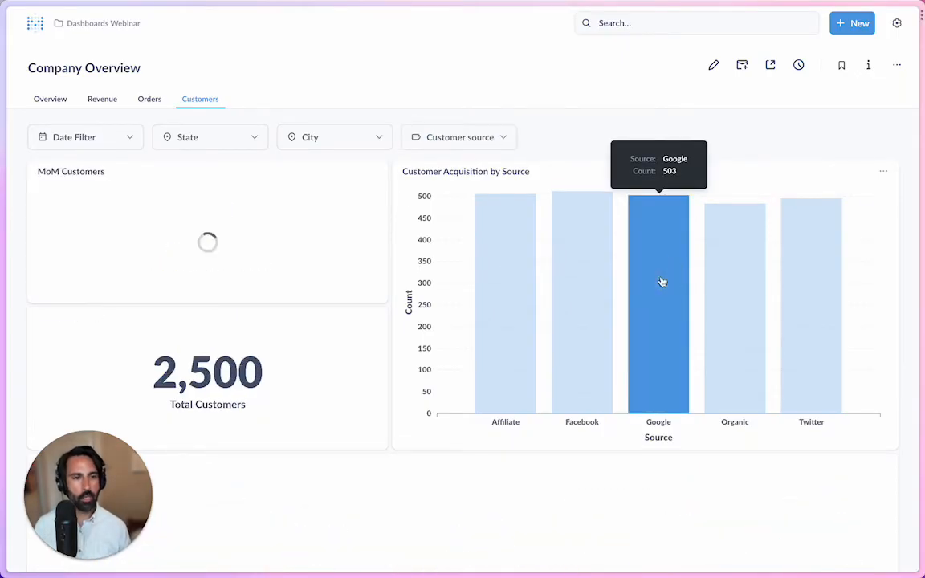
left_click(758, 281)
left_click(683, 273)
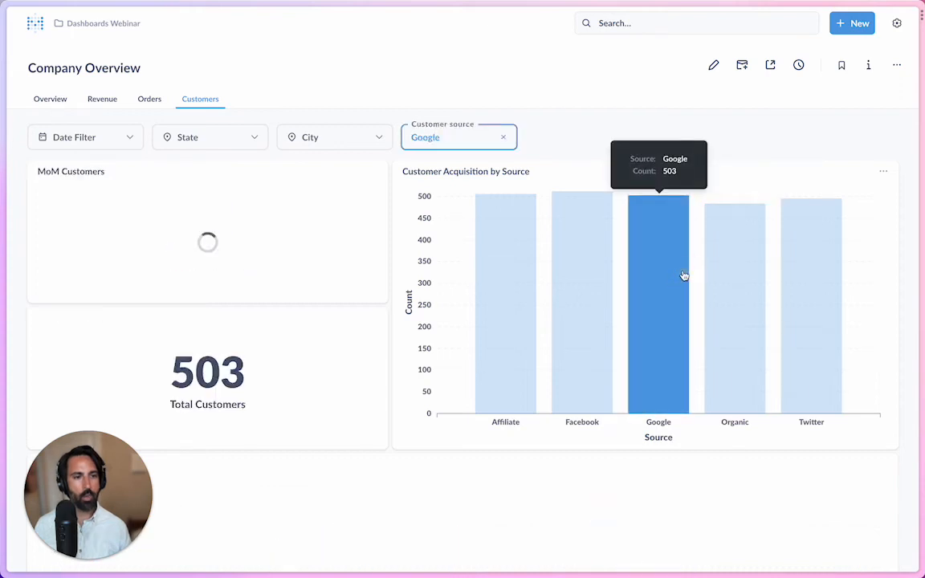
left_click(596, 295)
left_click(497, 308)
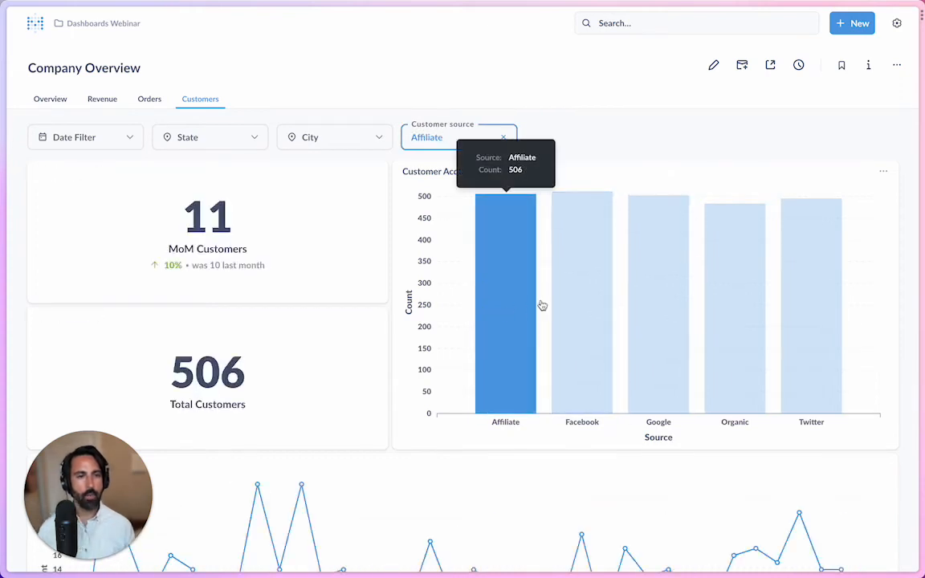
left_click(572, 297)
left_click(581, 292)
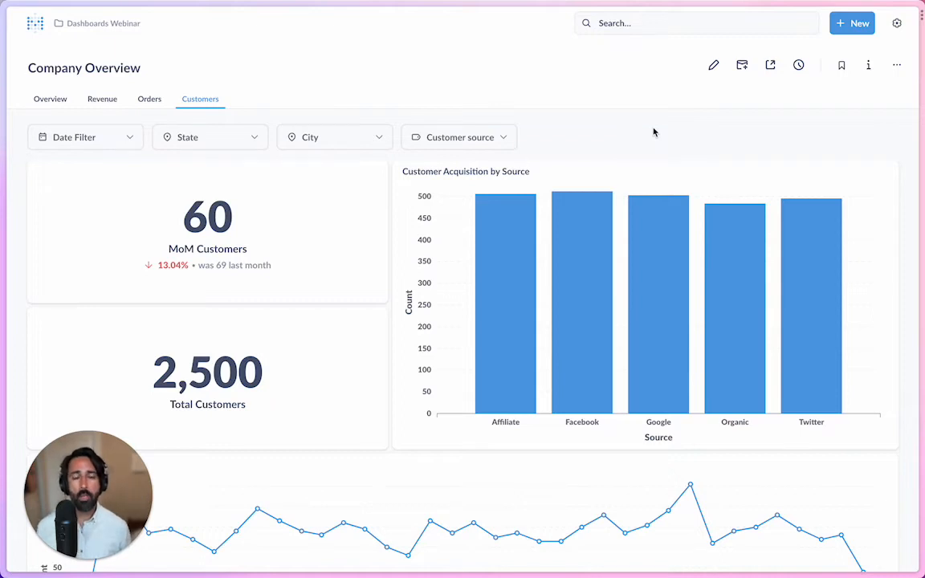
Test the Date Filter with a preset range and Customer source with Affiliate and Facebook, clearing each filter after its test.
left_click(104, 139)
left_click(64, 175)
left_click(130, 138)
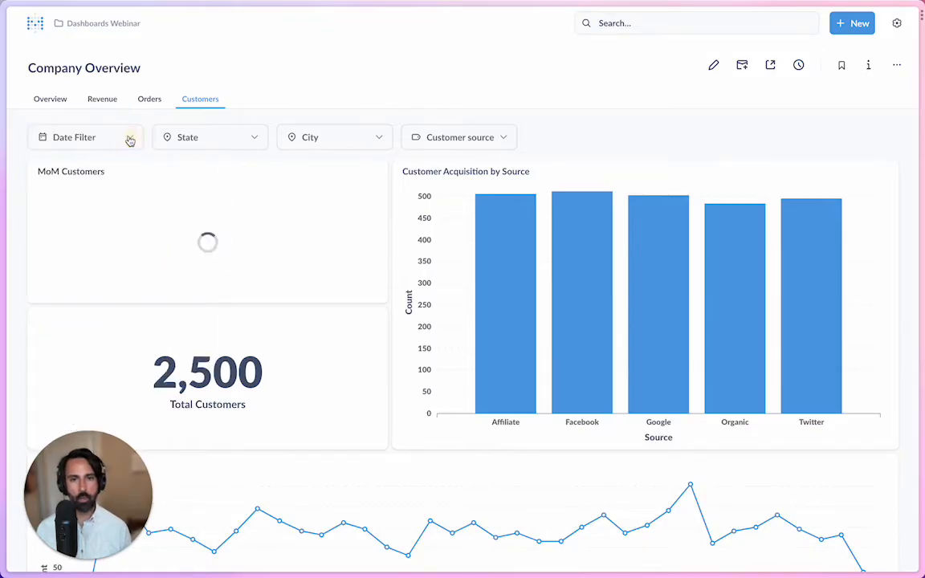
left_click(468, 138)
left_click(445, 198)
left_click(446, 221)
left_click(580, 334)
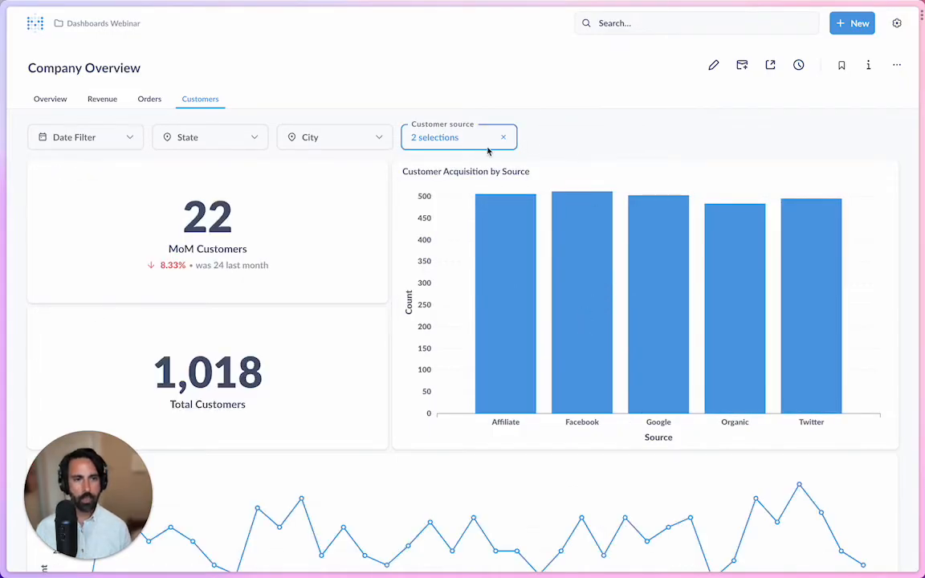
left_click(504, 137)
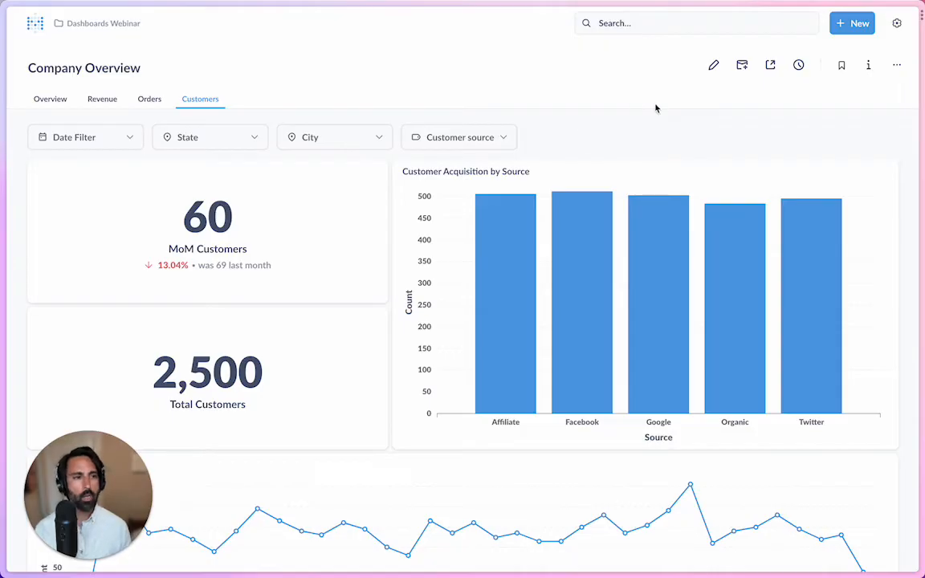
Turn off automatic application of filters in the dashboard's info settings and close them.
left_click(867, 71)
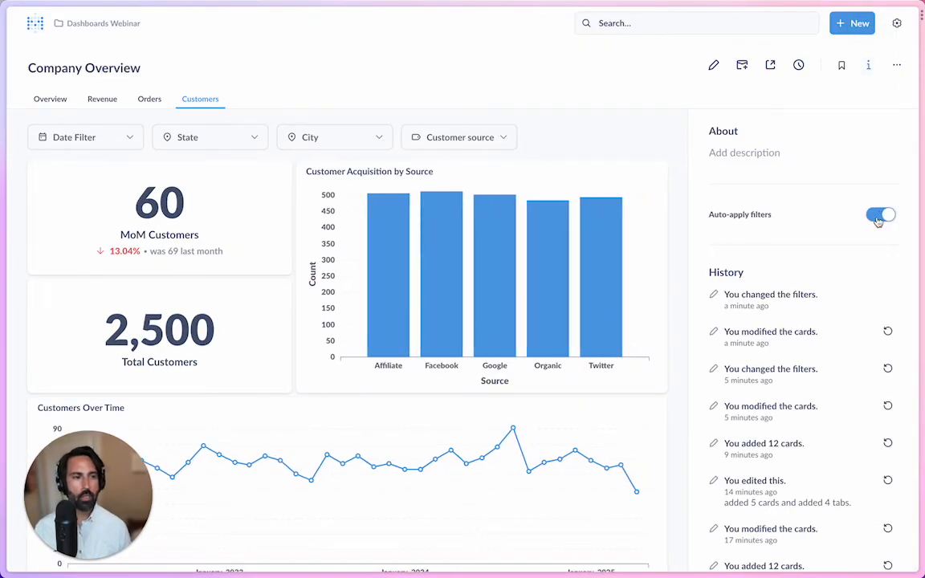
left_click(880, 217)
left_click(868, 68)
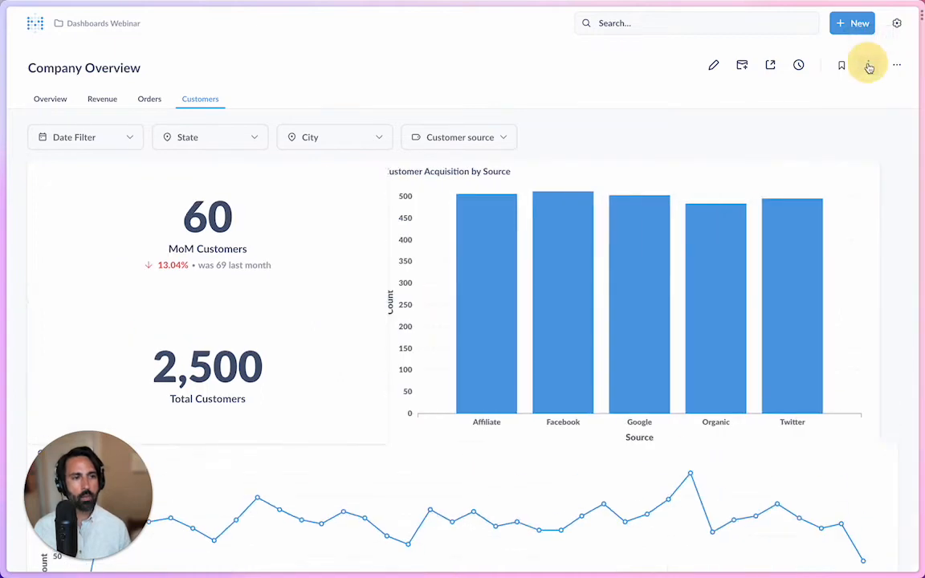
Set the Customer source filter to Facebook and Google and the City filter to Mount Pleasant.
left_click(459, 136)
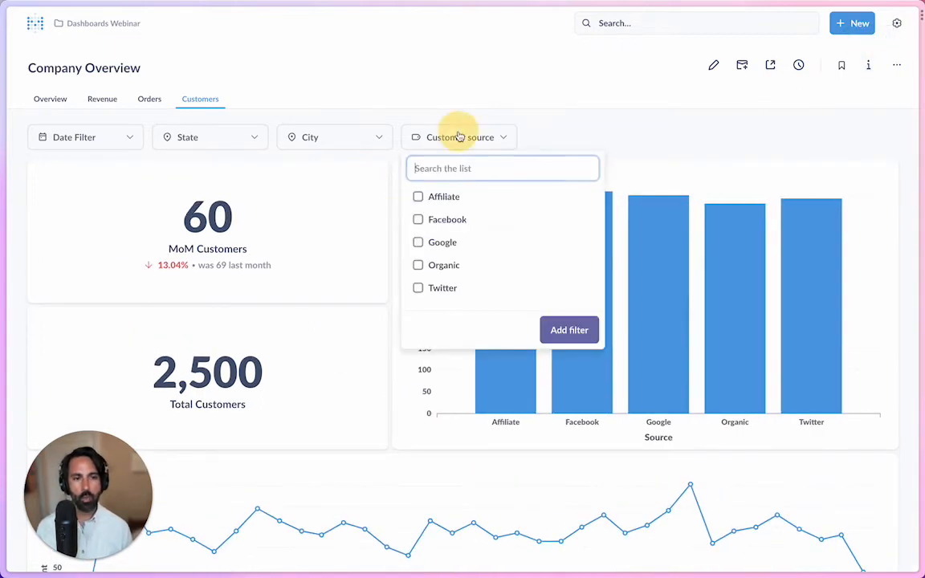
left_click(439, 222)
left_click(444, 241)
left_click(566, 330)
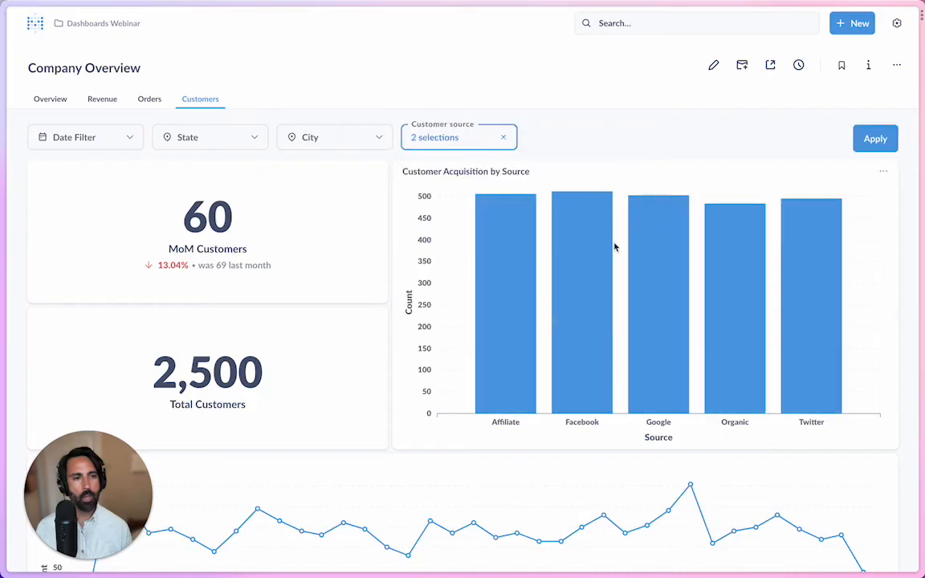
left_click(310, 137)
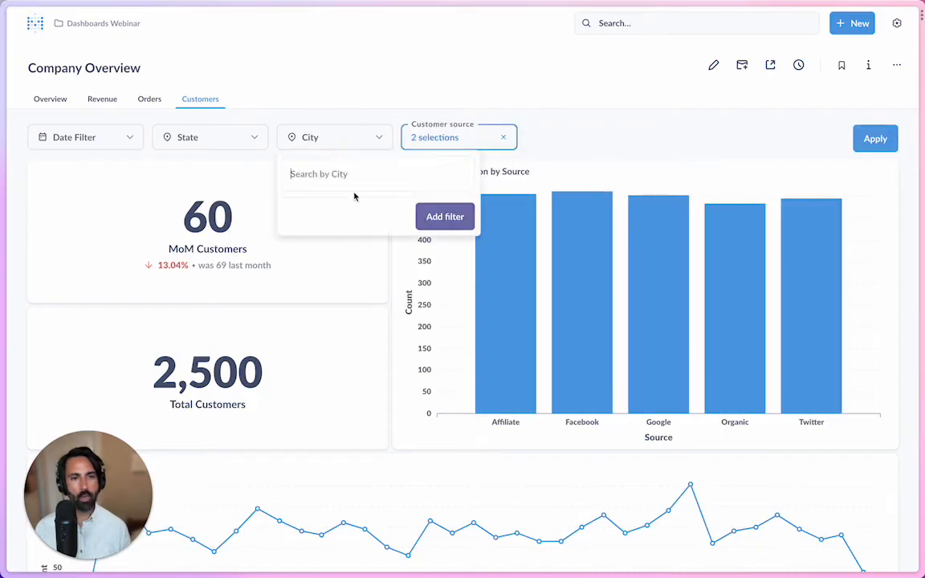
type("san")
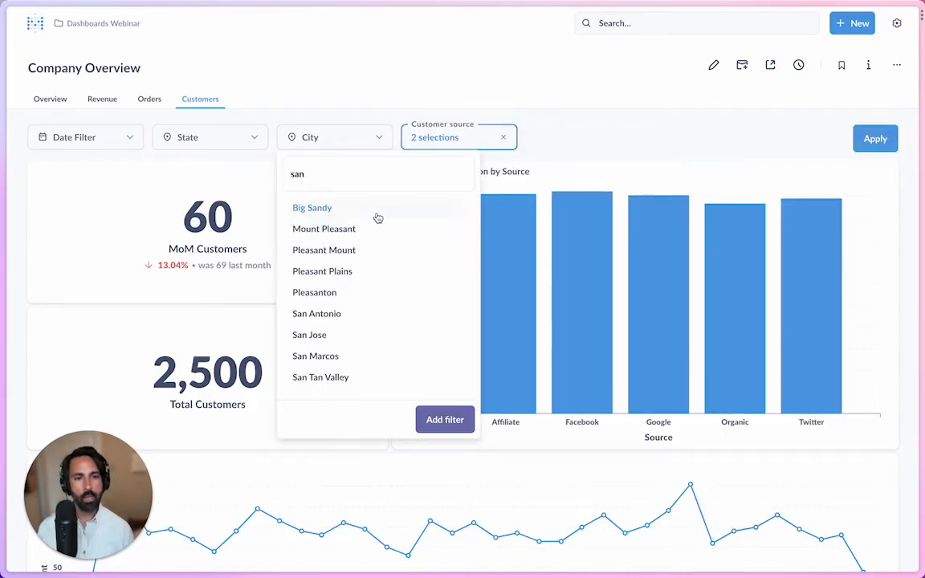
left_click(365, 239)
left_click(441, 421)
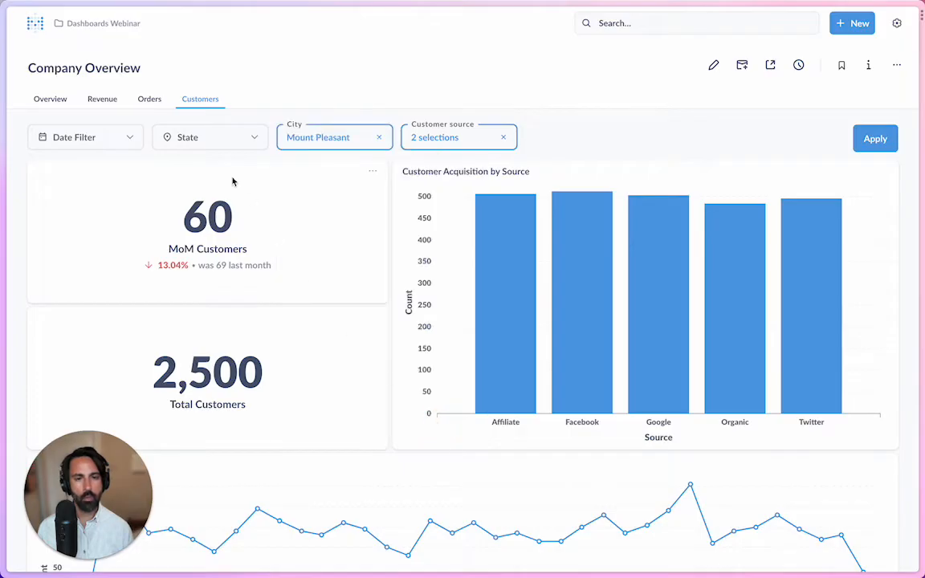
Choose three states in the State filter, apply all the pending filters and look over the filtered Customers cards.
left_click(219, 151)
left_click(169, 265)
left_click(169, 287)
left_click(168, 310)
left_click(306, 397)
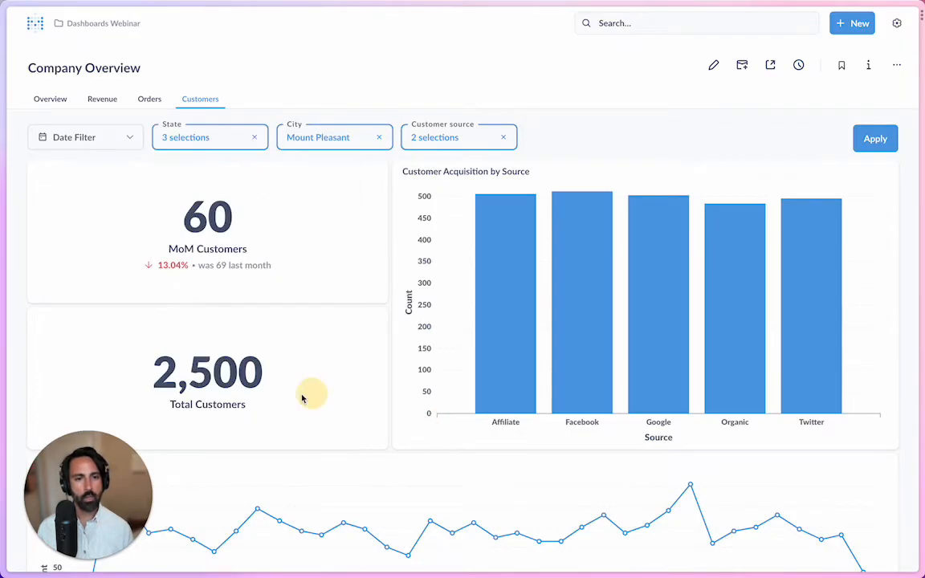
left_click(876, 140)
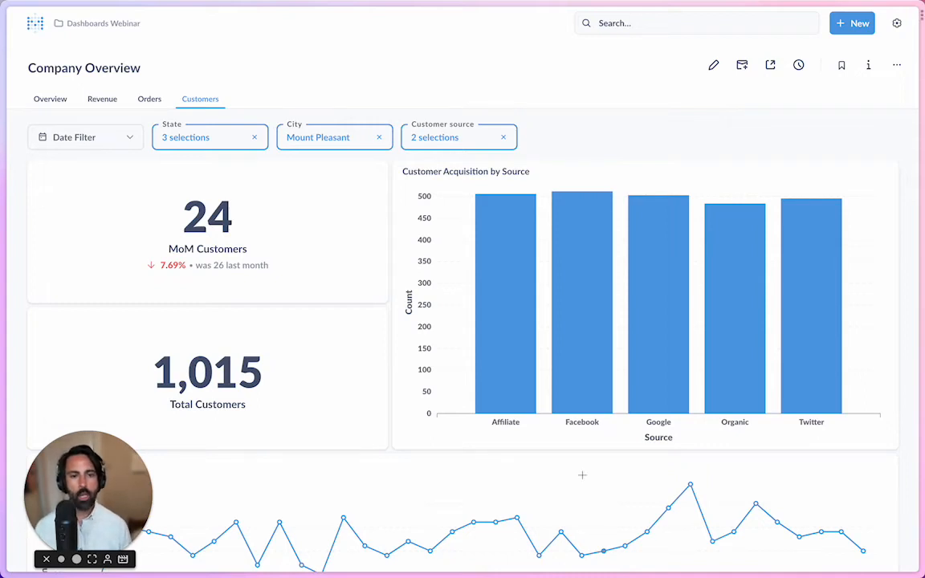
left_click(641, 152)
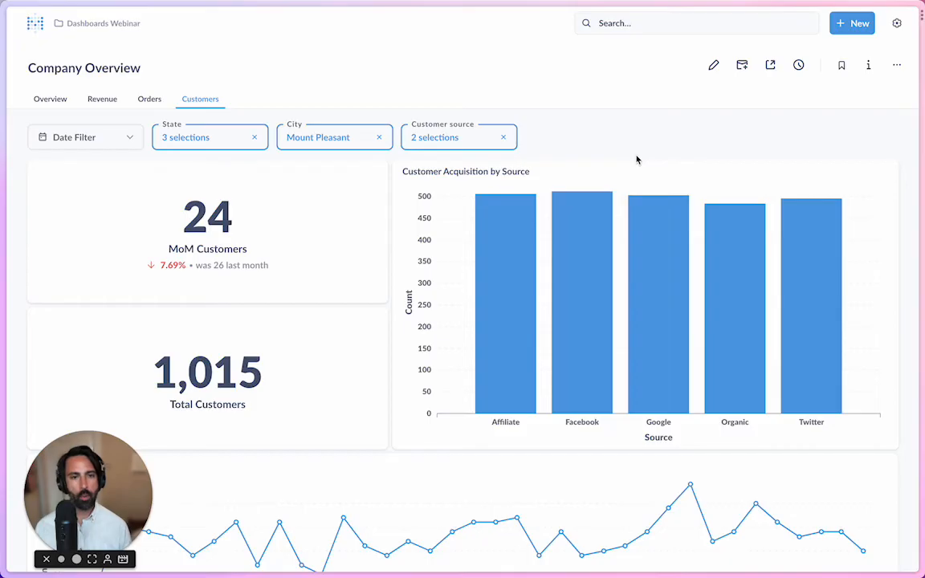
scroll(637, 159, "down", 15)
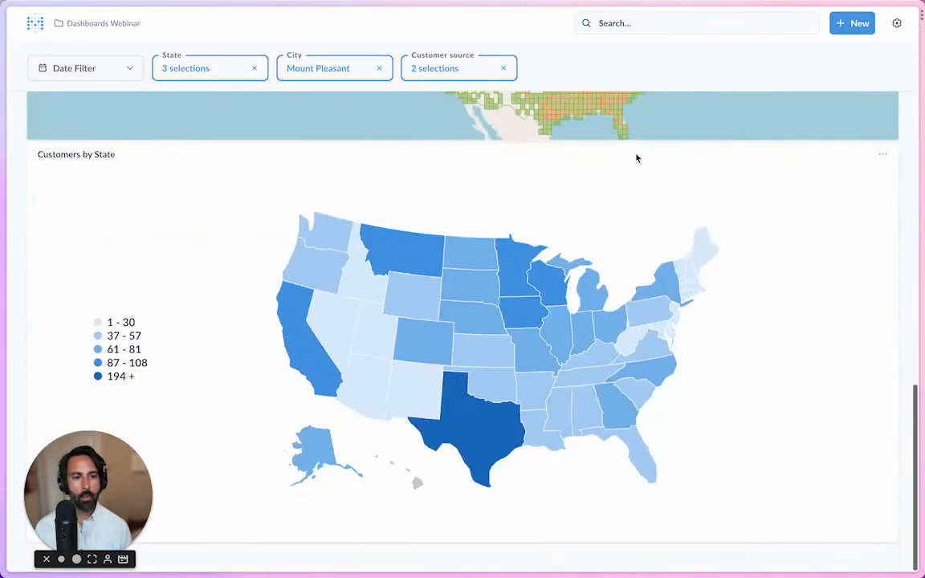
scroll(643, 264, "up", 15)
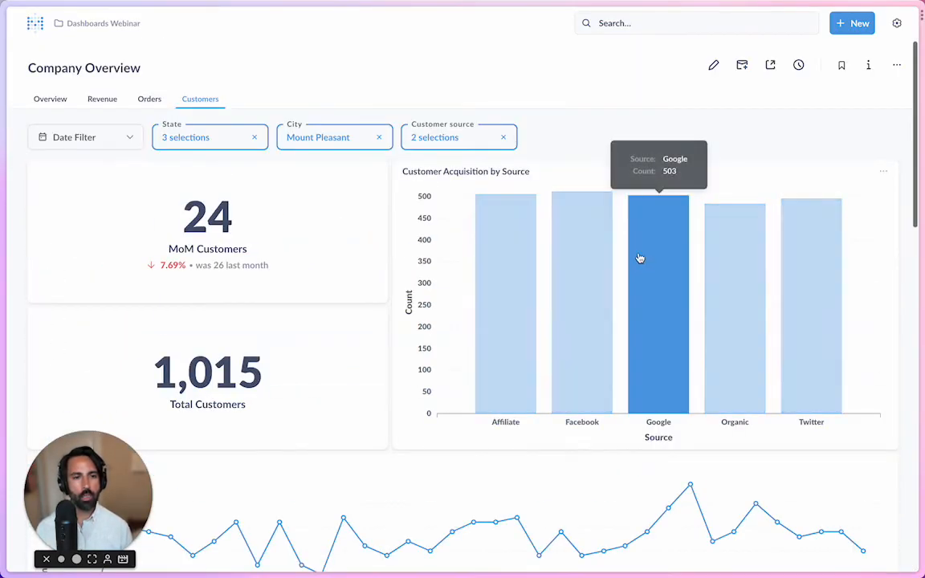
Add the People Model table below the Customers by State map, enlarge it to the full grid width and save the dashboard.
left_click(712, 69)
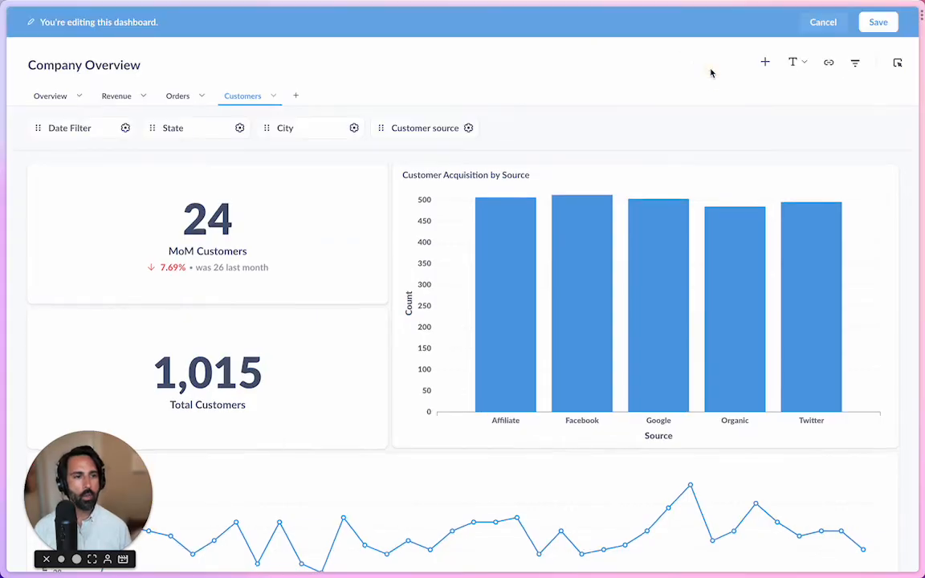
left_click(764, 62)
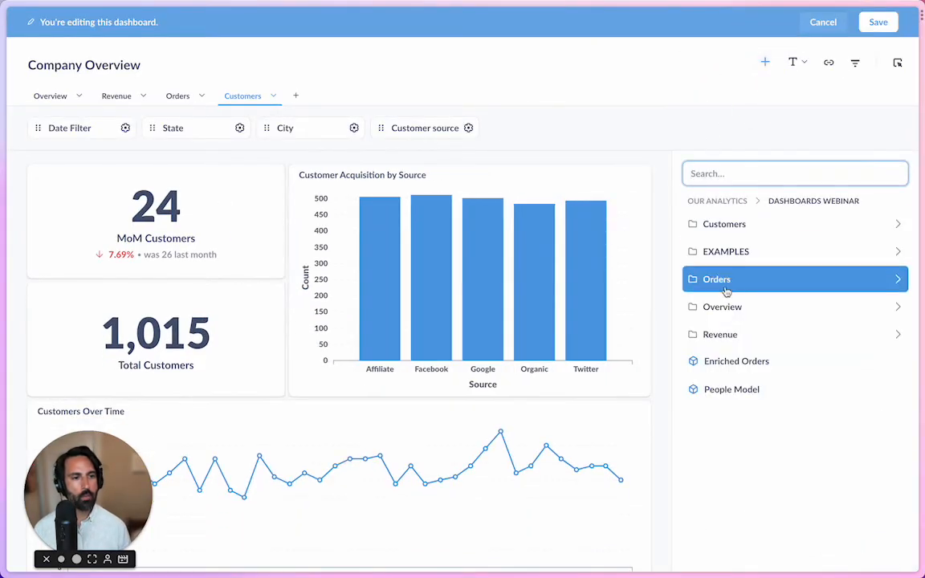
left_click(771, 224)
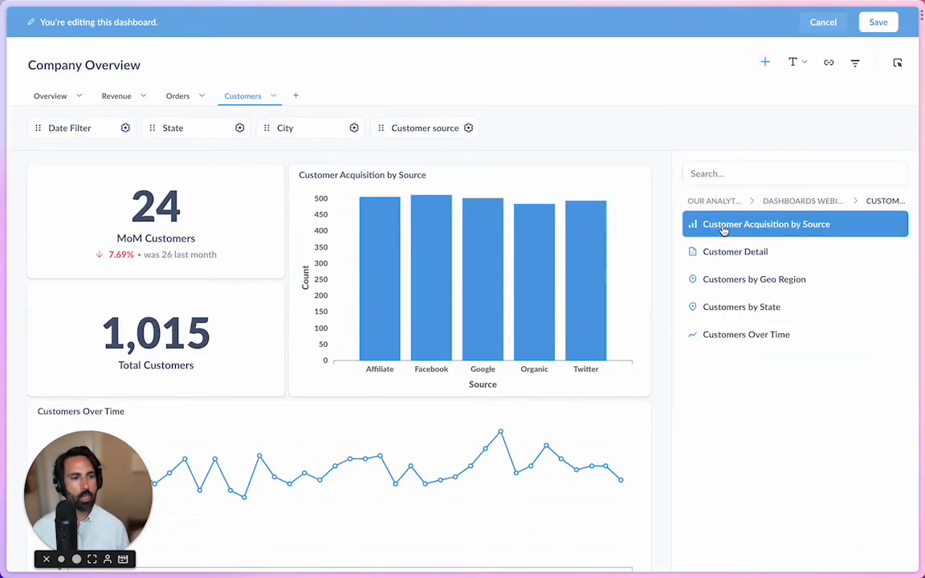
left_click(771, 201)
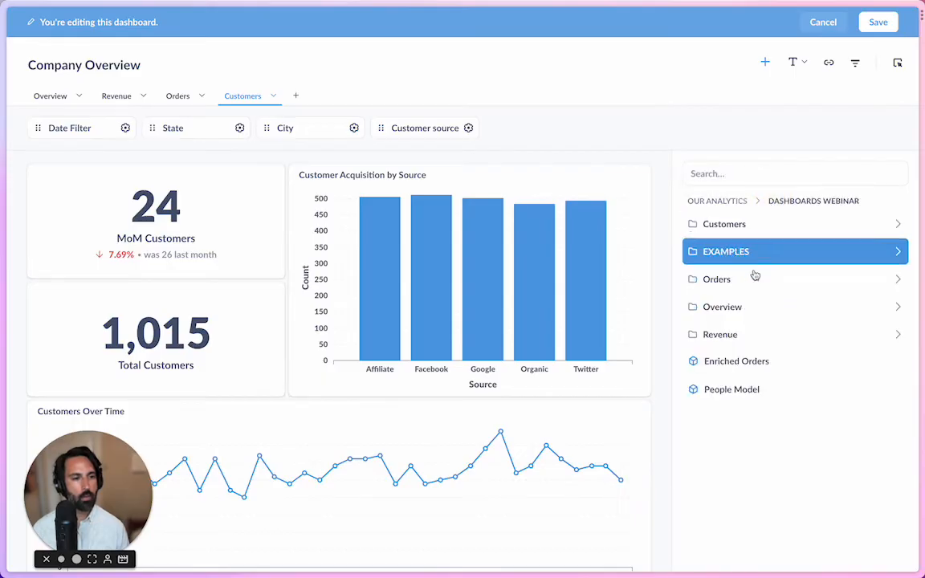
left_click(752, 388)
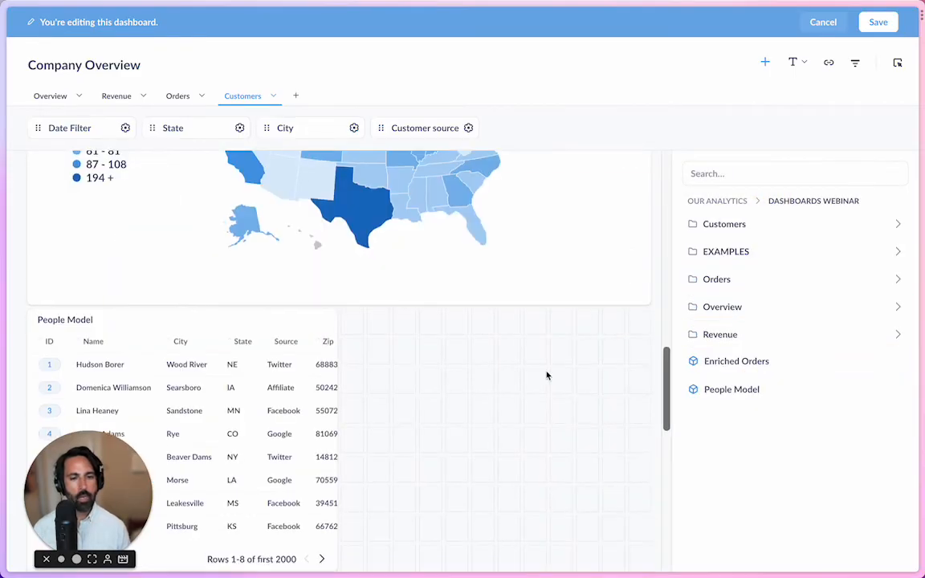
scroll(547, 376, "down", 3)
left_click_drag(332, 305, 652, 517)
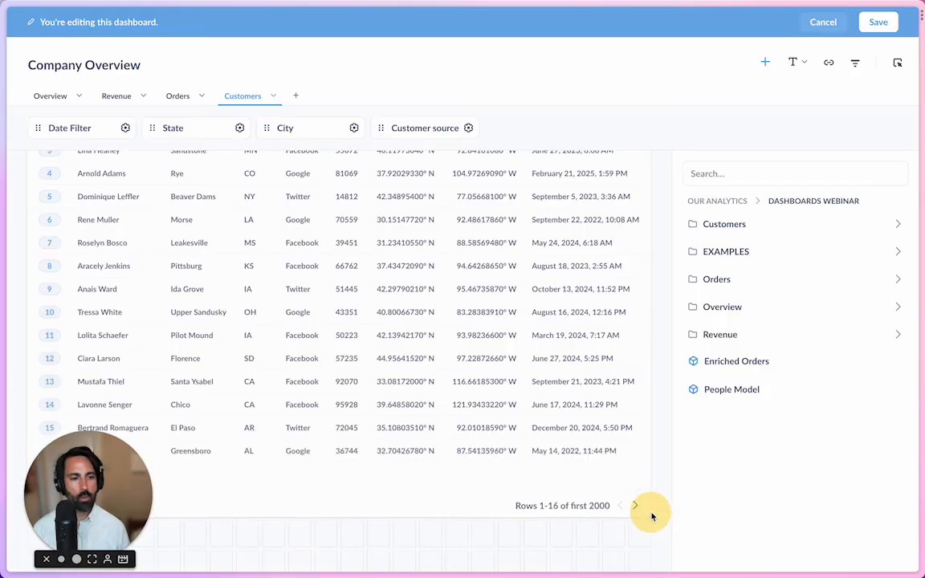
scroll(636, 481, "up", 2)
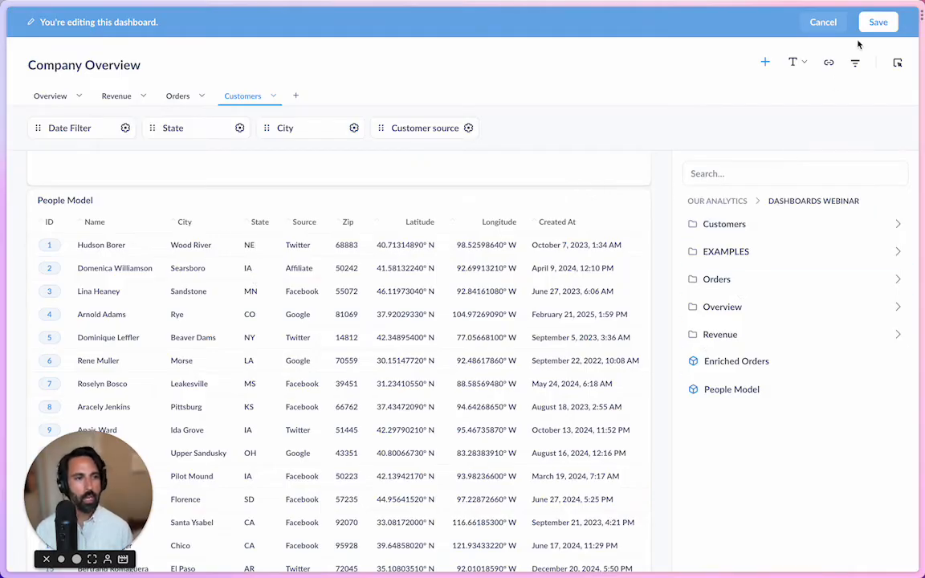
left_click(878, 21)
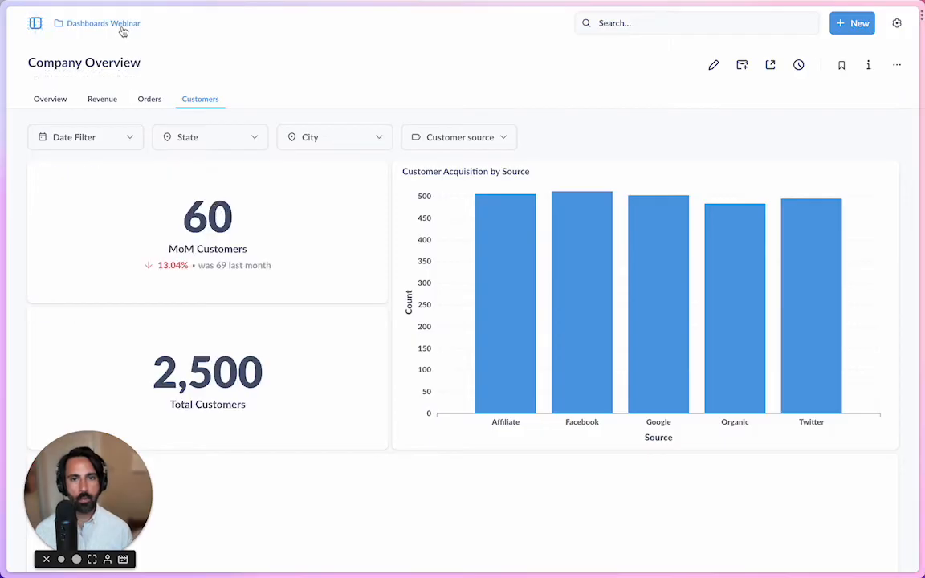
Open the Dashboards Webinar collection and pin the Company Overview dashboard in it.
left_click(128, 22)
left_click(571, 118)
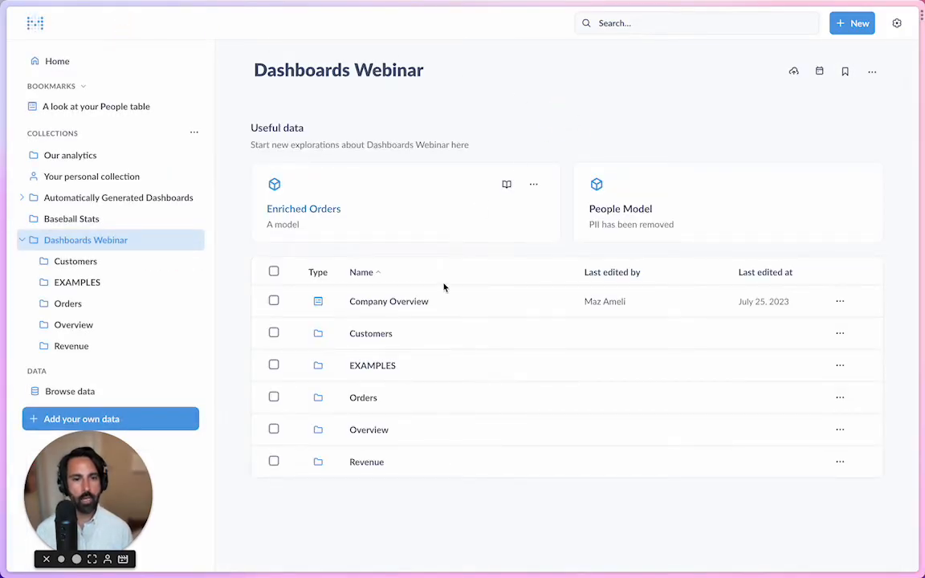
left_click_drag(421, 306, 333, 152)
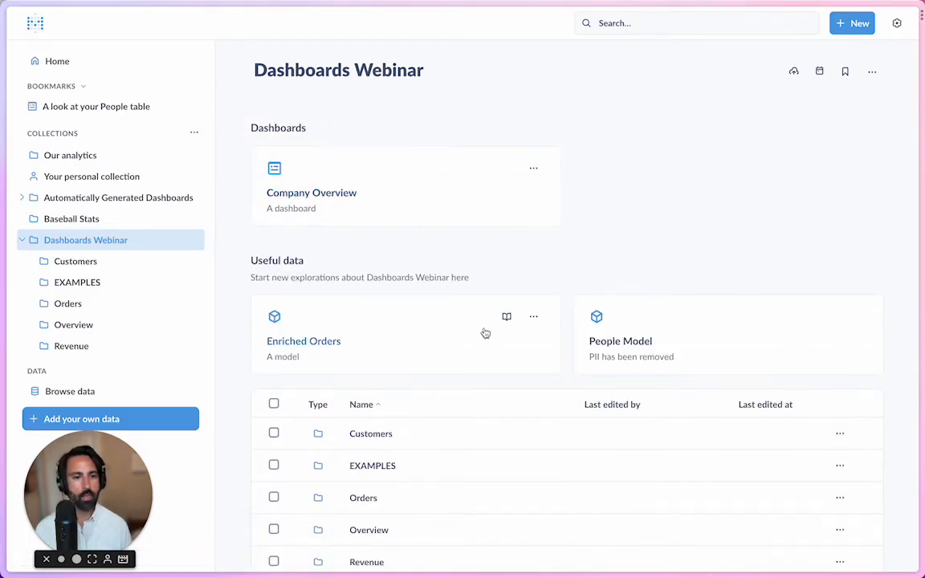
scroll(611, 265, "down", 1)
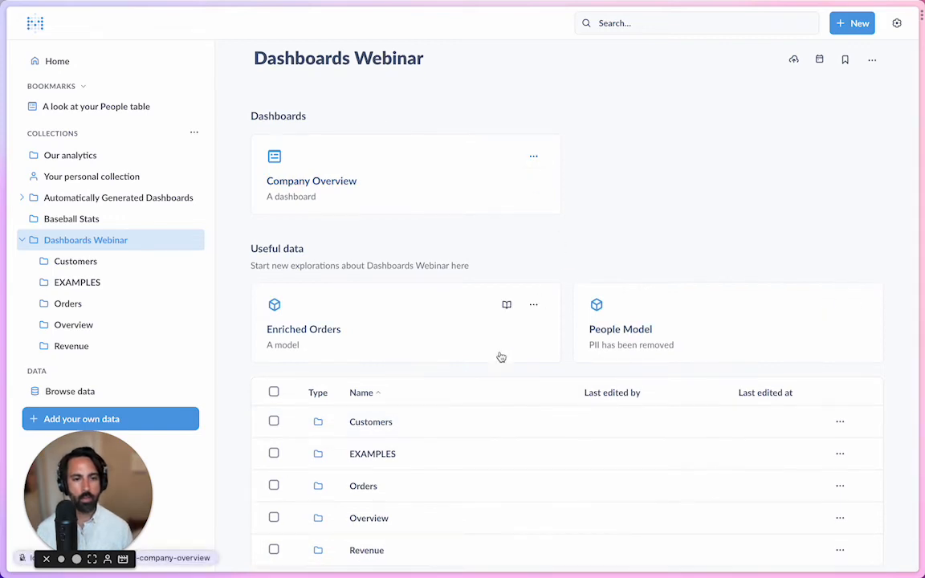
scroll(482, 378, "down", 2)
scroll(642, 338, "down", 1)
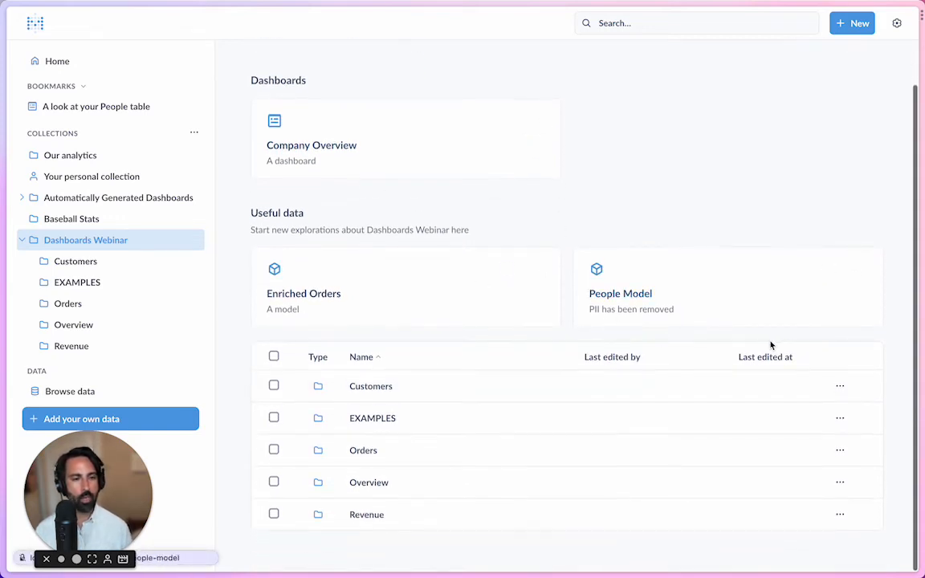
left_click(840, 388)
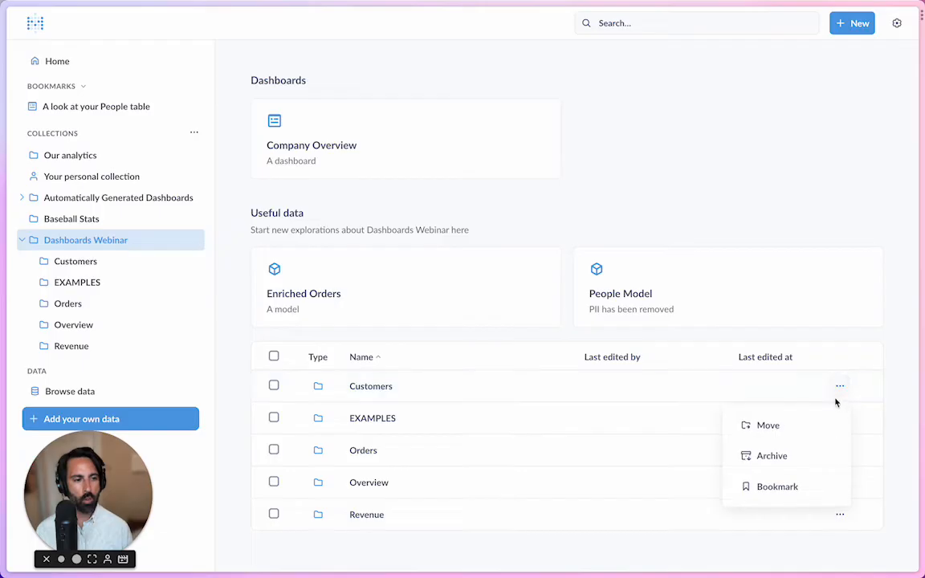
left_click(702, 200)
Unpin the Company Overview dashboard and pin it to the collection again.
left_click_drag(378, 156, 423, 366)
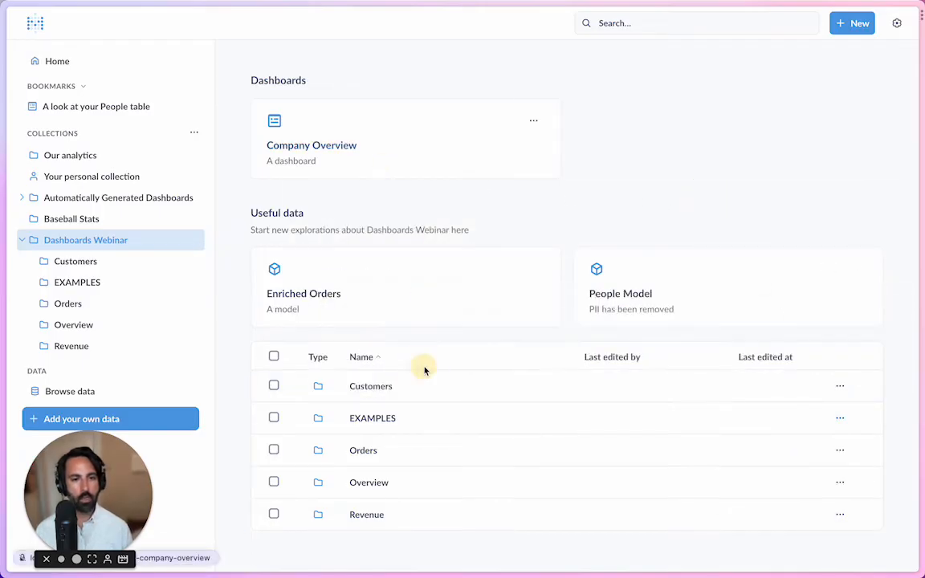
left_click(843, 305)
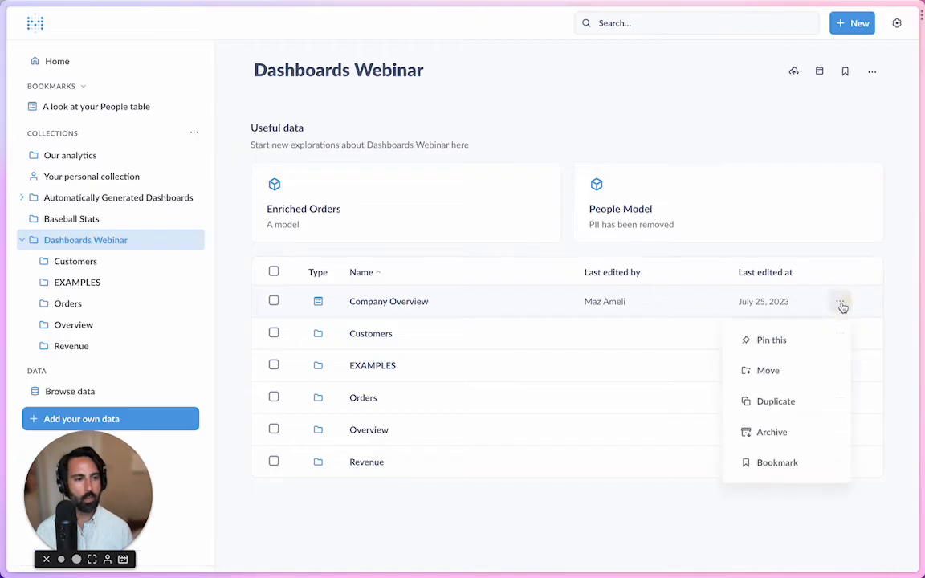
left_click(775, 347)
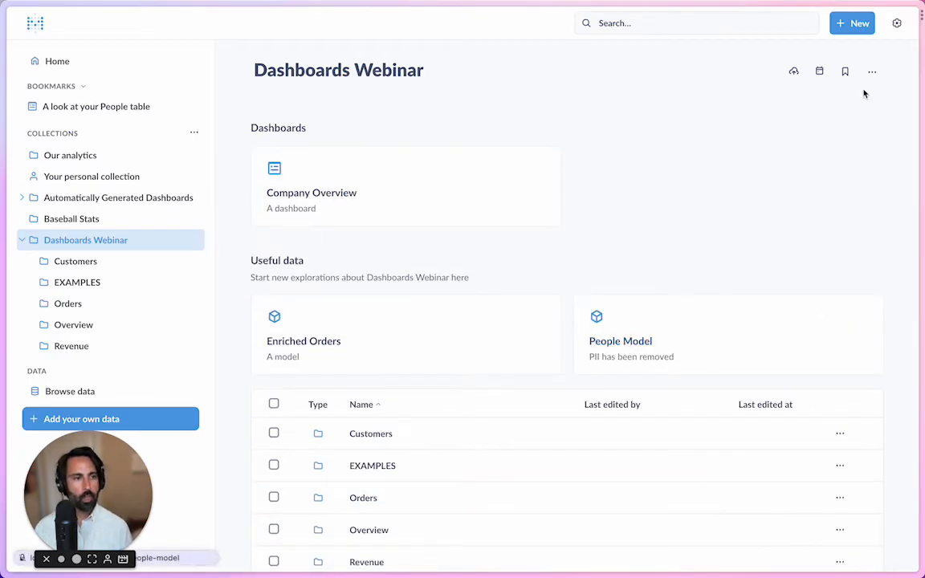
Create a new dashboard named Customer Details in the Dashboards Webinar collection.
left_click(850, 24)
left_click(824, 127)
type("C")
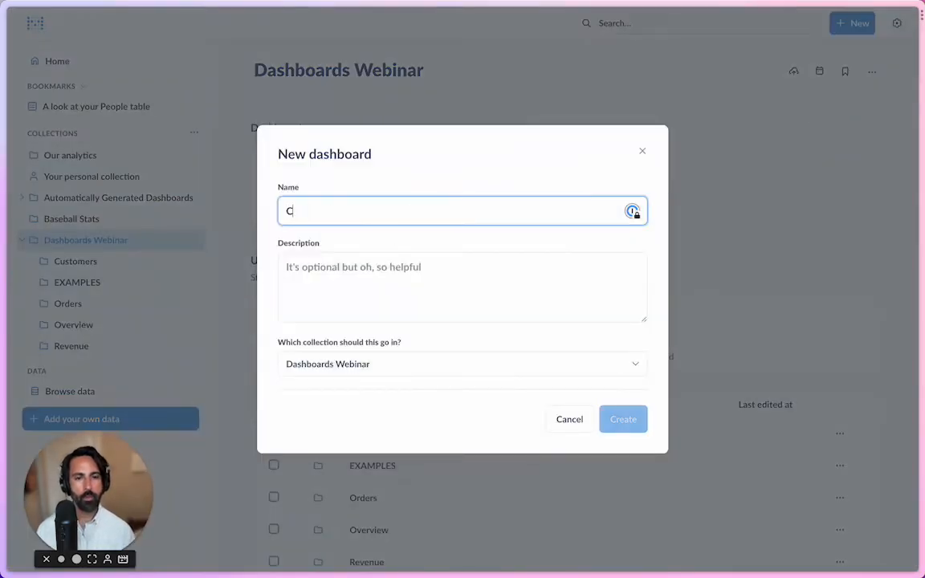
type("ustomer Details")
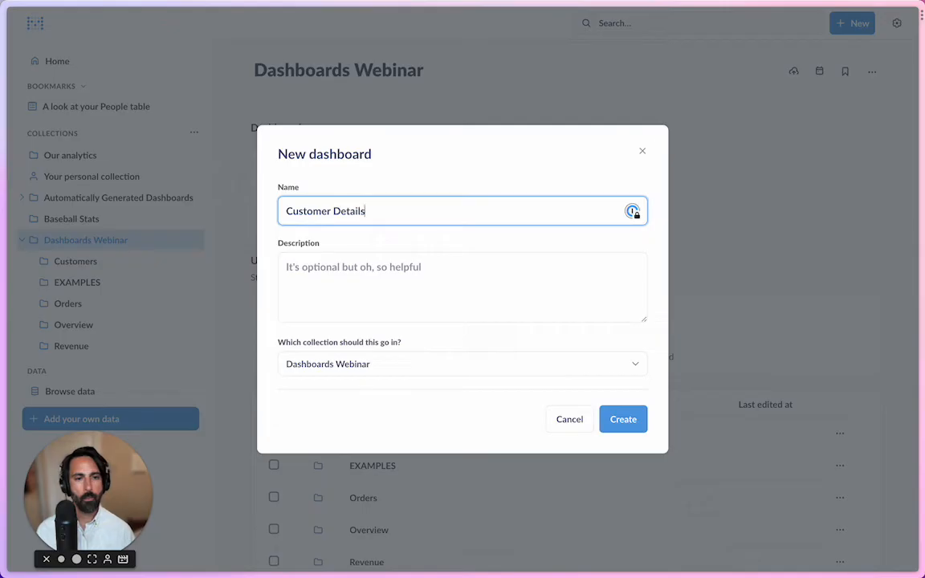
left_click(625, 421)
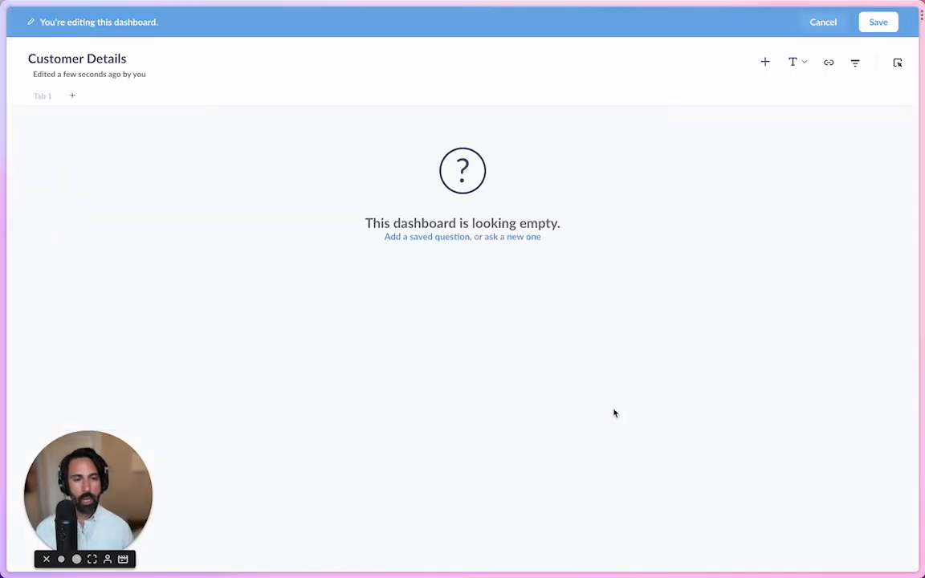
Add the Customer Detail question from the Customers collection and enlarge its card to the full grid width.
left_click(444, 238)
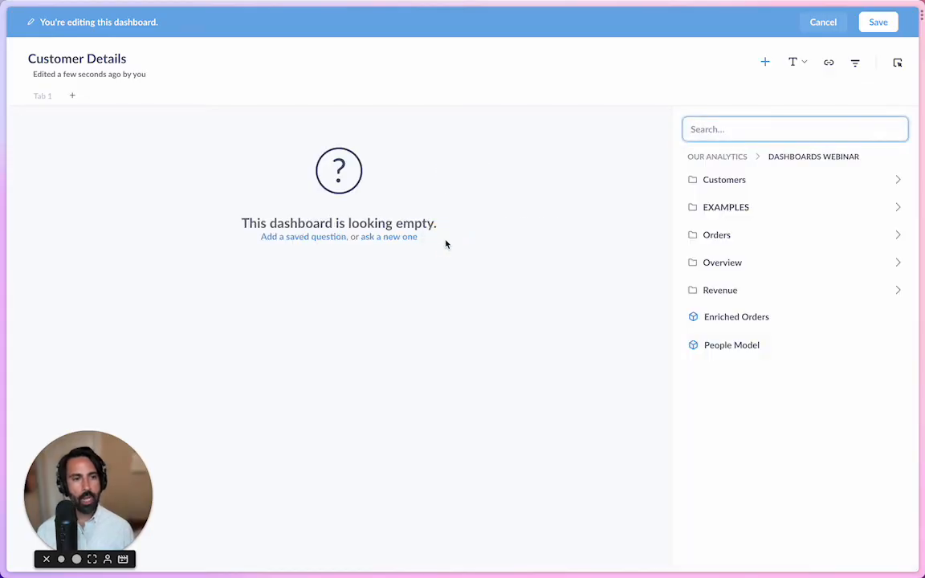
left_click(735, 191)
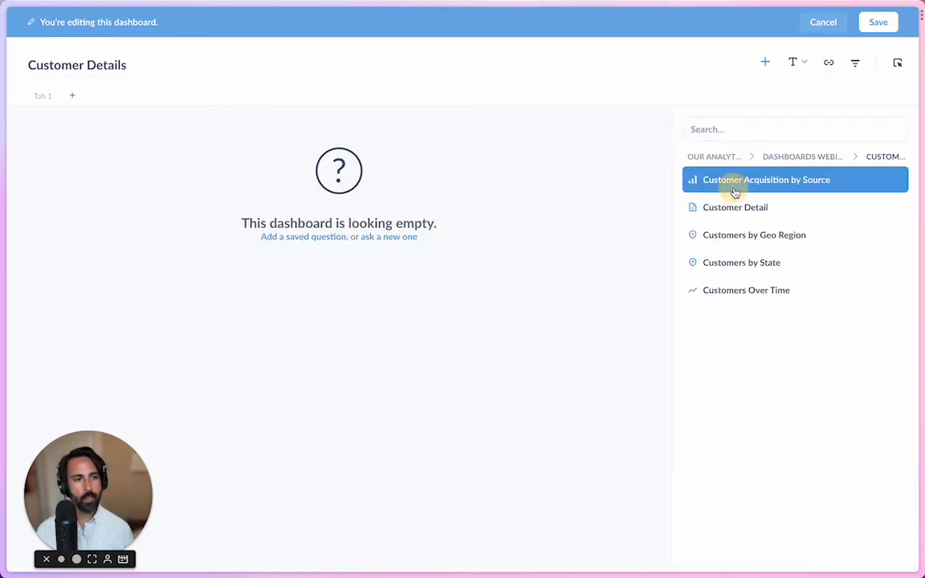
left_click(769, 212)
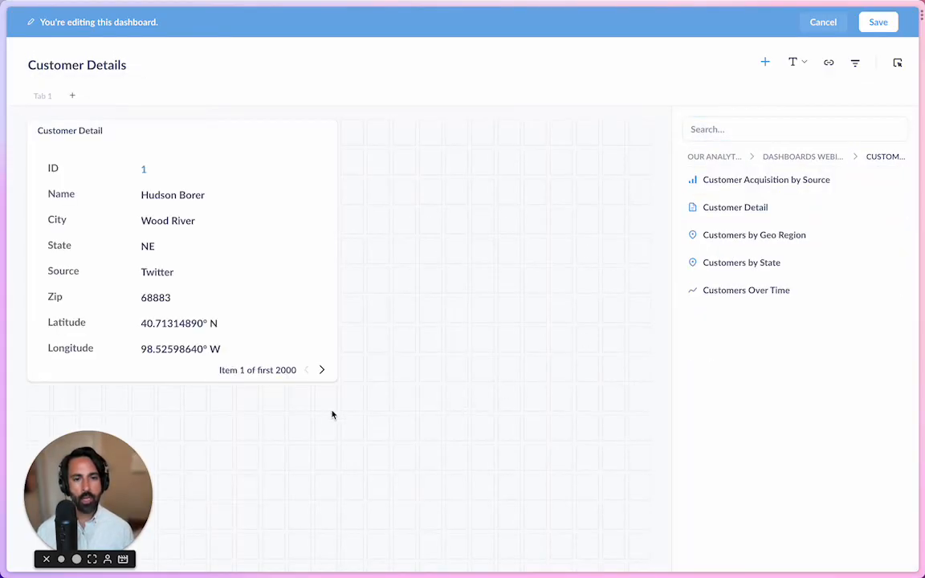
left_click_drag(330, 382, 648, 466)
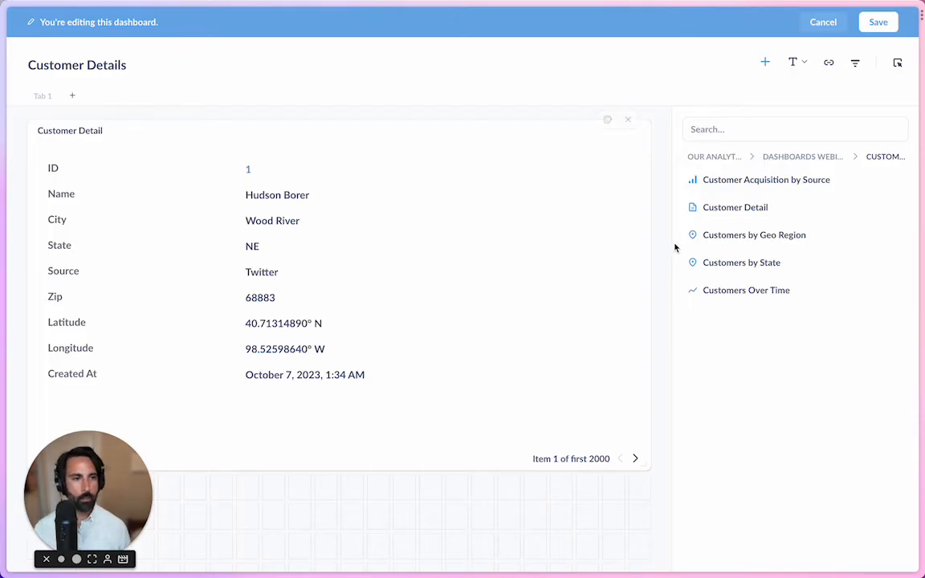
Add a text card above the Customer Detail card containing the variable {{name}}.
left_click(794, 70)
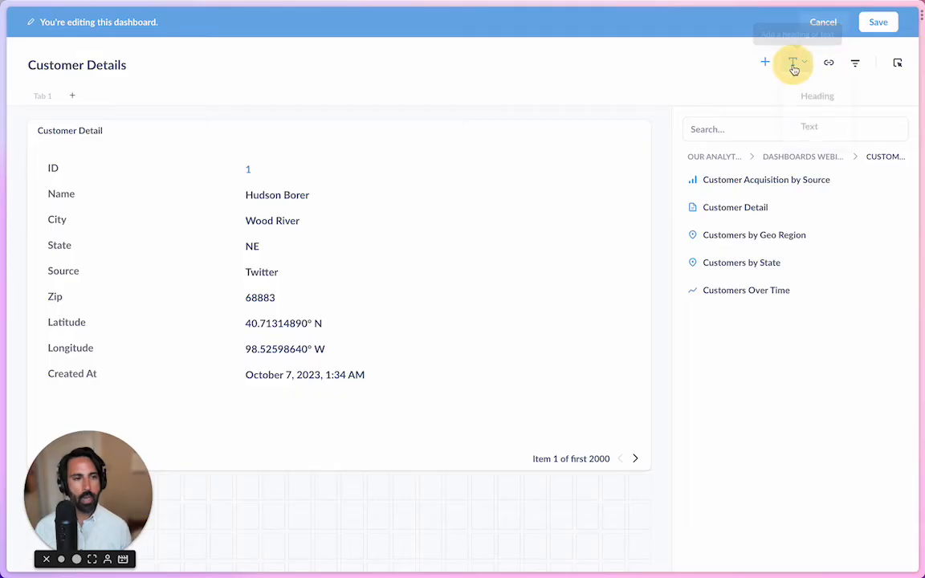
left_click(822, 131)
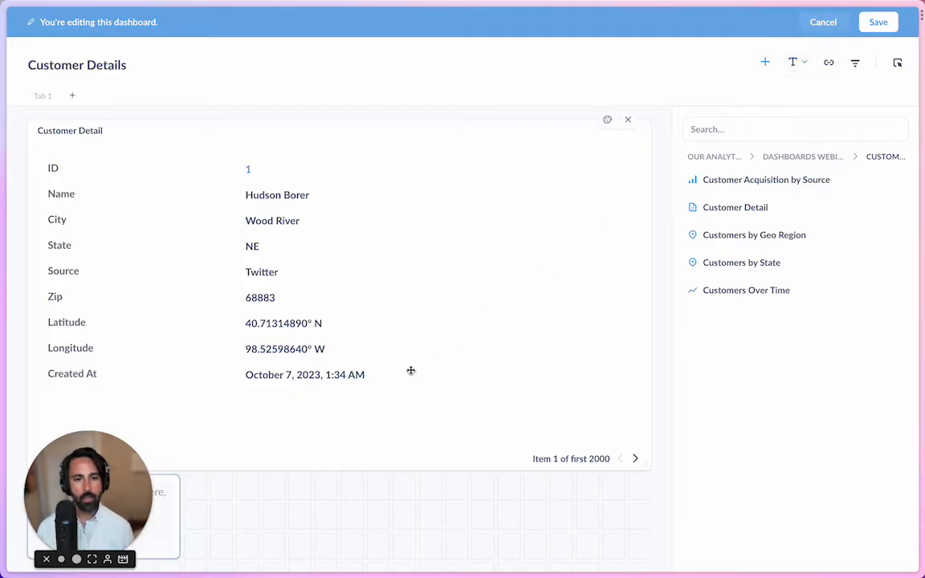
left_click_drag(172, 477, 214, 121)
type("<c")
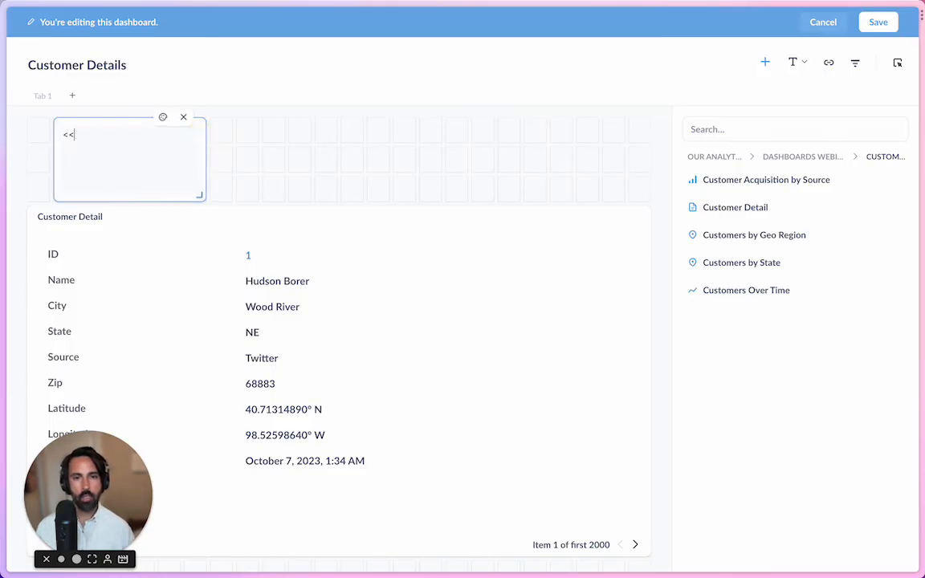
key("BackSpace")
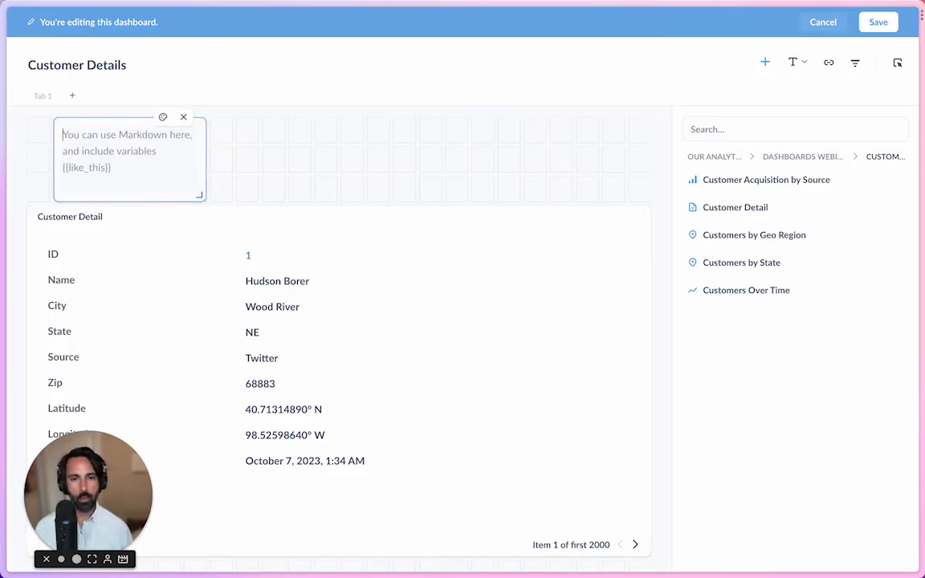
type("{{name")
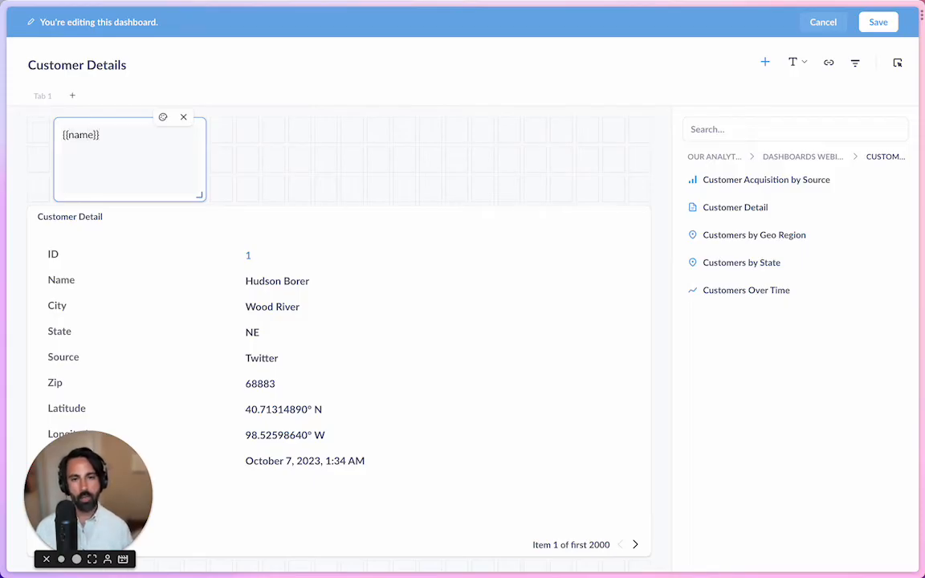
Turn off the background of the {{name}} text card.
left_click(163, 117)
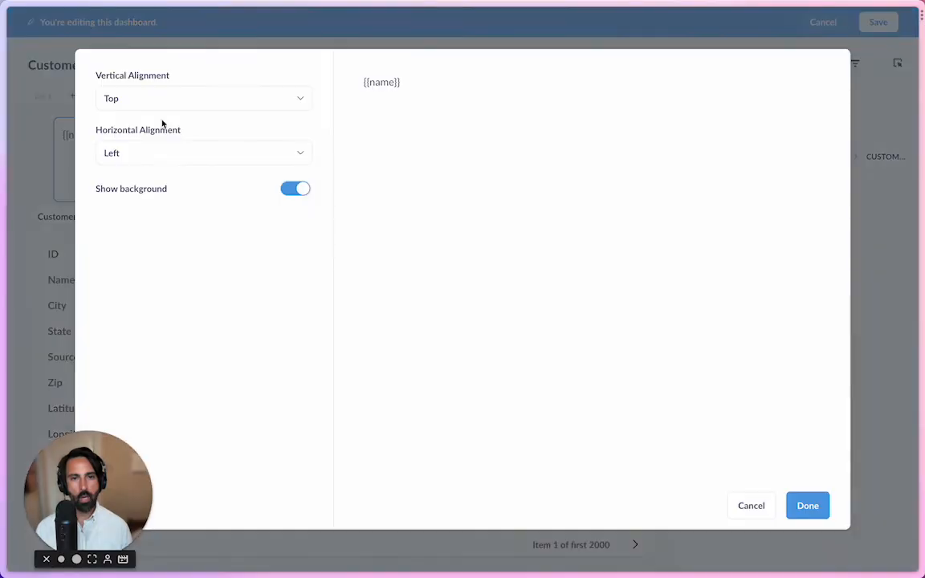
left_click(297, 191)
left_click(808, 505)
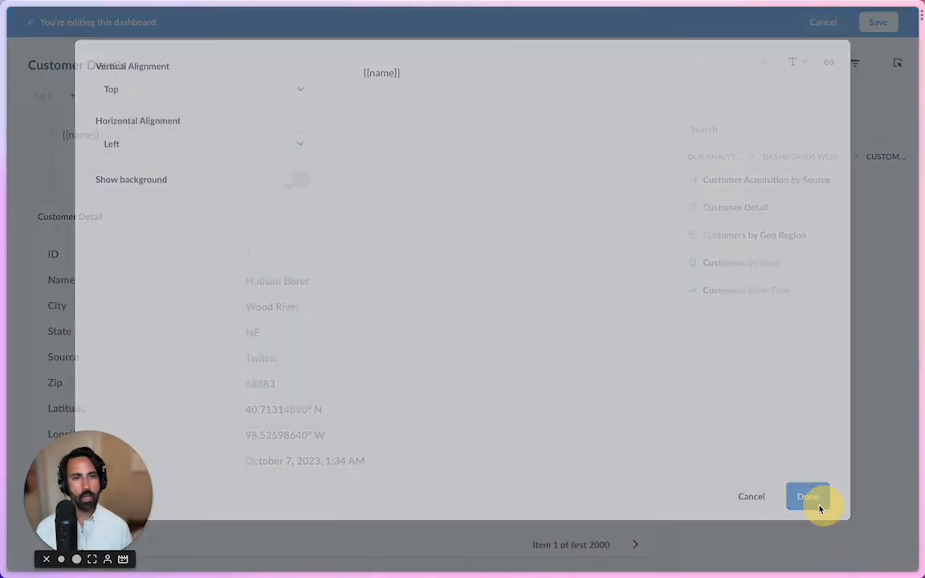
Stretch the text card across the full grid width and change its text to the heading "# All about {{name}}".
left_click_drag(133, 123, 108, 118)
left_click_drag(177, 193, 412, 198)
left_click(89, 136)
left_click(37, 135)
type("#")
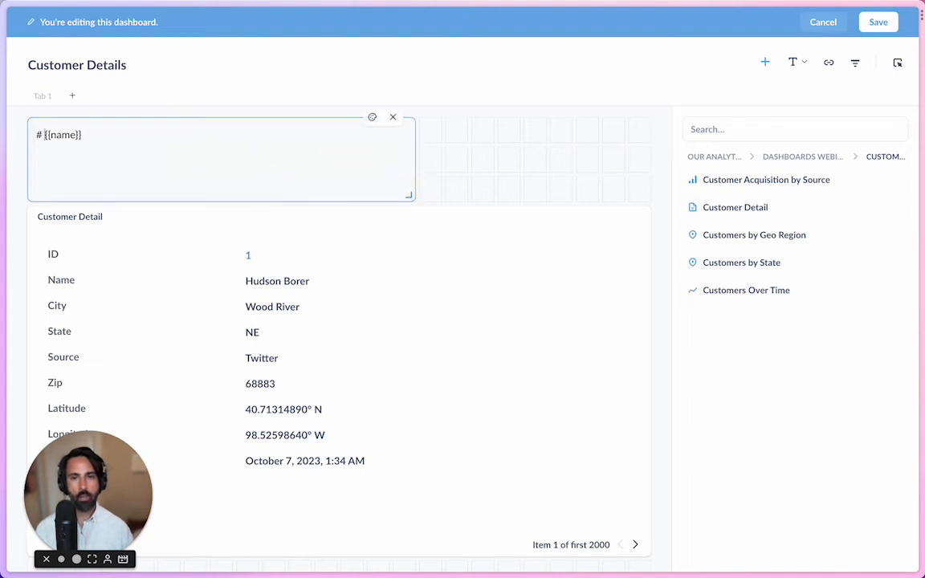
left_click_drag(410, 195, 644, 179)
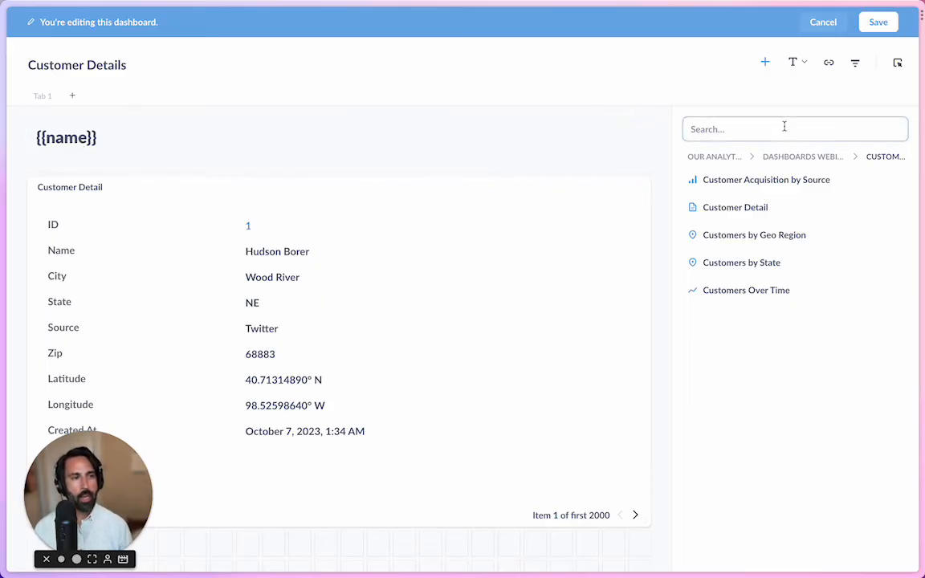
left_click(133, 149)
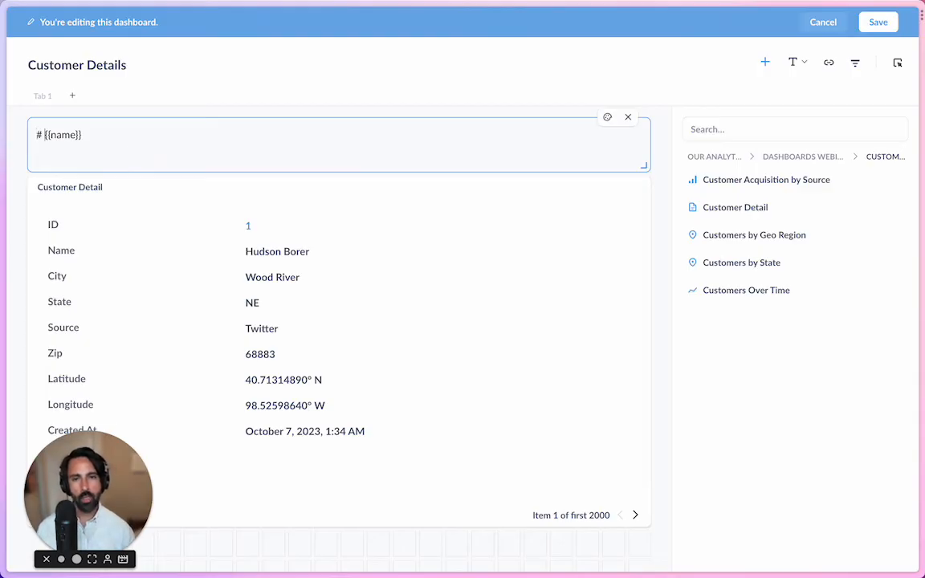
type("All about")
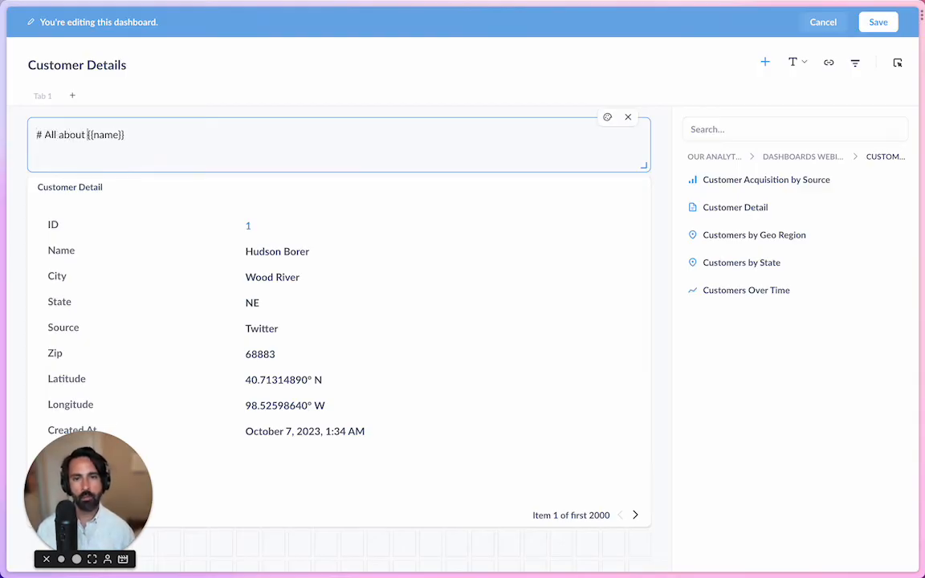
Add an ID filter to the dashboard and connect it to the ID column of the Customer Detail card.
left_click(855, 65)
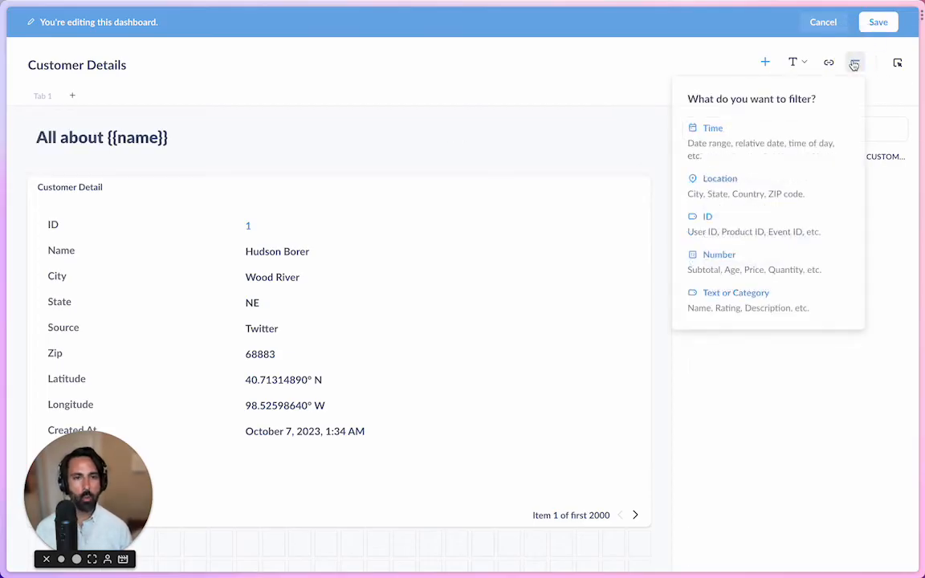
left_click(771, 229)
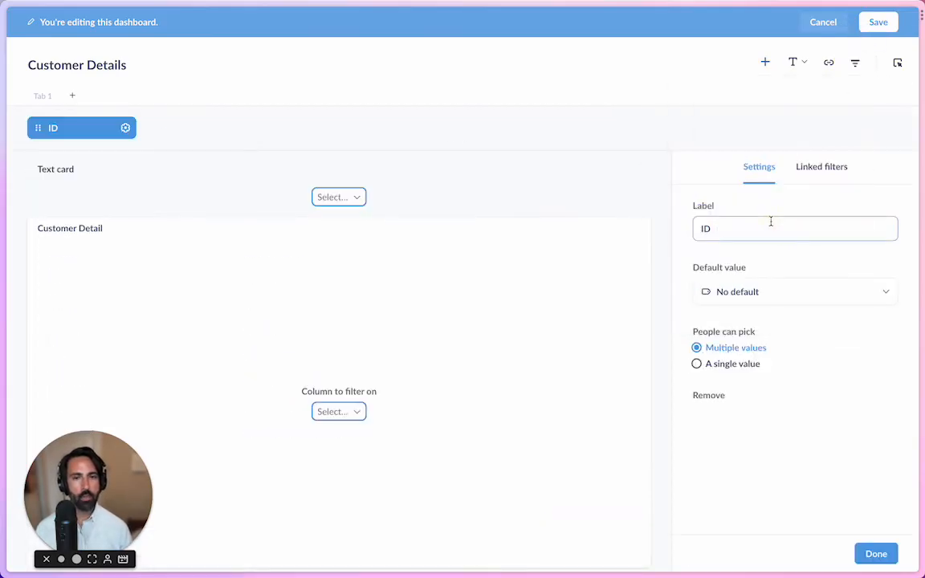
left_click(344, 408)
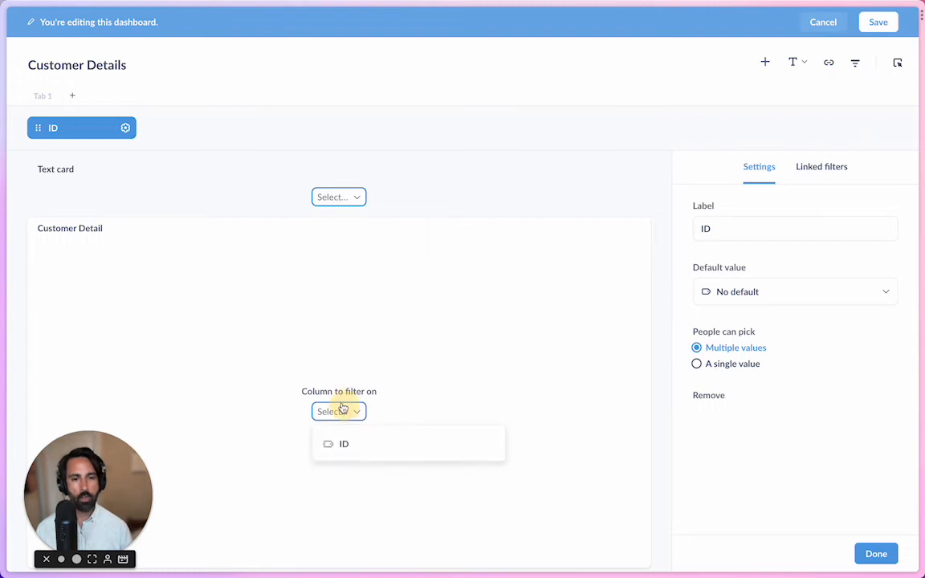
left_click(360, 443)
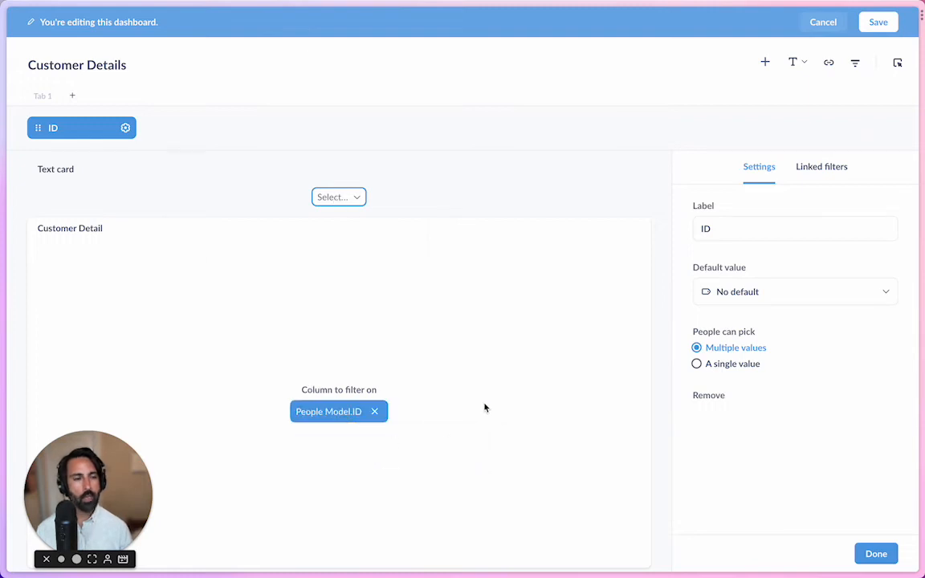
Add a Text or Category "Is" filter labelled Name, connect it to the text card's name variable, and save the dashboard.
left_click(856, 67)
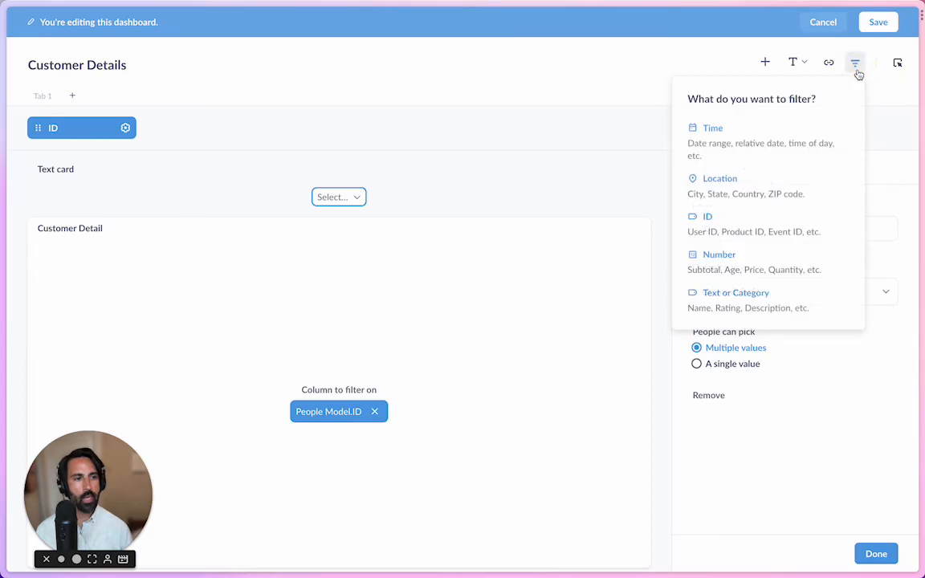
left_click(779, 296)
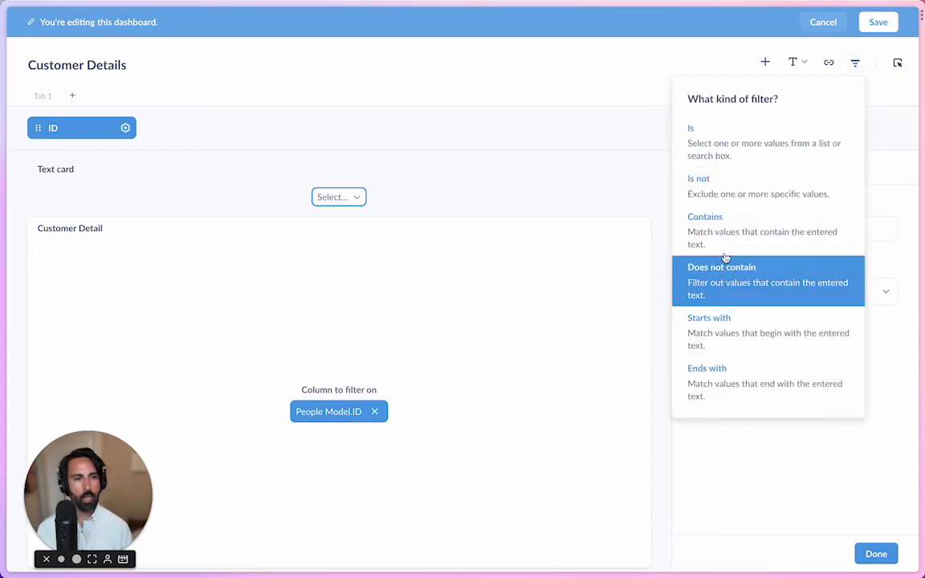
left_click(730, 153)
double_click(734, 227)
type("Name")
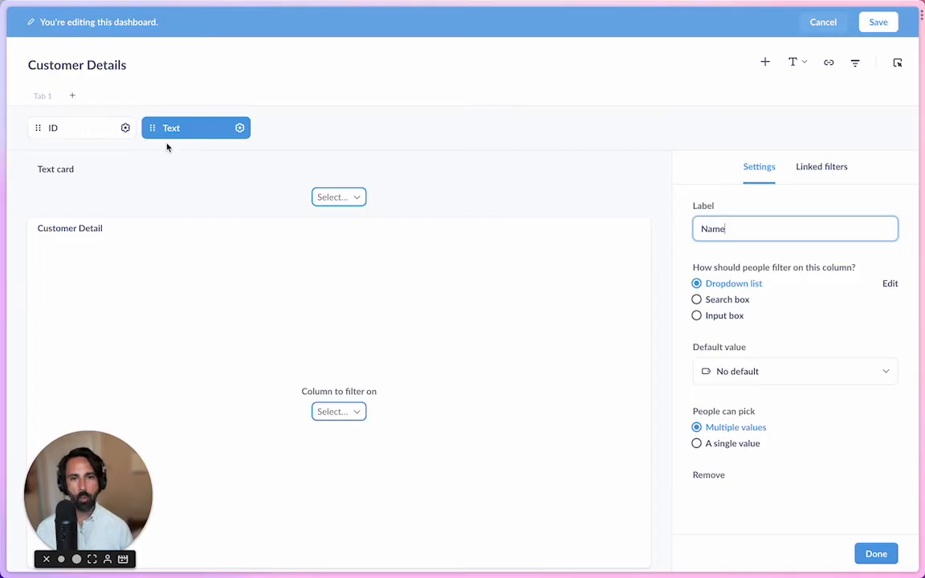
left_click(357, 199)
left_click(359, 229)
left_click(332, 203)
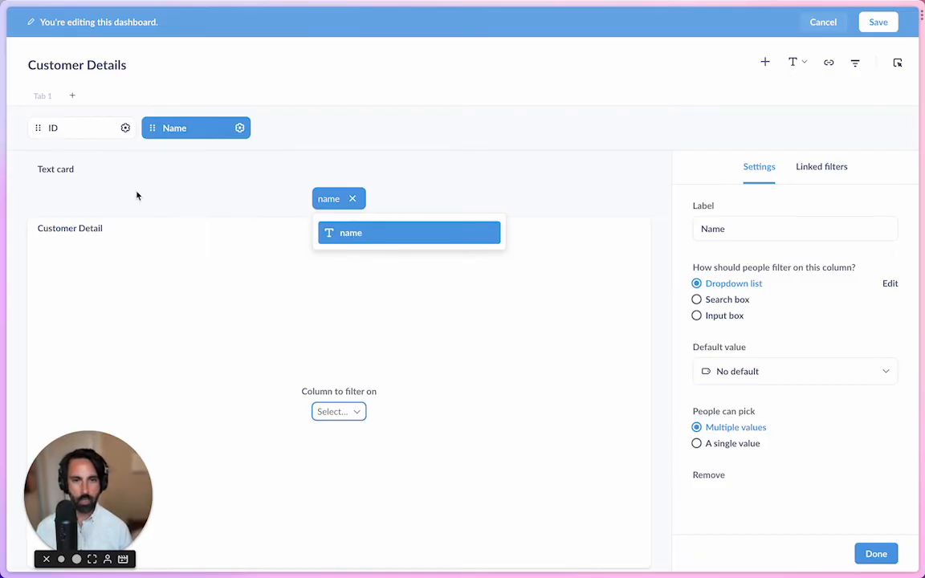
left_click(594, 170)
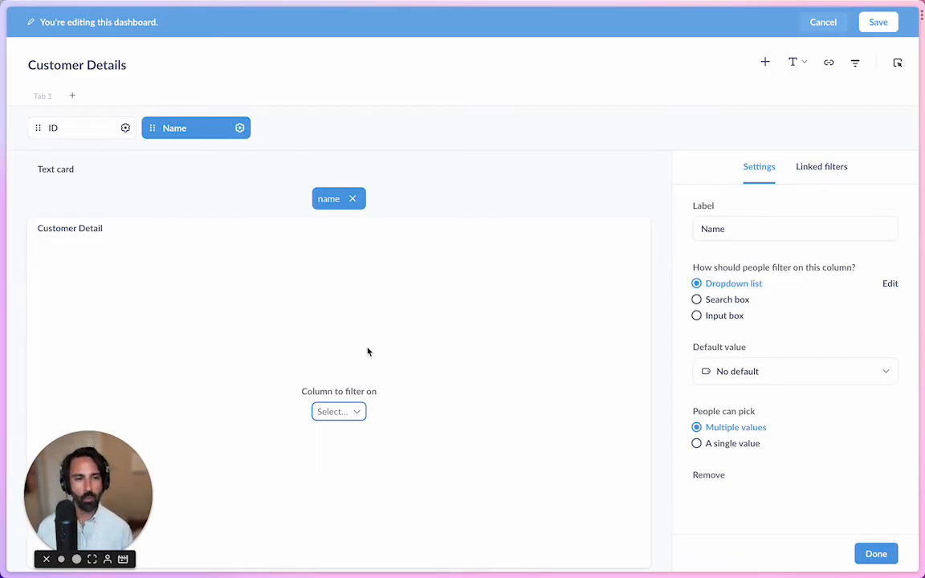
left_click(879, 22)
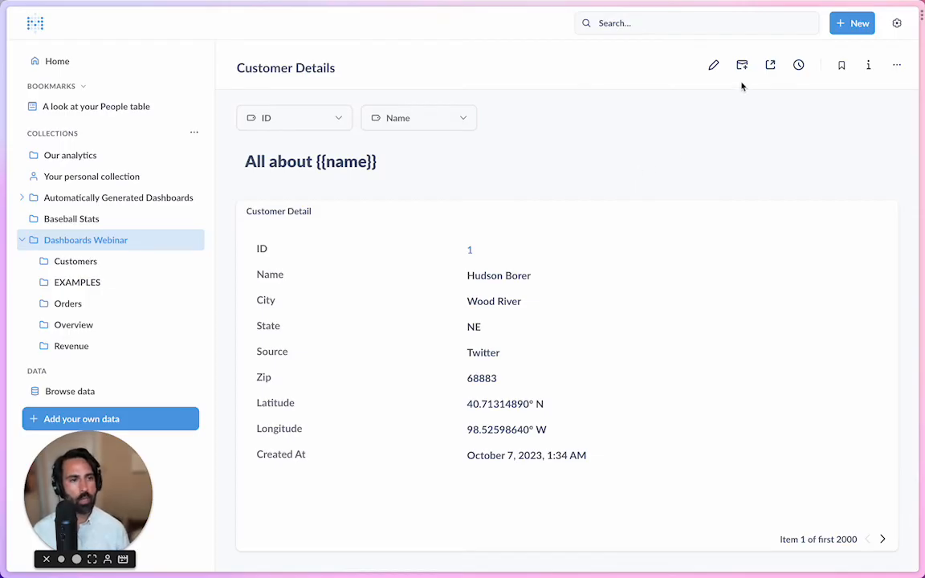
Reopen the dashboard for editing, look through the Revenue collection for a question to add, and save the dashboard.
left_click(718, 69)
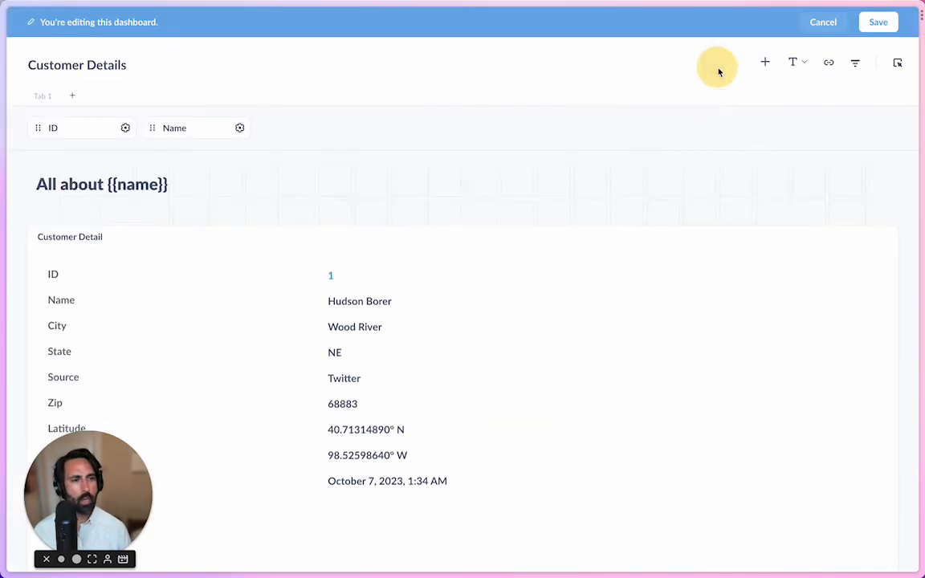
left_click(764, 61)
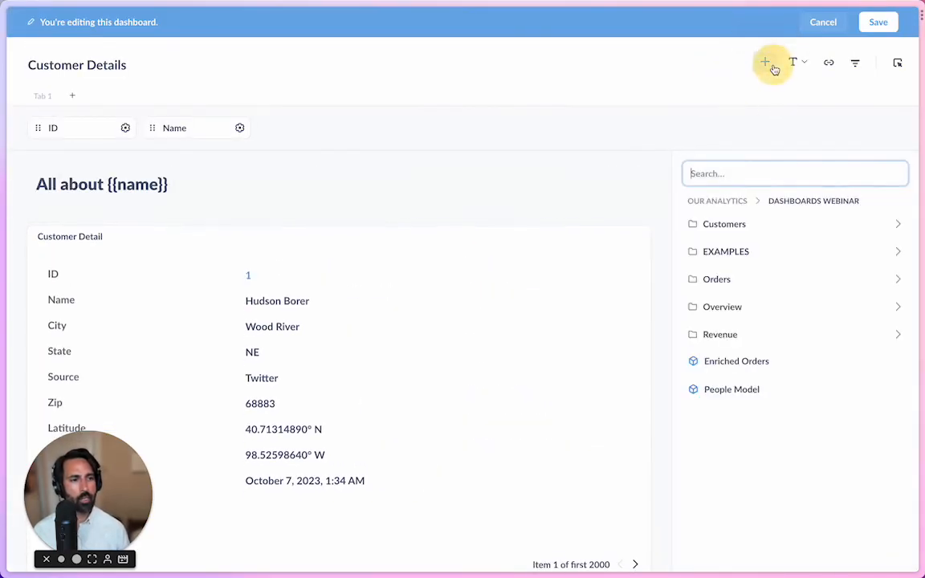
left_click(758, 333)
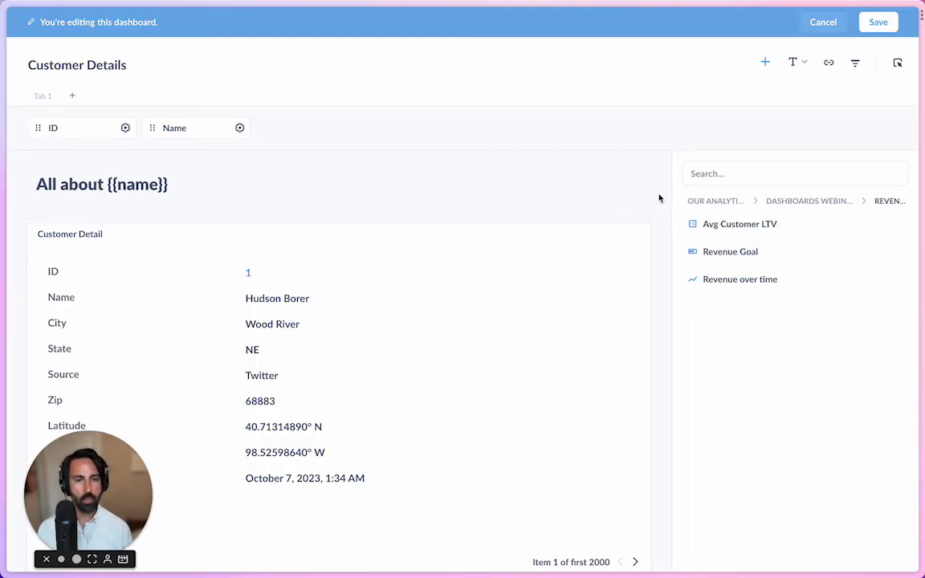
left_click(879, 23)
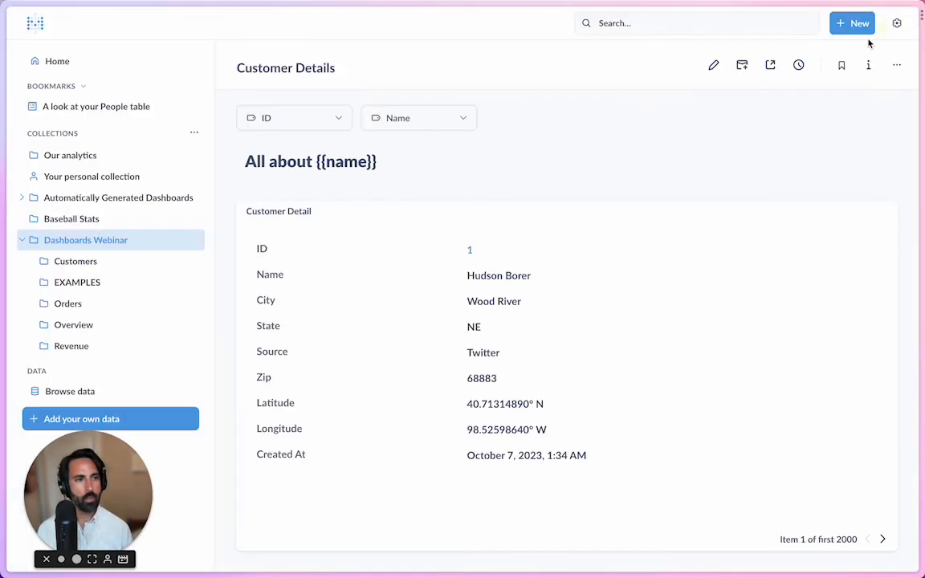
Start a new question from the Enriched Orders model in the Dashboards Webinar collection and preview its rows.
left_click(850, 24)
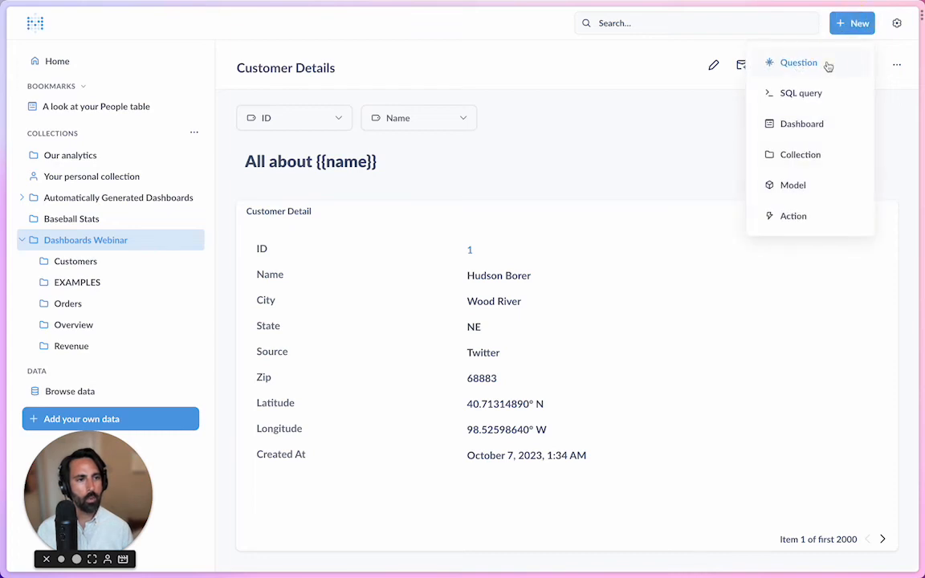
left_click(826, 65)
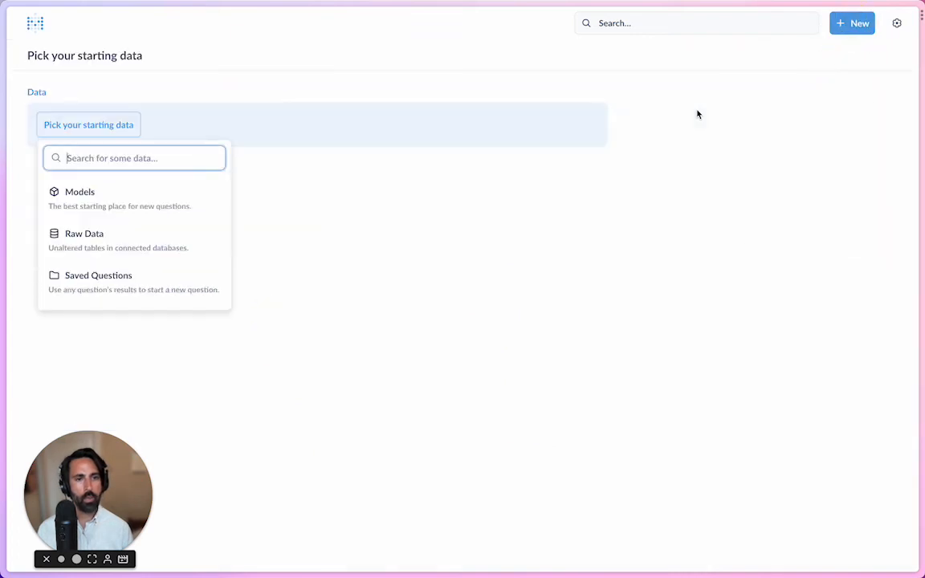
left_click(176, 200)
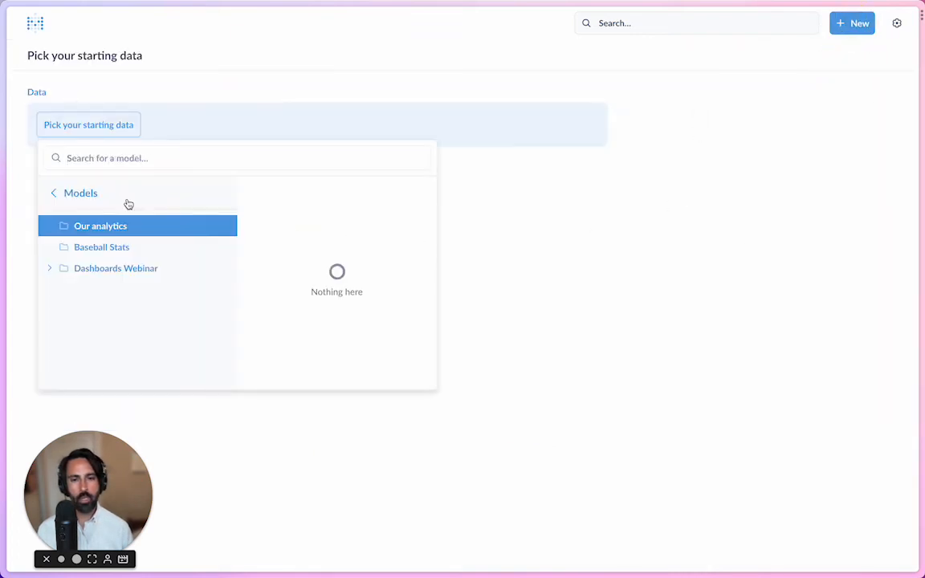
left_click(128, 247)
left_click(137, 268)
left_click(325, 215)
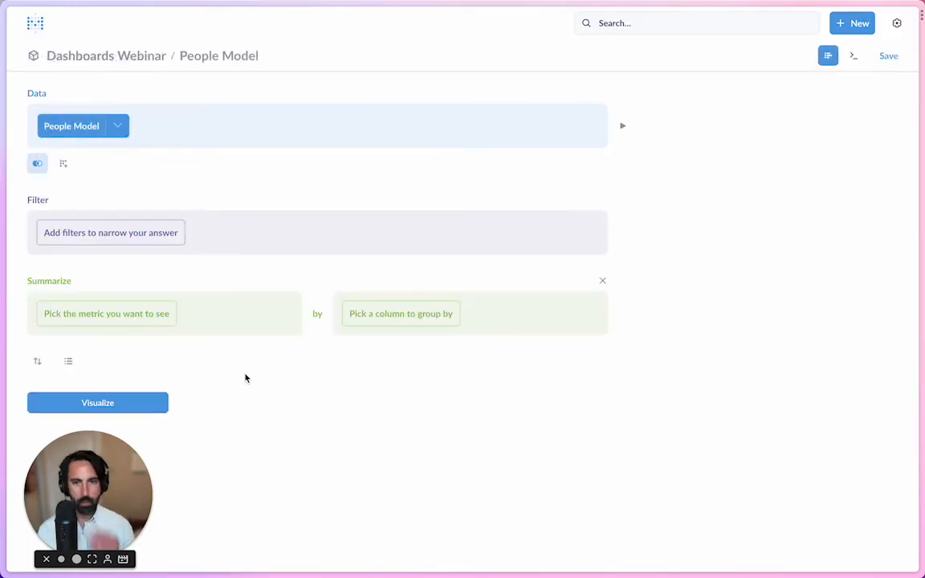
left_click(71, 125)
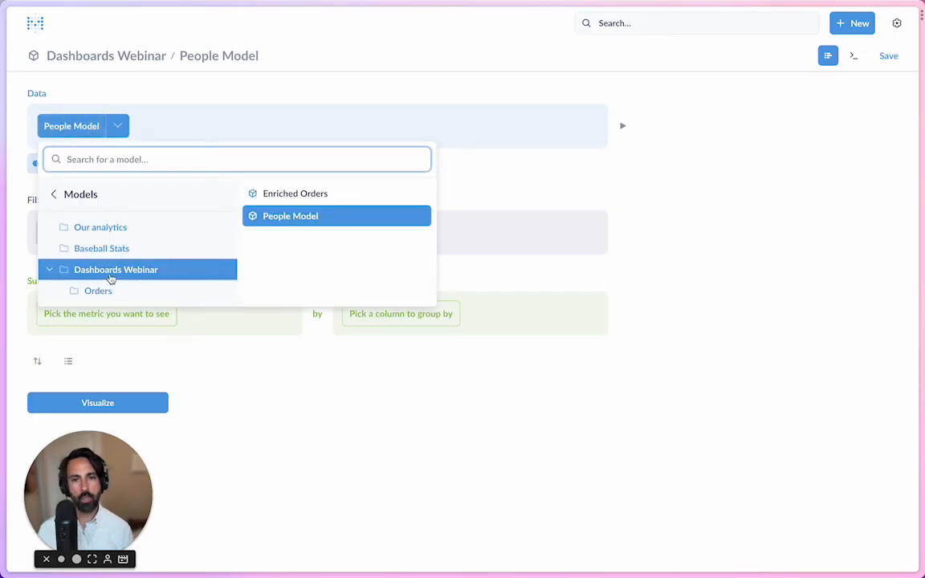
left_click(275, 203)
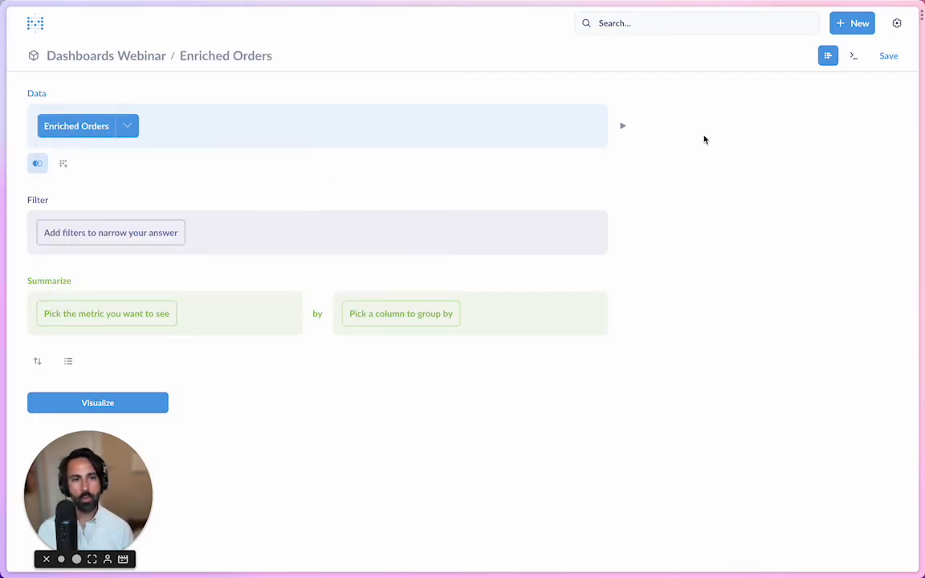
left_click(623, 126)
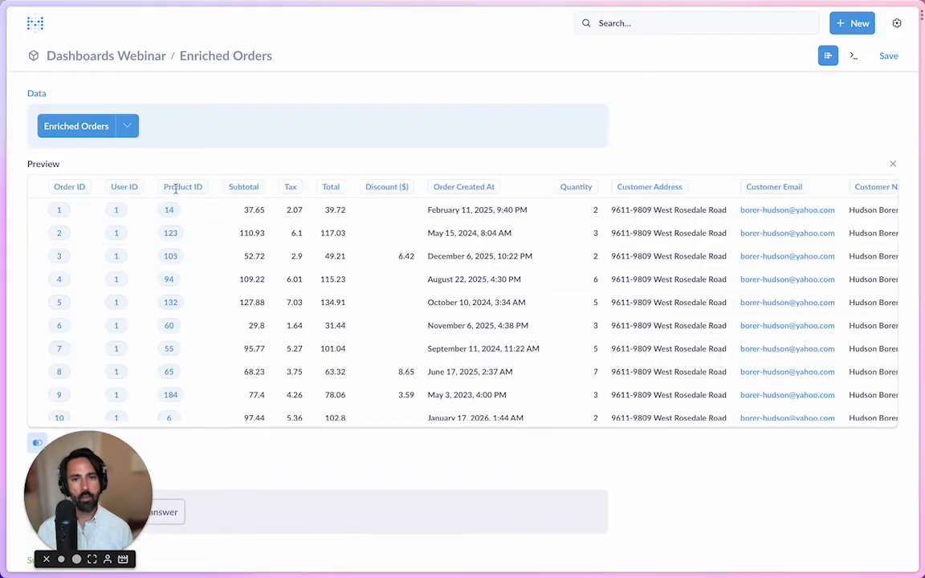
left_click(893, 165)
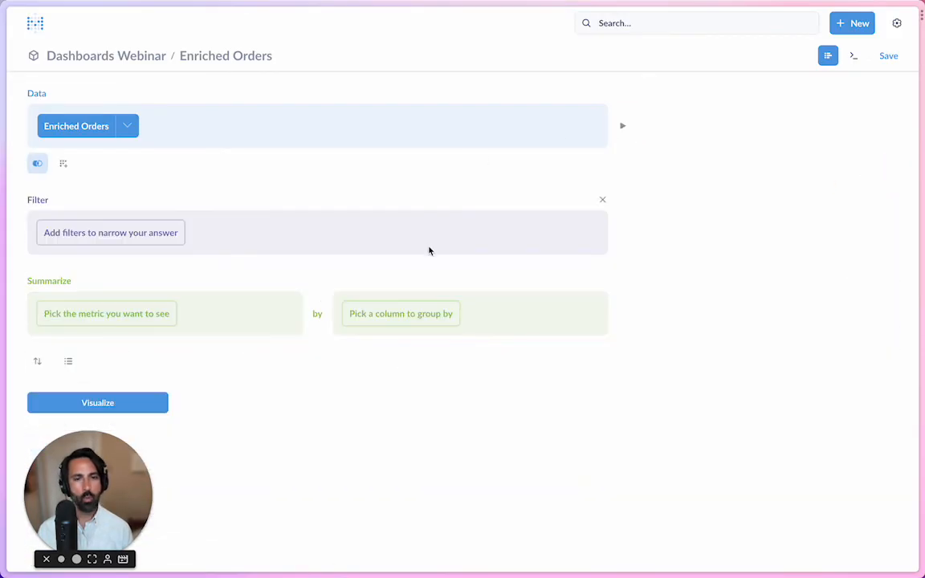
Summarize the Enriched Orders question by the sum of Subtotal and visualize the result.
left_click(118, 314)
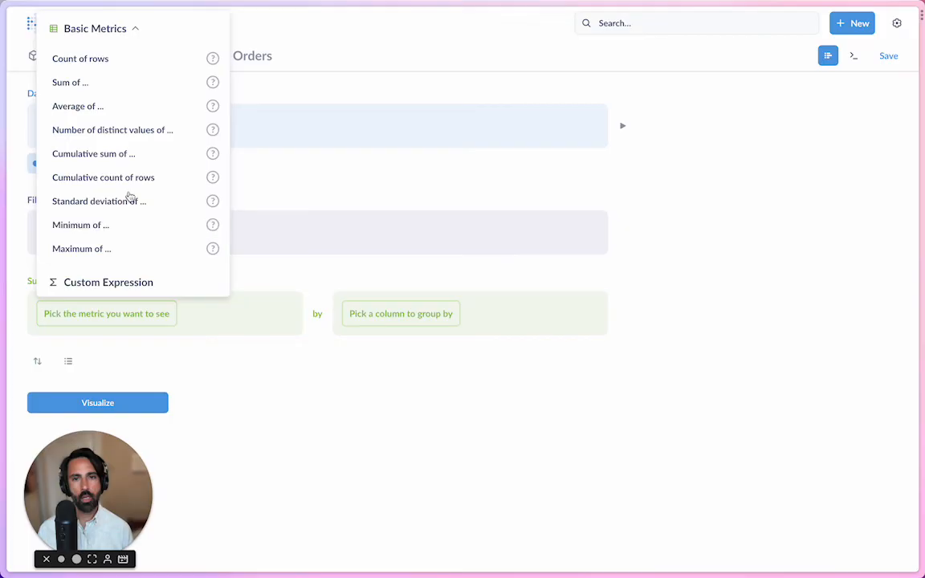
left_click(88, 83)
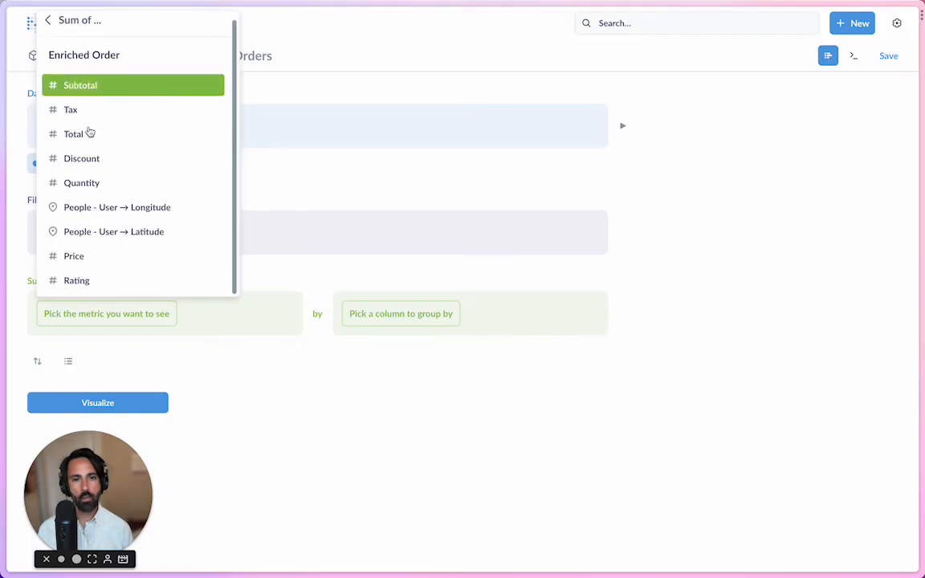
left_click(160, 83)
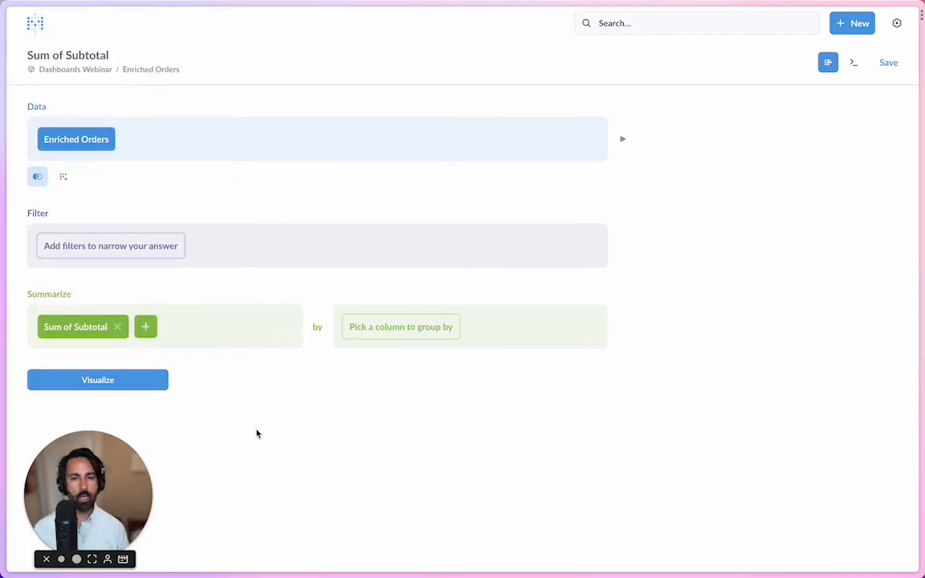
left_click(107, 381)
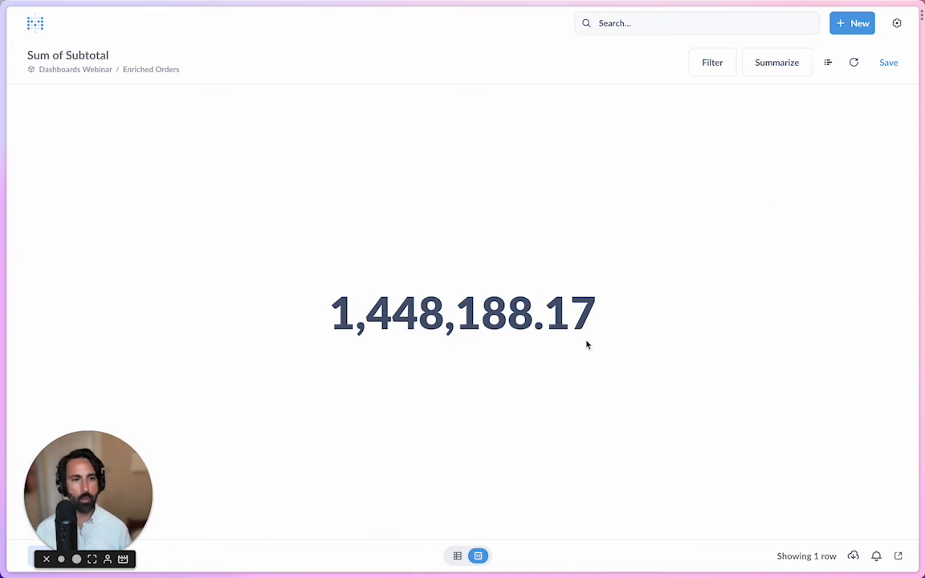
Save the question as Customer LTV in the Customers collection within Dashboards Webinar, without adding it to a dashboard.
left_click(889, 62)
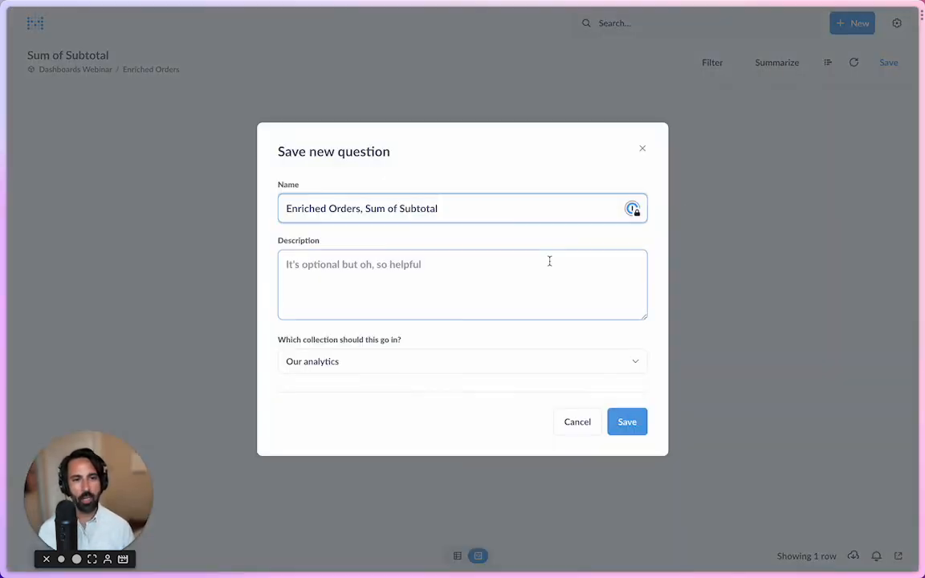
key("ctrl+a")
key("BackSpace")
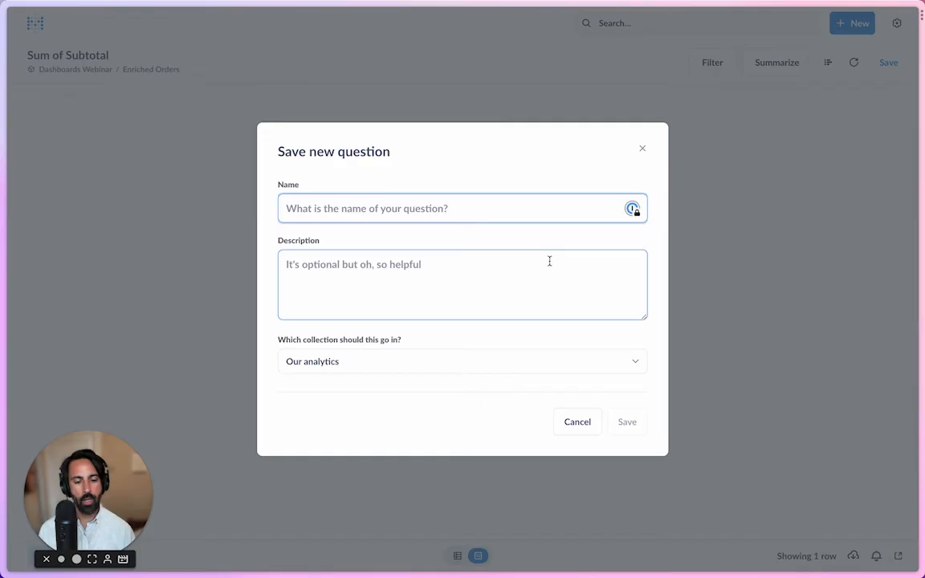
type("Customer LT")
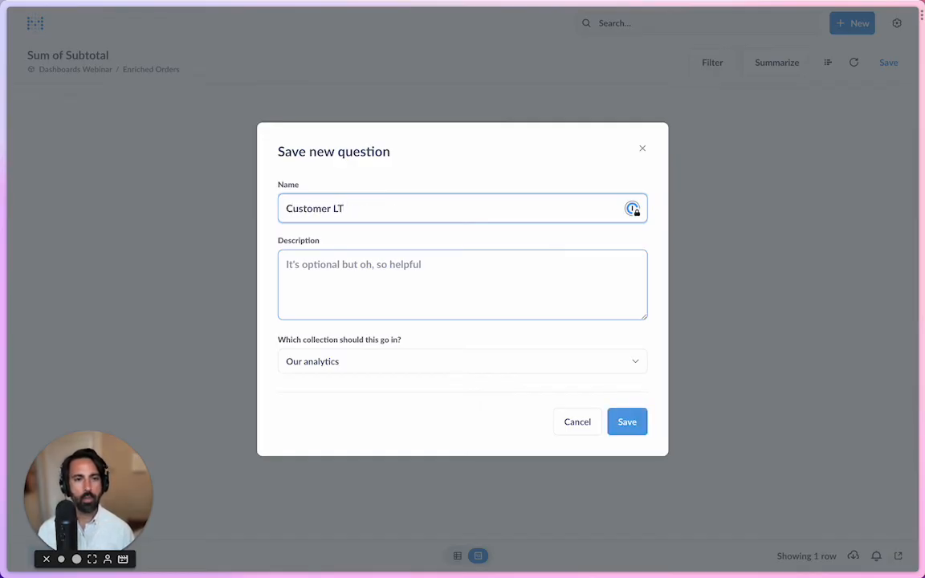
type("V")
left_click(471, 365)
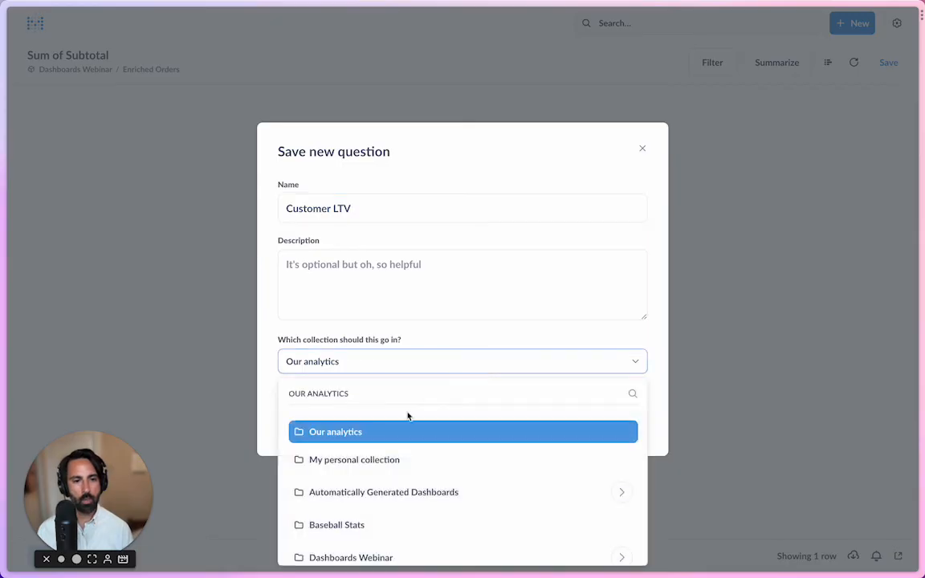
left_click(402, 550)
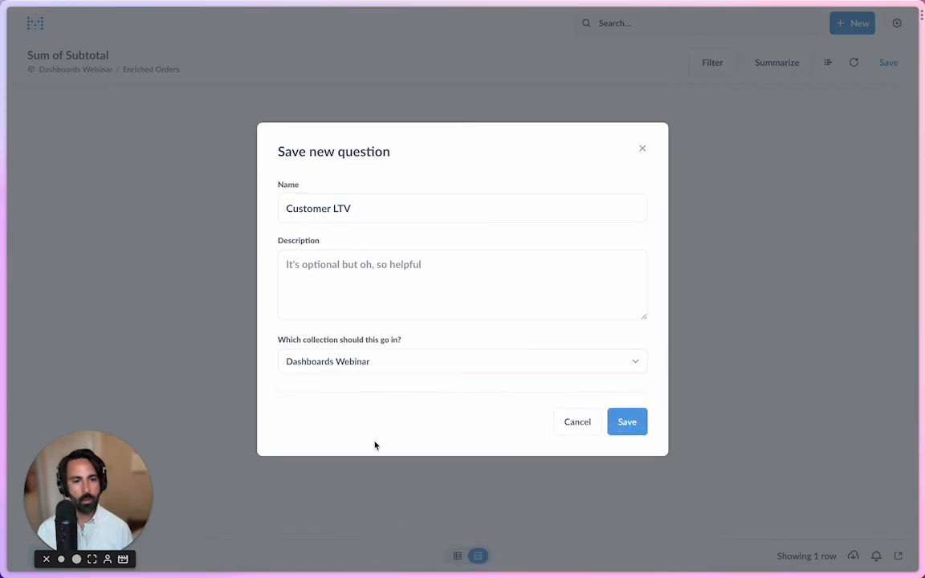
left_click(624, 362)
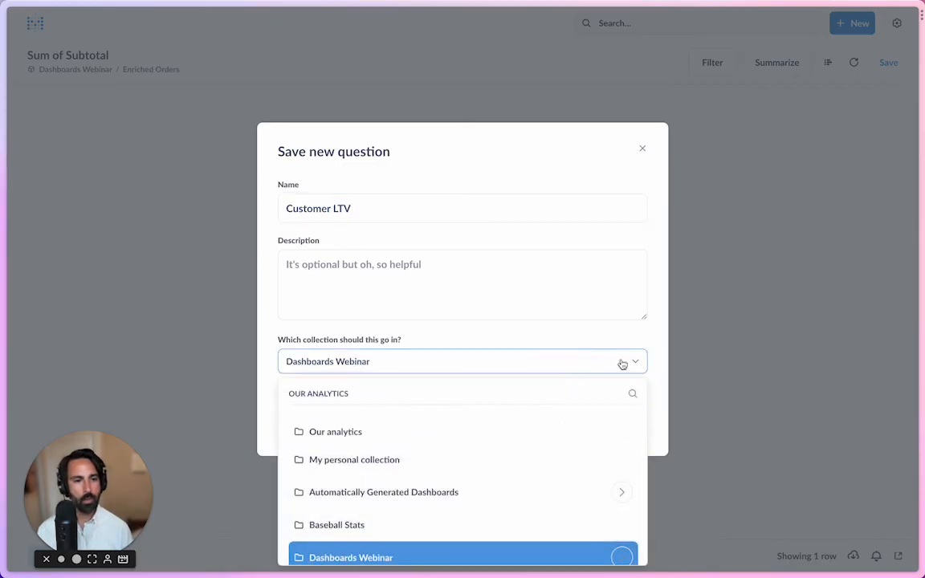
left_click(622, 552)
left_click(377, 434)
left_click(623, 423)
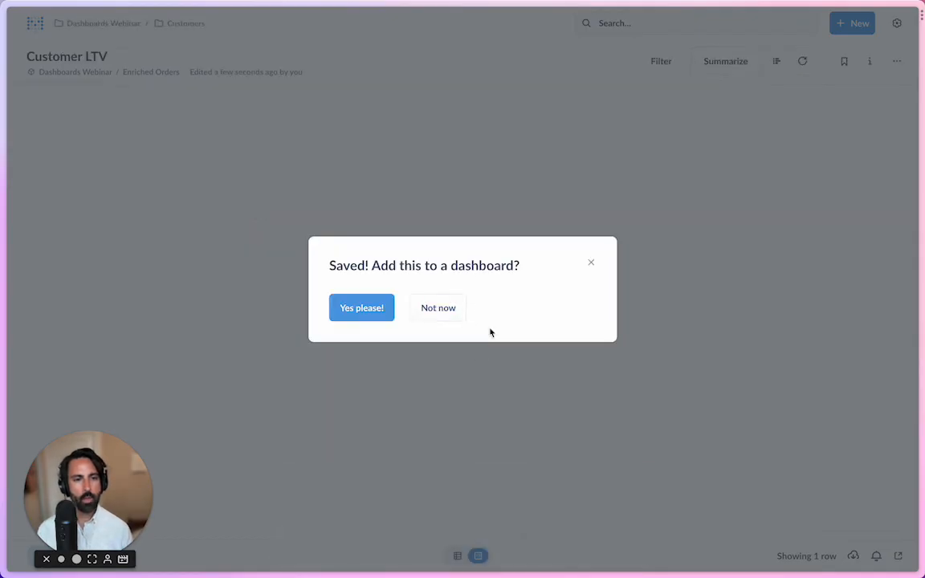
left_click(592, 263)
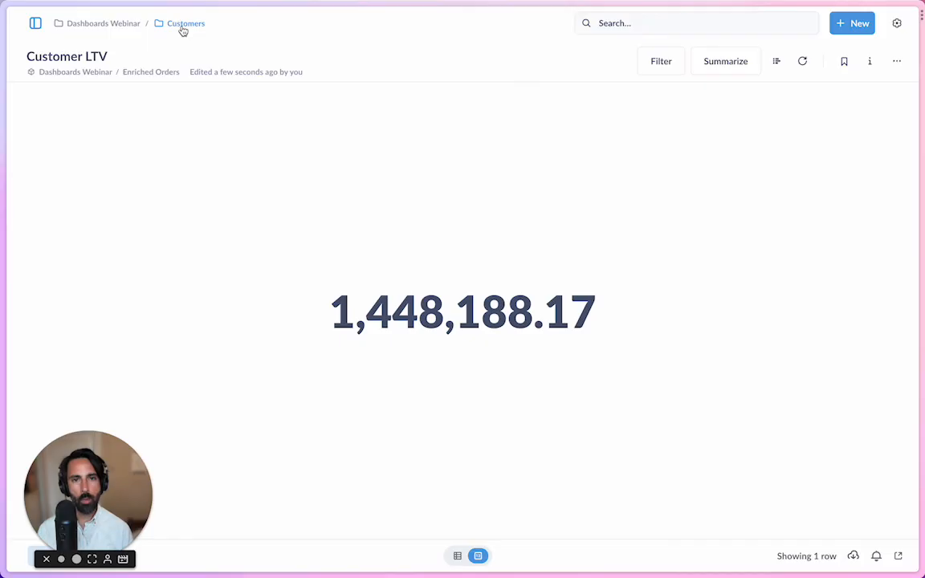
Pin the Customer Details dashboard in the Dashboards Webinar collection.
left_click(183, 24)
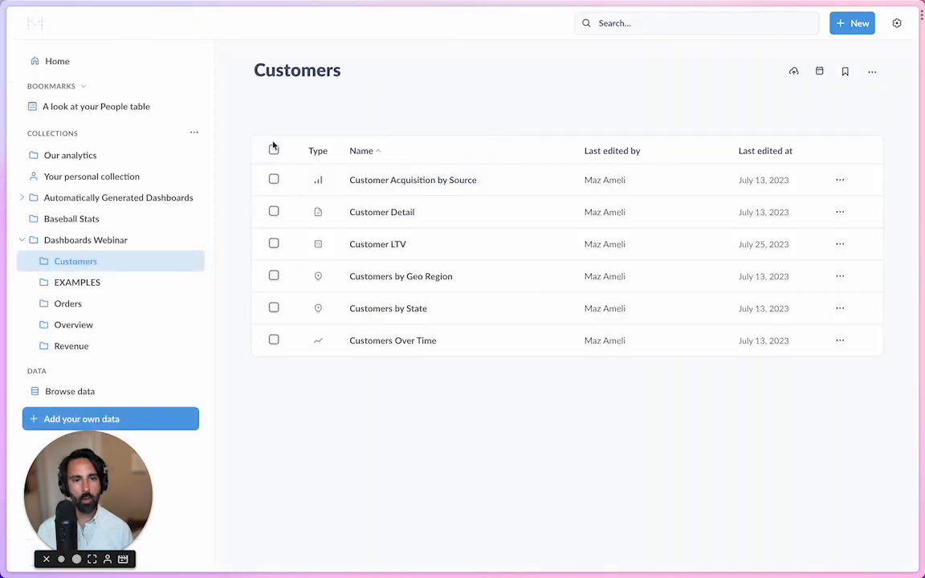
left_click(154, 247)
scroll(444, 238, "down", 2)
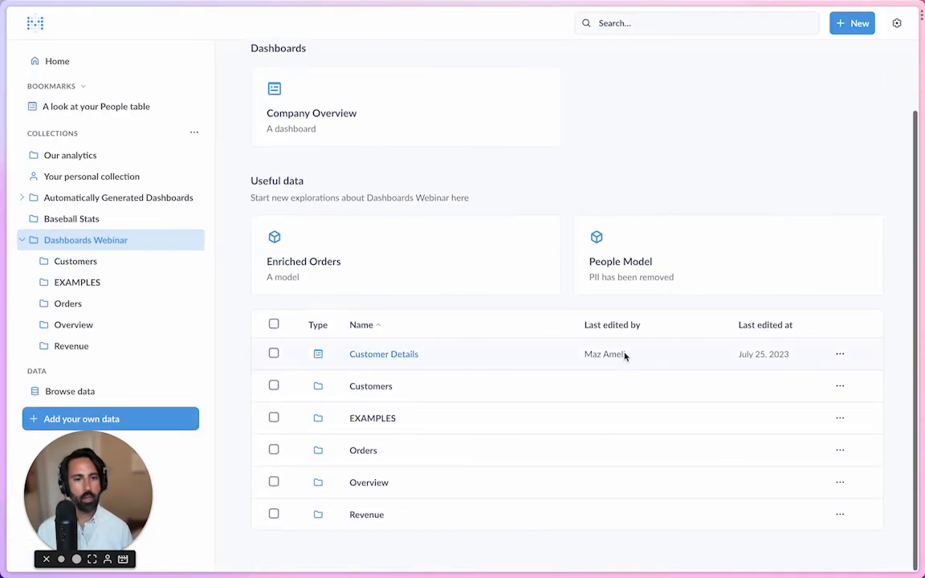
left_click(841, 354)
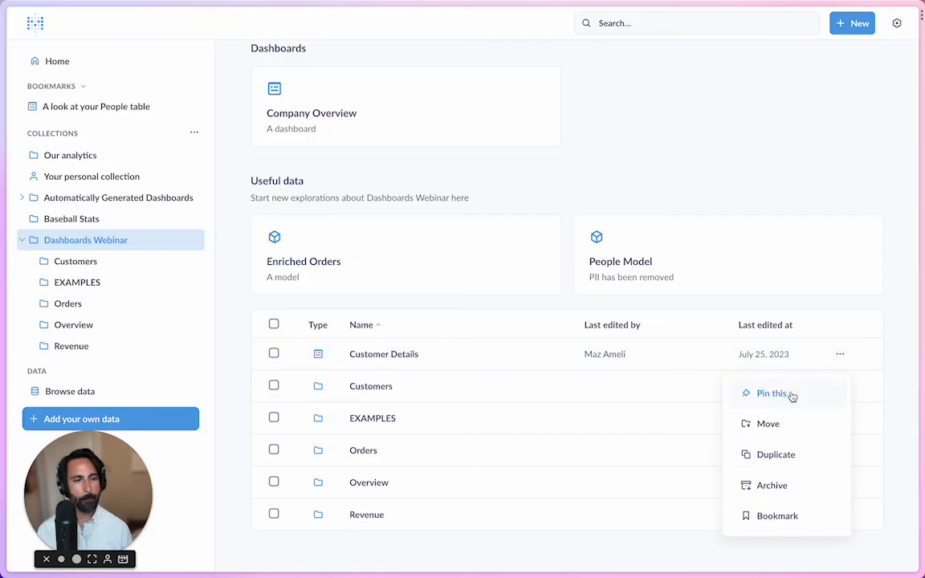
left_click(792, 397)
left_click(655, 165)
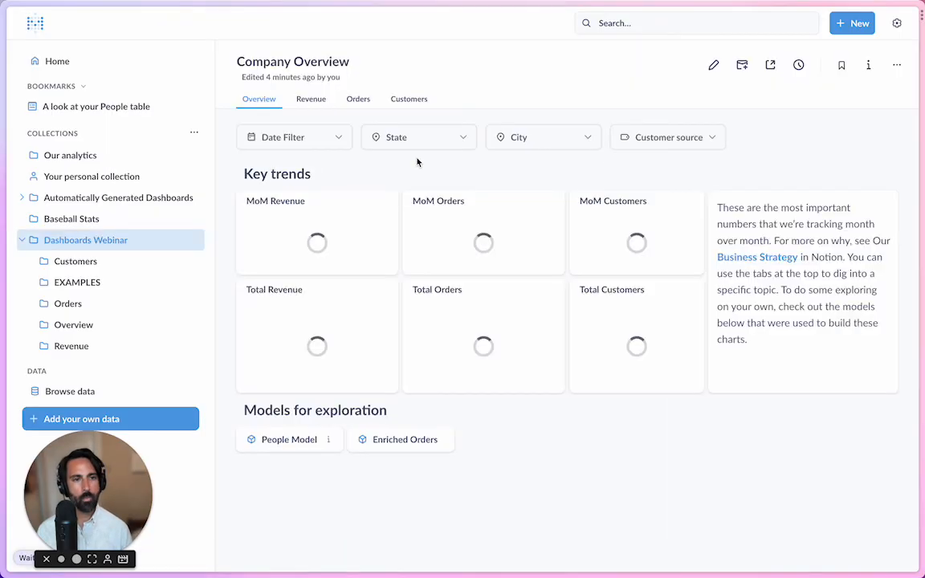
left_click(143, 239)
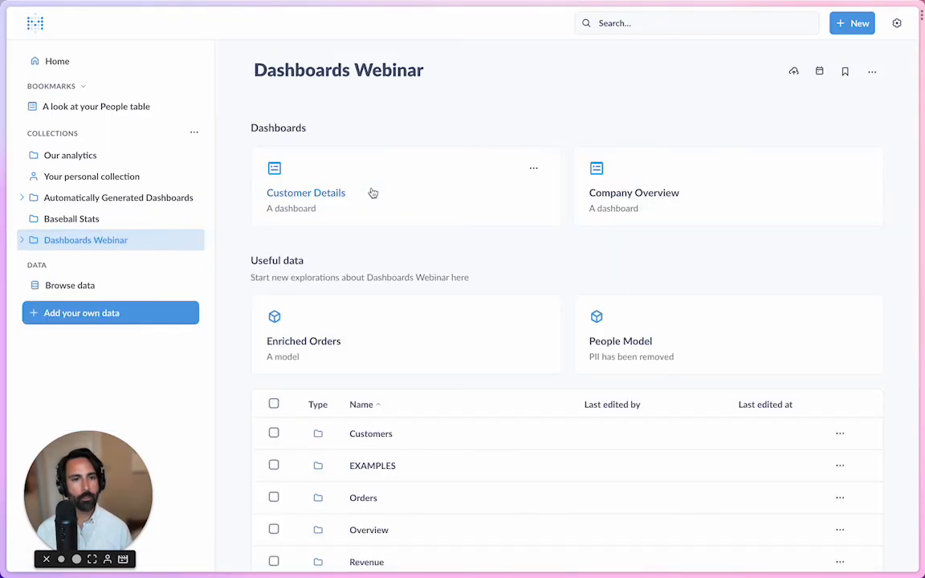
Open the Customer Details dashboard for editing and add the Customer LTV question from the Customers collection.
left_click(373, 193)
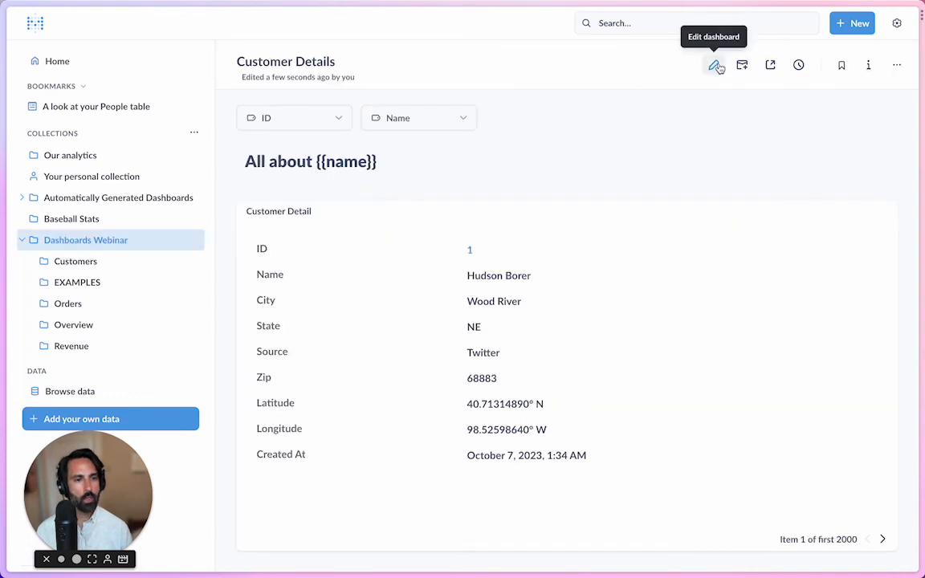
left_click(715, 65)
left_click(765, 62)
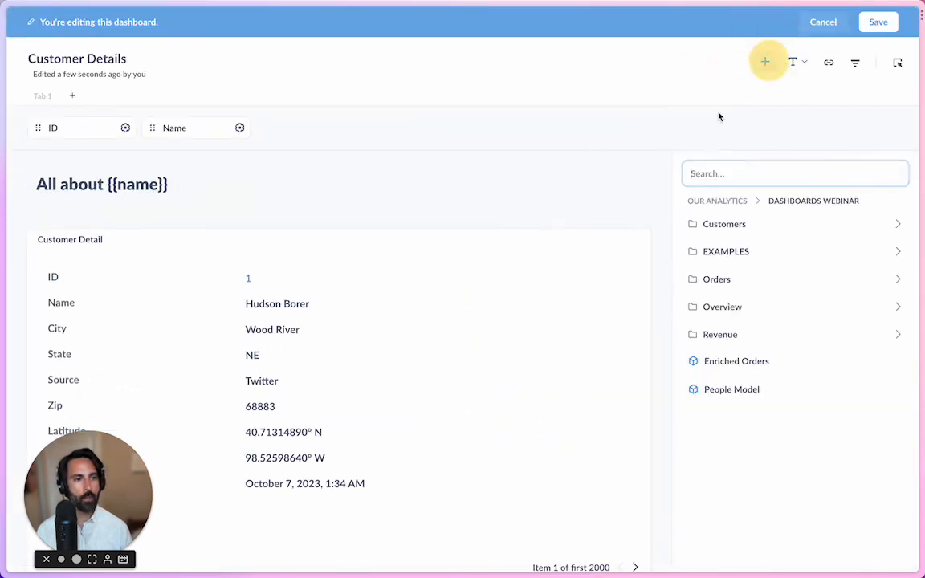
left_click(769, 236)
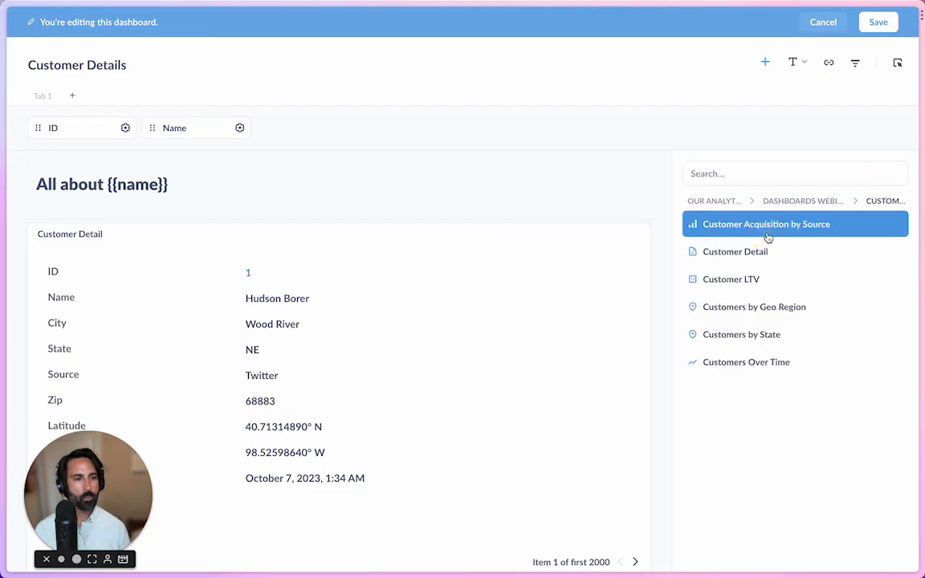
left_click(752, 282)
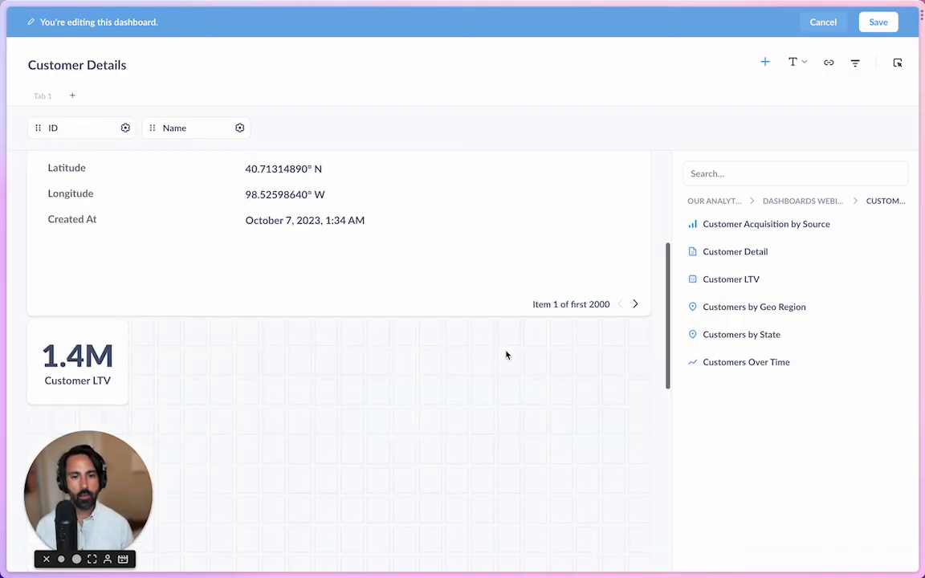
Narrow the Customer Detail card, place the Customer LTV card beside it under the heading, and widen it to fill the row.
left_click_drag(116, 387, 521, 444)
scroll(522, 444, "down", 2)
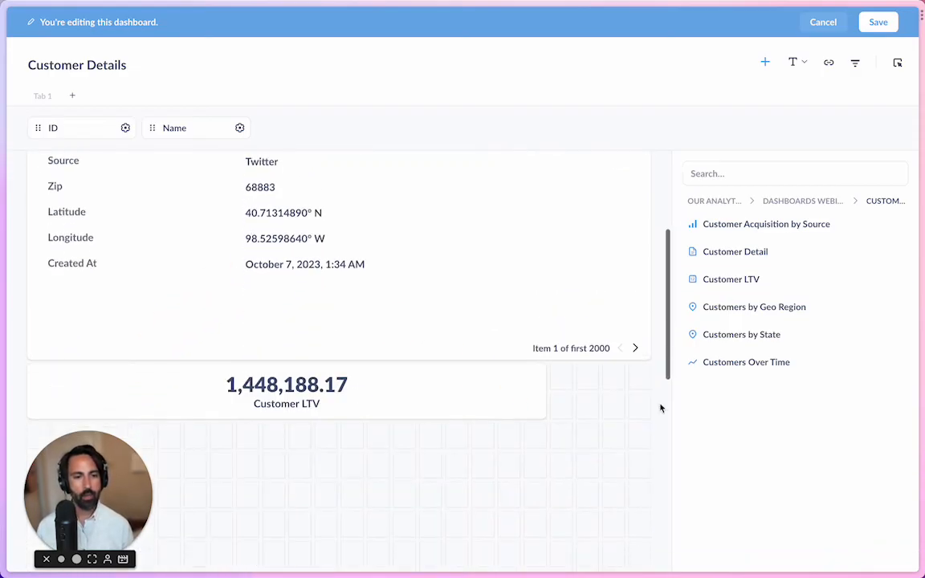
left_click_drag(641, 352, 394, 362)
left_click_drag(541, 413, 304, 447)
left_click_drag(198, 396, 548, 252)
scroll(564, 292, "up", 1)
scroll(564, 292, "up", 1)
left_click_drag(645, 509, 495, 567)
left_click_drag(432, 489, 498, 289)
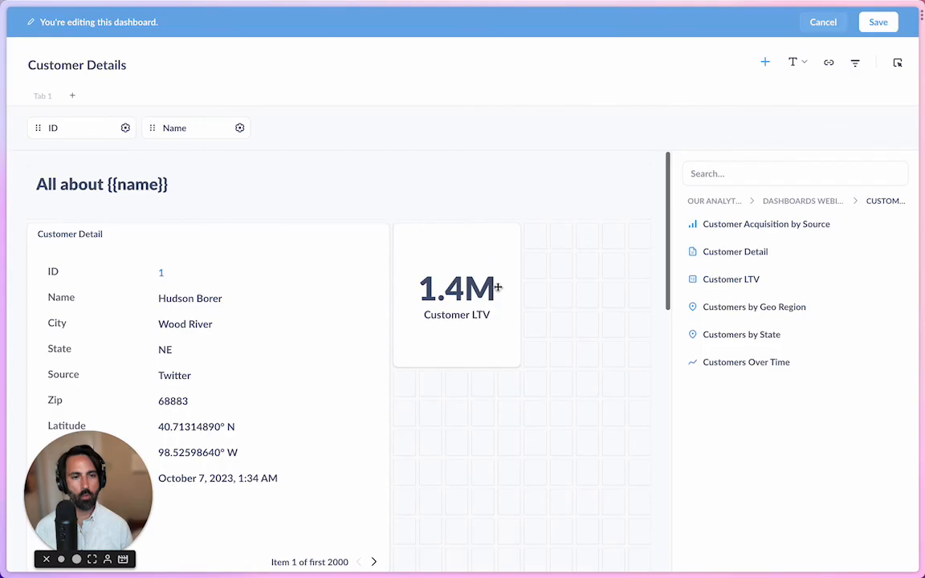
left_click_drag(522, 367, 644, 386)
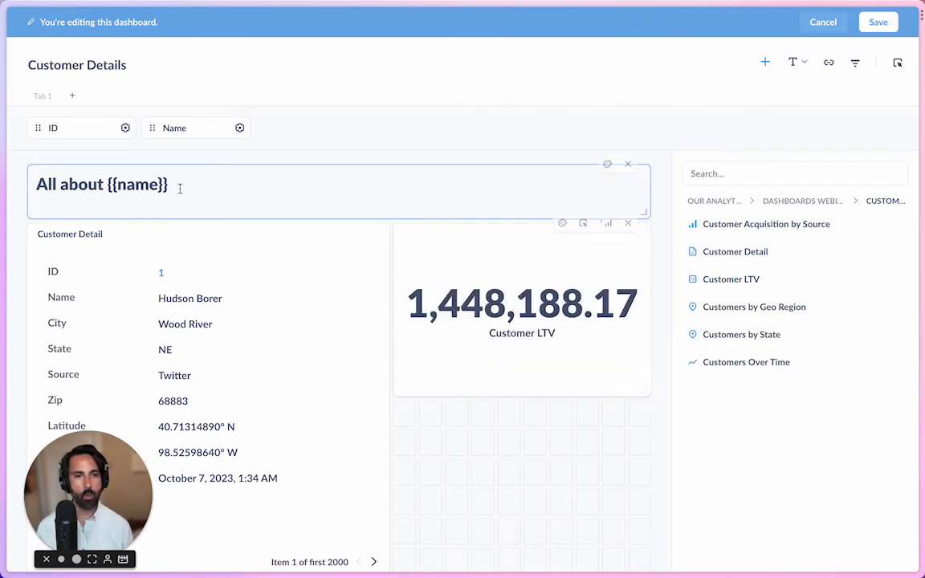
Connect the ID filter to the User table's ID column on the Customer LTV card and save the dashboard.
left_click(87, 130)
left_click(530, 325)
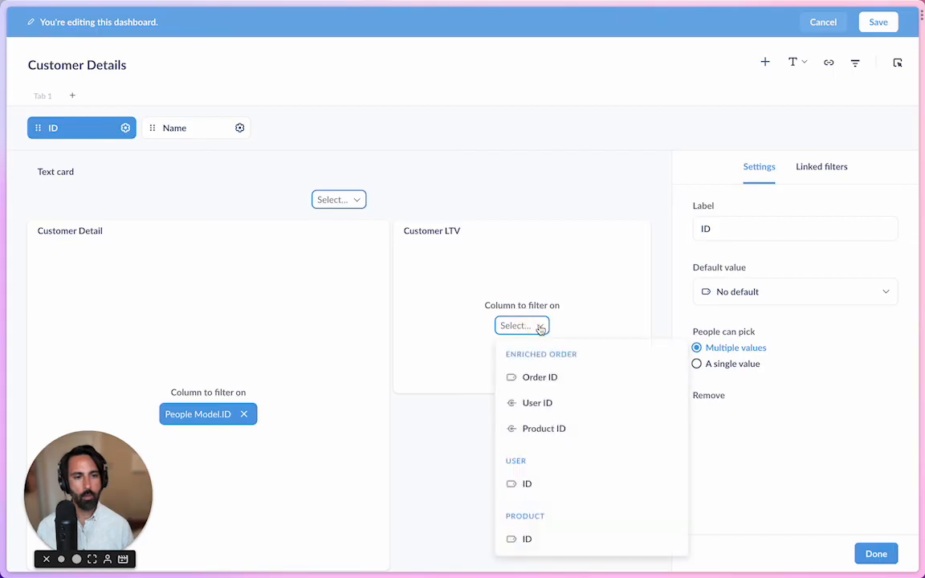
left_click(570, 486)
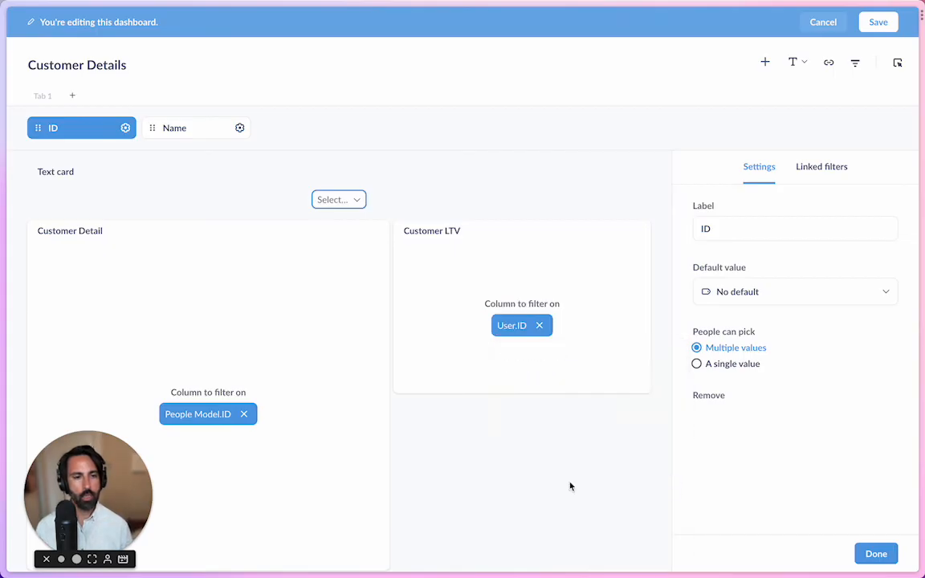
left_click(879, 22)
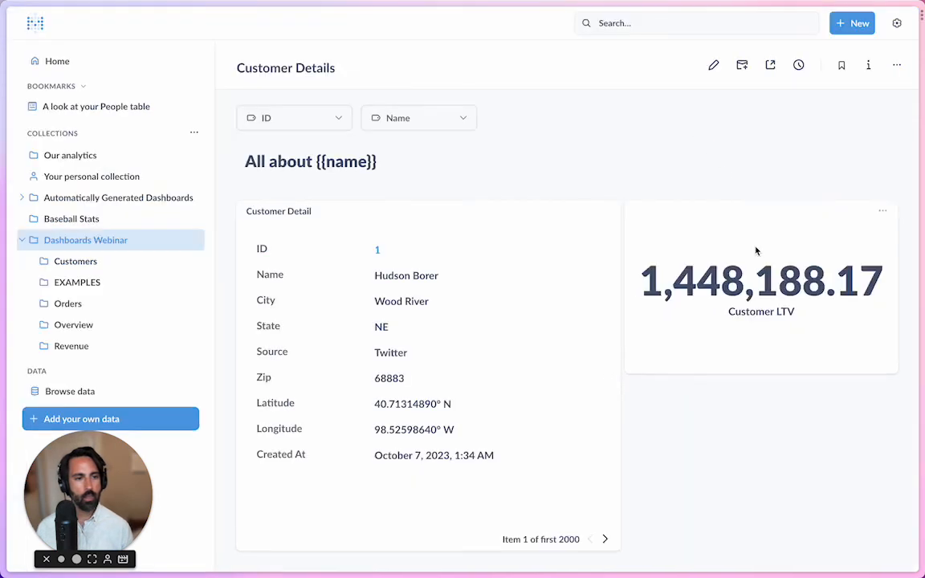
Reopen the dashboard for editing, shorten the Customer Detail card, and resize the Customer LTV card to match its height.
left_click(711, 70)
scroll(727, 231, "down", 3)
left_click_drag(888, 301, 882, 522)
left_click_drag(533, 518, 521, 420)
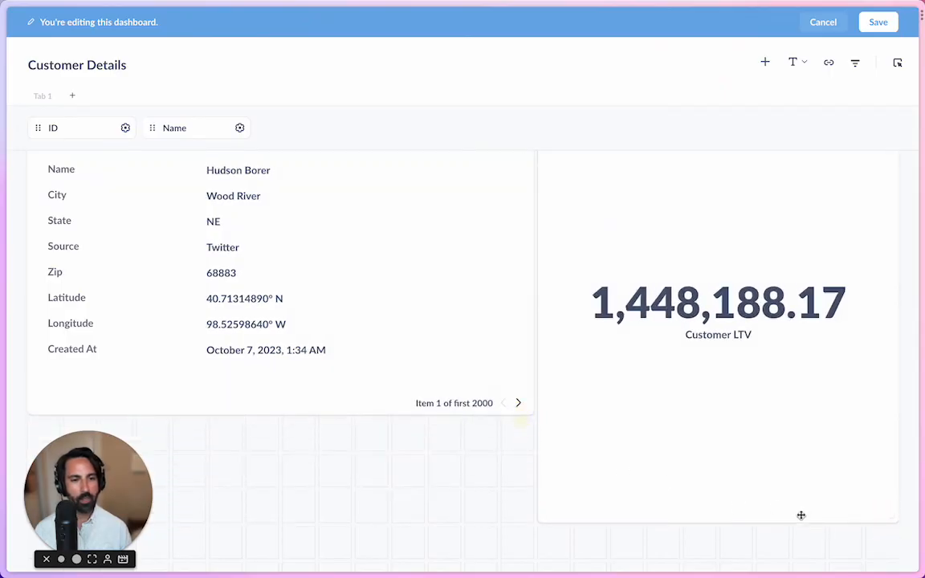
left_click_drag(883, 516, 868, 405)
scroll(771, 464, "up", 2)
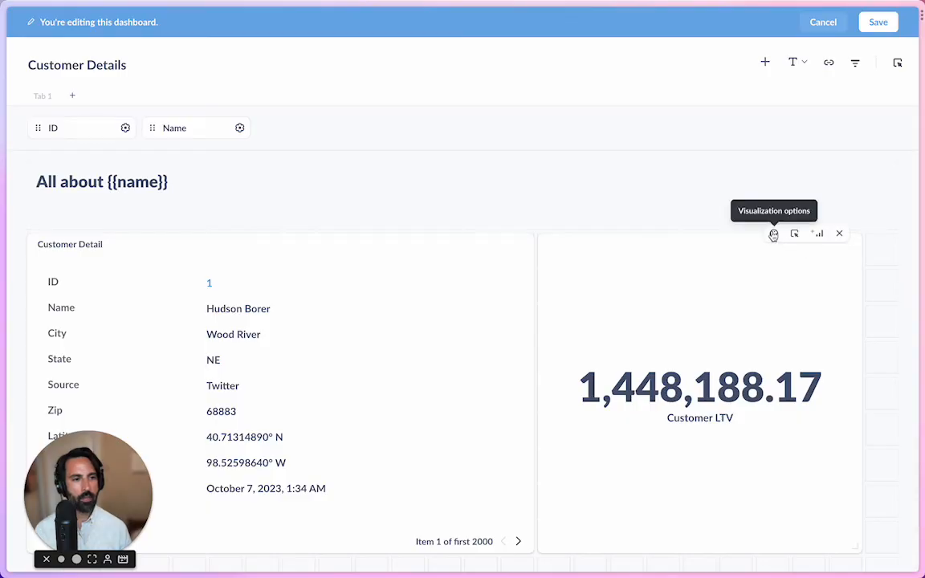
Set the Customer LTV card's number style to Currency and save the dashboard.
left_click(773, 235)
left_click(178, 239)
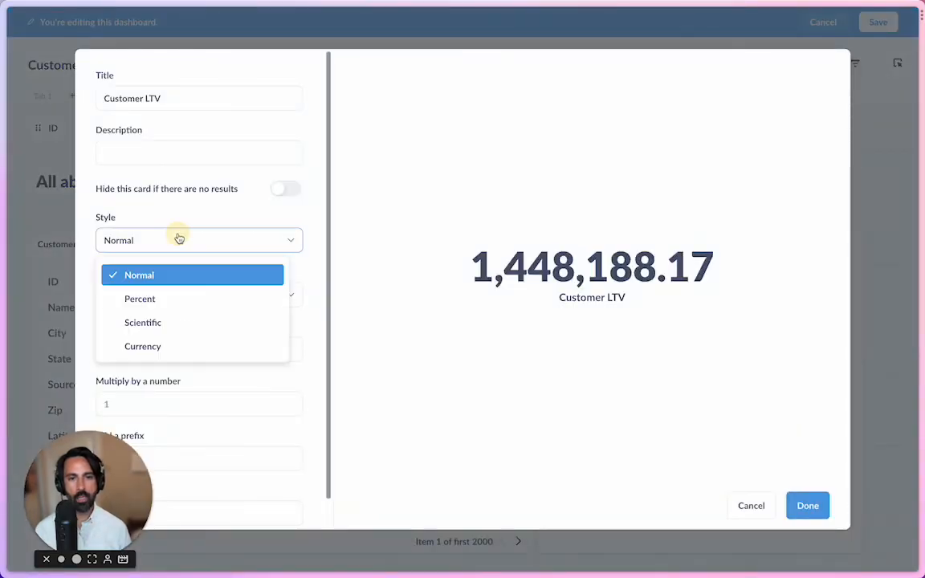
left_click(182, 346)
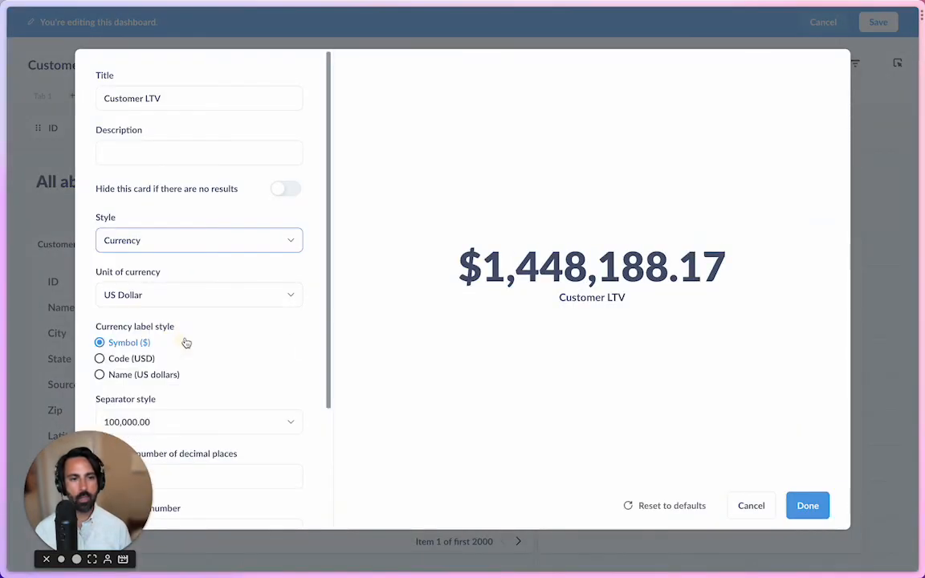
left_click(805, 504)
left_click(878, 24)
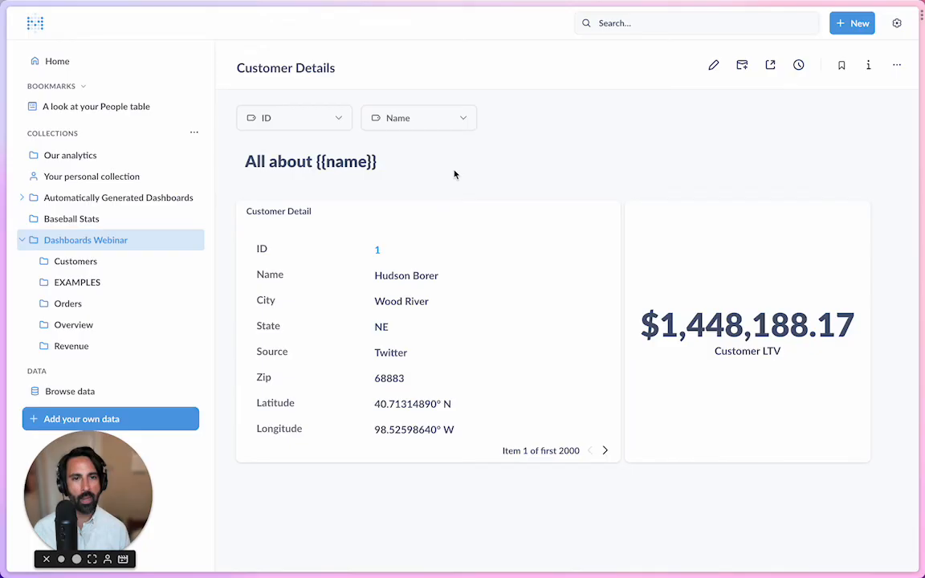
Open the Company Overview dashboard from the Dashboards Webinar collection and show its Customers tab.
left_click(151, 240)
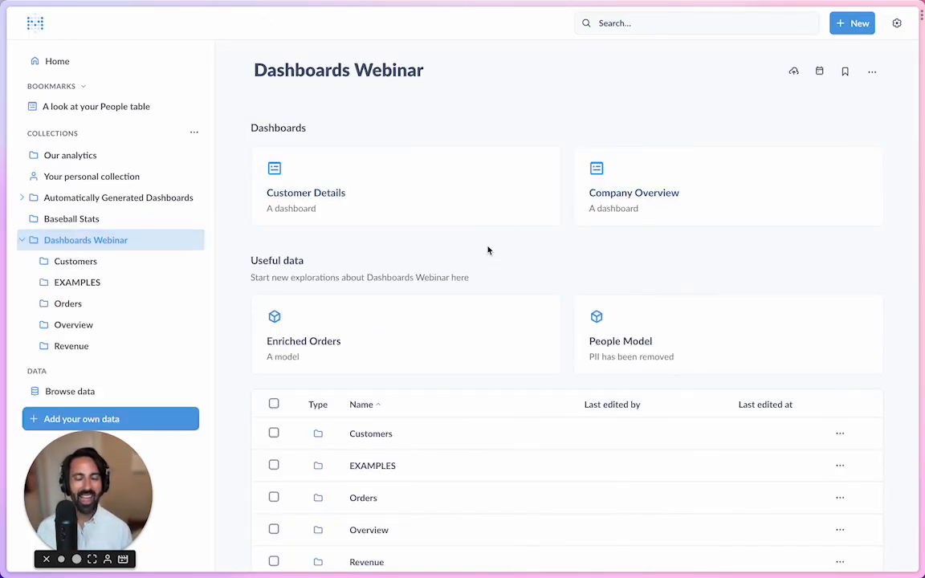
left_click(694, 189)
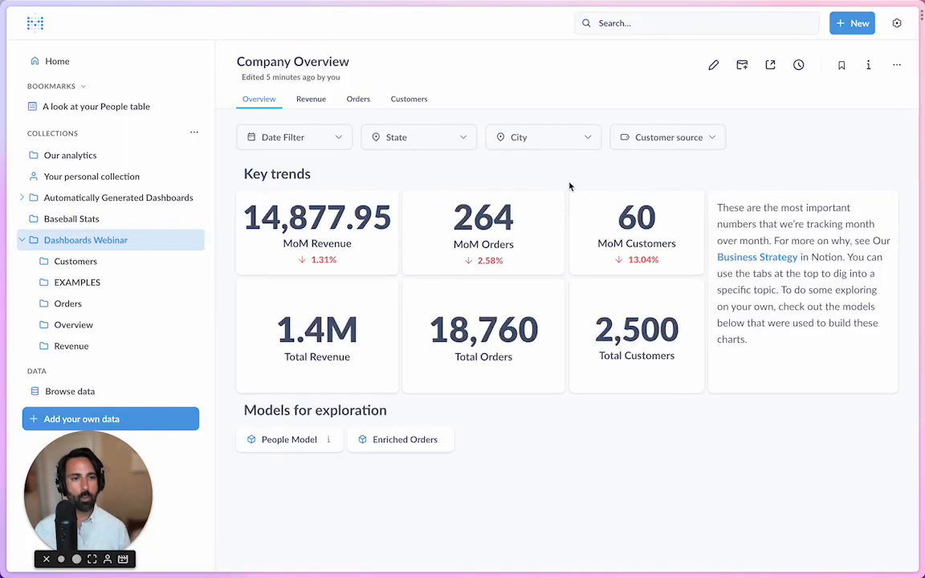
left_click(409, 99)
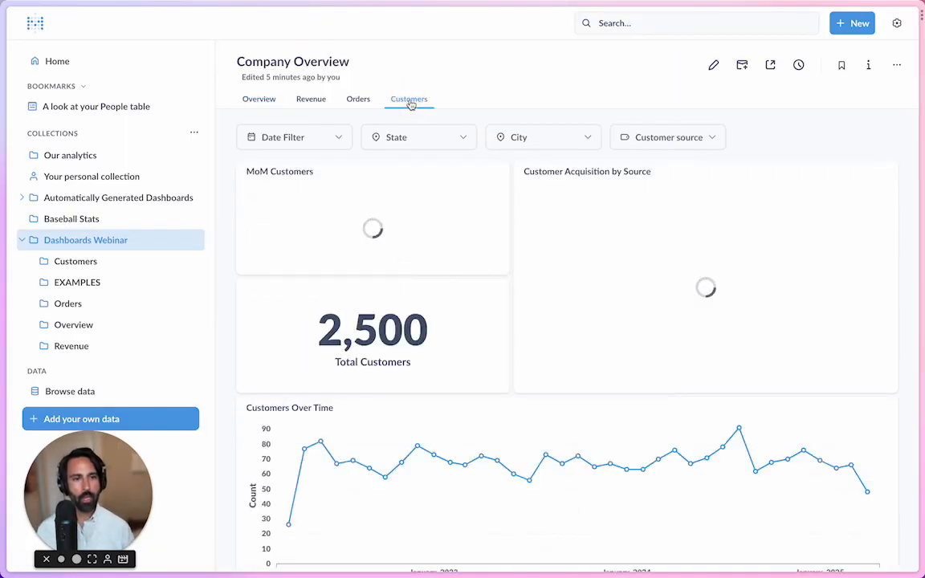
Edit the Company Overview dashboard and make the People Model table's Name column link to the Customer Details dashboard on click.
left_click(713, 65)
scroll(551, 250, "down", 20)
scroll(601, 260, "up", 3)
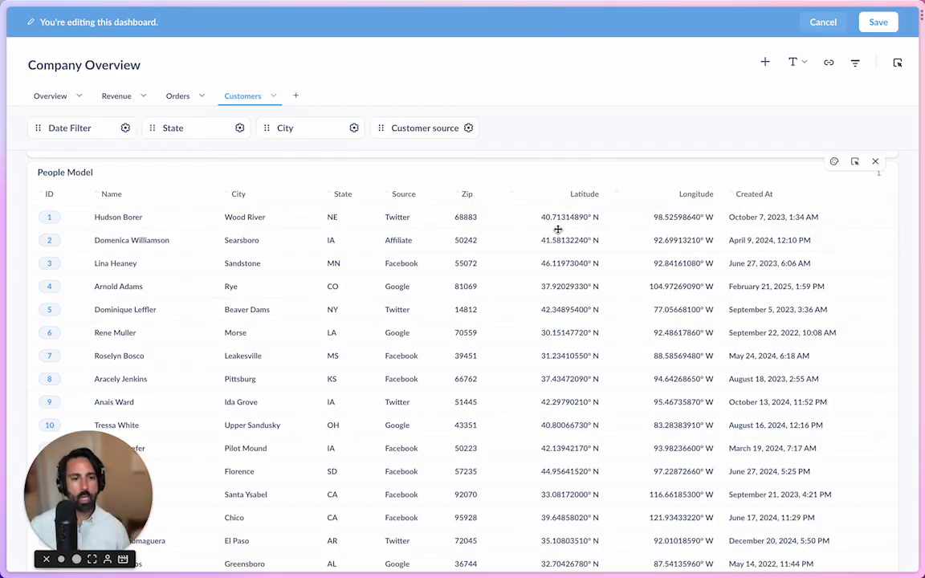
left_click(857, 163)
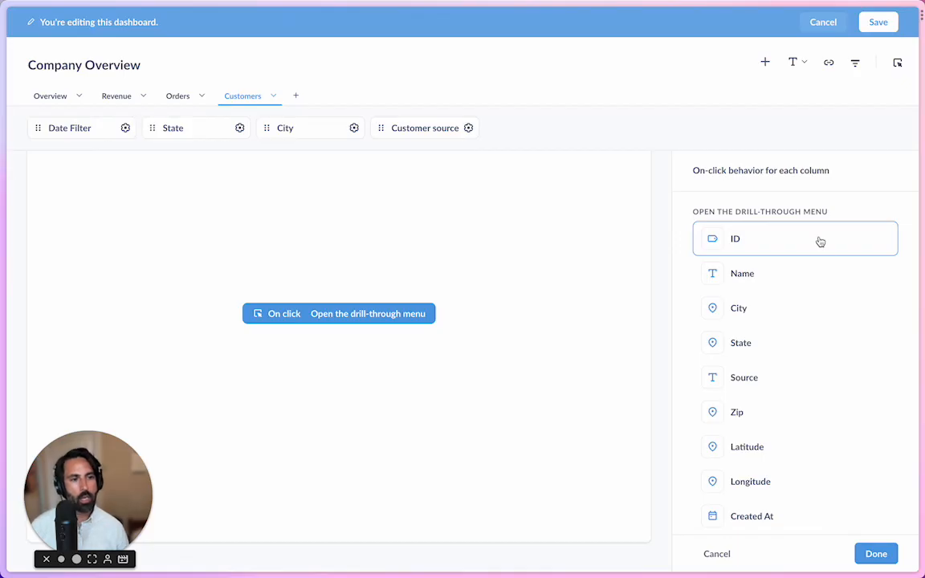
left_click(770, 281)
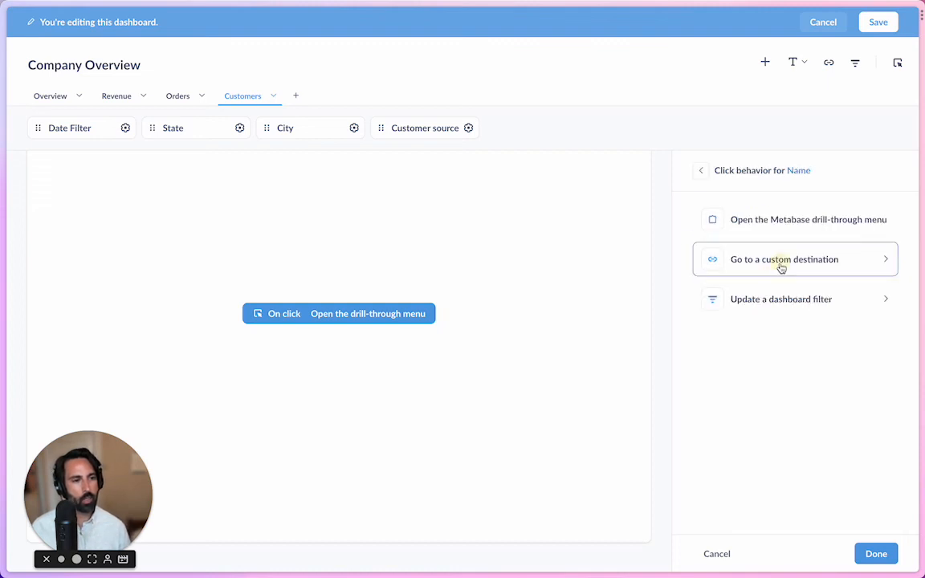
left_click(780, 267)
left_click(757, 296)
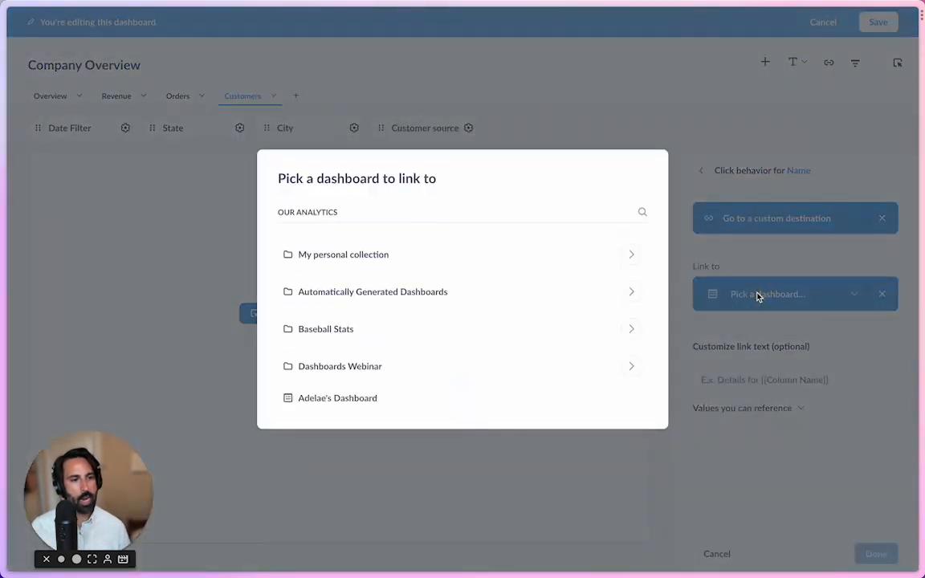
left_click(633, 369)
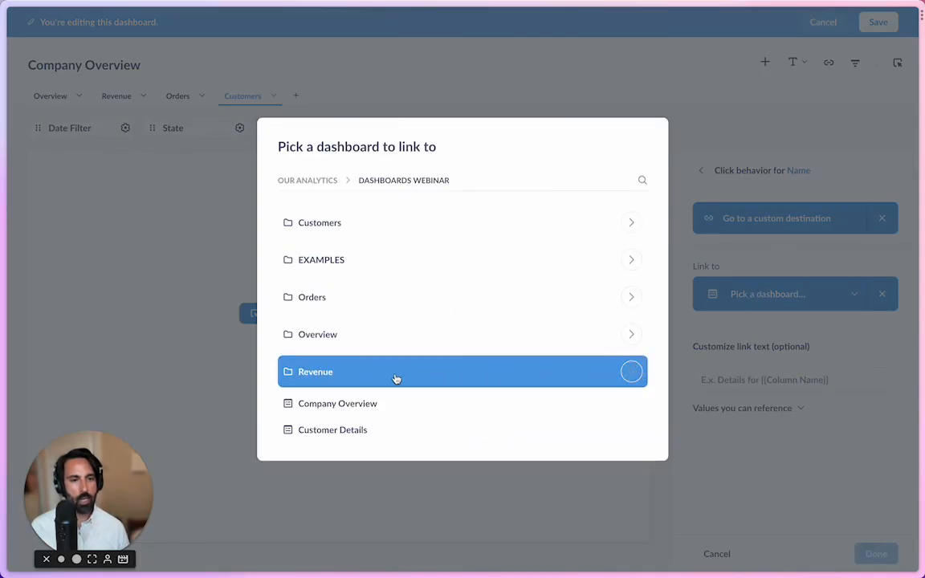
left_click(359, 433)
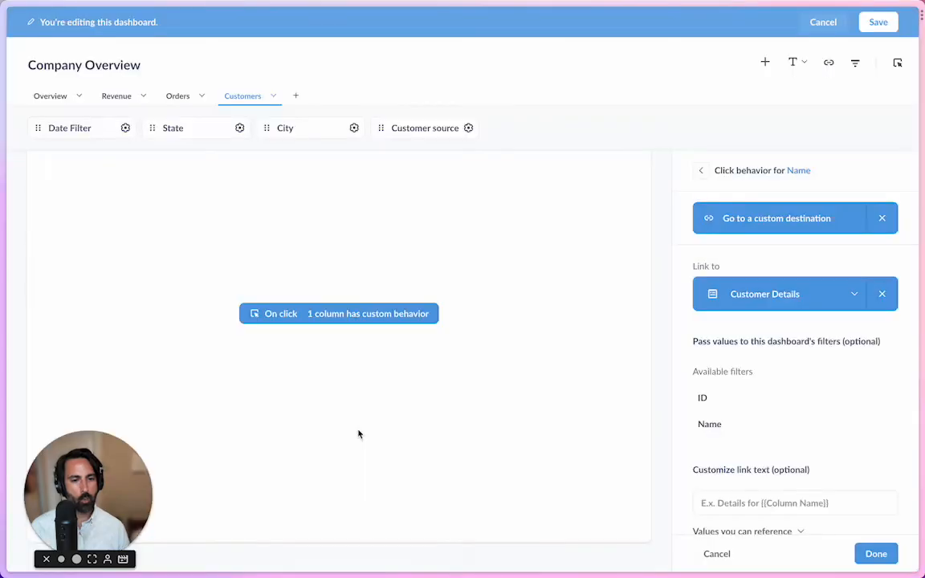
Pass the ID column to the linked dashboard's ID filter and the Name column to its Name filter.
scroll(729, 337, "down", 1)
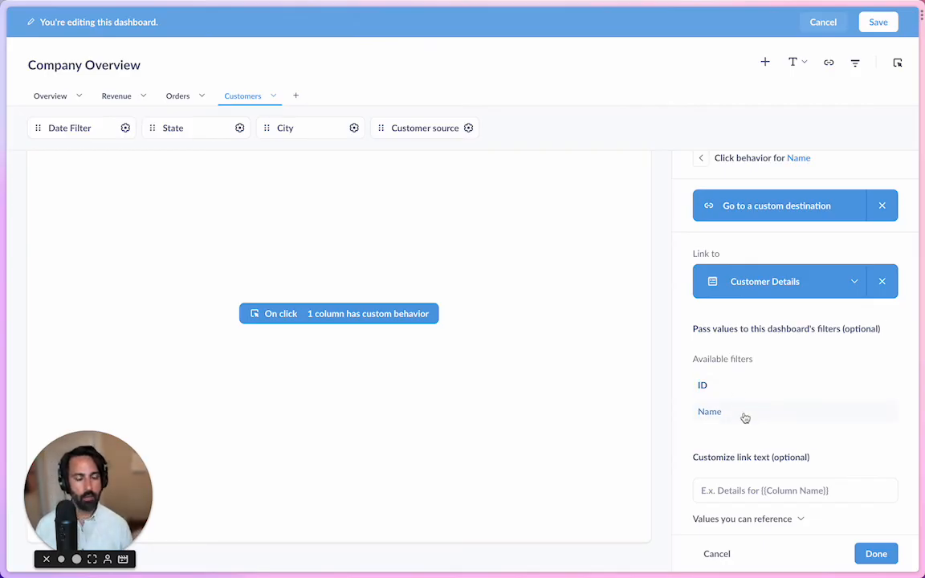
left_click(734, 384)
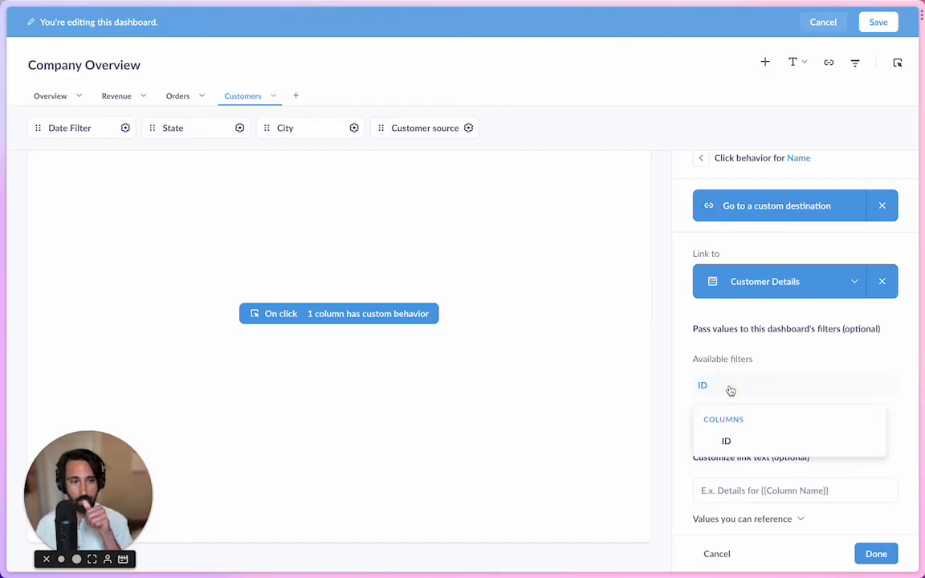
left_click(733, 440)
left_click(746, 437)
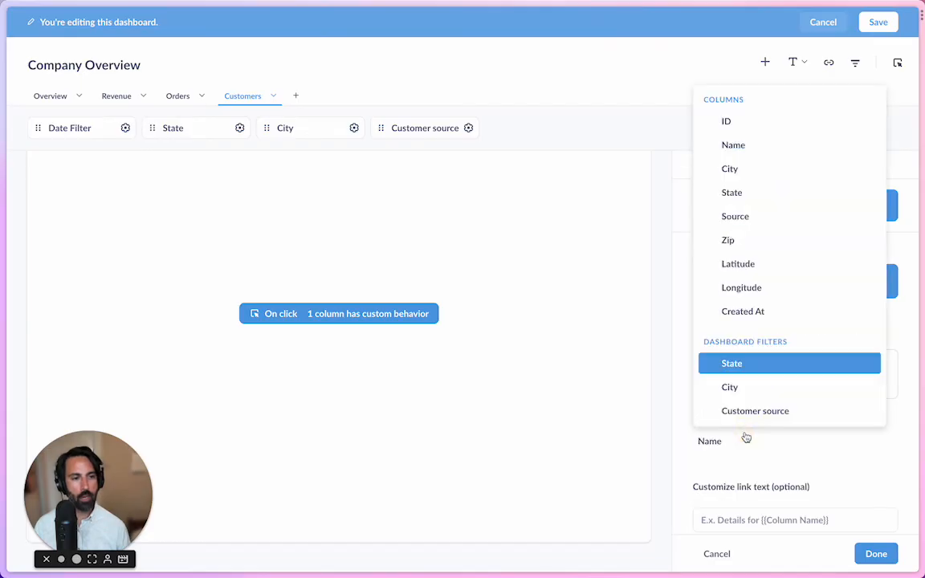
left_click(751, 148)
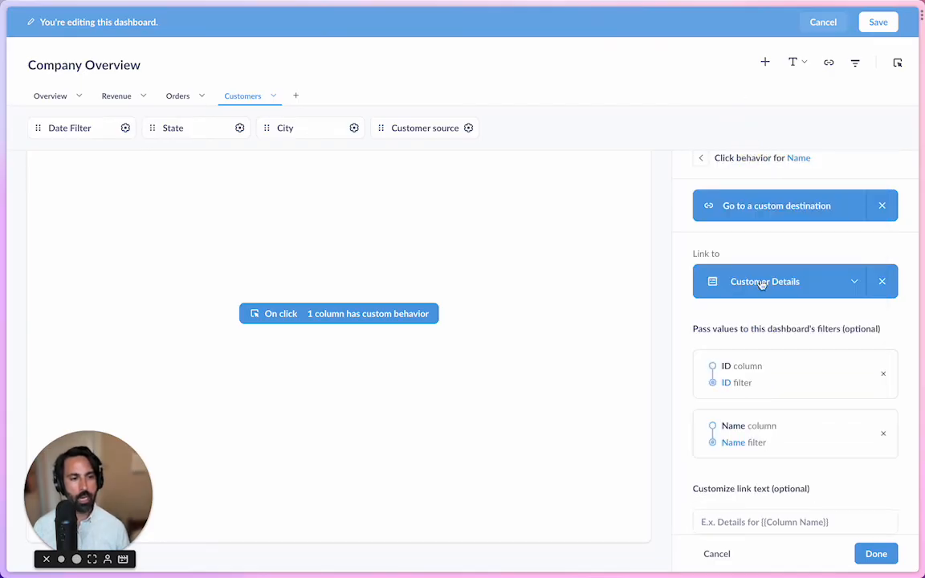
Check which values the custom link text can reference, and save the dashboard with the Name column's click behavior.
scroll(769, 377, "down", 1)
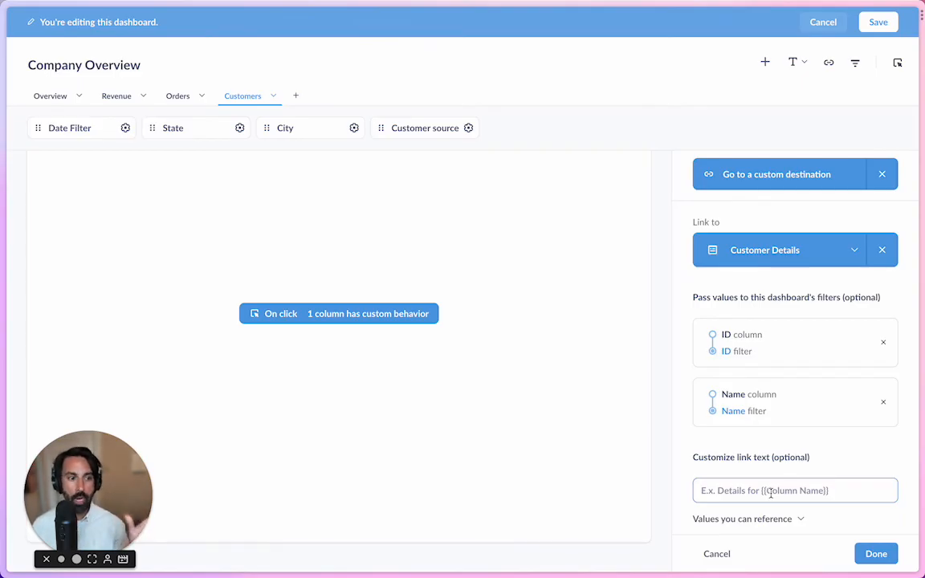
left_click(797, 518)
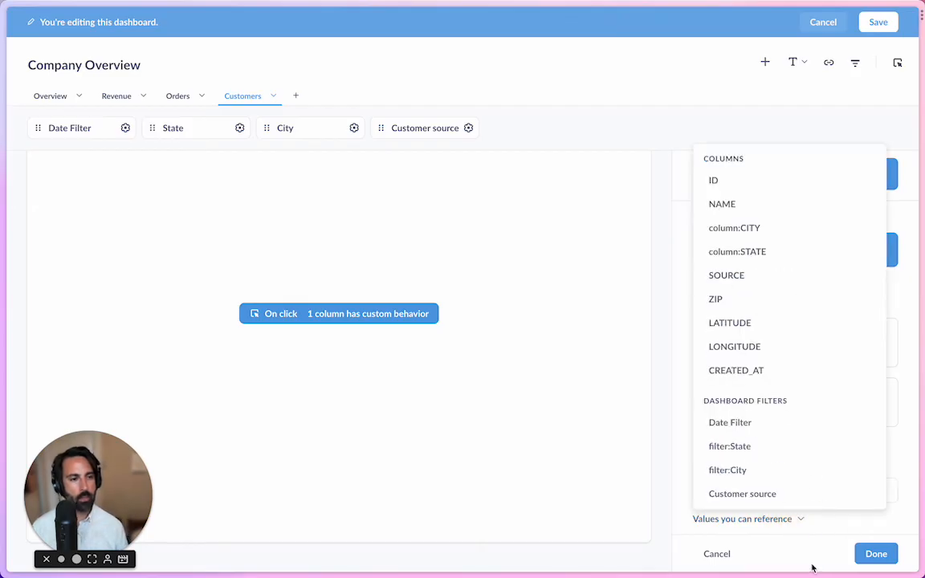
left_click(819, 522)
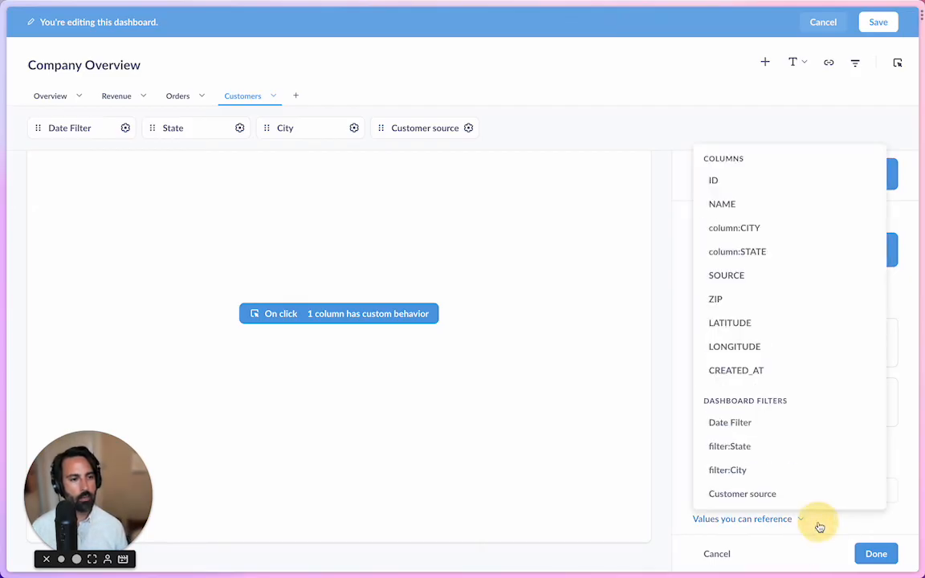
left_click(902, 478)
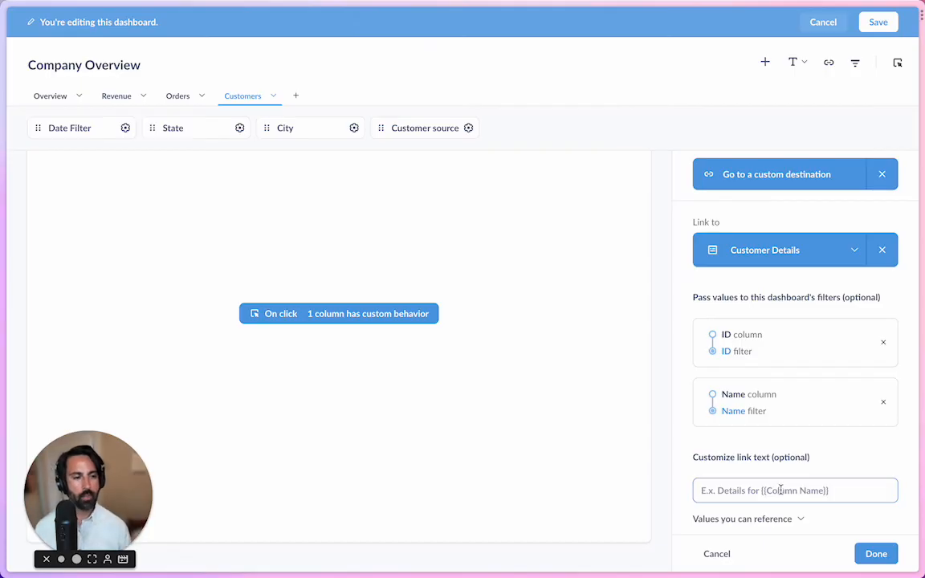
left_click(877, 554)
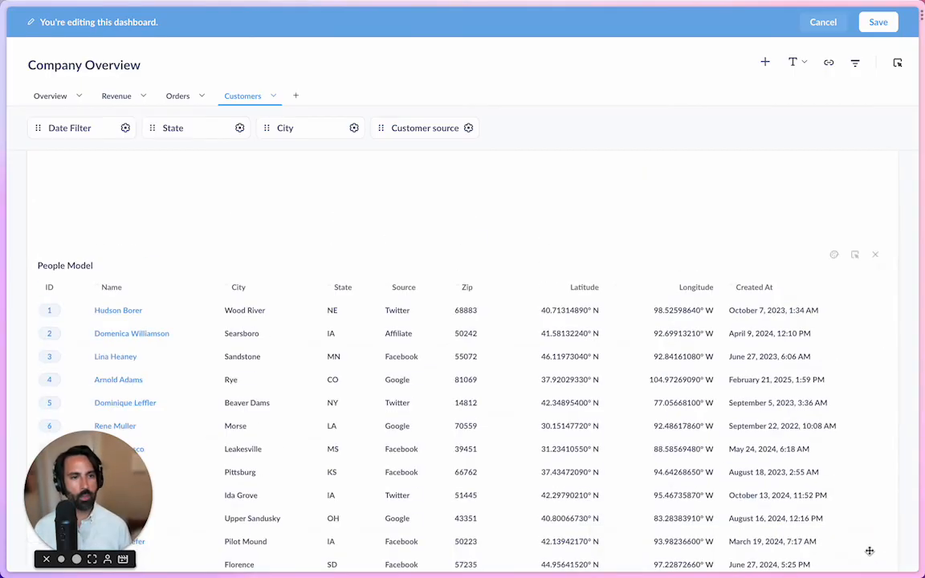
left_click(878, 22)
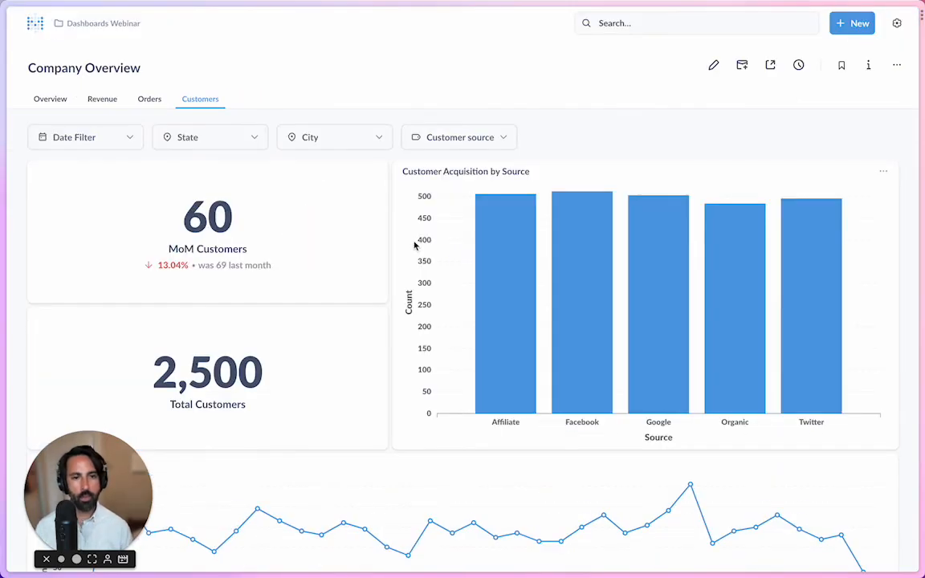
Test the link on the tenth customer's name in the People Model table and inspect the ID filter passed to Customer Details.
scroll(415, 244, "down", 20)
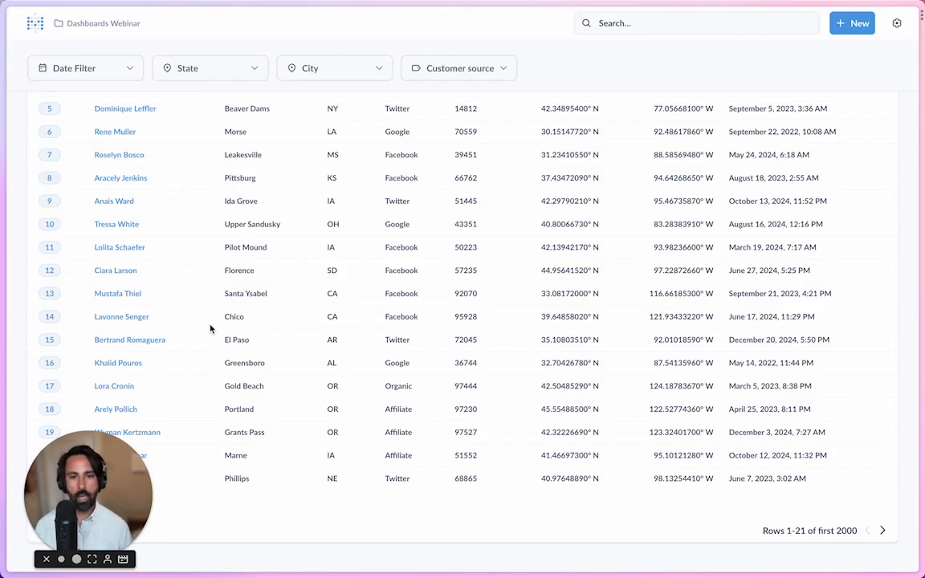
left_click(130, 225)
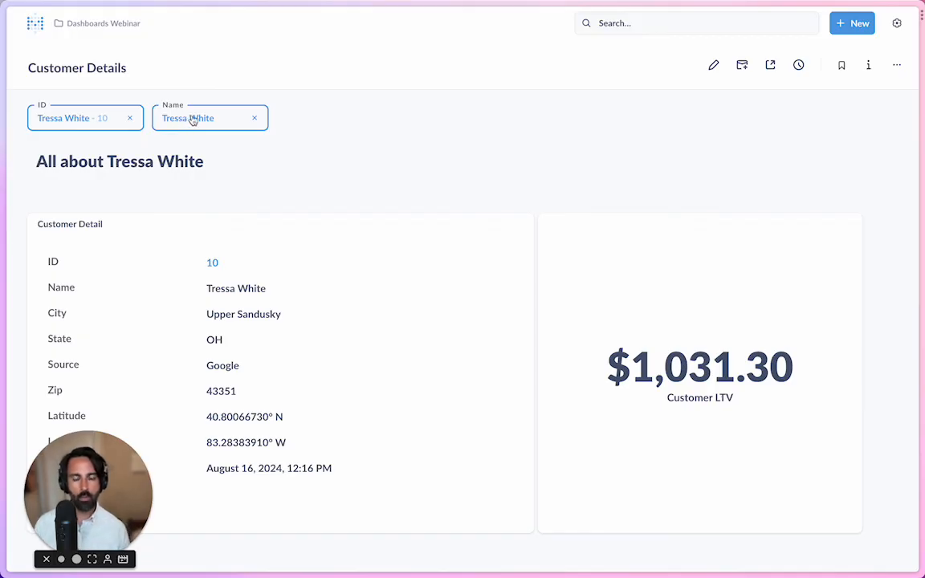
left_click(97, 121)
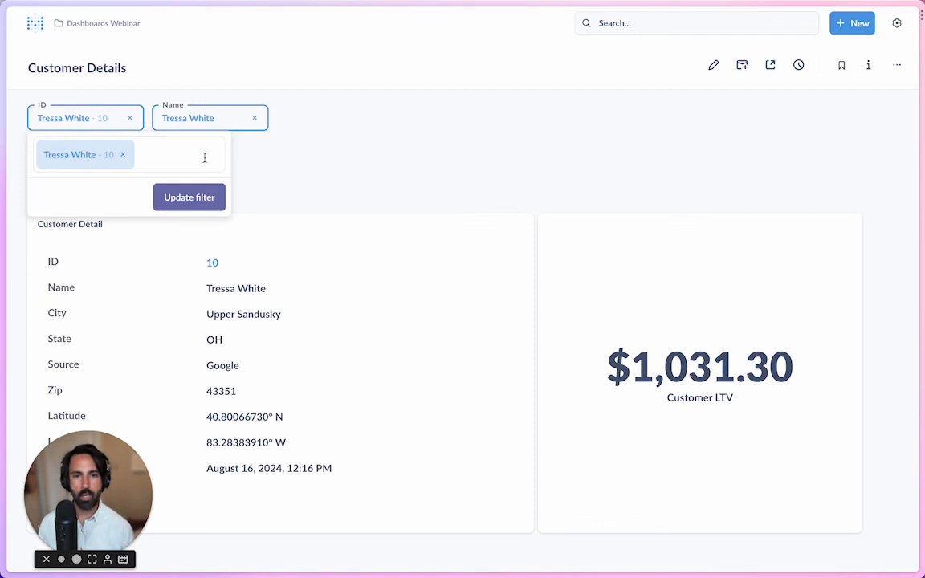
left_click(336, 190)
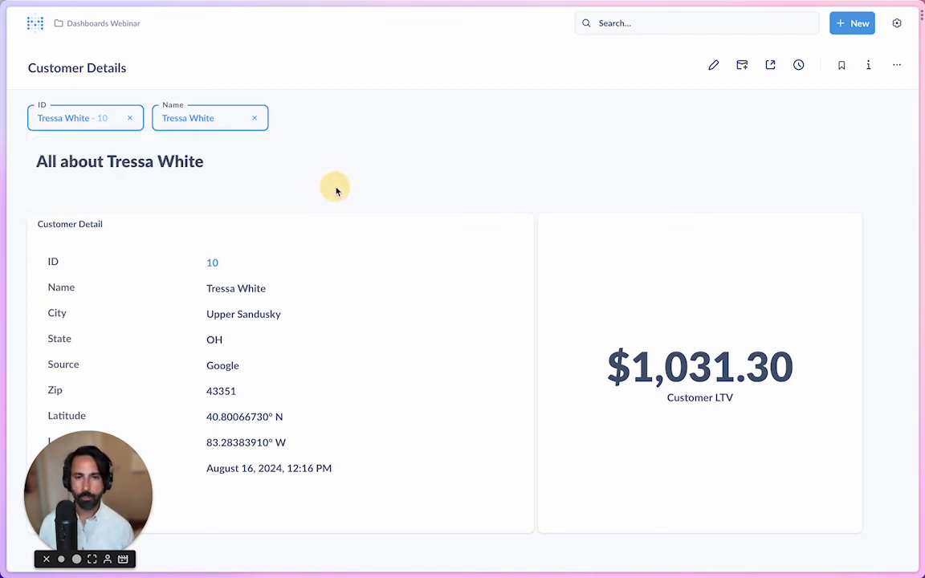
left_click(339, 181)
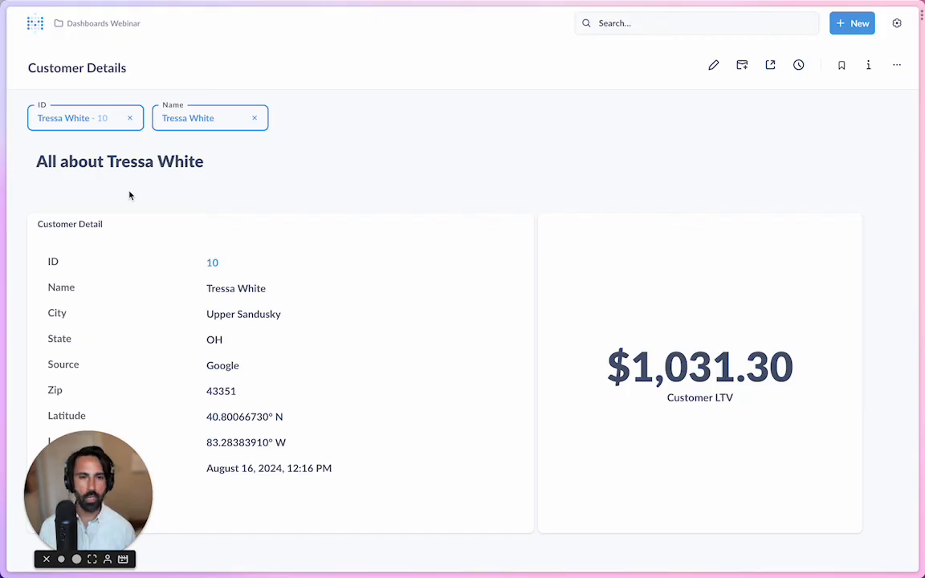
left_click(246, 189)
Return to the Dashboards Webinar collection and reopen the Company Overview dashboard.
key("super+period")
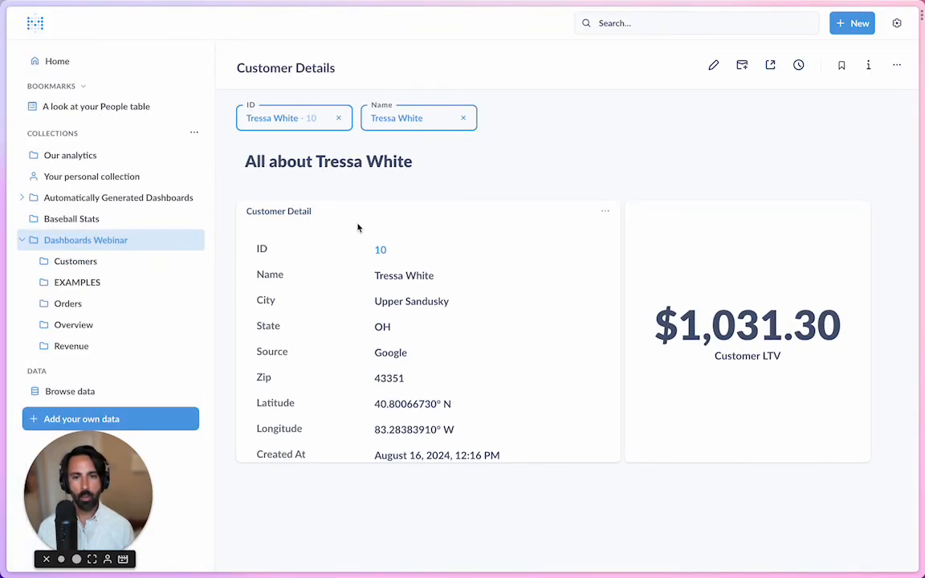
left_click(143, 267)
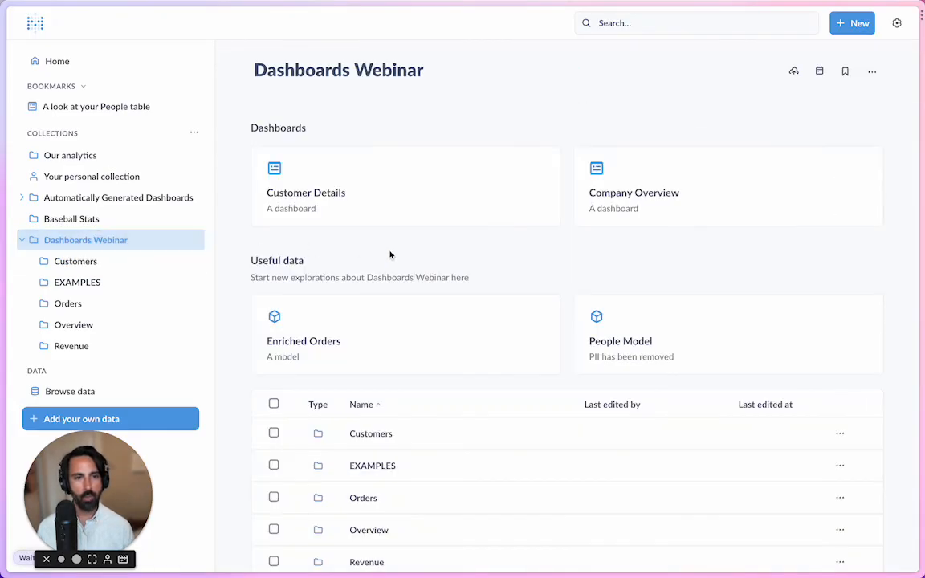
left_click(676, 194)
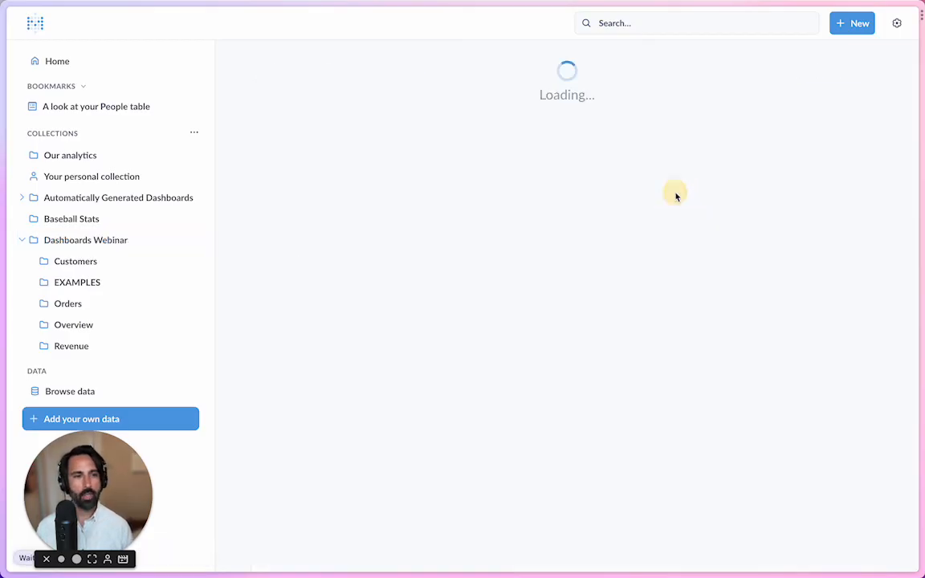